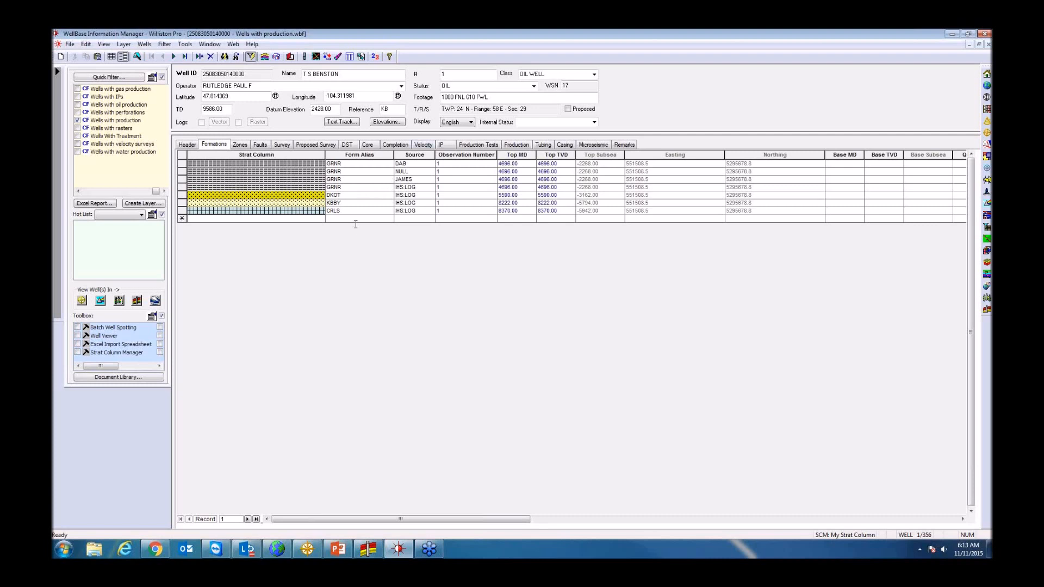
- Show the well's production data and check the unit of measure of the monthly Oil column
click(513, 145)
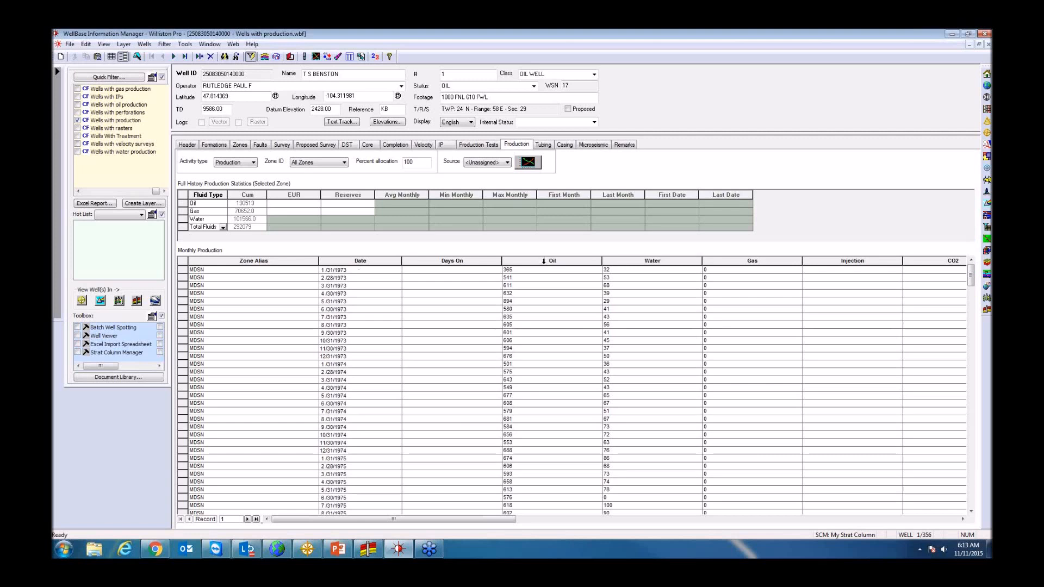
click(544, 261)
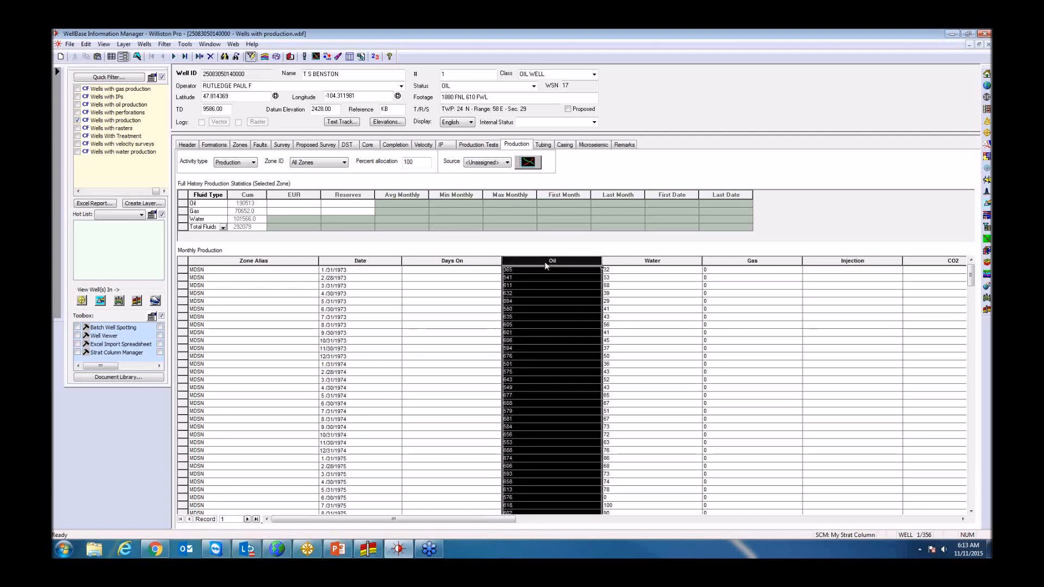
right_click(546, 264)
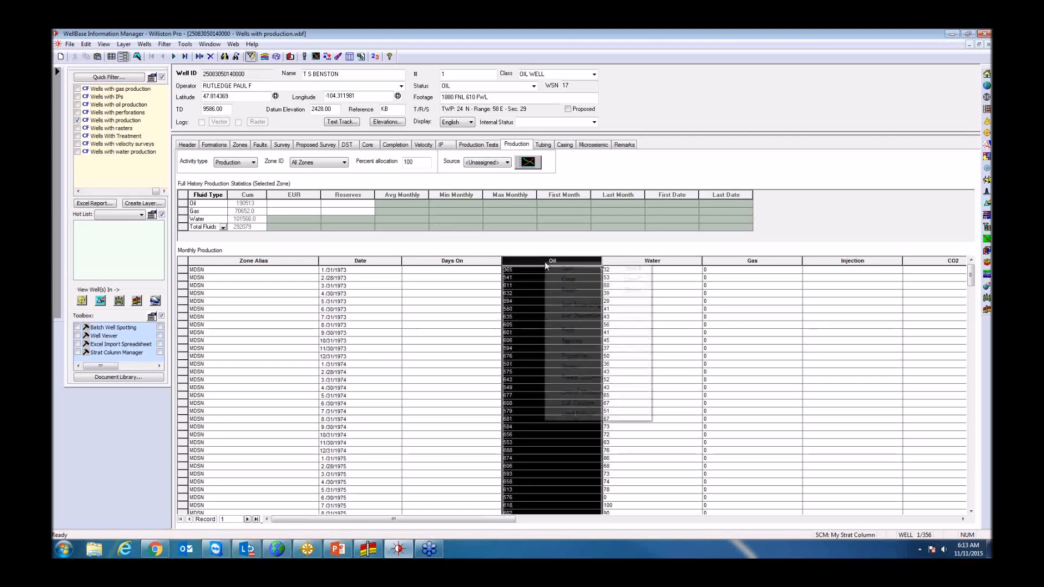
click(593, 392)
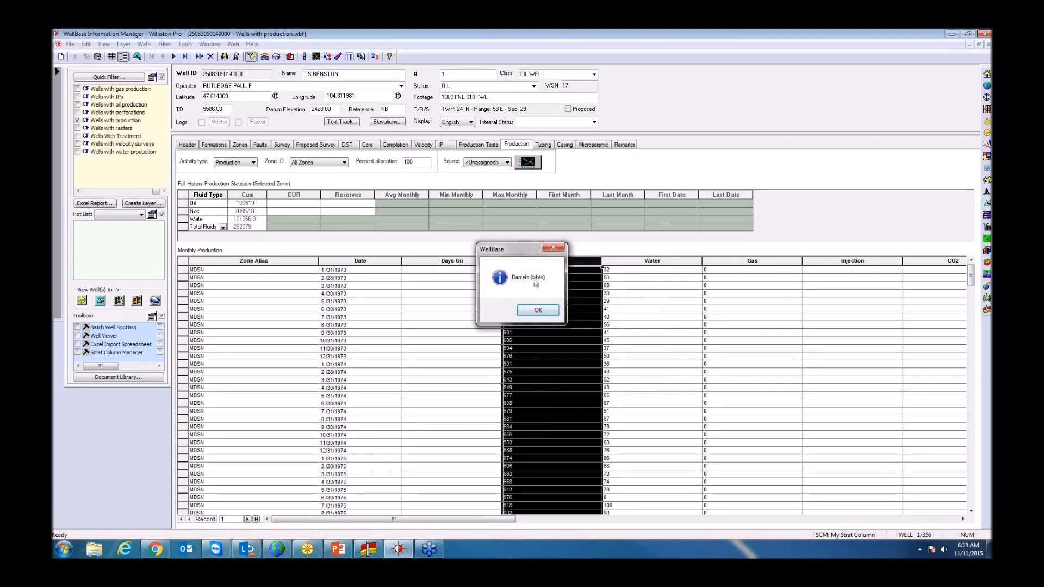
click(537, 310)
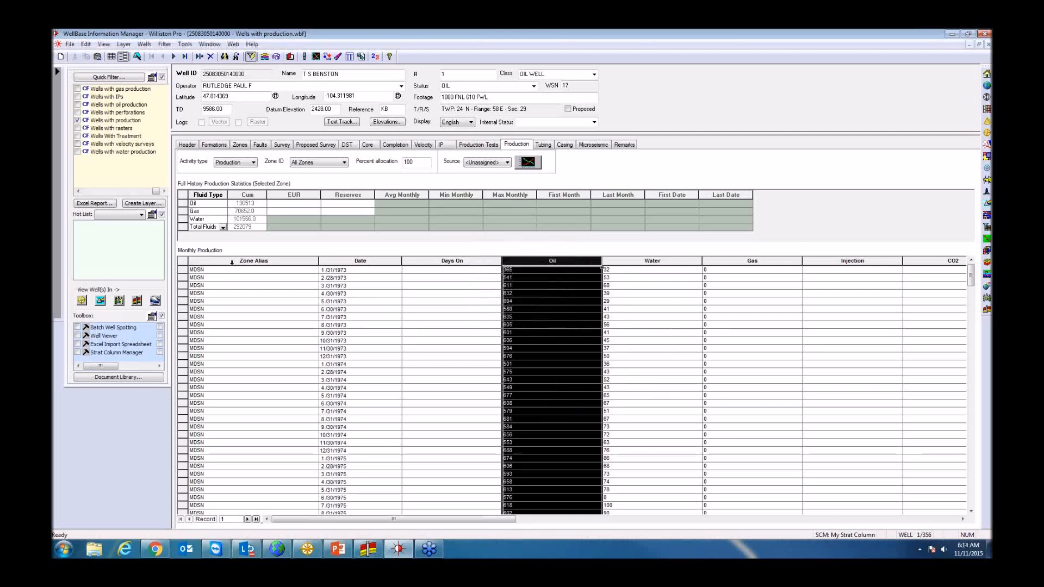
- Check the unit of measure of the Zone Alias column in the monthly production table
click(232, 262)
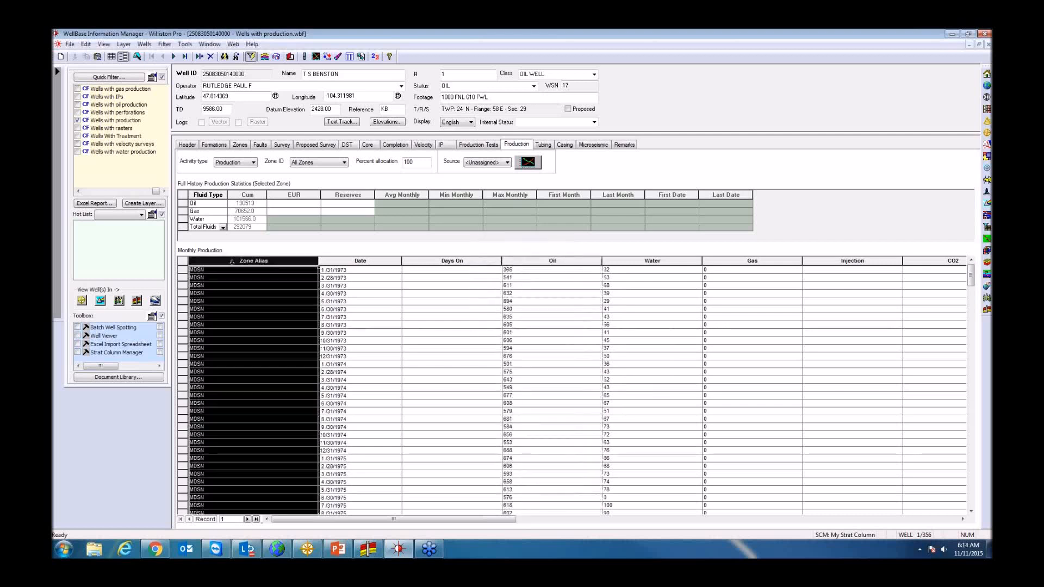
right_click(233, 262)
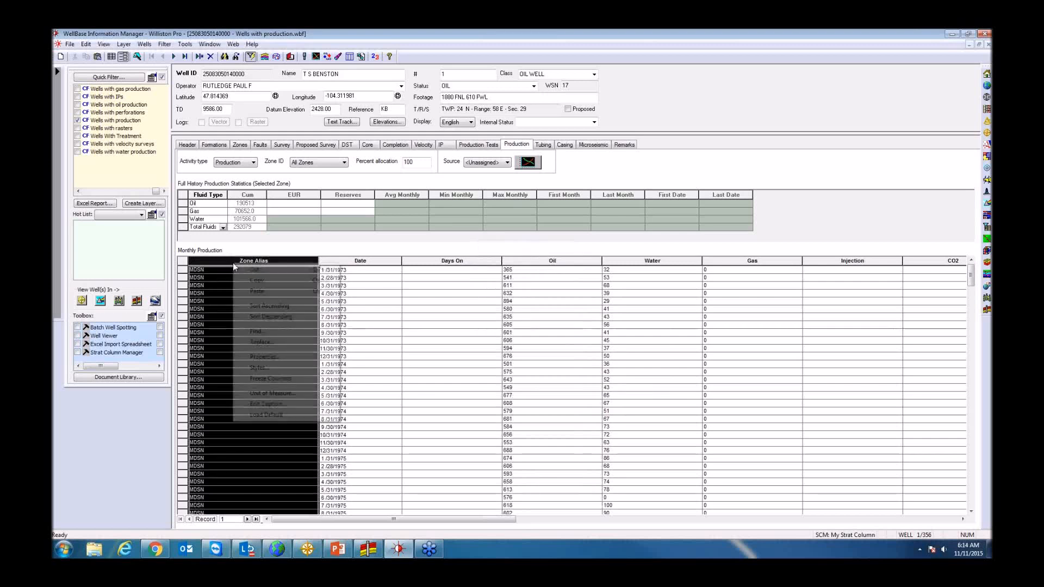
click(265, 393)
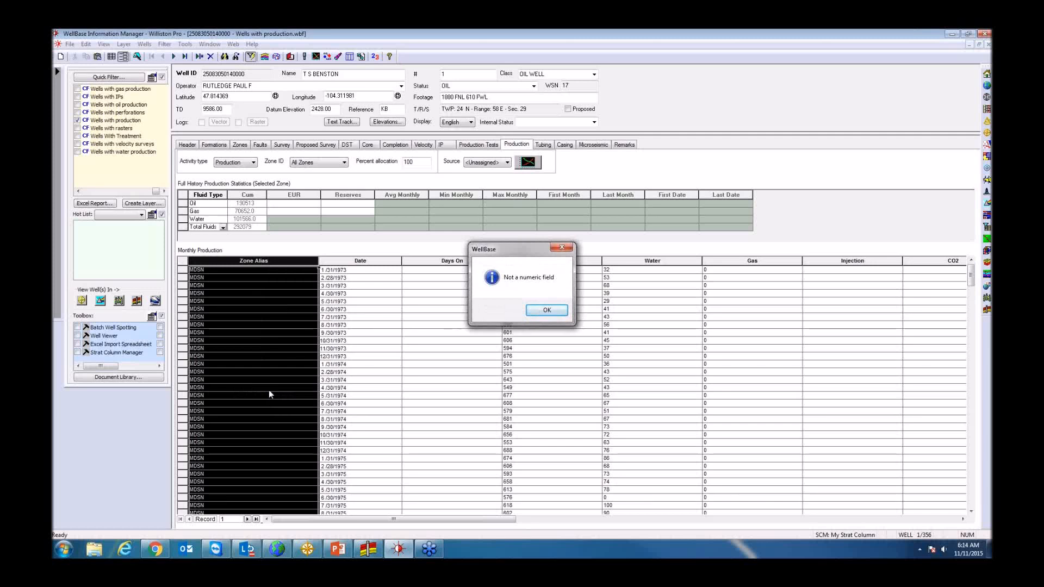
click(546, 310)
- Check the unit of measure of the Date column in the monthly production table
click(378, 261)
right_click(378, 262)
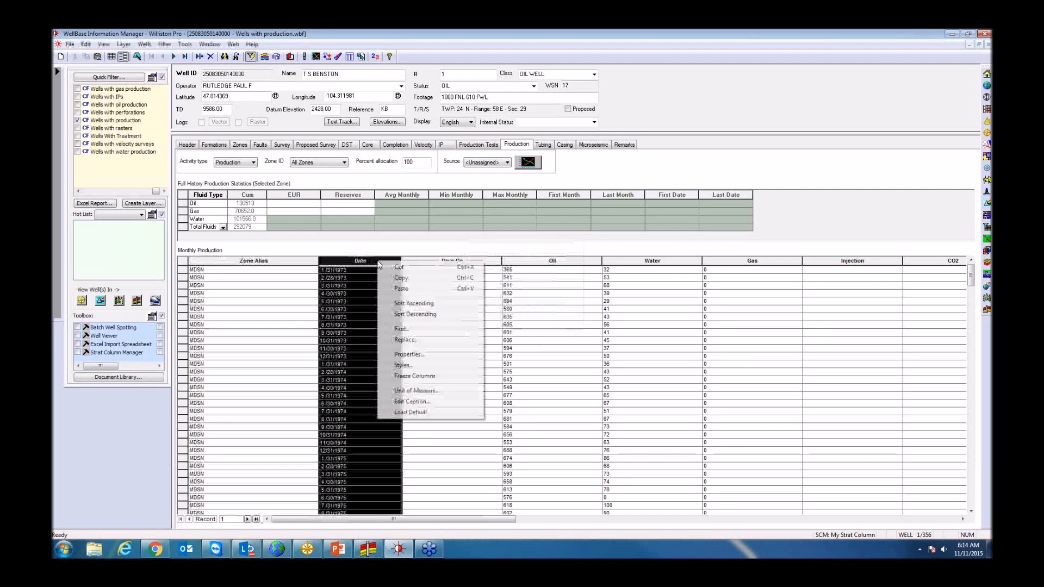
click(417, 390)
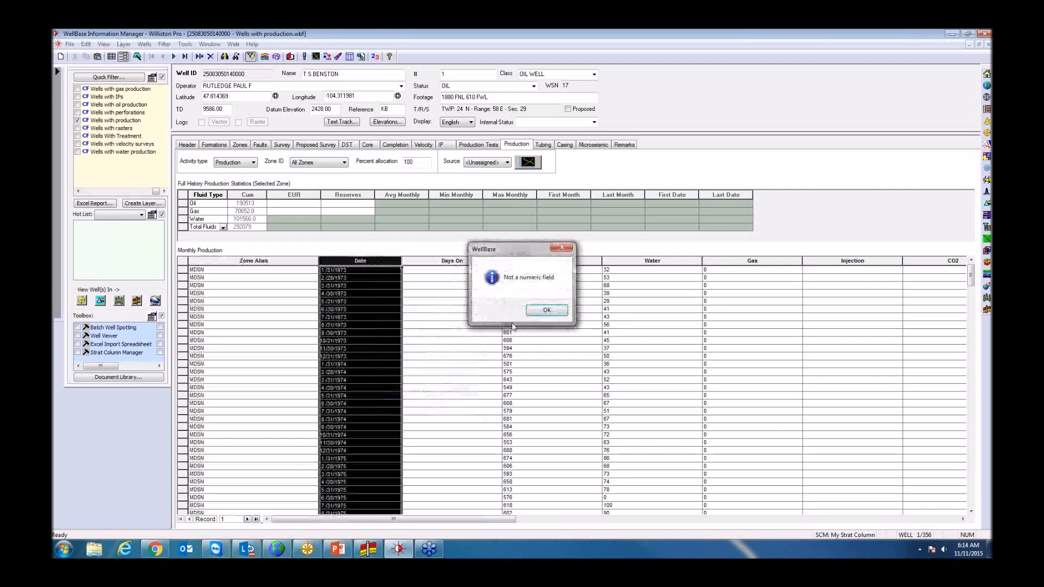
click(539, 311)
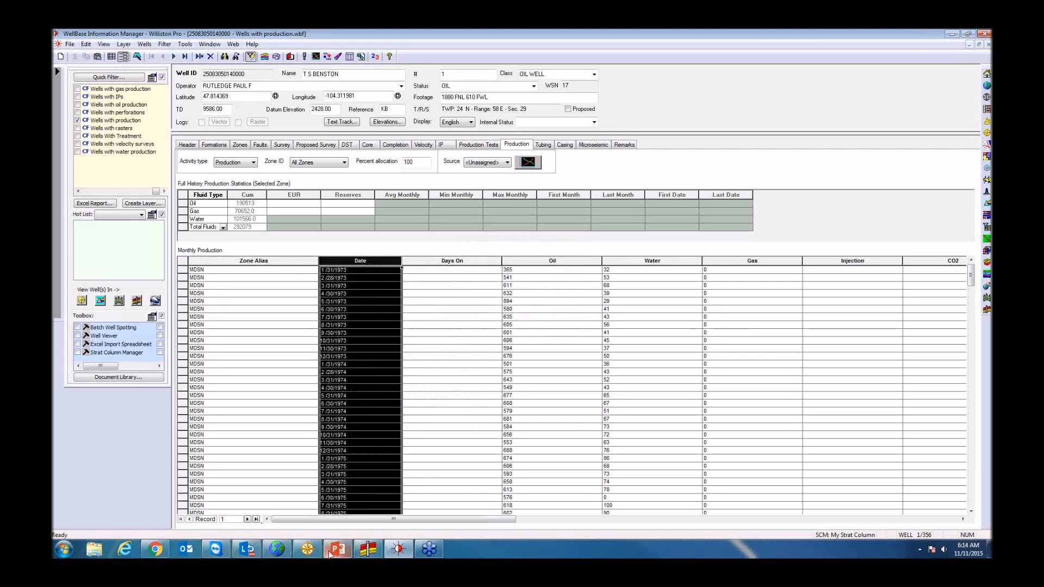
- Switch to GeoAtlas and zoom in on the small well cluster in the northwest part of the map
click(307, 549)
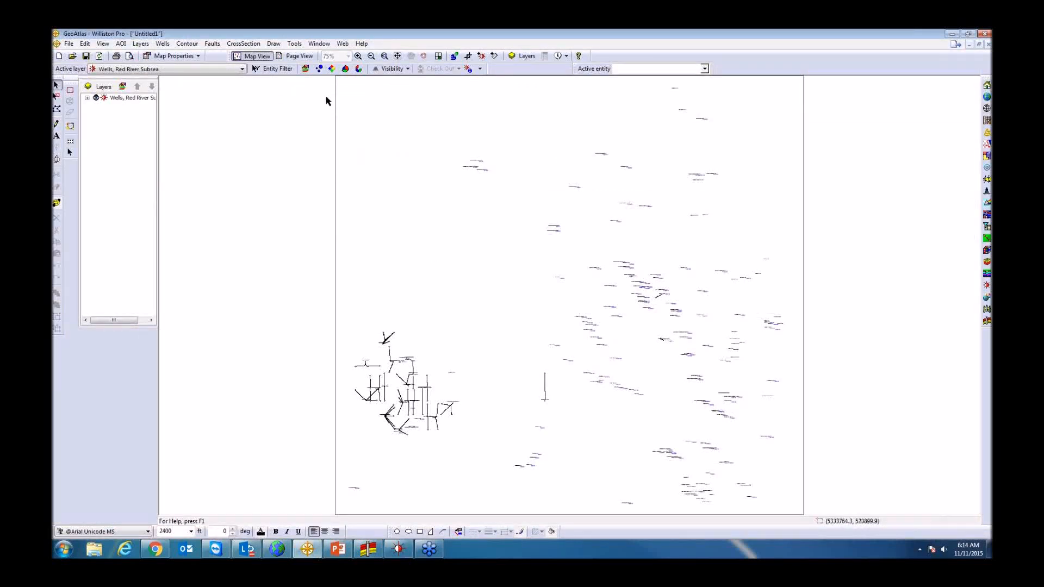
click(358, 56)
drag(440, 154, 501, 187)
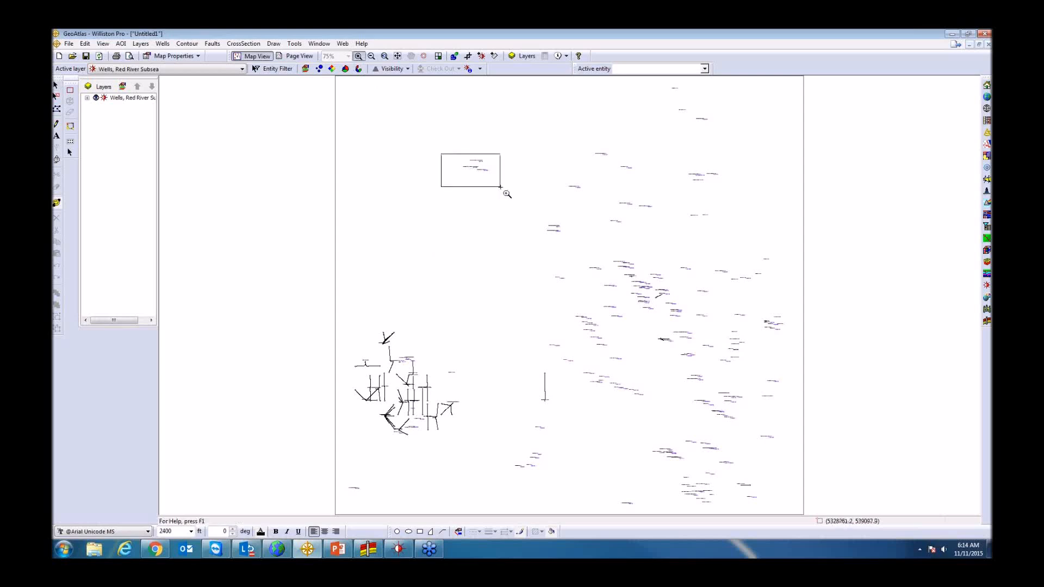
key(Escape)
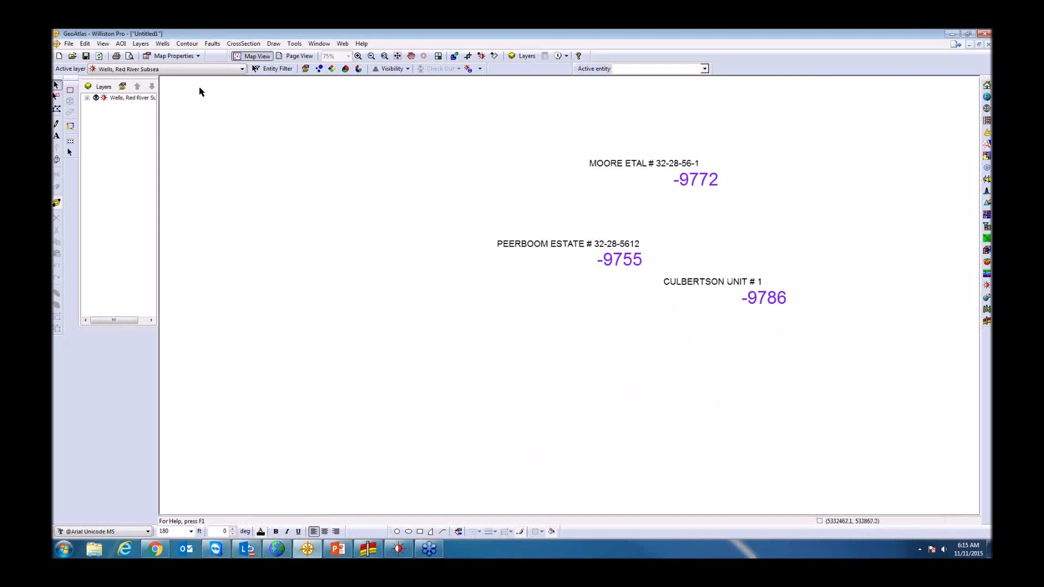
- Open the update settings of the Wells, Red River Subsea layer and examine all the fields in its Map Tip Bin
click(87, 98)
click(87, 98)
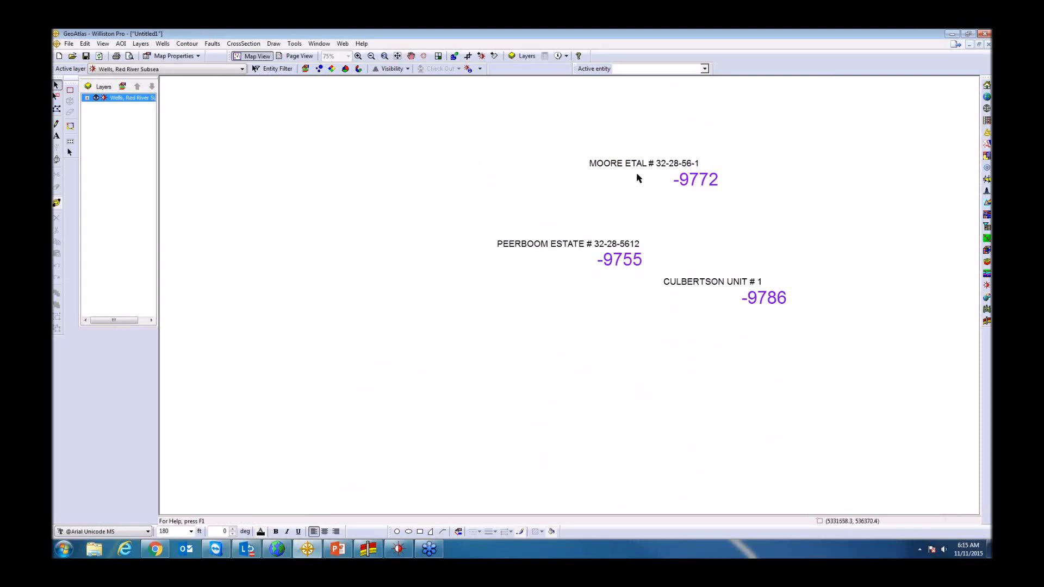
right_click(137, 100)
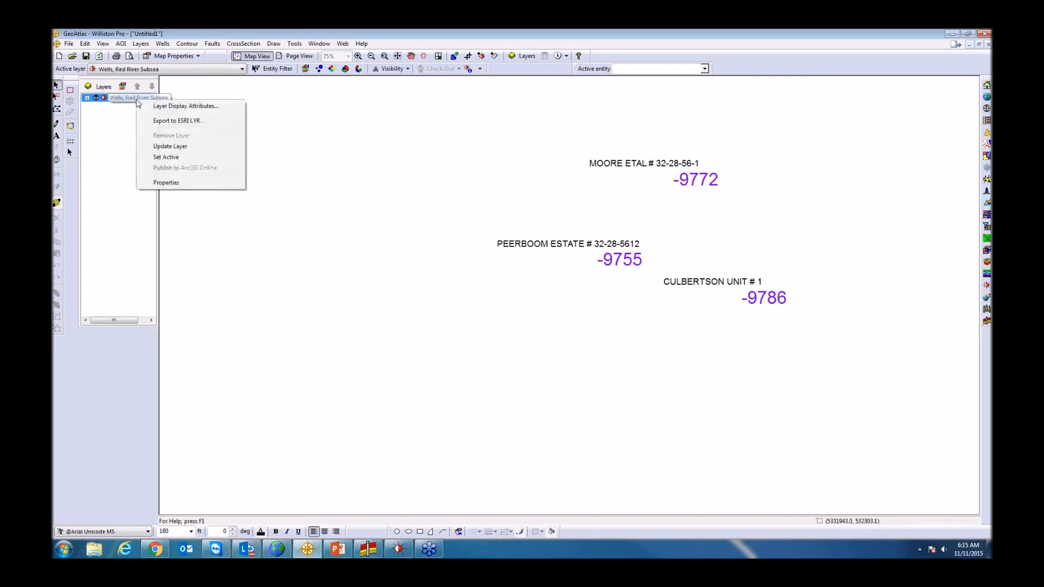
click(166, 147)
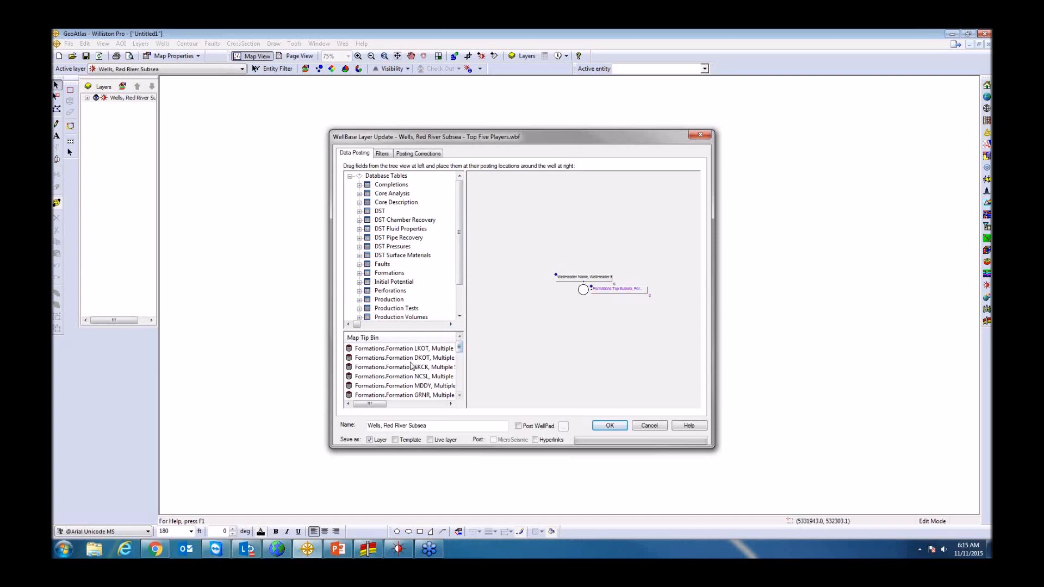
click(460, 394)
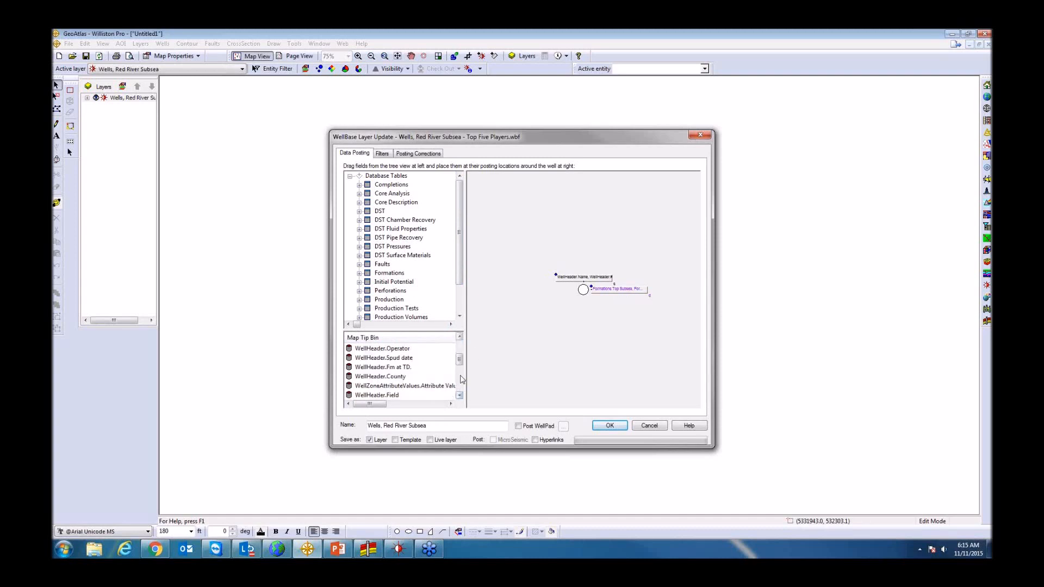
scroll(435, 362, up, 1)
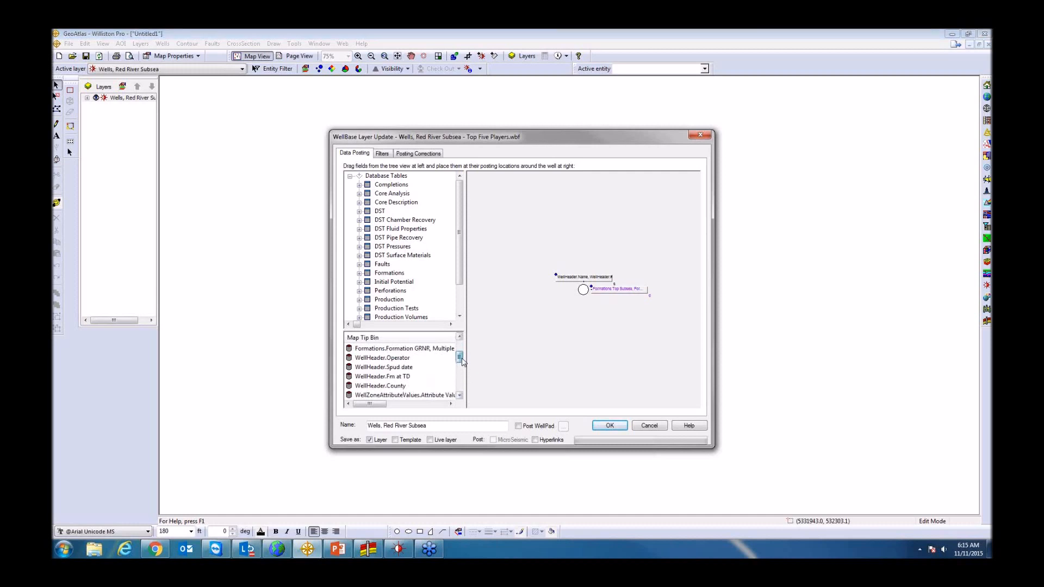
drag(459, 359, 460, 365)
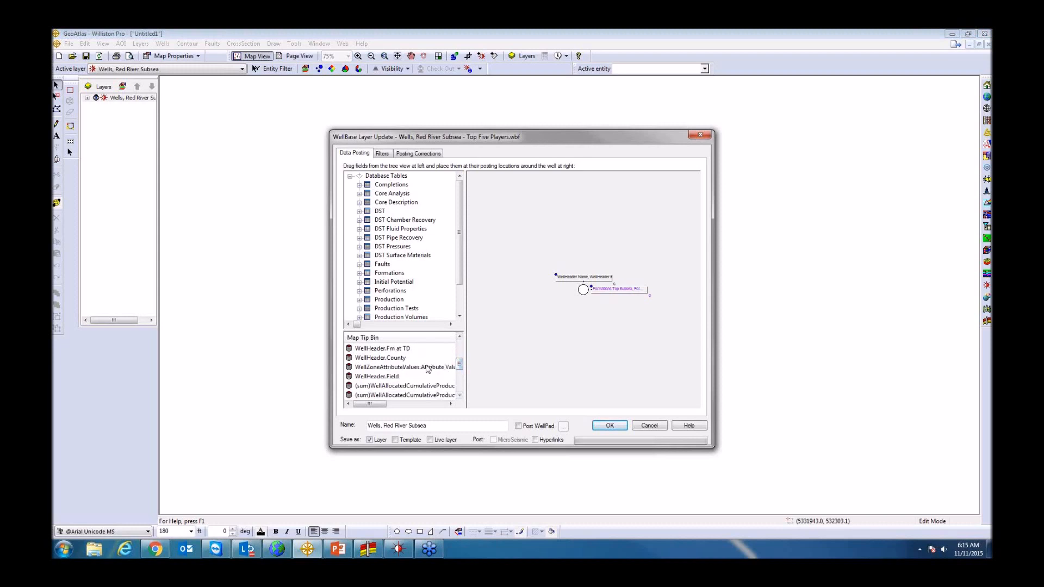
drag(462, 366, 462, 368)
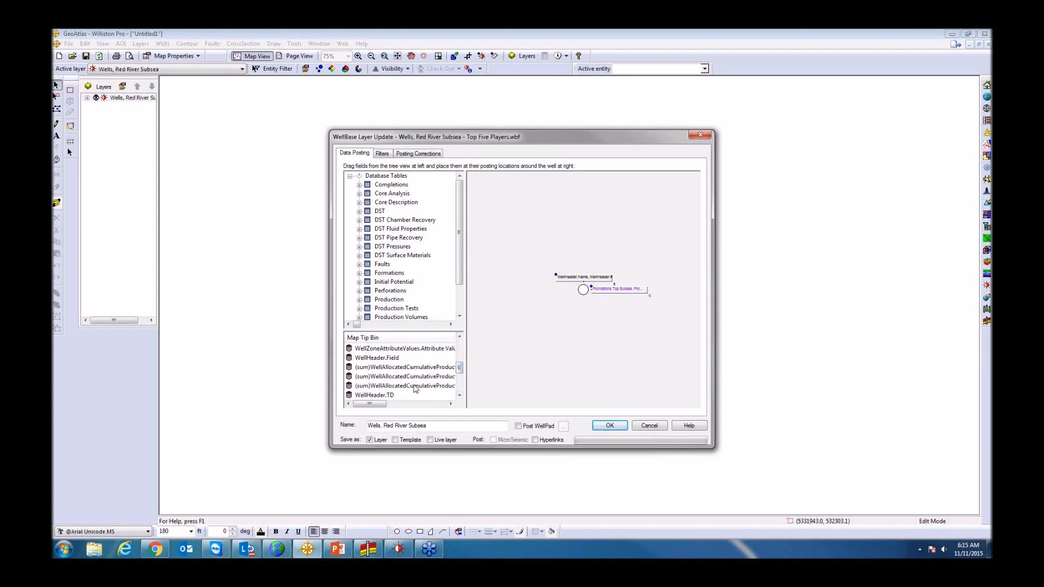
click(451, 404)
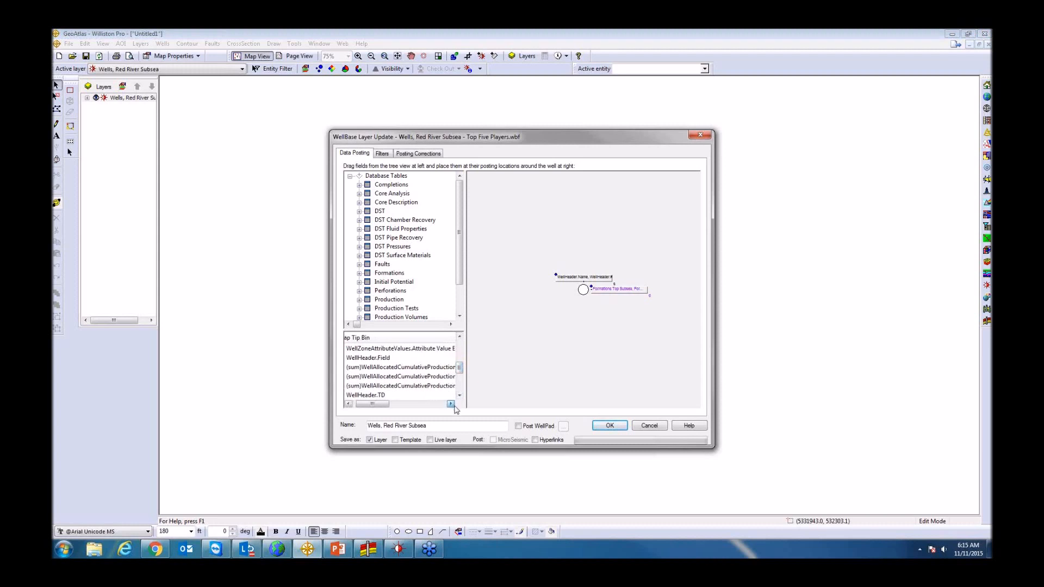
mouse_move(389, 406)
mouse_down()
mouse_move(420, 405)
mouse_move(375, 405)
mouse_up()
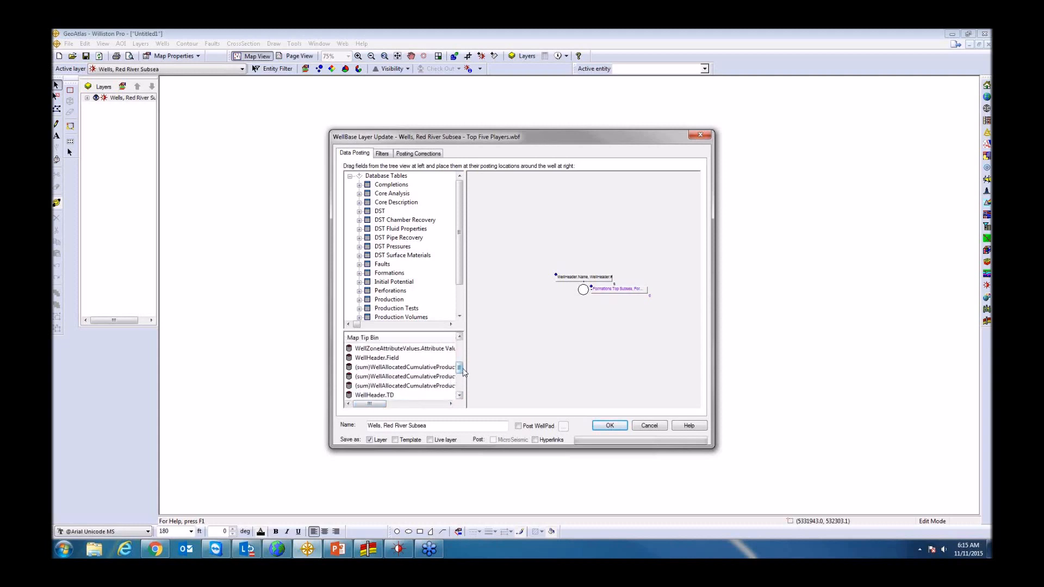
drag(461, 368, 463, 379)
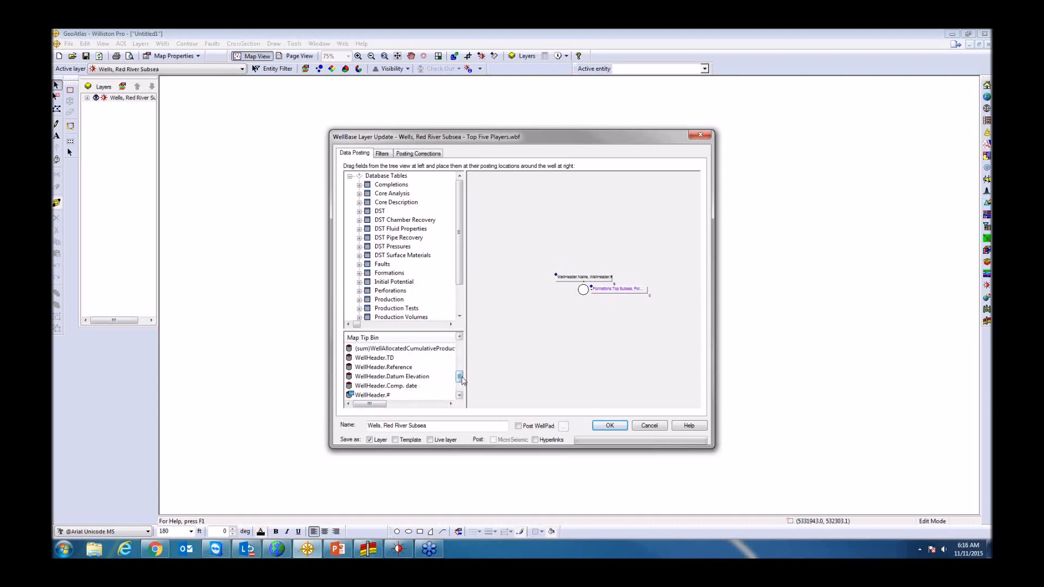
drag(462, 380, 461, 389)
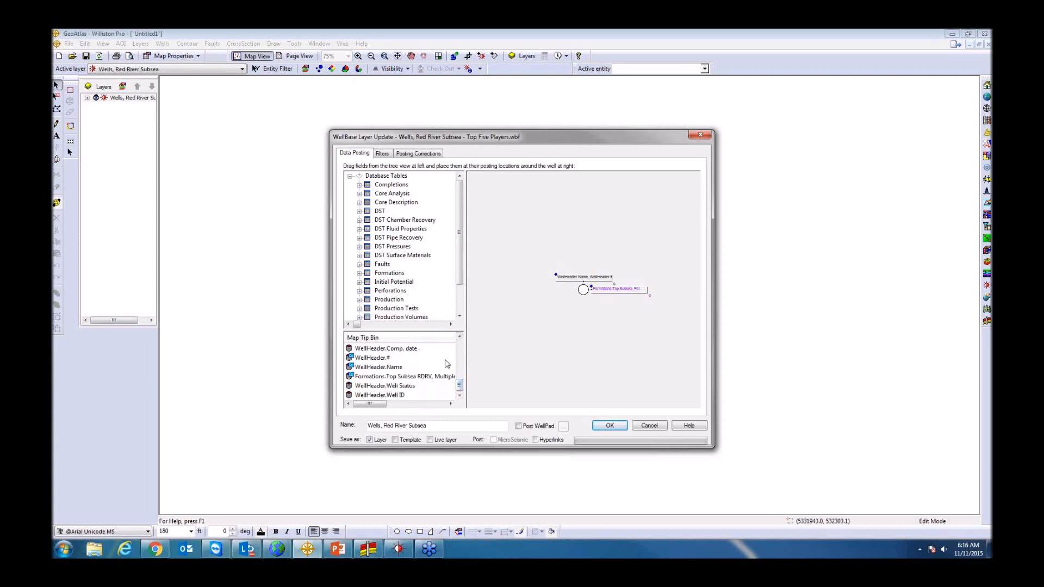
- Check which filter the layer update applies, and return to the data posting fields in the Map Tip Bin
click(381, 154)
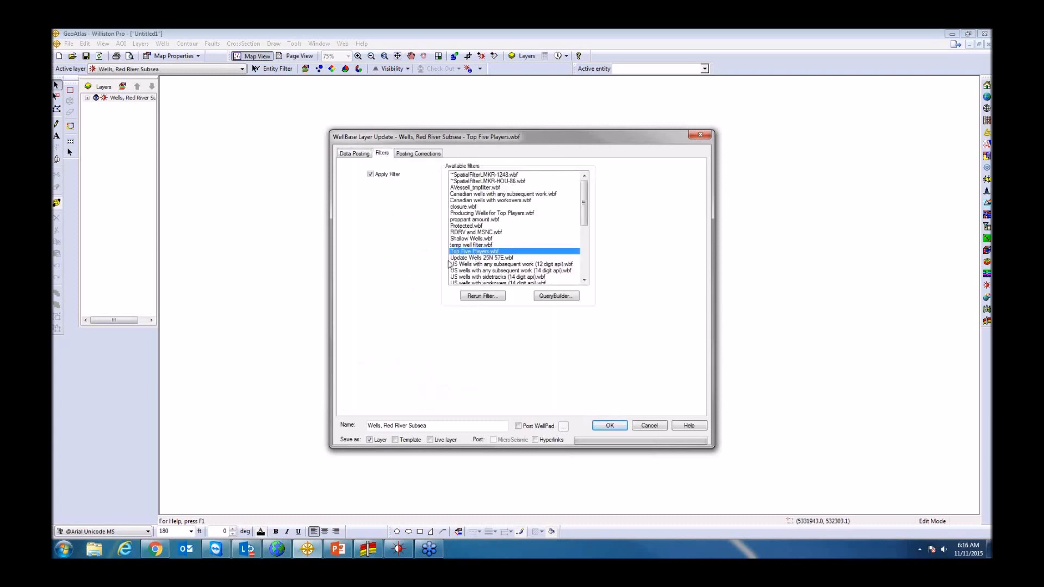
click(363, 154)
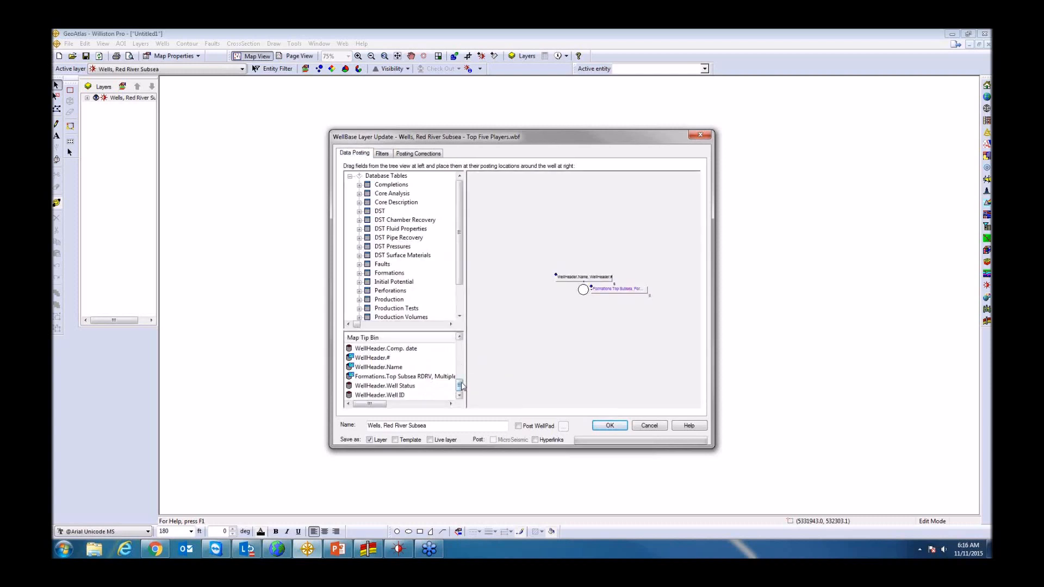
drag(461, 386, 462, 379)
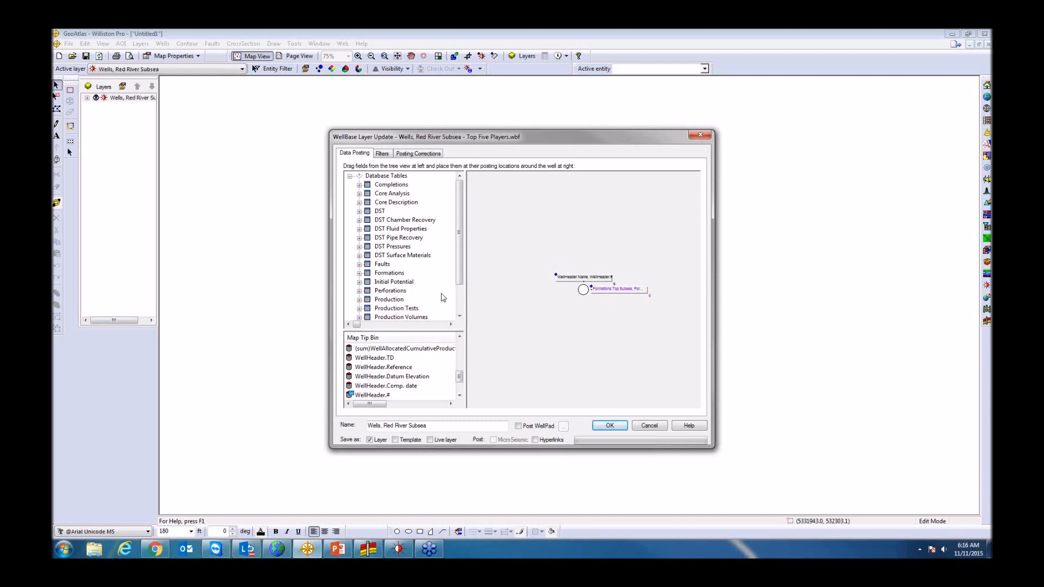
- Examine the posting fields of the Formations table, and close the layer update without applying it
click(359, 273)
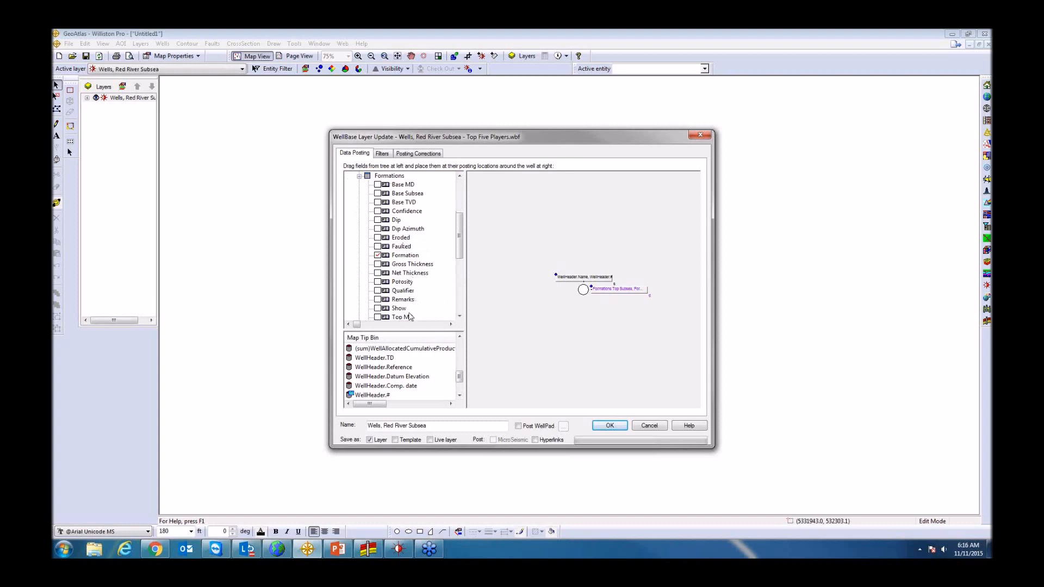
mouse_move(461, 239)
mouse_down()
mouse_move(465, 258)
mouse_move(463, 250)
mouse_up()
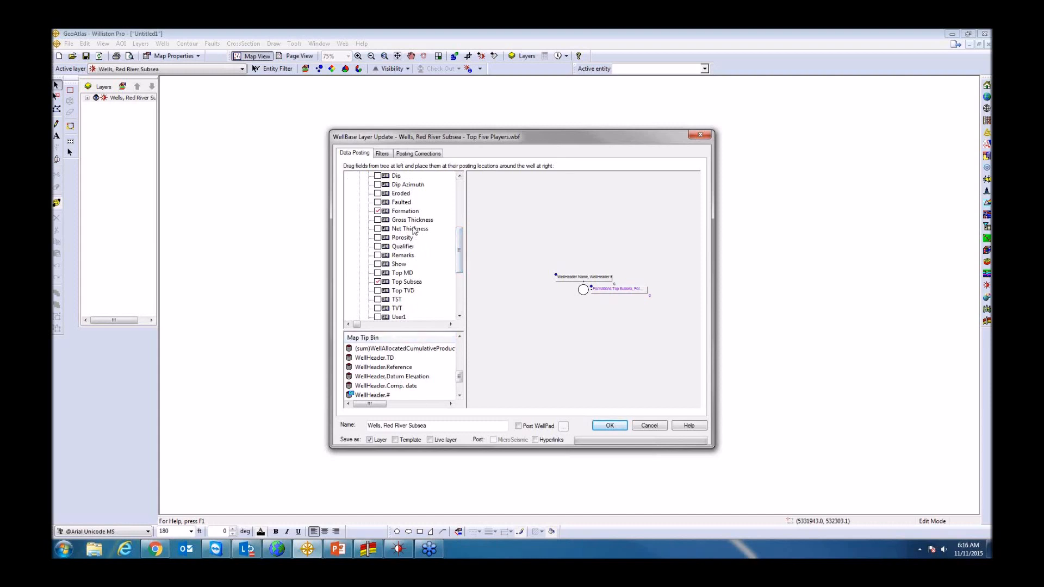
mouse_move(415, 231)
mouse_down()
mouse_move(412, 359)
mouse_move(410, 237)
mouse_up()
click(649, 426)
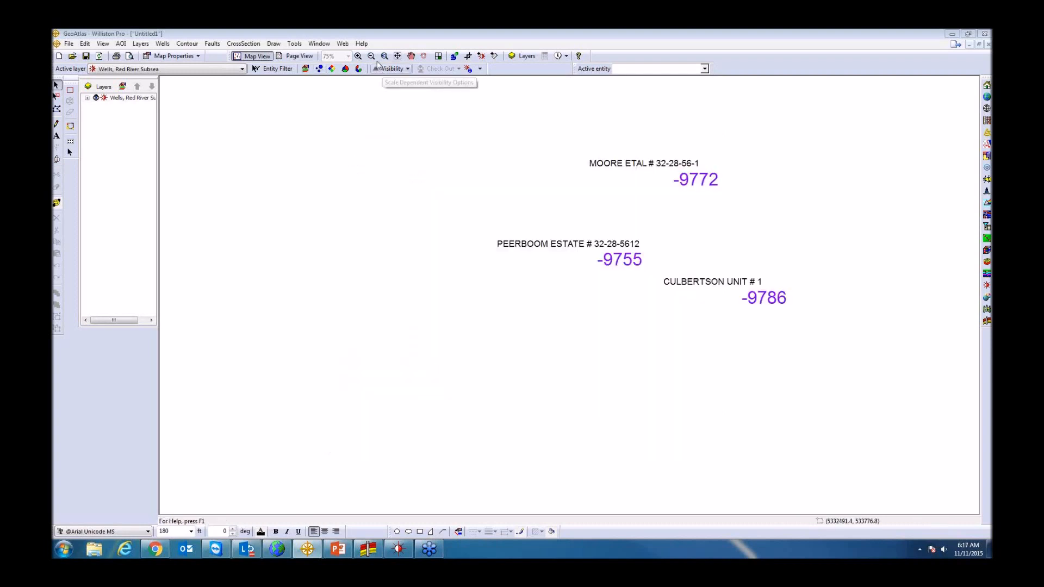
- Review the entity selection filter of the Wells, Red River Subsea layer and accept it with all entities enabled
click(277, 69)
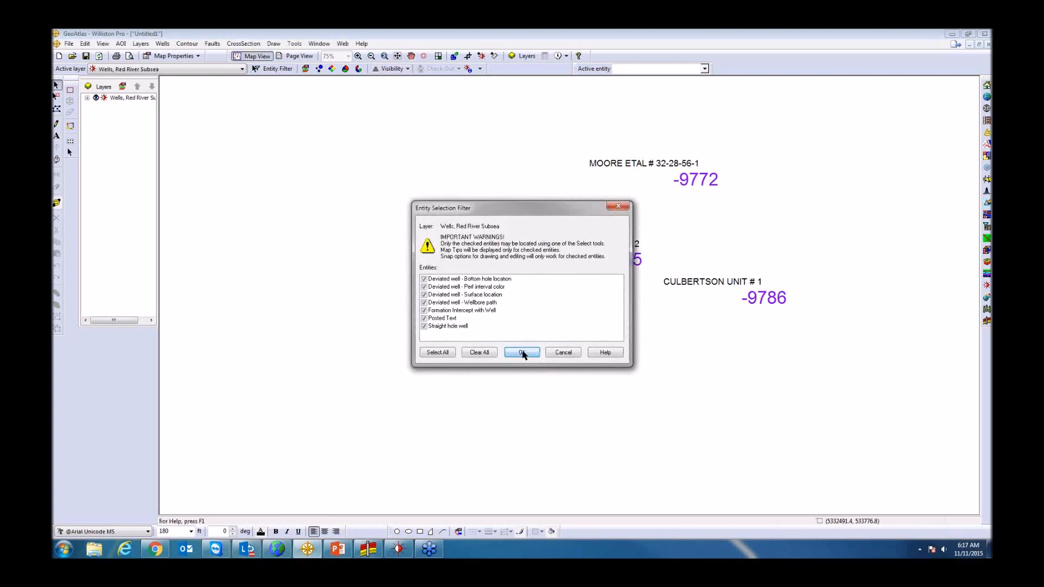
click(522, 352)
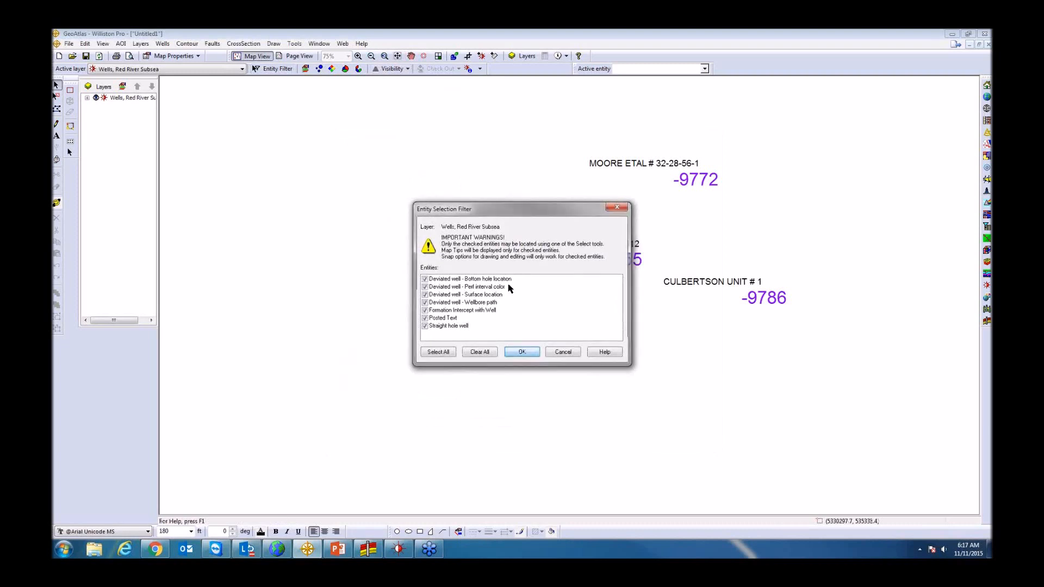
- Enable the thematic display for the straight hole wells of the Red River Subsea layer, based on the Operator field
click(398, 56)
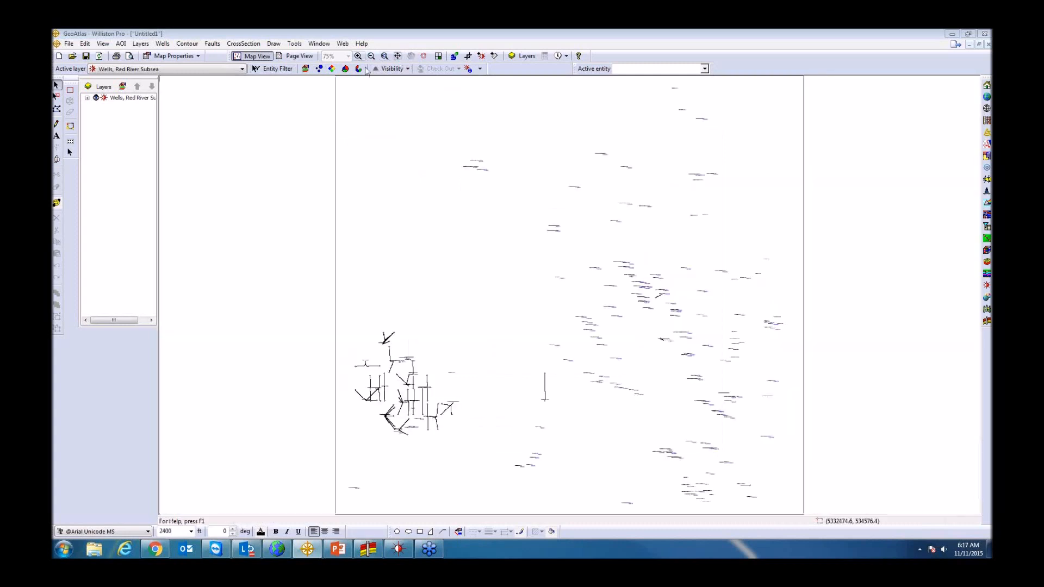
click(332, 69)
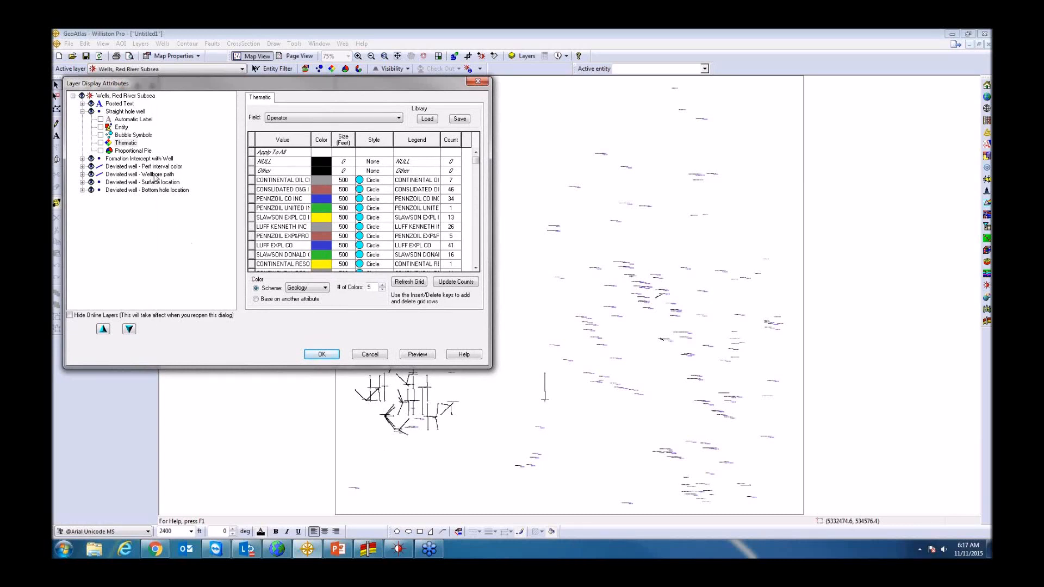
click(101, 142)
click(289, 120)
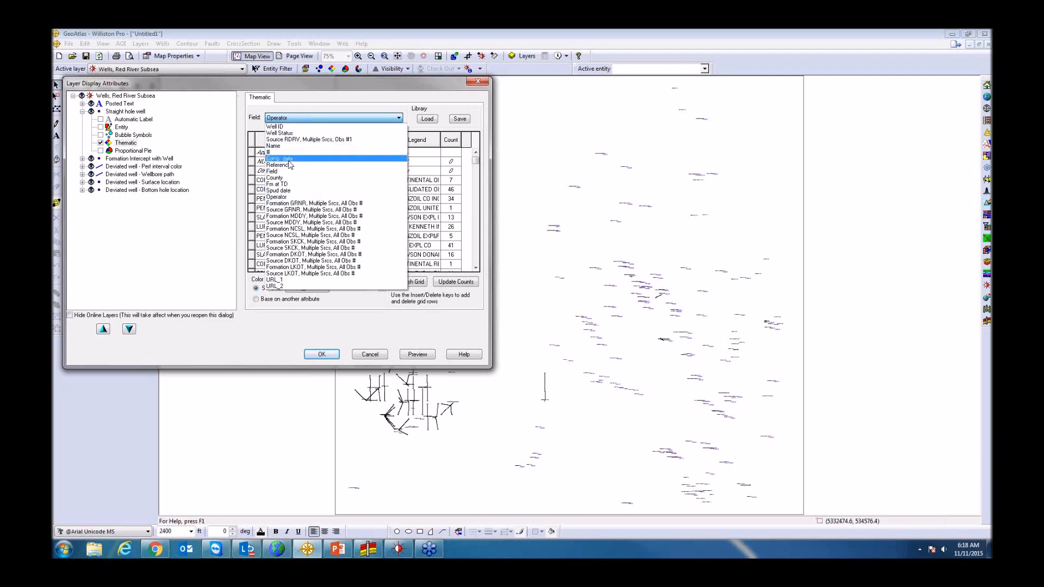
click(293, 199)
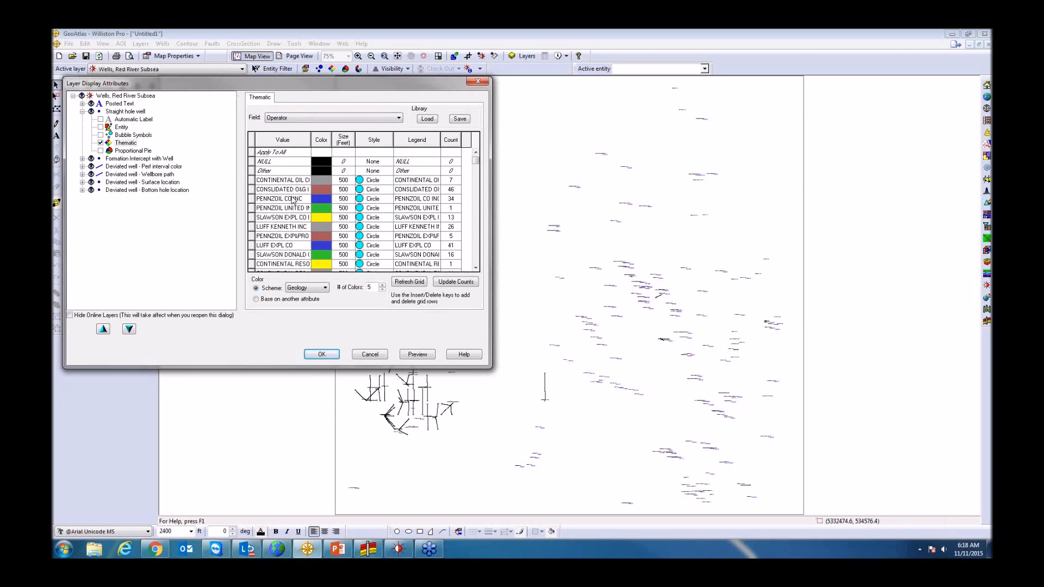
- Sort the operator values in the thematic grid in descending order of count
right_click(455, 143)
mouse_move(513, 163)
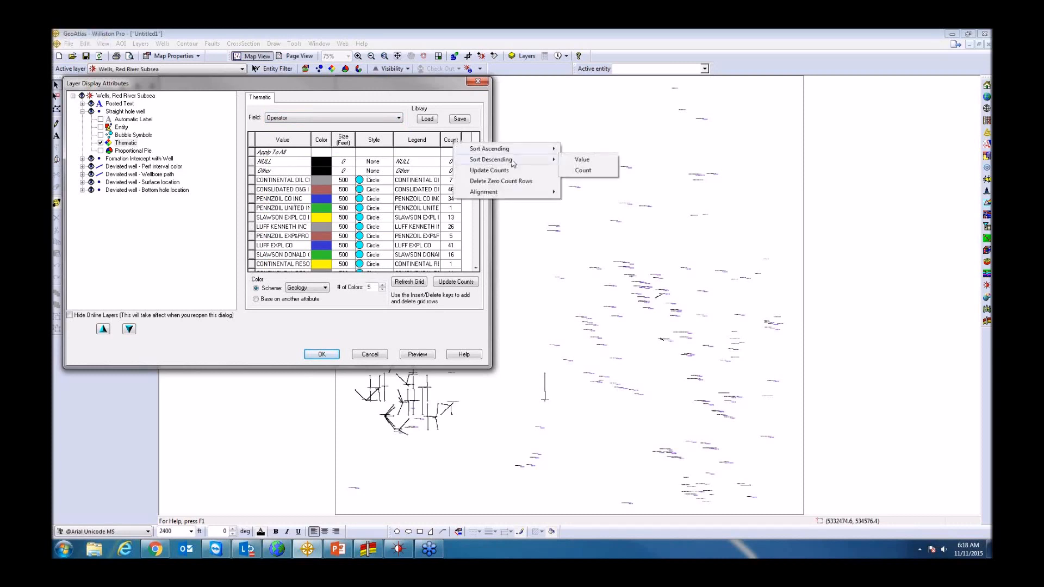
click(583, 171)
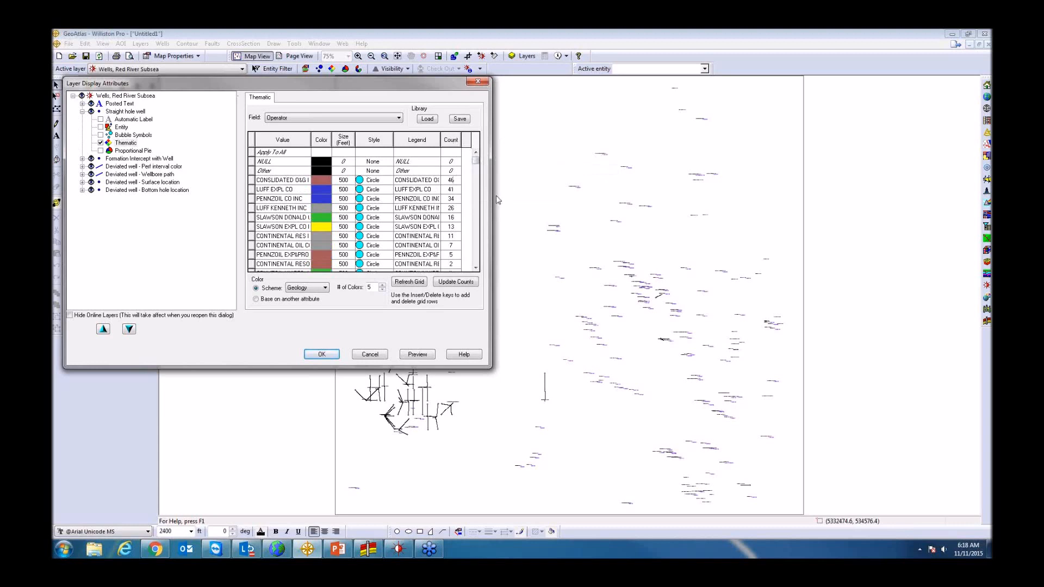
mouse_move(476, 160)
mouse_down()
mouse_move(475, 267)
mouse_move(476, 161)
mouse_up()
mouse_move(476, 162)
mouse_down()
mouse_move(475, 270)
mouse_move(474, 163)
mouse_up()
- Insert a LUFF* wildcard row above LUFF EXPL CO, update the counts, and delete the zero-count rows
click(251, 192)
key(Insert)
text(LUFF*)
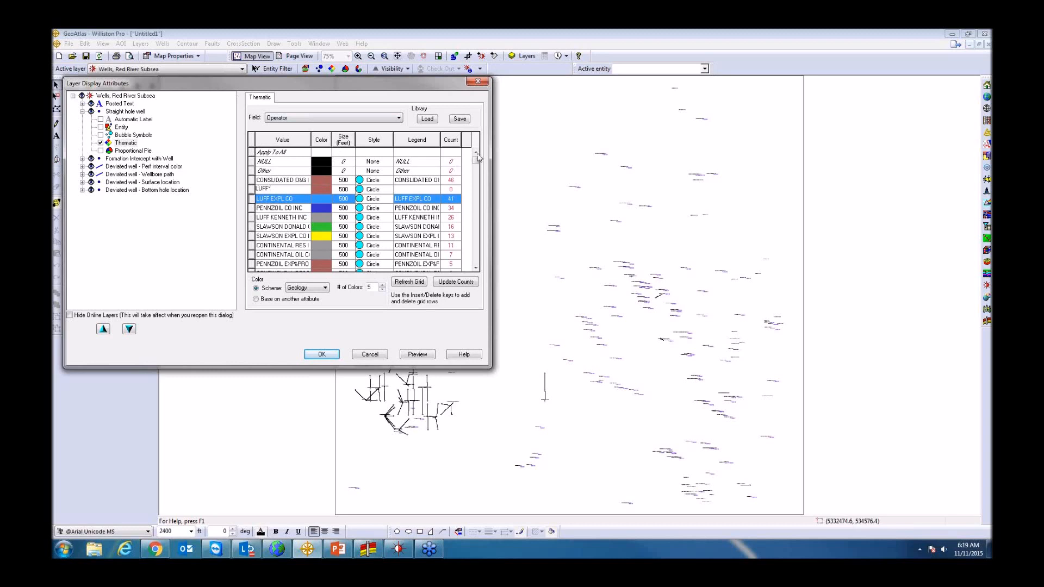
click(462, 282)
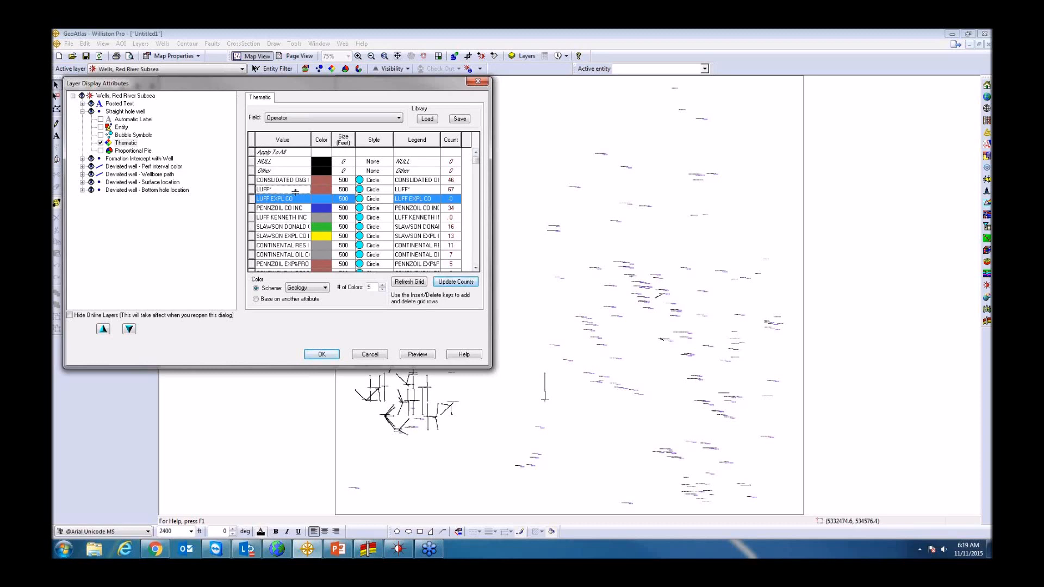
right_click(456, 141)
click(480, 180)
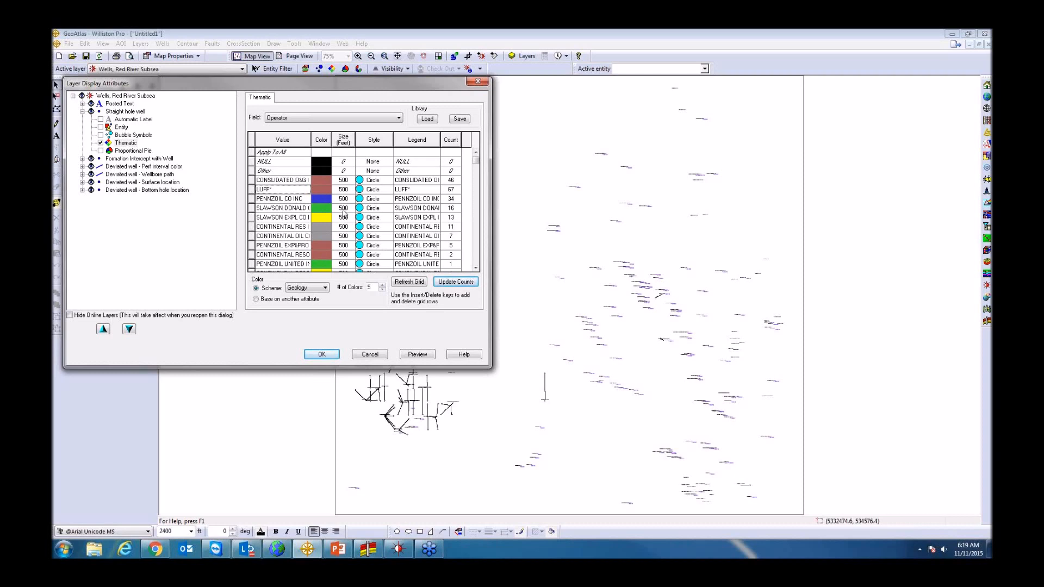
- Load a saved thematic library from the System folder into the operator grid and review the loaded entries
click(428, 120)
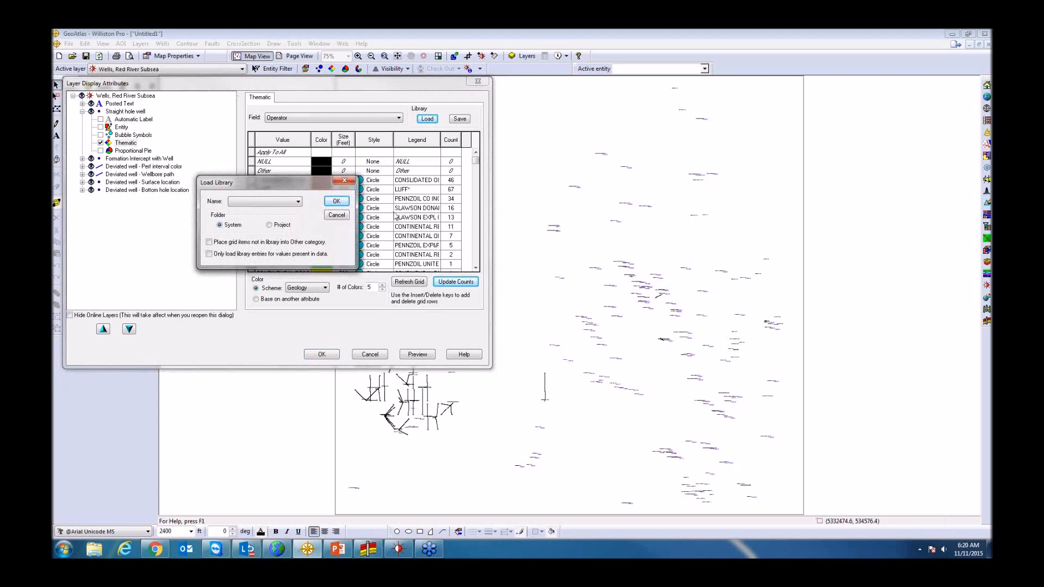
click(292, 202)
click(283, 219)
click(337, 201)
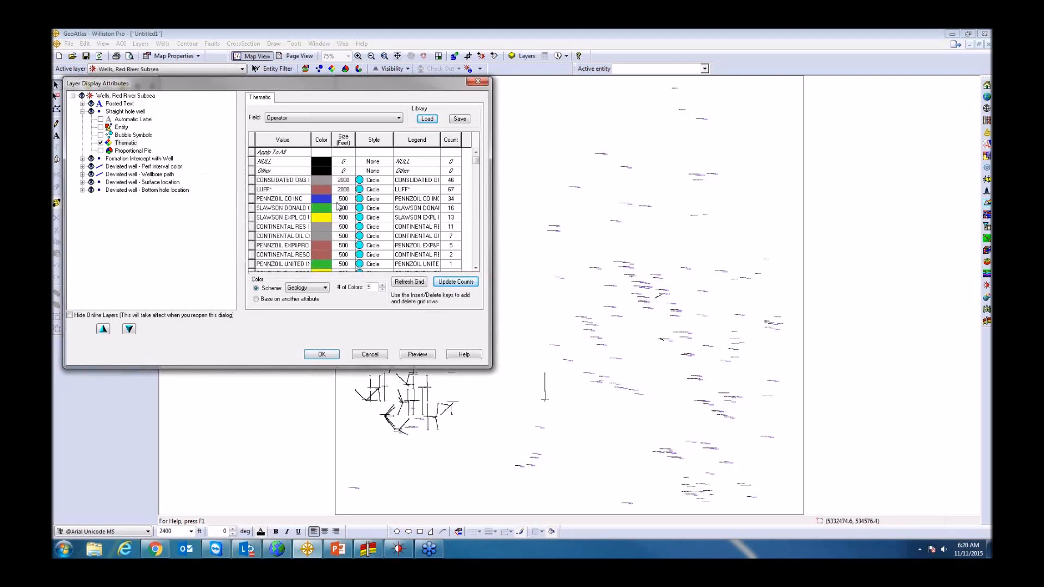
click(474, 163)
click(475, 168)
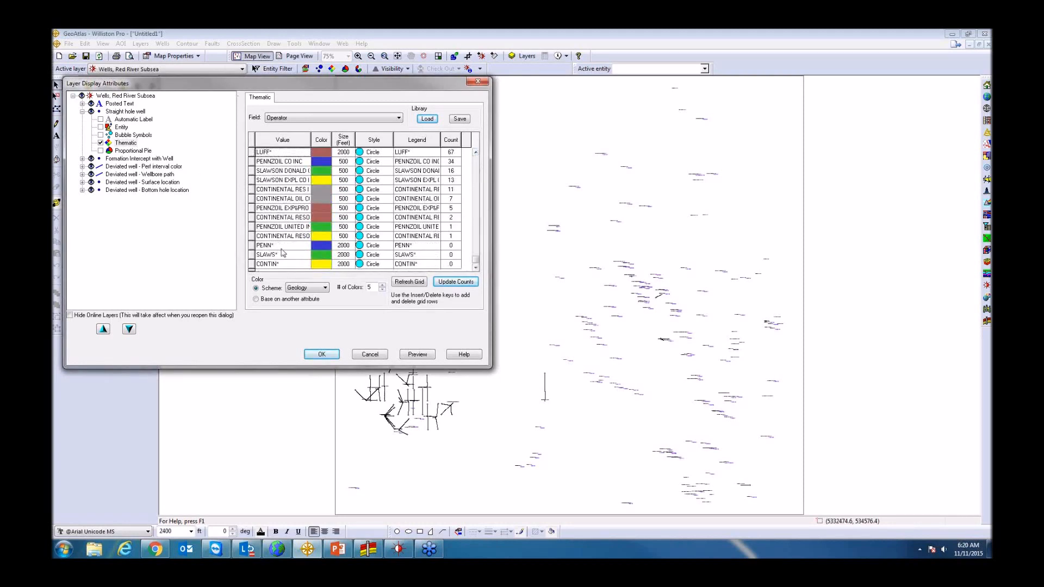
click(475, 152)
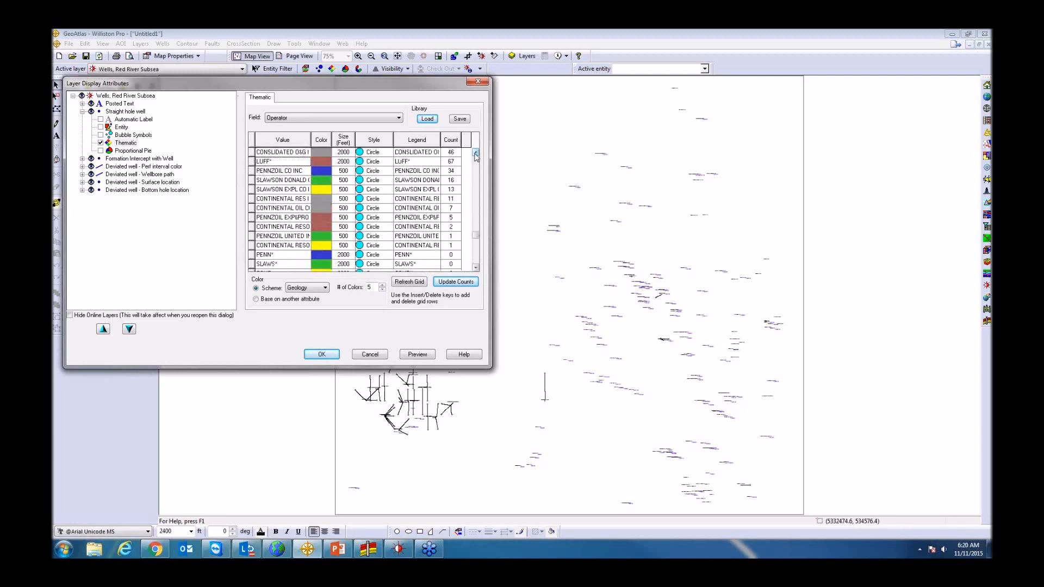
click(475, 153)
click(475, 153)
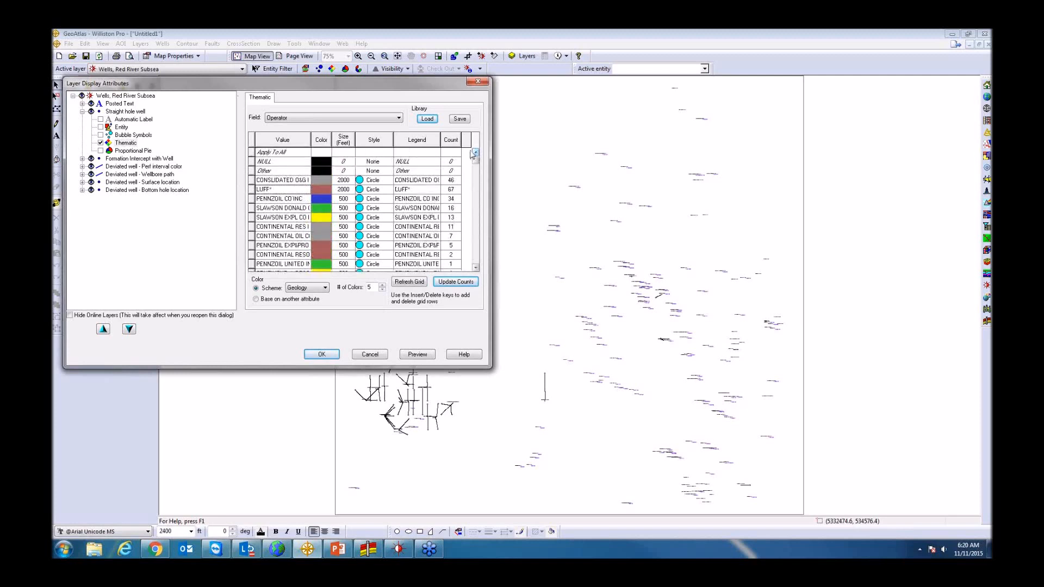
- Update the counts after loading the library and delete the zero-count rows from the operator grid
click(460, 282)
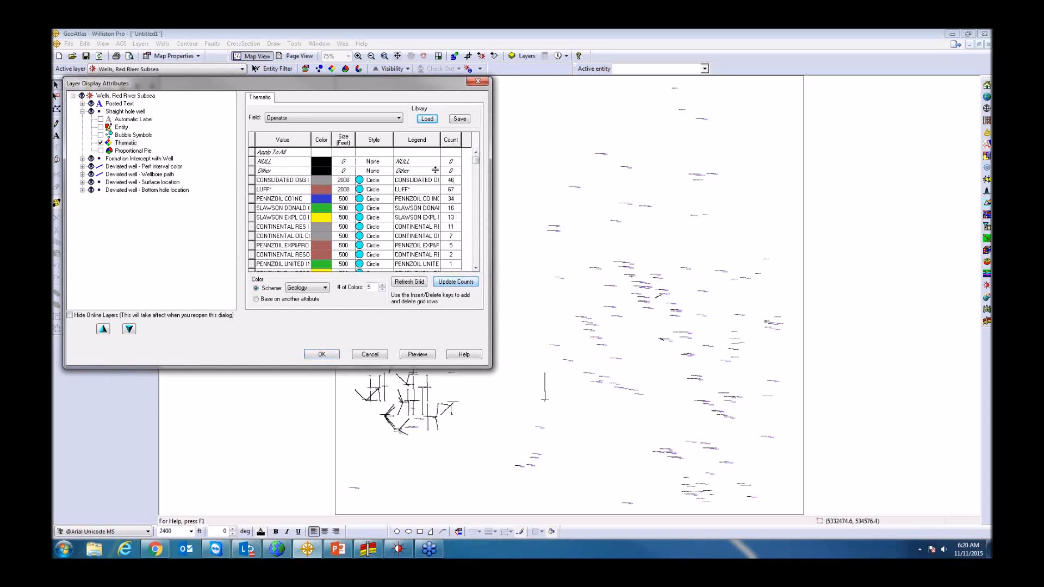
right_click(451, 143)
click(475, 180)
click(476, 268)
drag(475, 260, 474, 173)
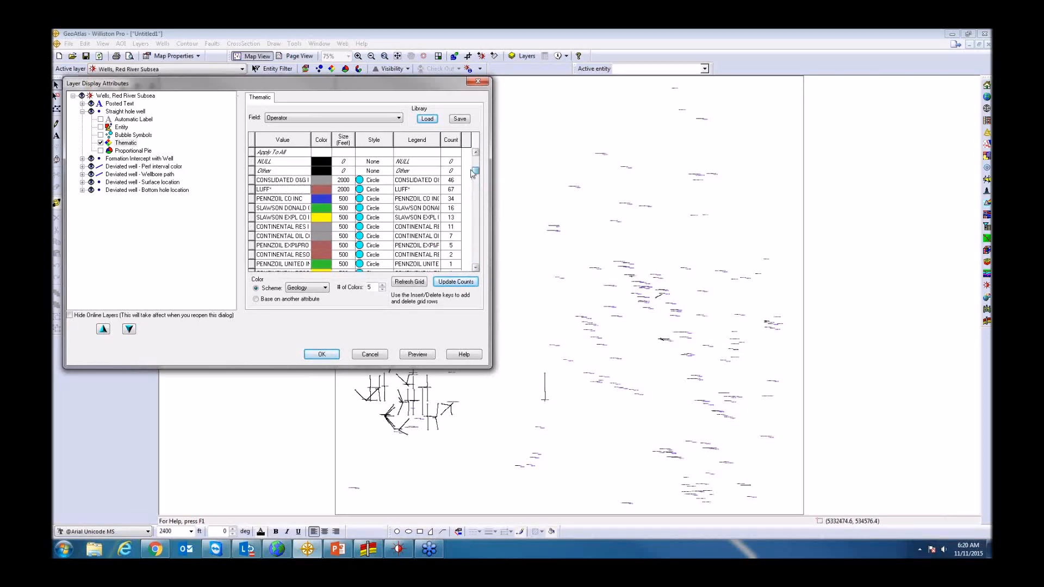
- Insert a PENN* wildcard row above PENNZOIL CO INC in the operator grid
click(259, 201)
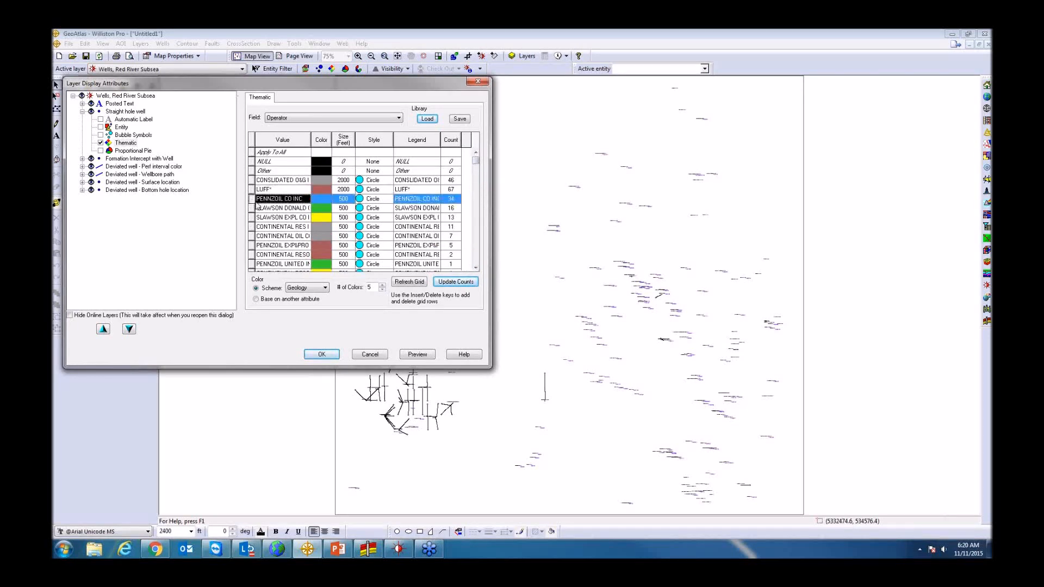
key(Insert)
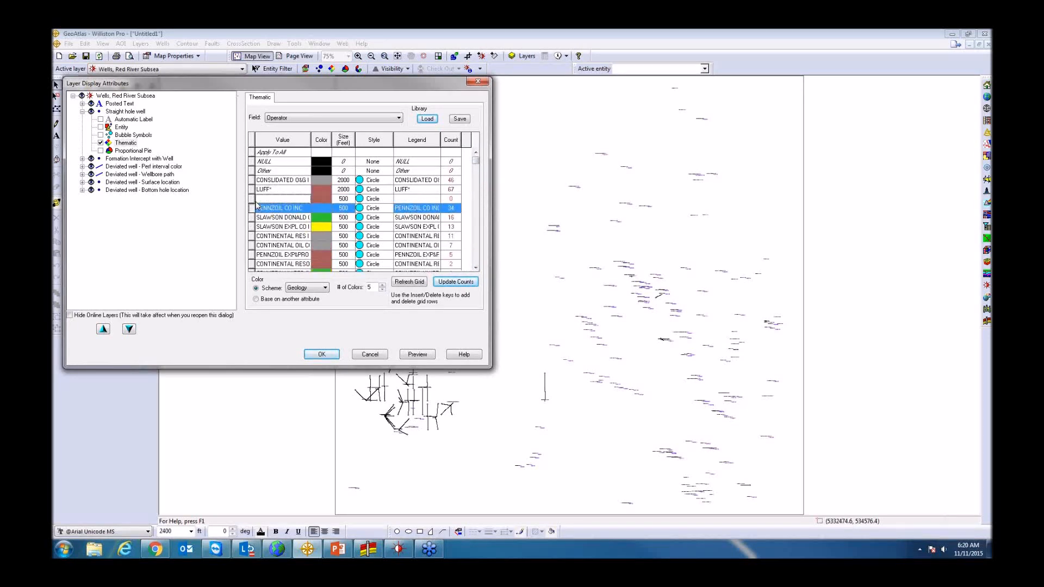
text(PENN*)
key(Return)
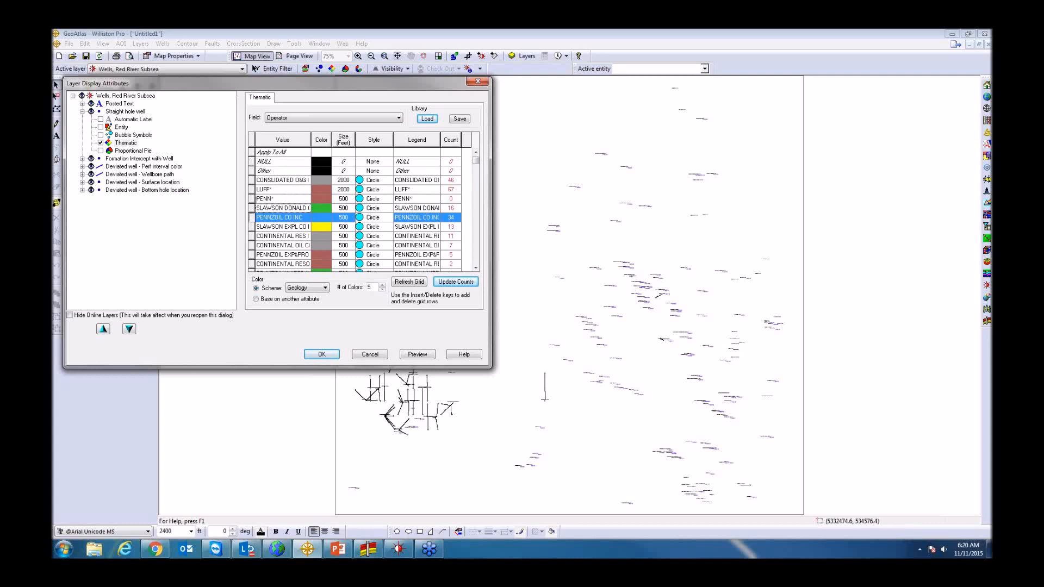
- Insert a SLAWS* wildcard row above the Slawson operators, update the counts, and delete the zero-count rows
key(Insert)
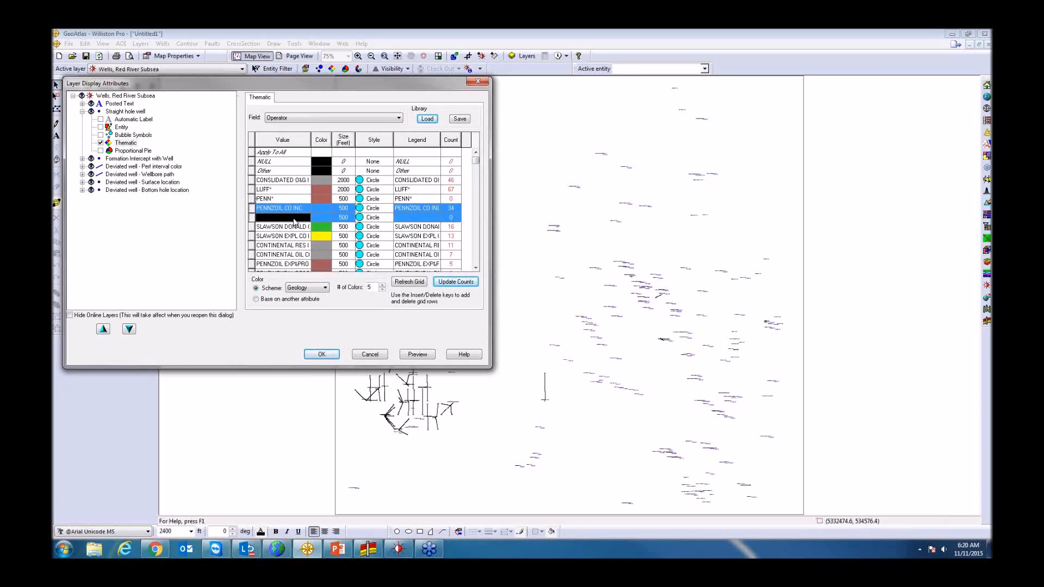
text(SLAWS*)
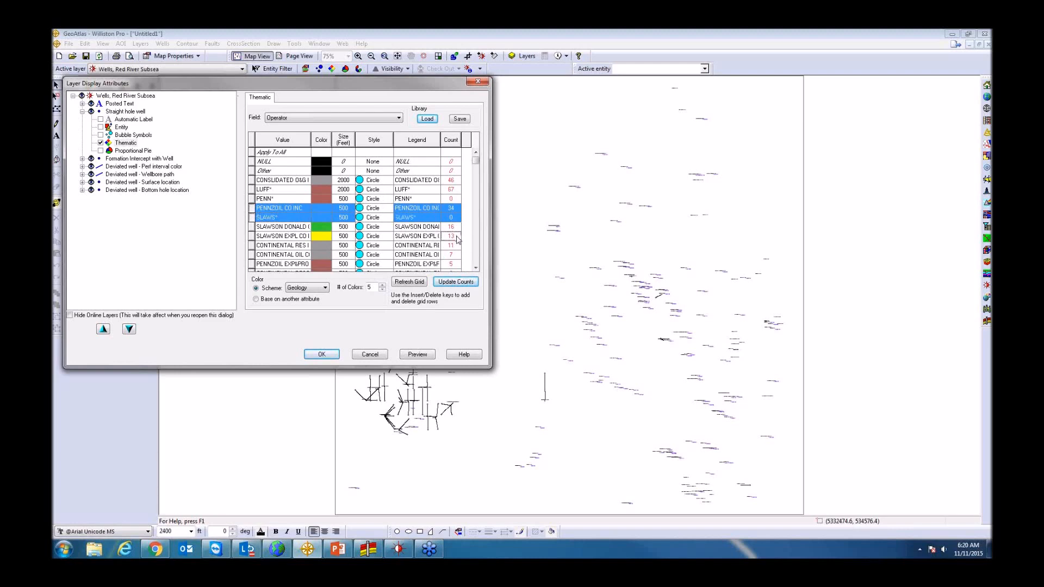
click(456, 281)
right_click(454, 139)
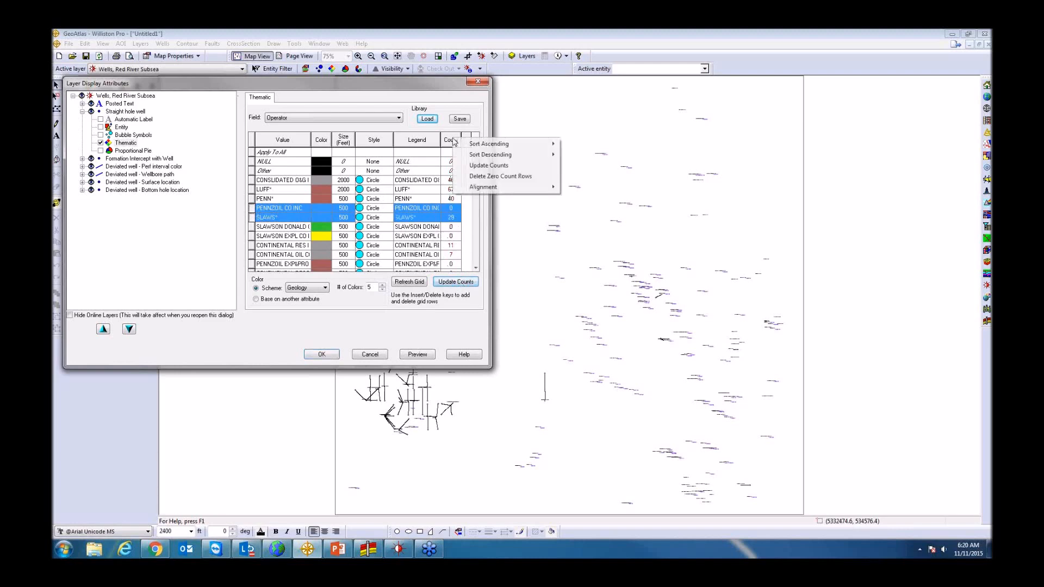
click(481, 178)
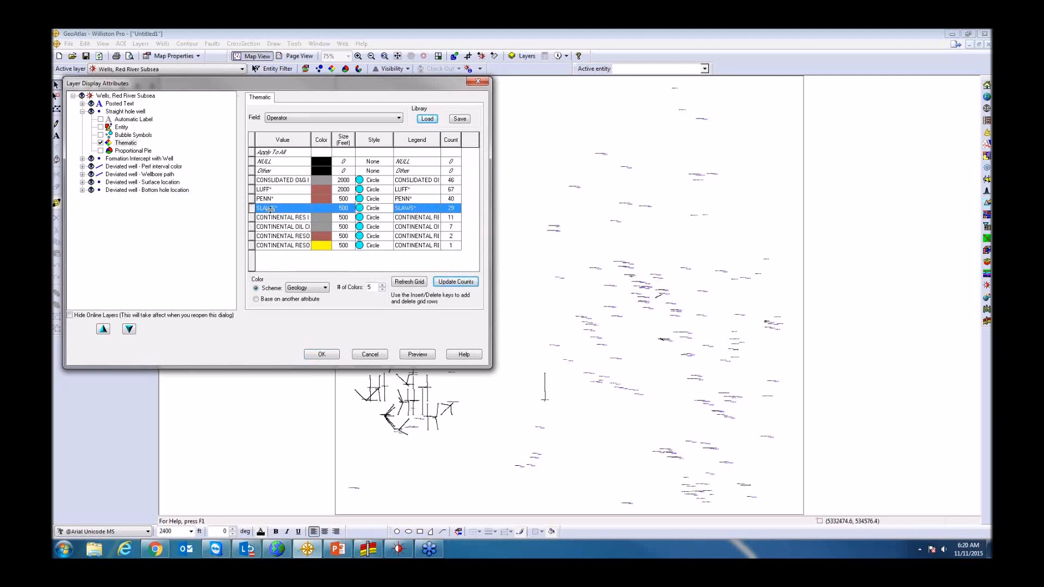
- Insert a CONTIN* wildcard row above the Continental operators, update the counts, and delete the zero-count rows
click(251, 219)
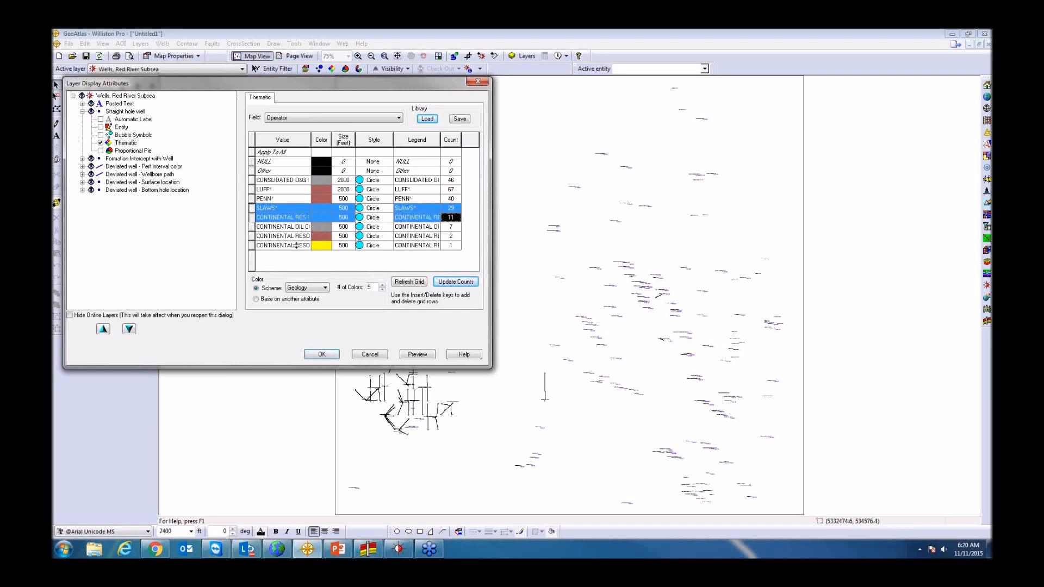
key(Insert)
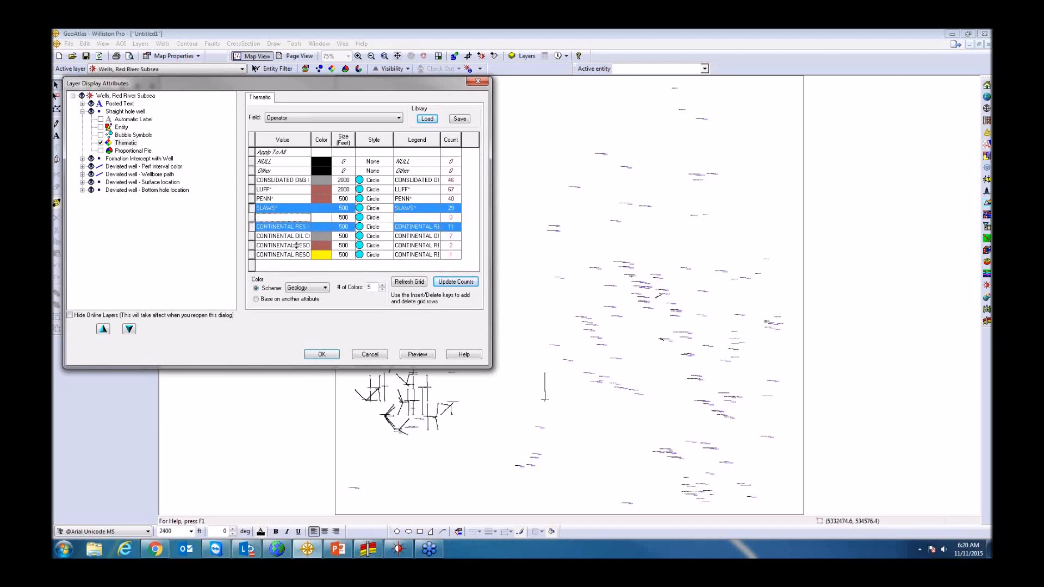
click(283, 220)
text(CONTIN*)
click(456, 282)
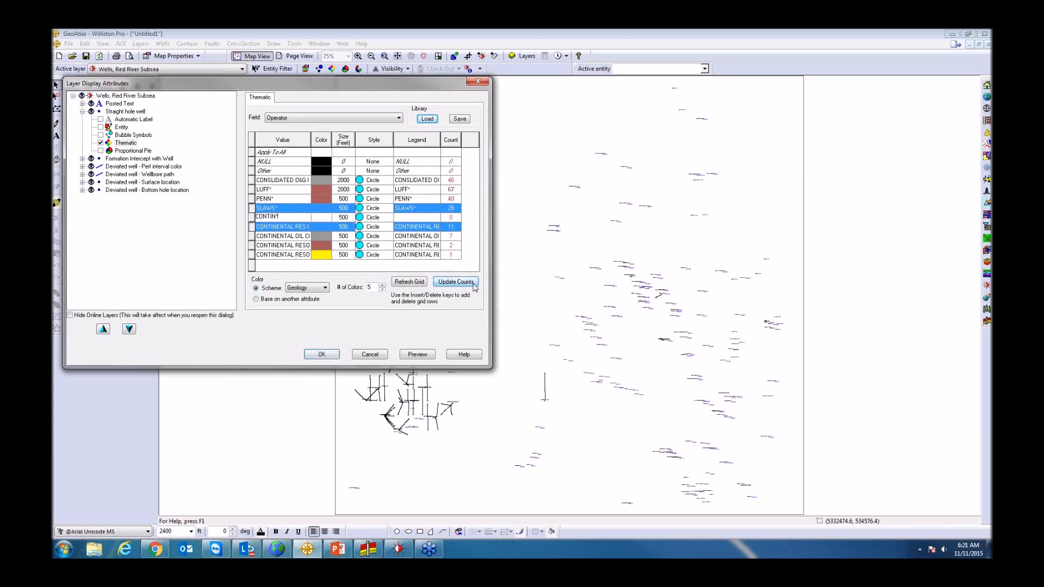
right_click(457, 144)
click(496, 181)
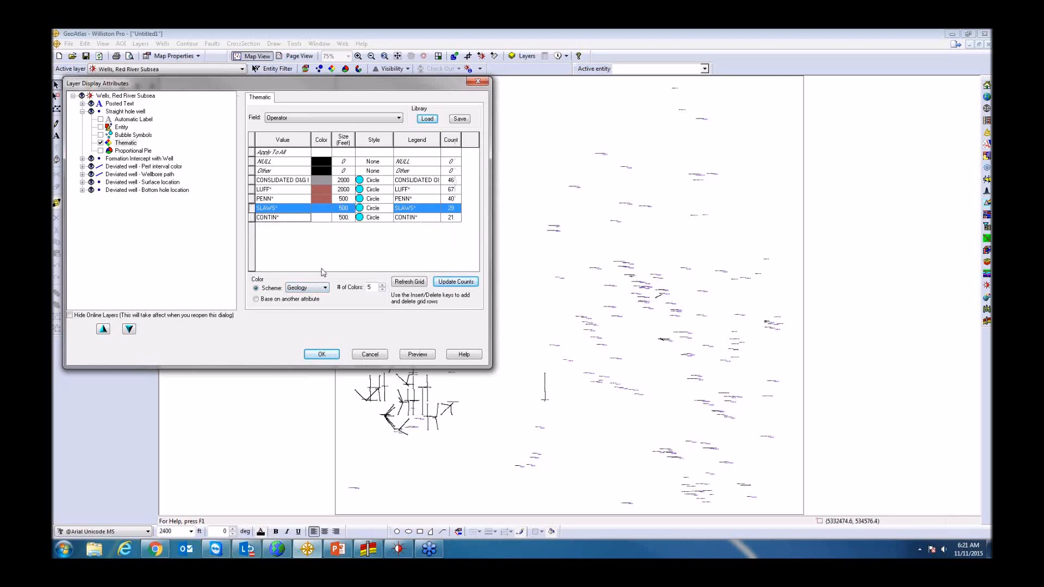
- Reapply the Geology color scheme with 5 colors so each operator group gets its own color
click(321, 289)
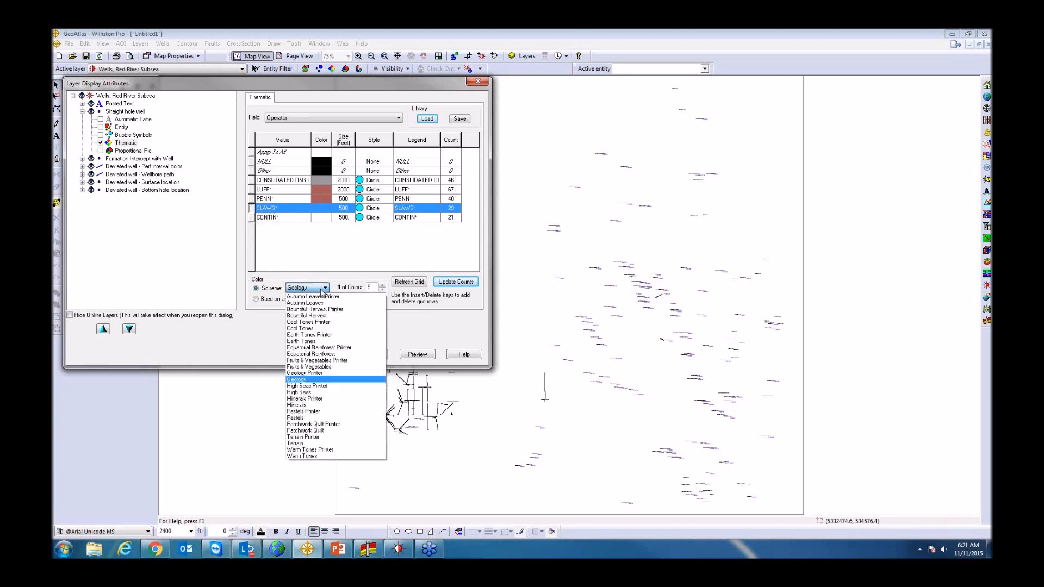
click(312, 379)
click(382, 289)
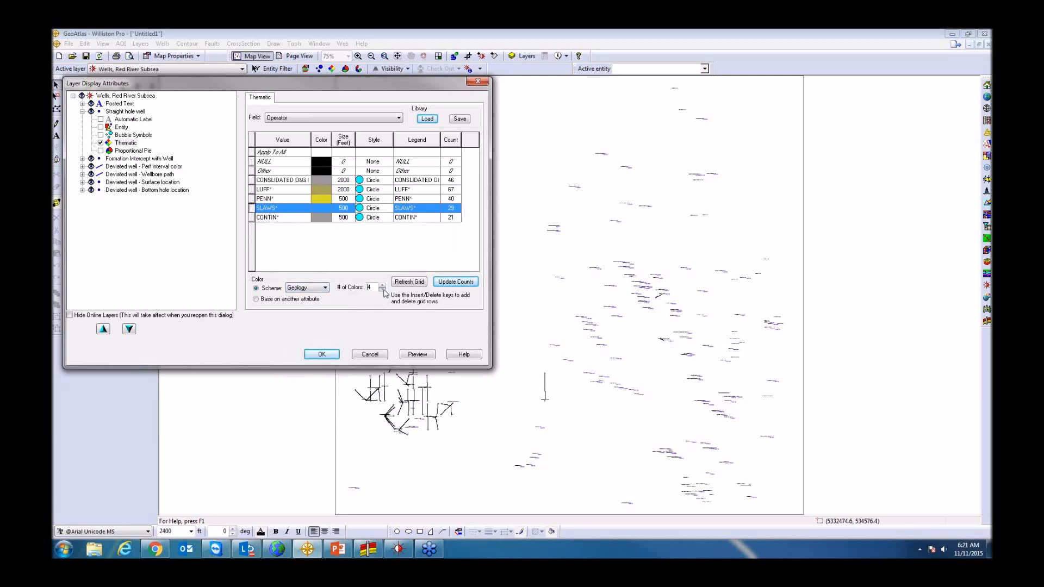
click(382, 289)
click(382, 285)
click(382, 284)
click(329, 198)
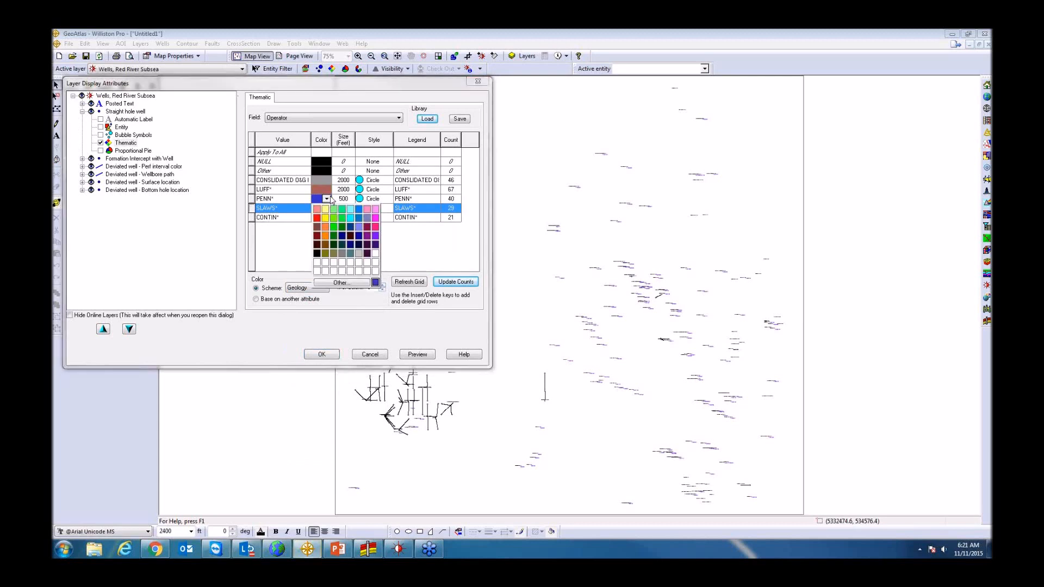
click(426, 246)
click(299, 199)
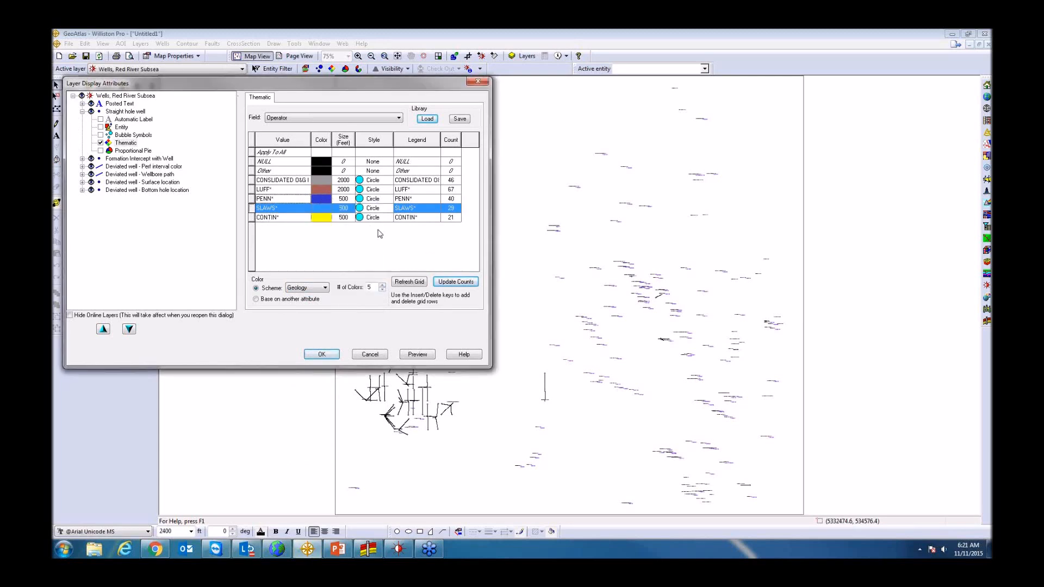
- Set the circle size to 1500 feet for CONSLIDATED, LUFF*, PENN*, CONTIN* and SLAWS*
click(417, 356)
click(351, 181)
text(1500)
key(Down)
text(15)
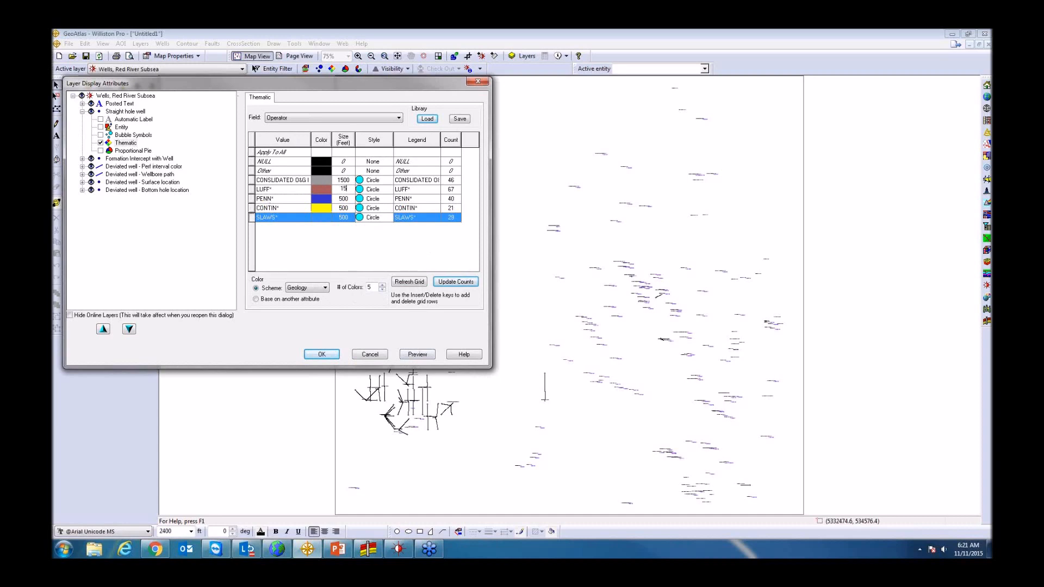
text(00)
key(BackSpace)
key(BackSpace)
text(00)
key(Down)
text(1500)
key(Down)
text(1500)
key(Down)
key(BackSpace)
key(BackSpace)
text(1500)
- Preview the operator thematic on the map, copying its rendering to the bottom hole location of deviated wells
click(419, 355)
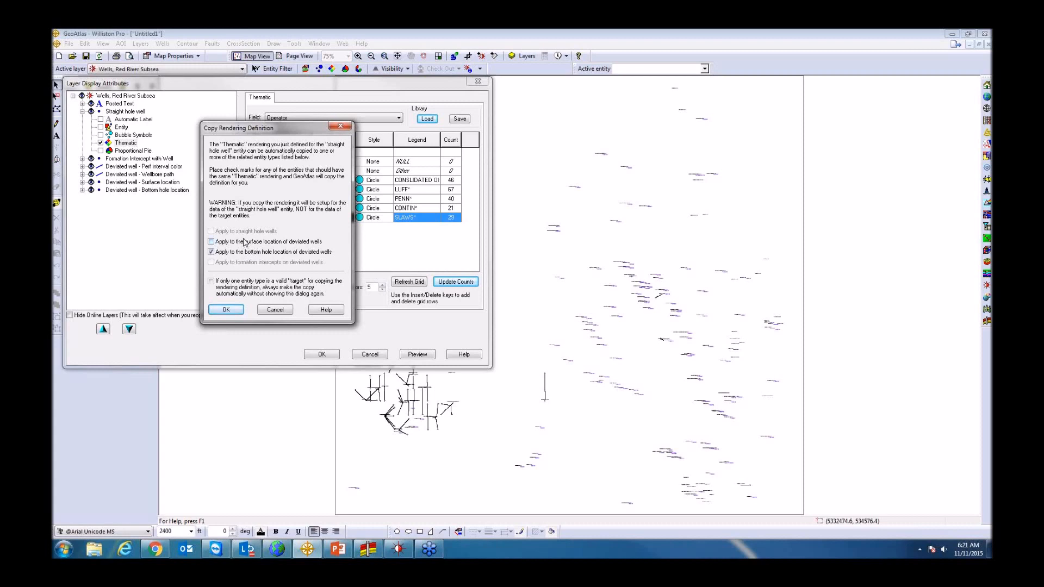
click(226, 309)
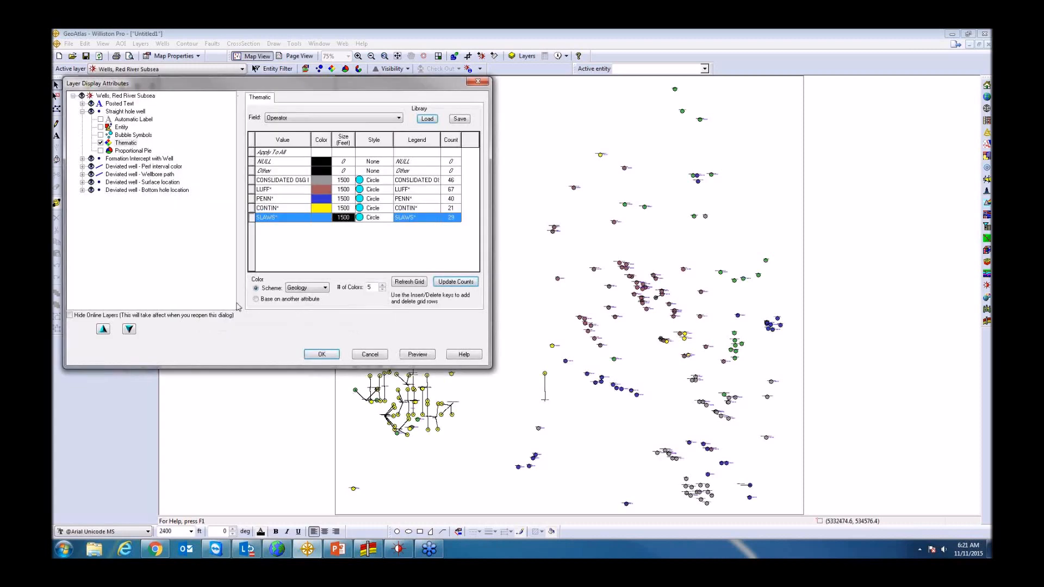
drag(374, 88, 324, 56)
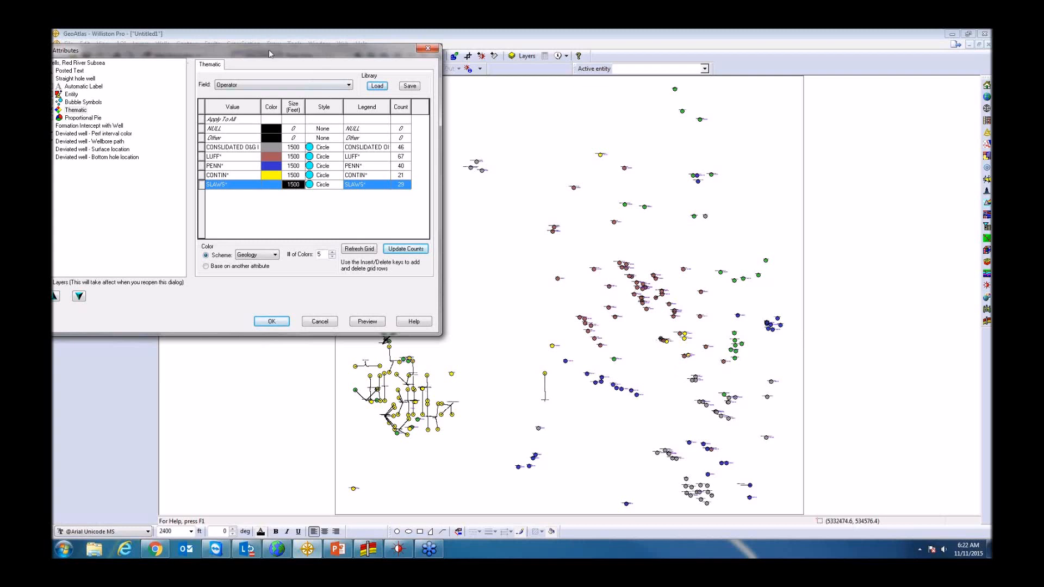
- Apply the operator thematic and open the filter settings in the Wells, Red River Subsea layer update
drag(283, 53, 405, 96)
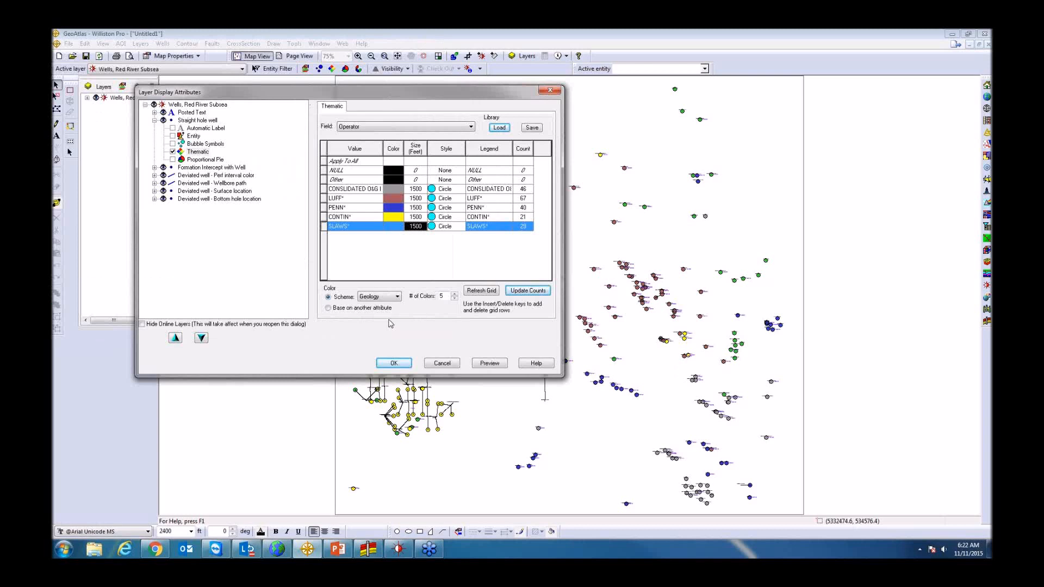
click(401, 364)
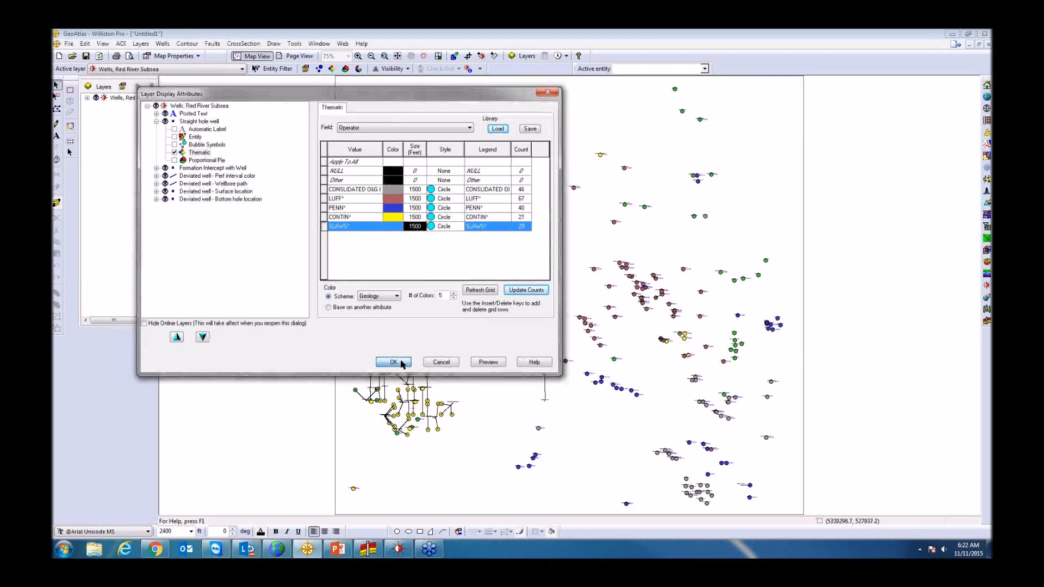
right_click(142, 98)
click(177, 143)
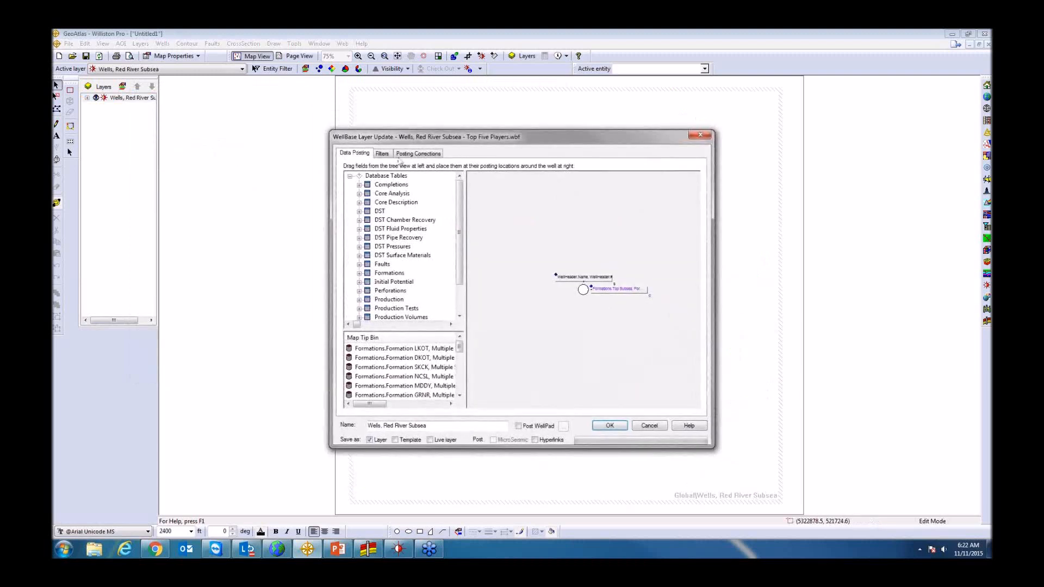
click(383, 154)
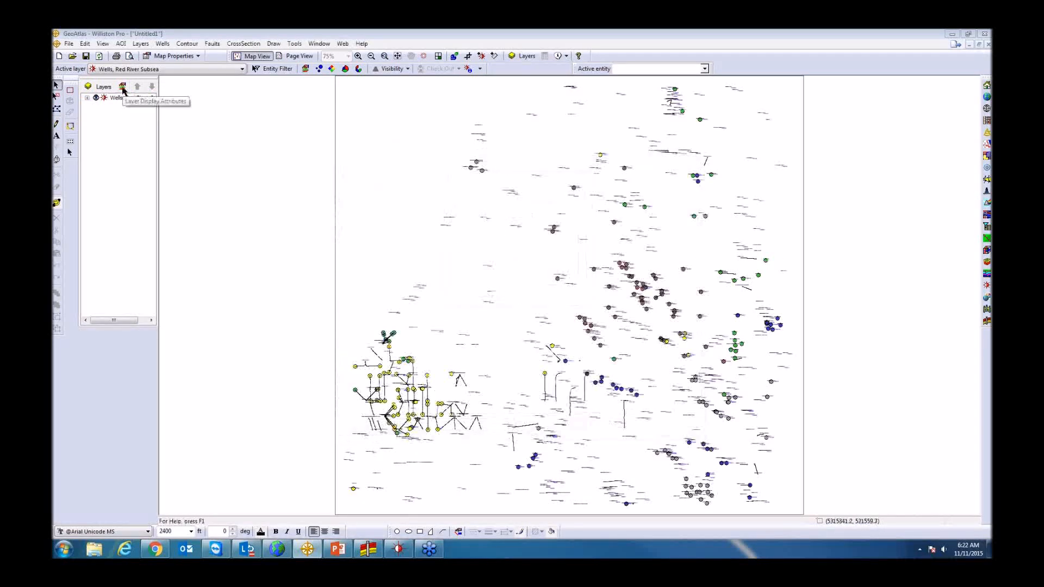
- Switch the straight hole well thematic to the Comp. date field in the layer's display attributes
click(332, 69)
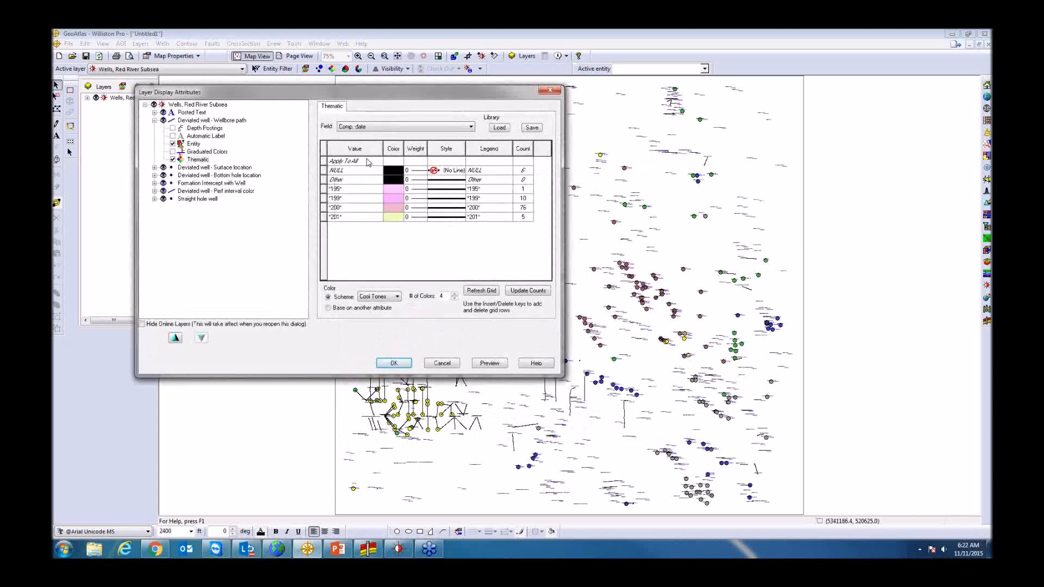
click(155, 120)
click(154, 159)
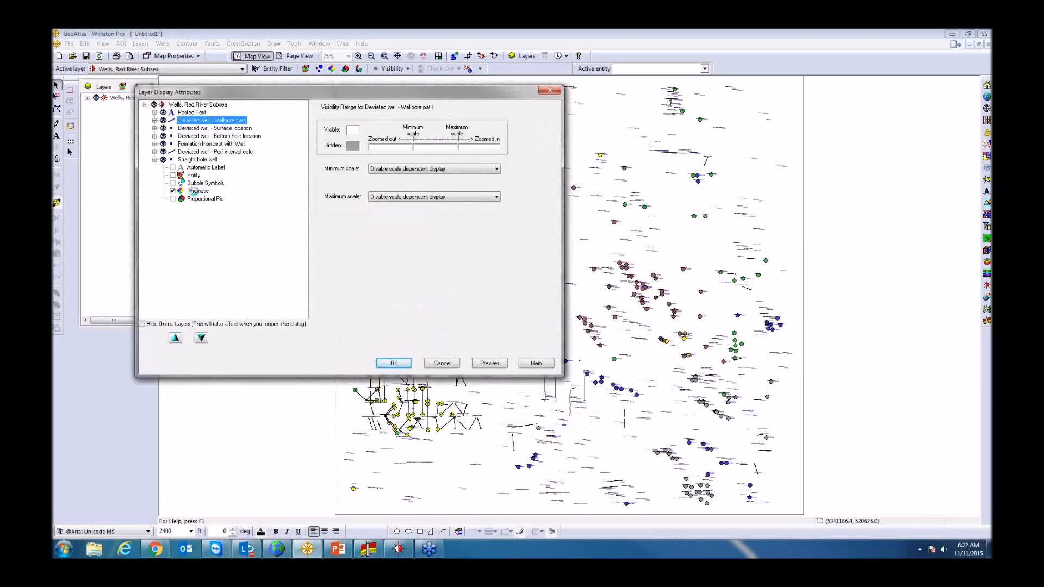
click(198, 190)
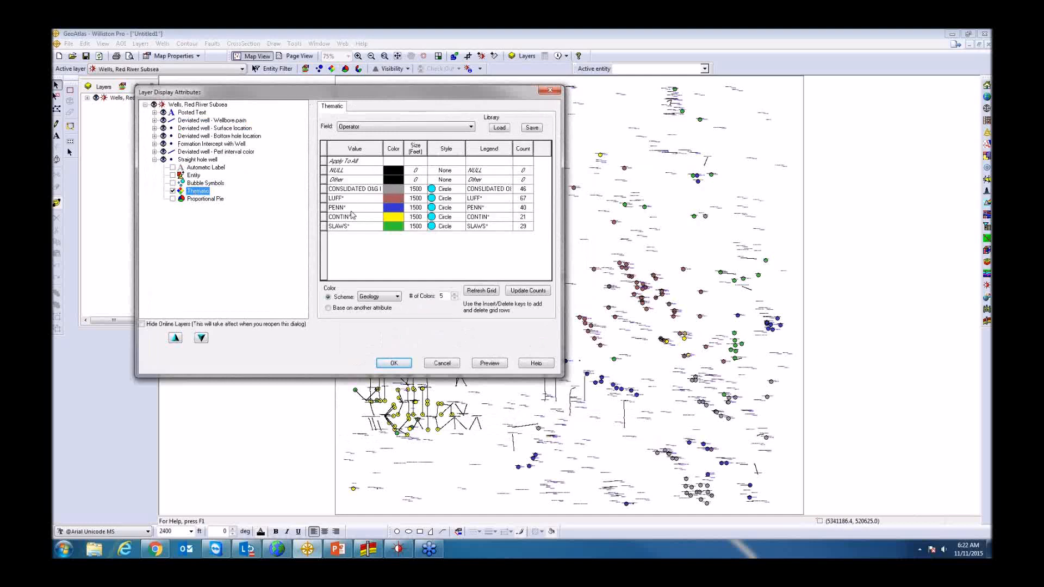
click(403, 127)
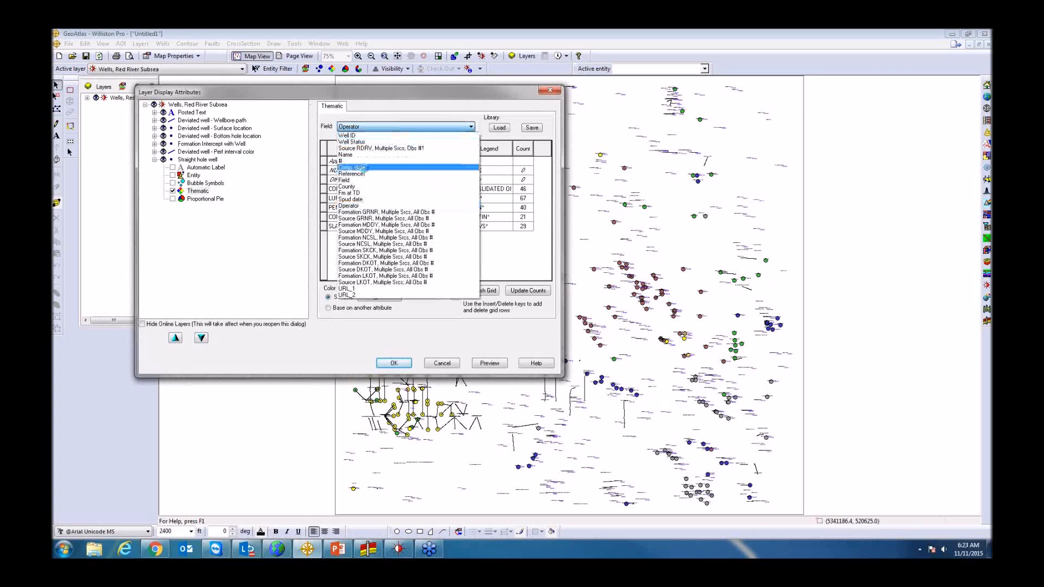
click(366, 166)
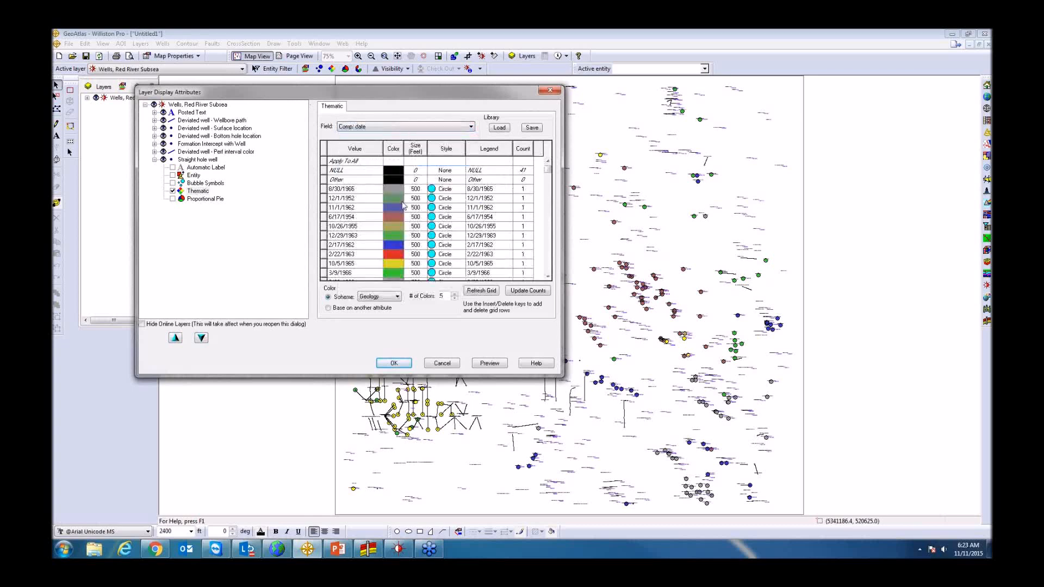
- Insert the wildcard rows *196*, *197* and *198* above the individual completion dates to group wells by decade
mouse_move(548, 171)
mouse_down()
mouse_move(554, 241)
mouse_move(551, 169)
mouse_up()
click(324, 190)
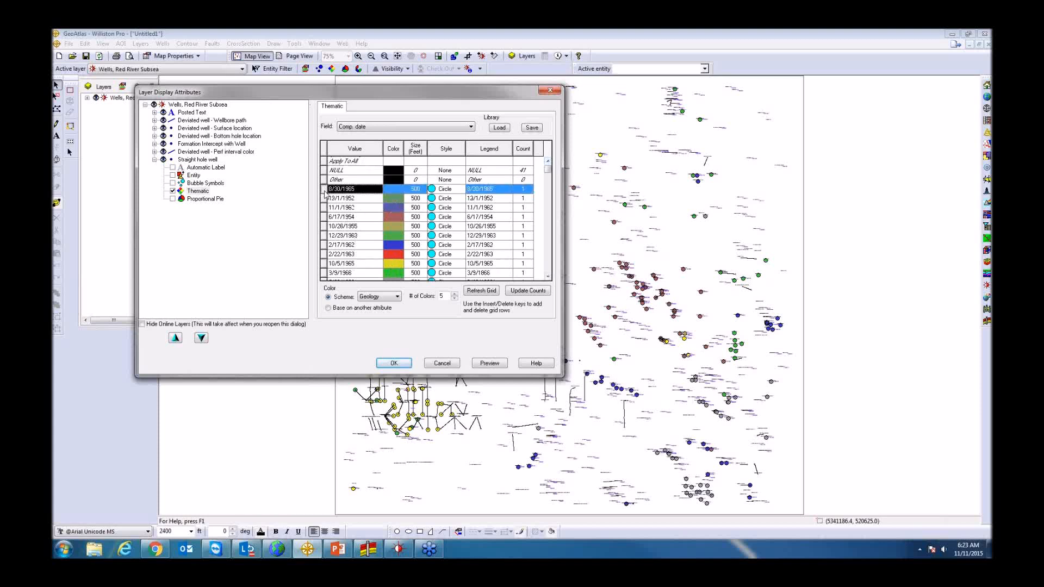
key(Insert)
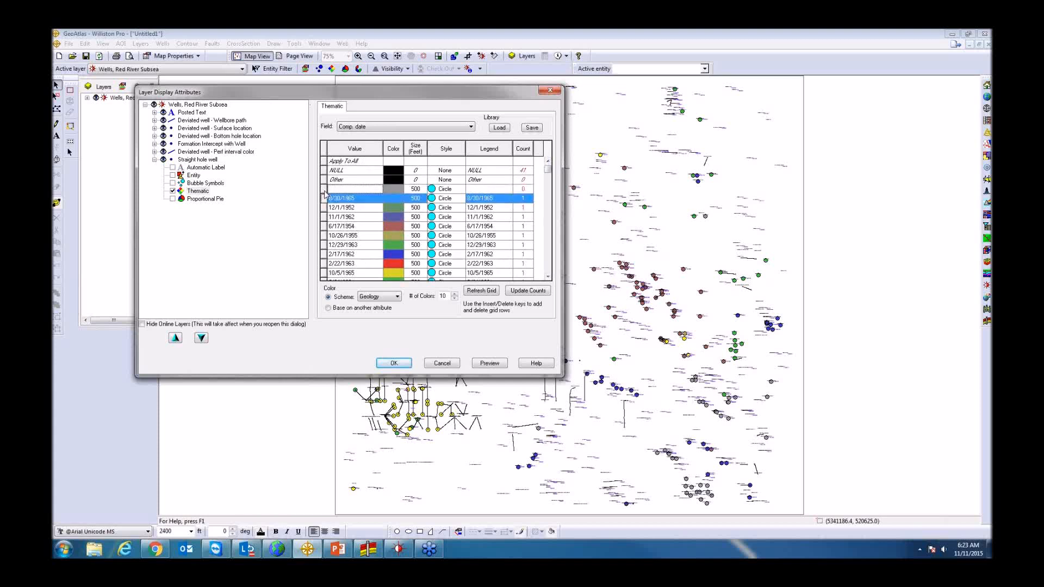
text(196)
click(325, 199)
key(Insert)
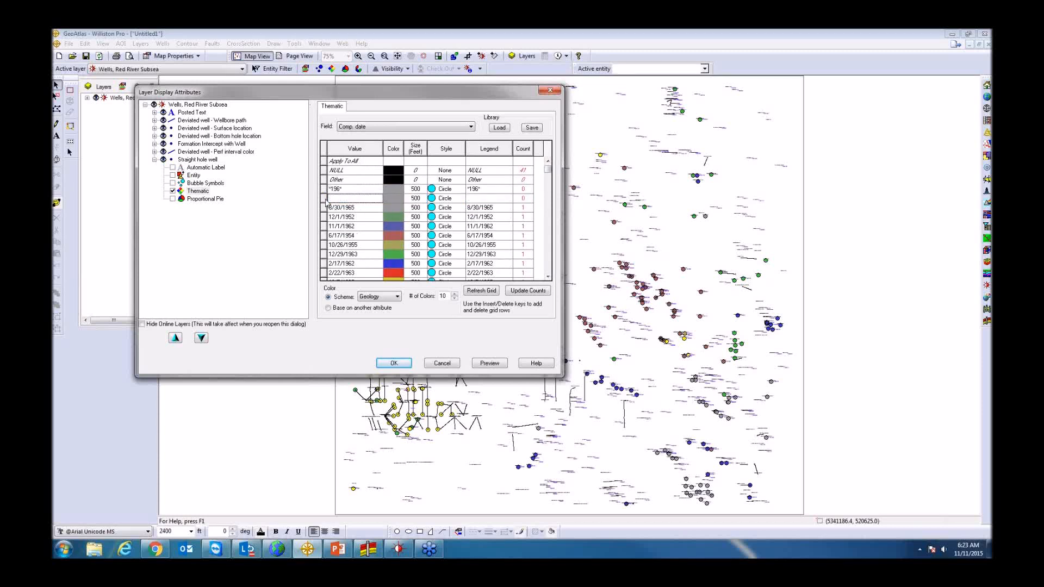
text(*197*)
click(323, 209)
key(Insert)
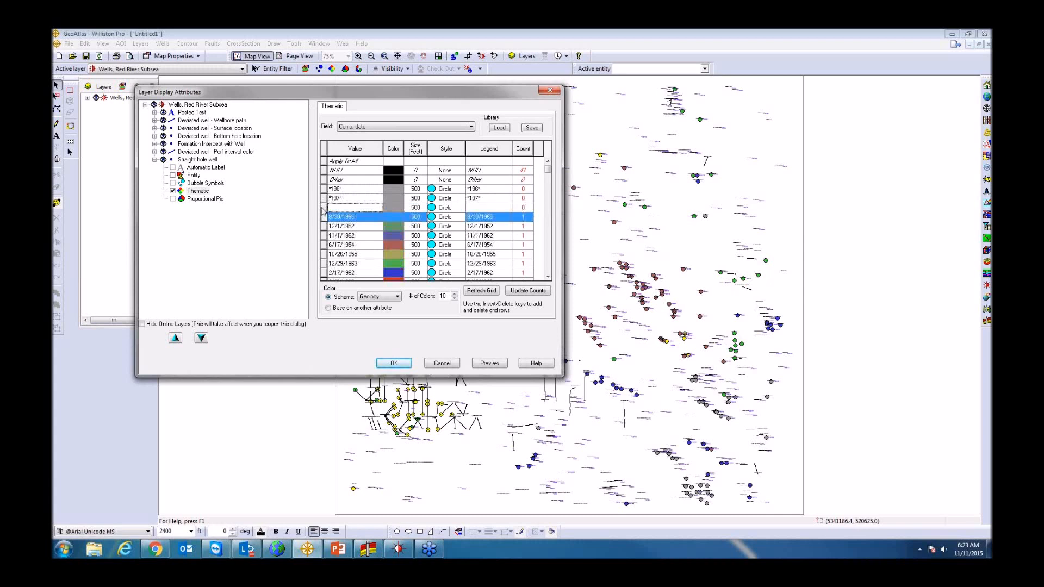
text(*198*)
- Update the completion date counts and delete the zero-count rows
click(526, 291)
right_click(525, 152)
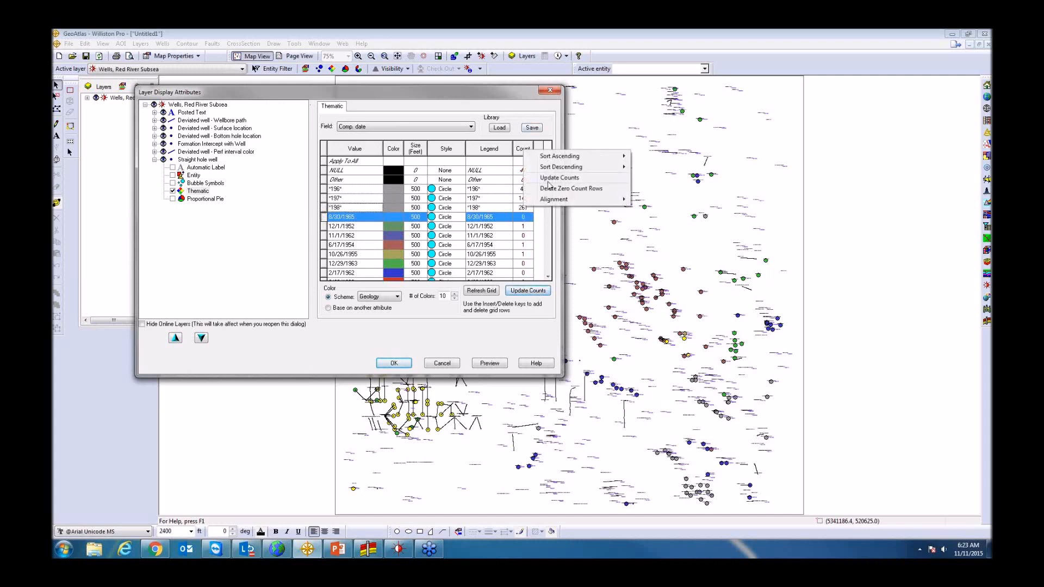
click(550, 189)
click(551, 189)
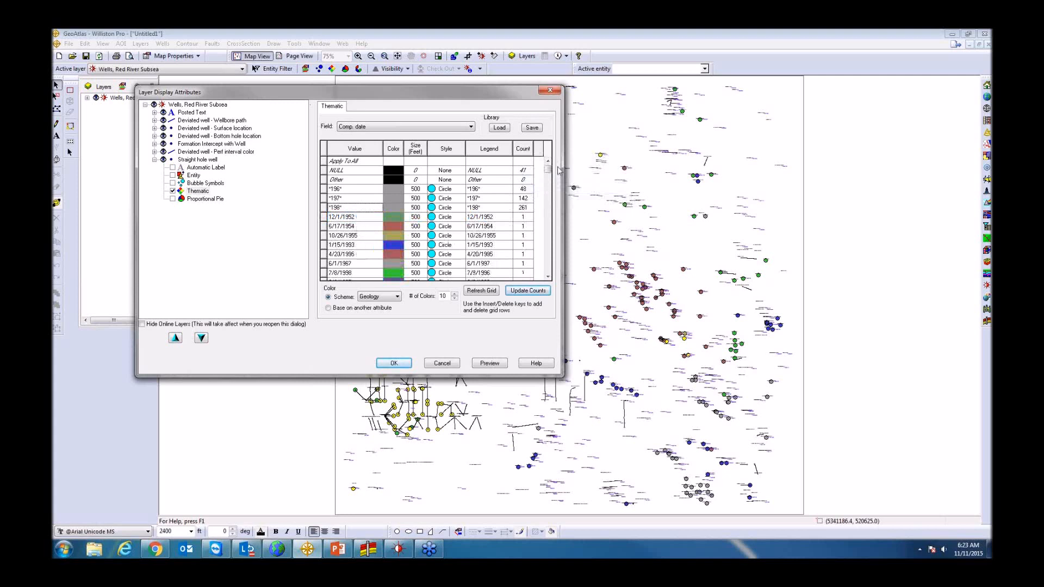
mouse_move(553, 169)
mouse_down()
mouse_move(553, 222)
mouse_move(543, 152)
mouse_up()
mouse_move(548, 170)
mouse_down()
mouse_move(554, 273)
mouse_move(549, 163)
mouse_up()
- Replace the straight hole thematic with Bubble Symbols on Cum Oil Volume, Production, copying the thematic definition to the bottom hole location of deviated wells
click(173, 191)
drag(286, 98, 295, 95)
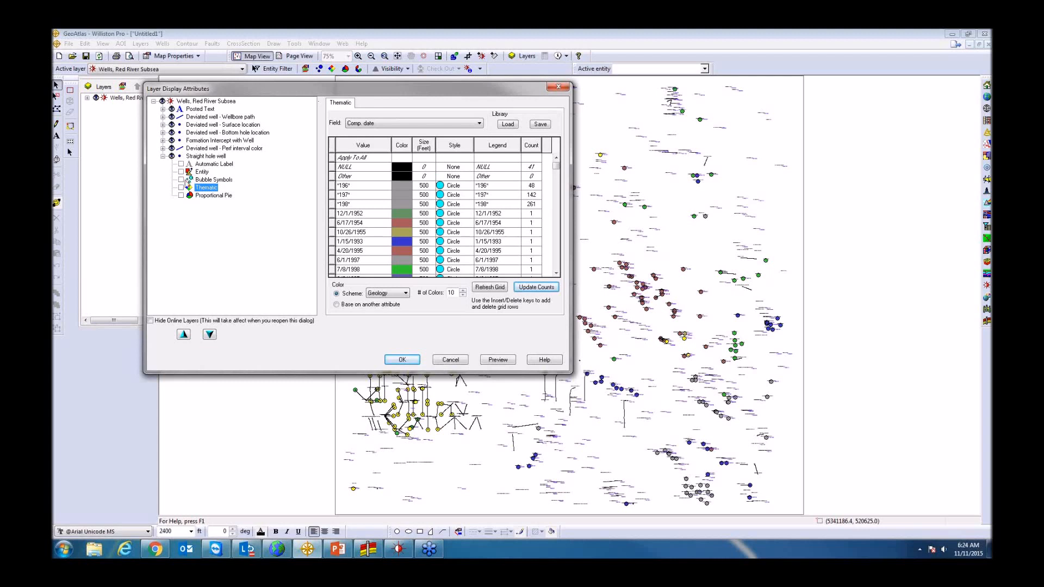
click(182, 185)
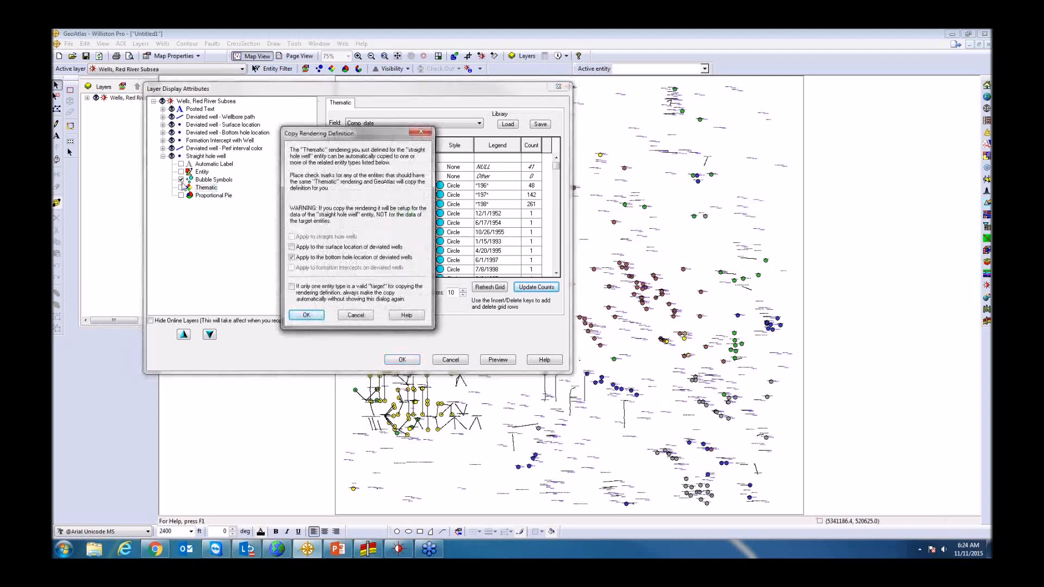
click(307, 316)
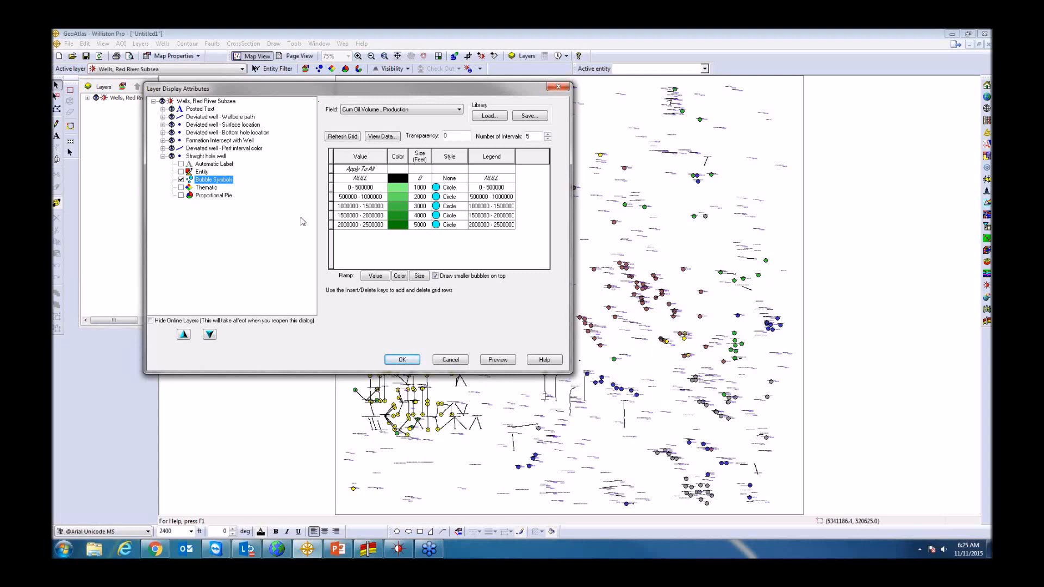
click(357, 110)
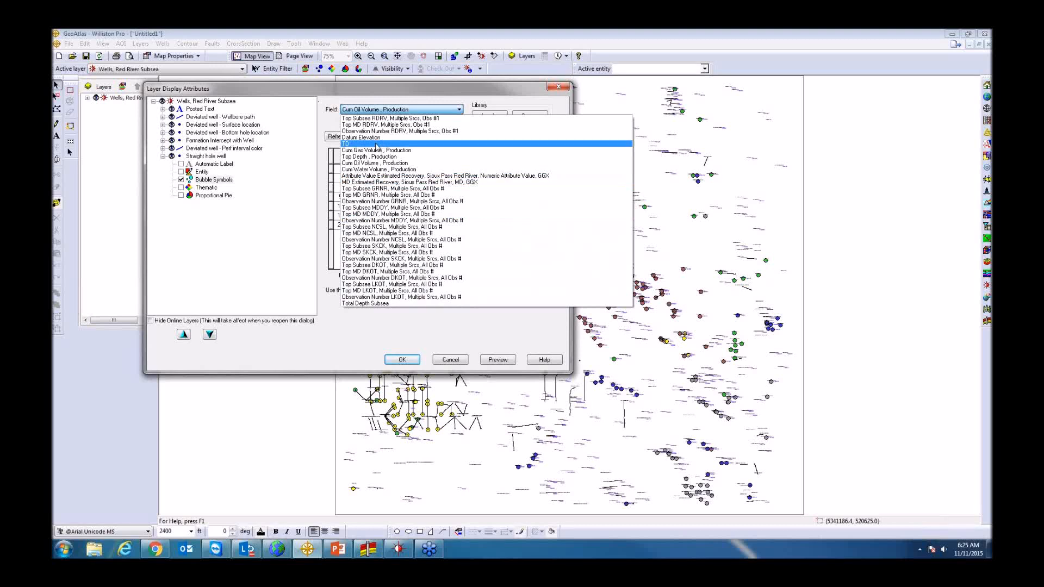
click(374, 112)
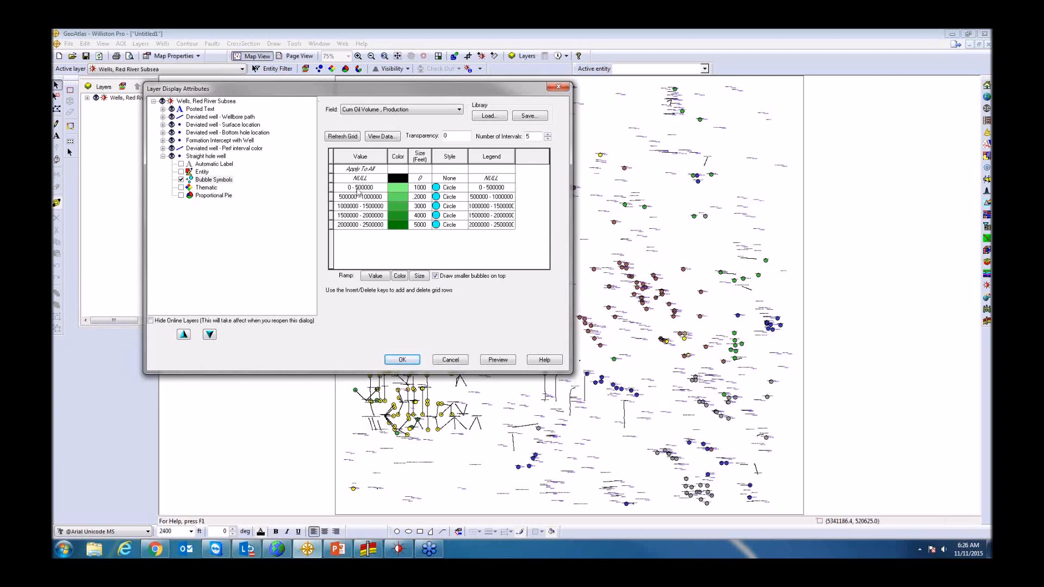
- Ramp the cumulative oil bubble values from 0 to 100000
click(361, 190)
text(0)
click(366, 224)
text(100000)
click(373, 276)
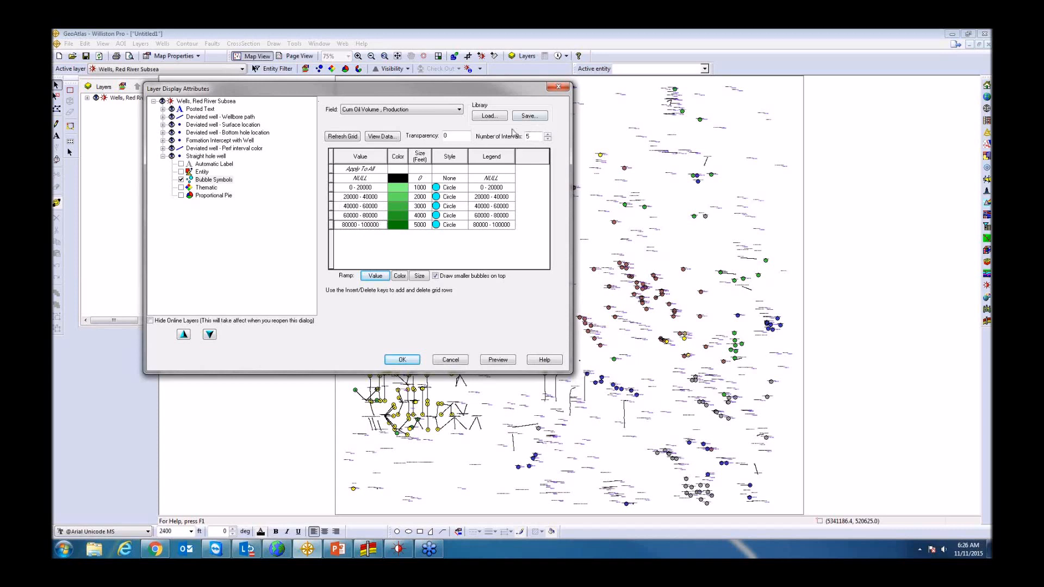
- Raise the number of bubble intervals to 8 and bring it back to 5
click(547, 134)
click(548, 134)
click(547, 134)
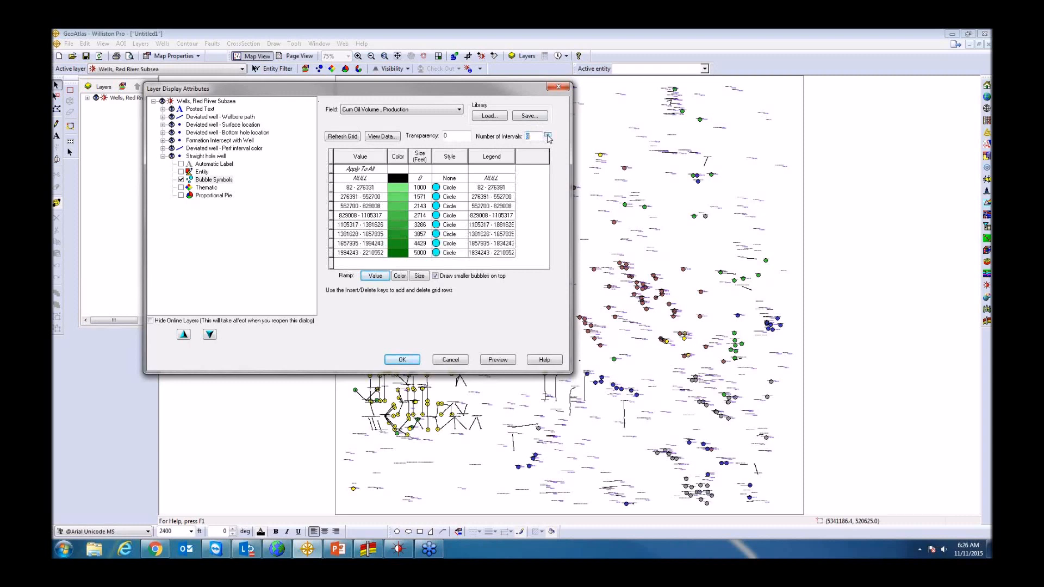
click(548, 139)
click(548, 139)
click(548, 140)
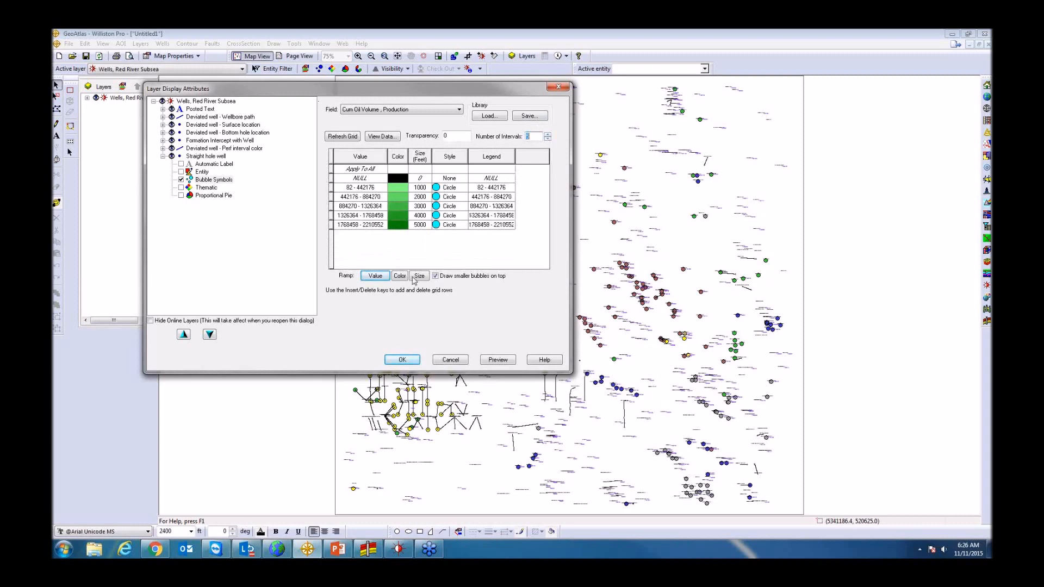
- Ramp the five bubble value ranges from 0 to 25000000
click(376, 277)
click(356, 190)
text(0)
click(368, 226)
text(250)
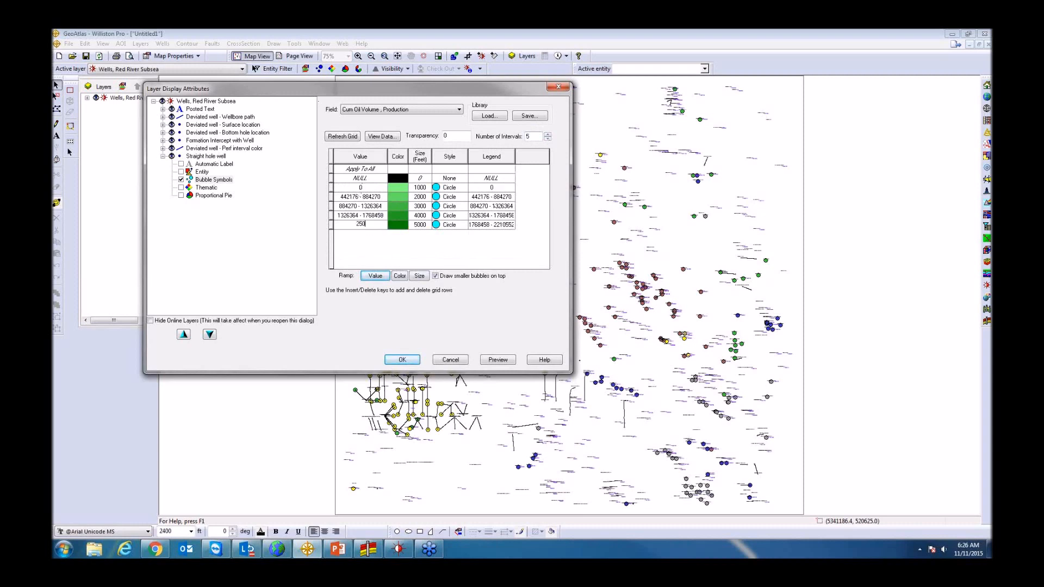
text(00000)
click(374, 275)
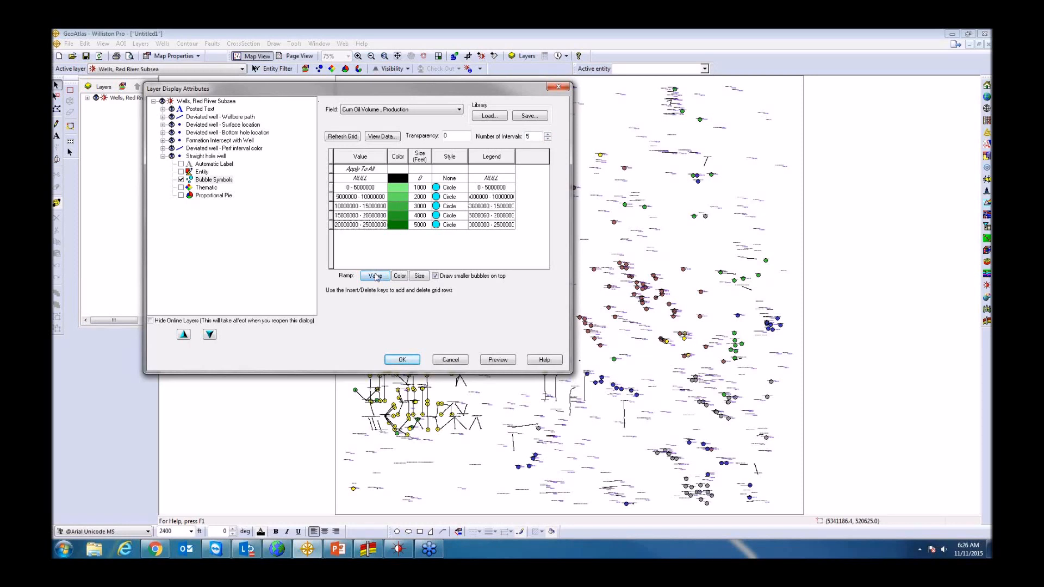
- Ramp the bubble colors from light red for the lowest range to bright red for the highest
click(405, 189)
click(393, 197)
click(402, 225)
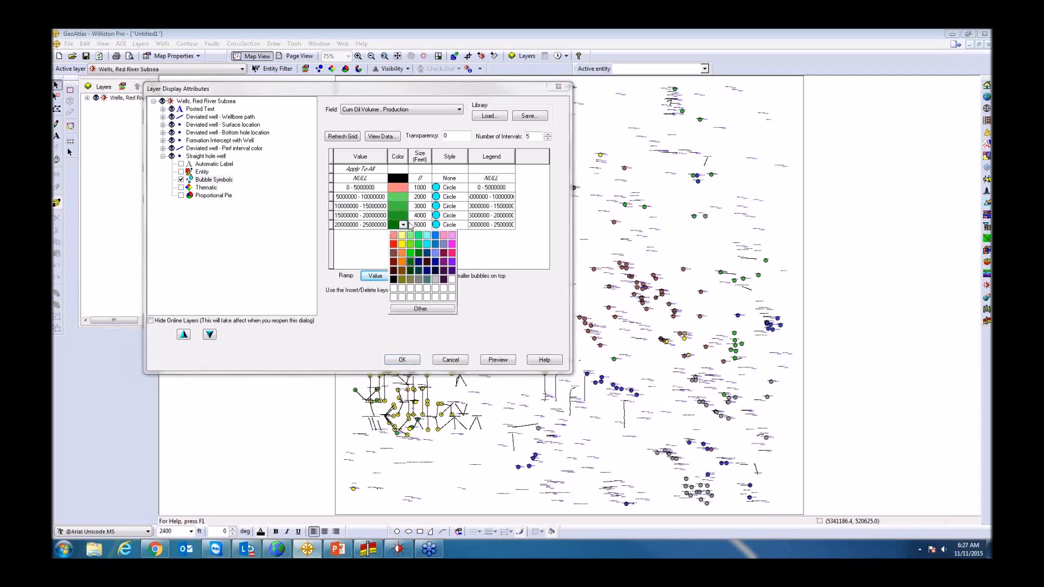
click(394, 245)
click(399, 276)
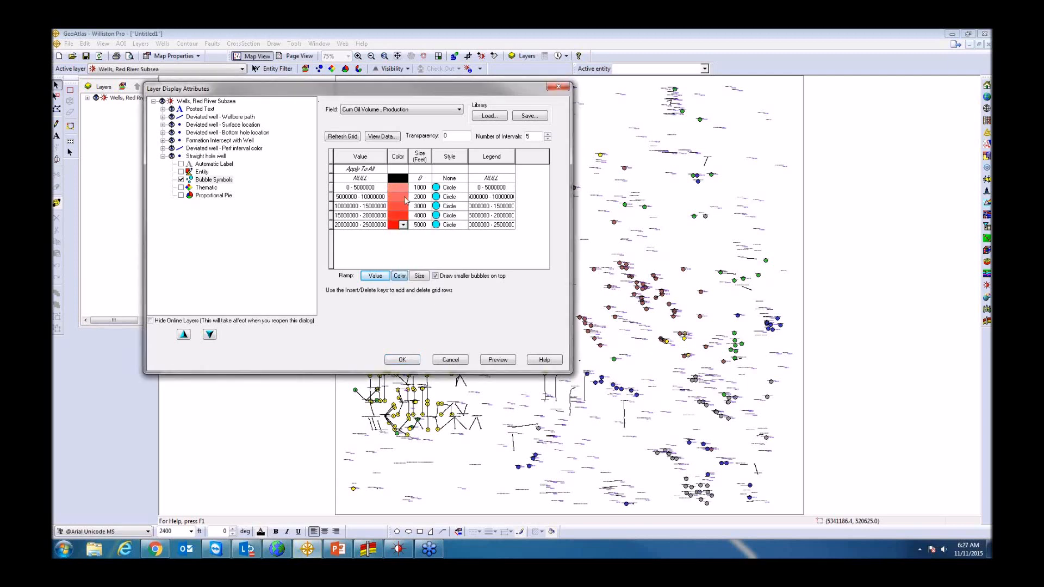
click(426, 190)
- Preview the bubble map, copying its rendering to the bottom hole location of deviated wells but not to the formation intercepts
click(497, 361)
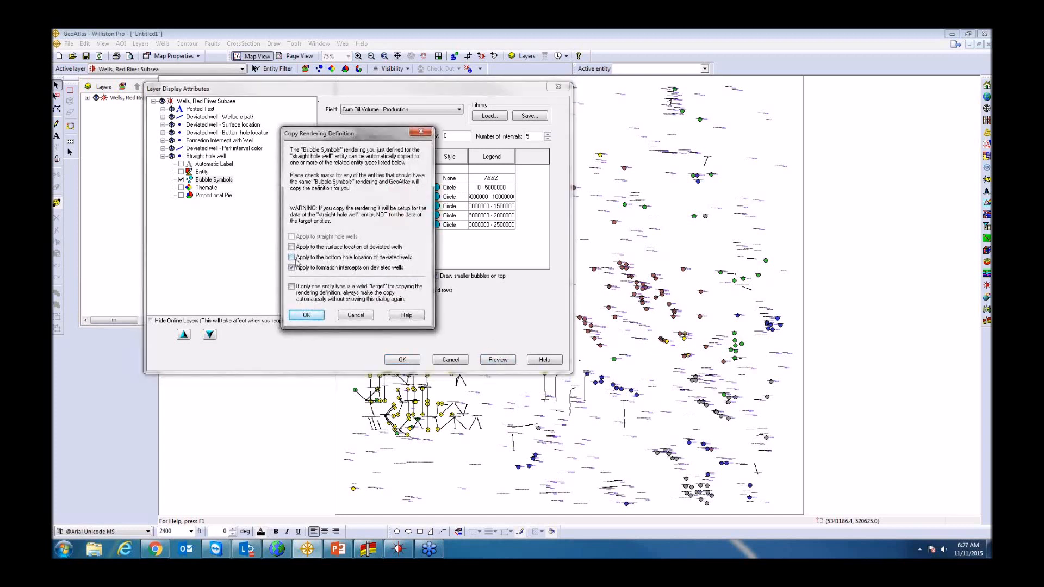
click(292, 258)
click(292, 268)
click(306, 315)
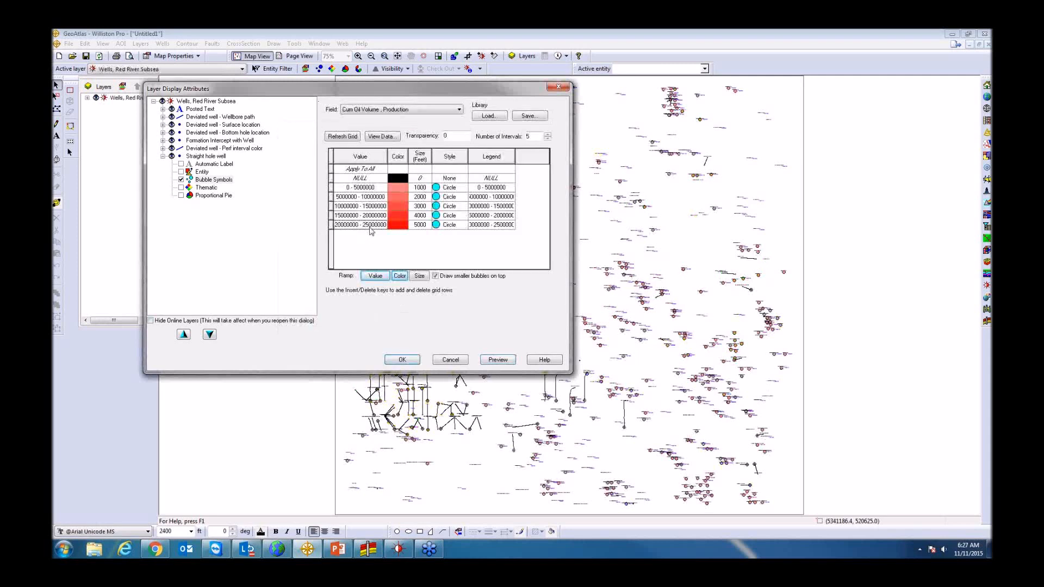
- Set the upper bubble value to 2500000, ramp the values again and preview with the rendering copied to deviated bottom hole locations
text(2500000)
click(373, 275)
click(497, 360)
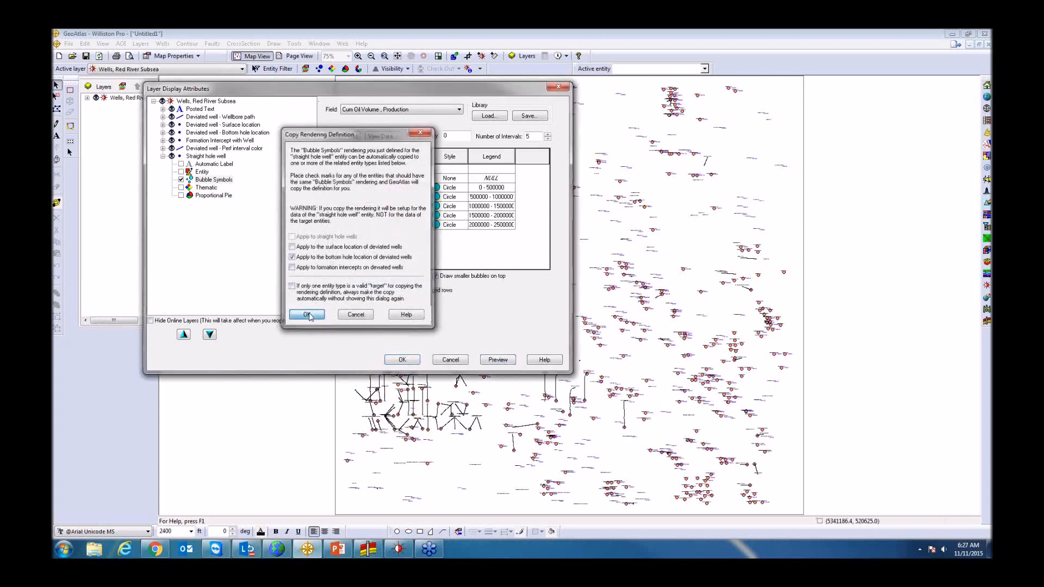
click(306, 314)
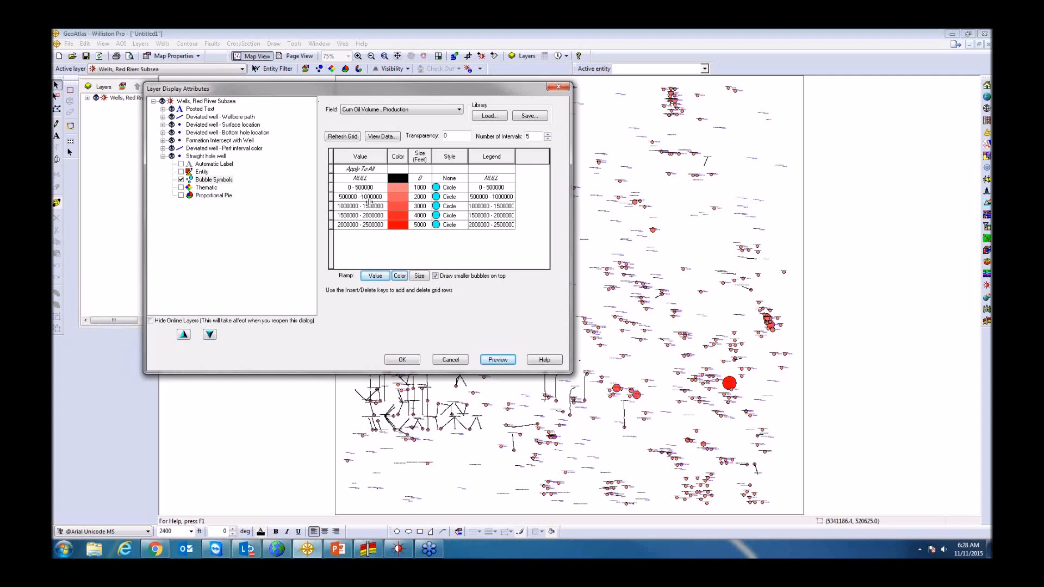
- Apply the bubble symbols and zoom in on the cluster of large bubbles along the map's eastern side
drag(379, 90, 339, 45)
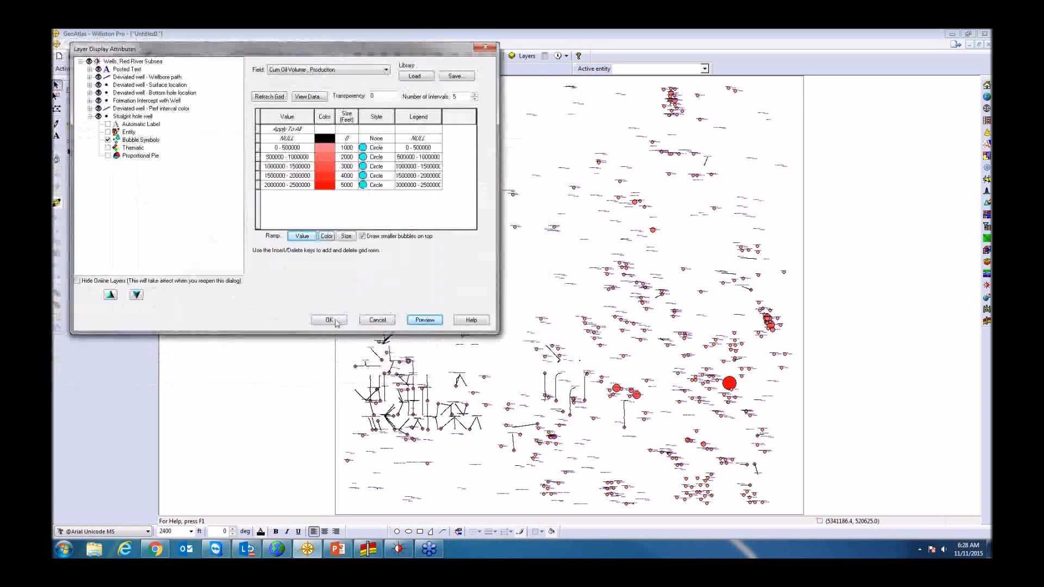
click(329, 321)
click(788, 346)
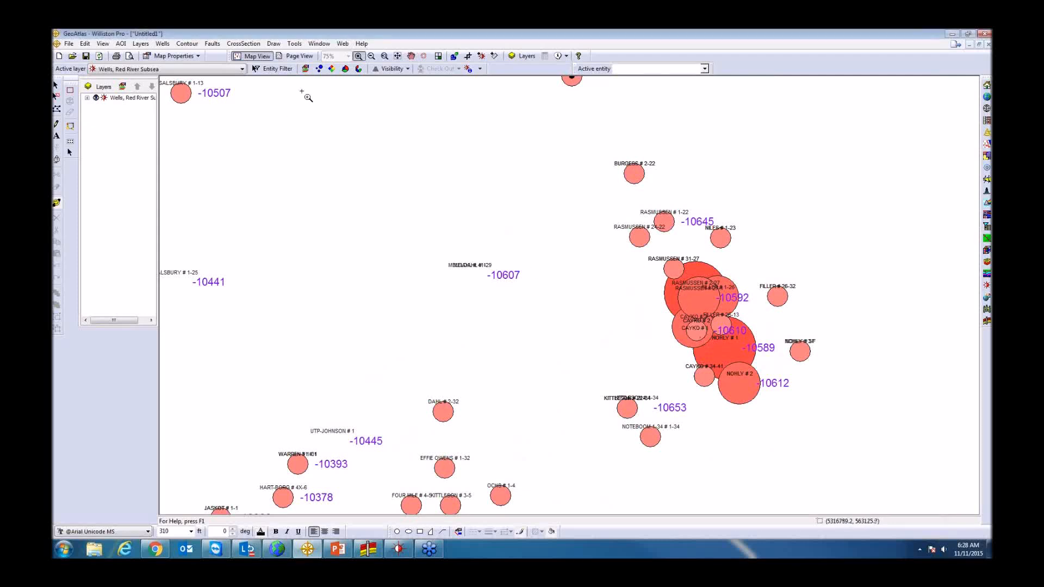
- Open the bubble symbol settings of the straight hole wells and examine the numeric fields available for sizing the bubbles
click(319, 69)
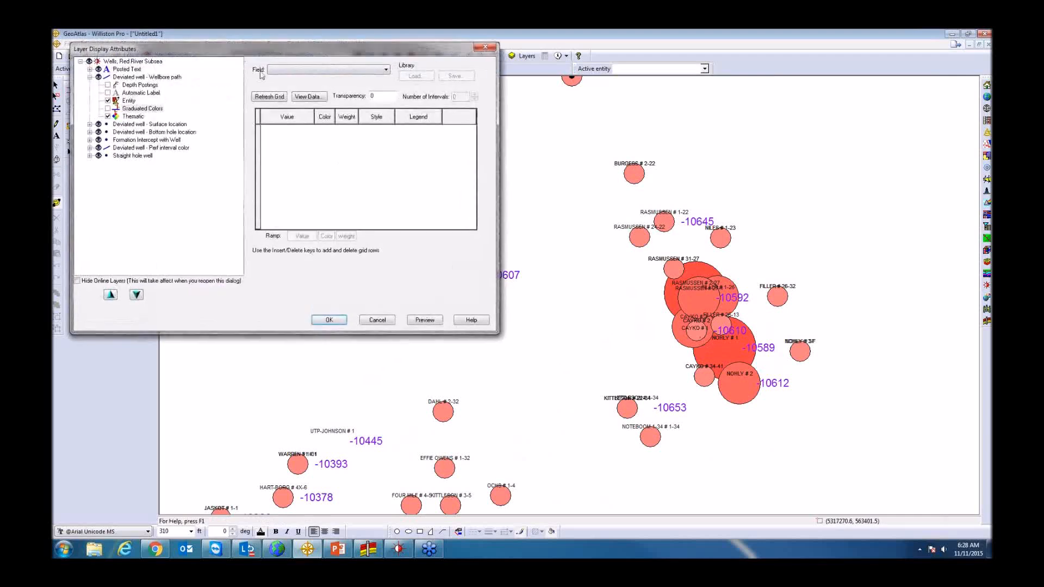
click(94, 77)
click(89, 116)
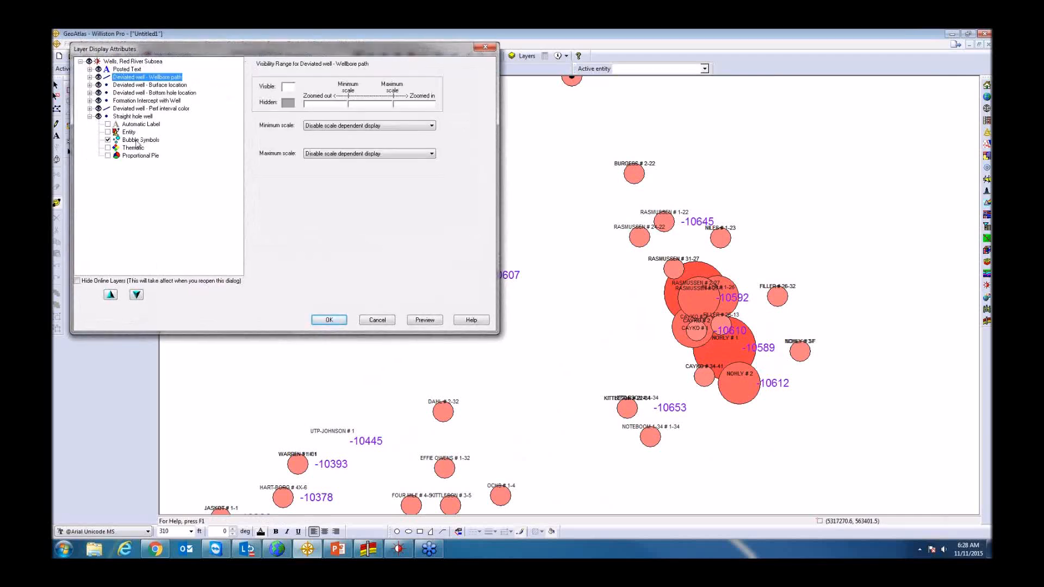
click(133, 140)
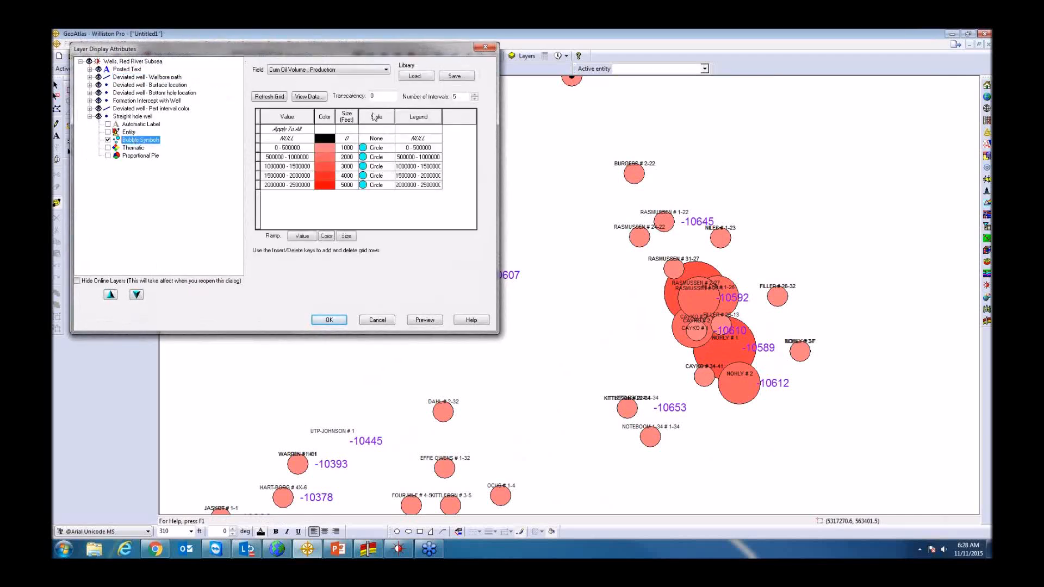
click(361, 70)
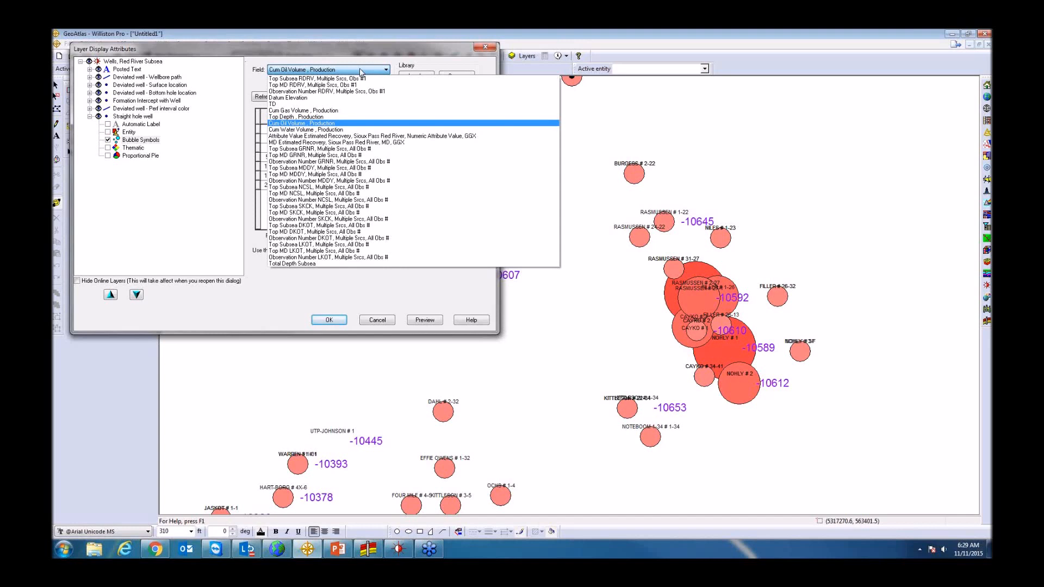
click(362, 73)
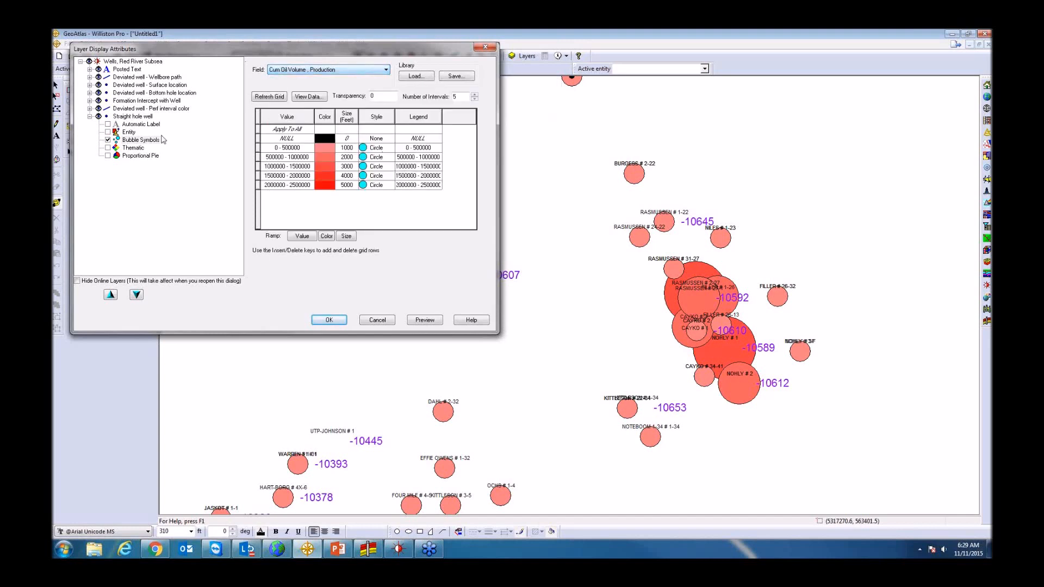
- Replace the straight hole wells' bubble symbols with proportional pies, copying the rendering to deviated bottom hole locations but not to formation intercepts
click(115, 141)
click(108, 155)
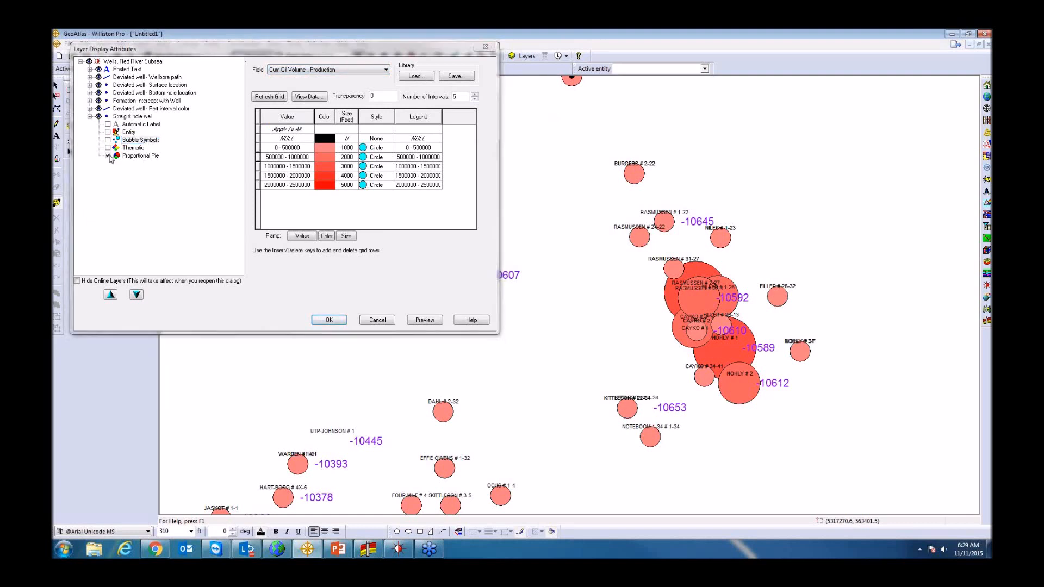
click(219, 217)
click(220, 228)
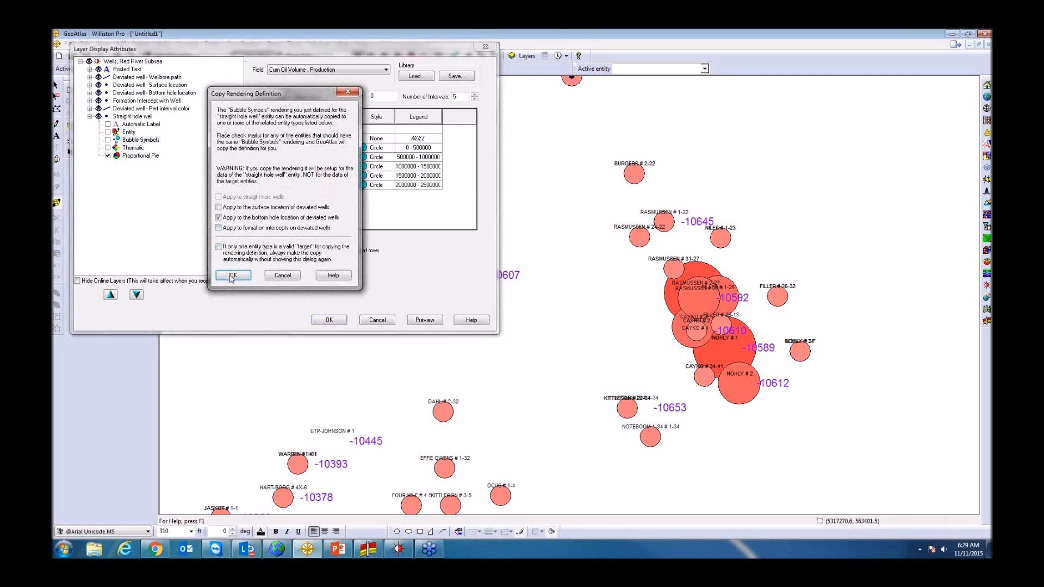
click(232, 277)
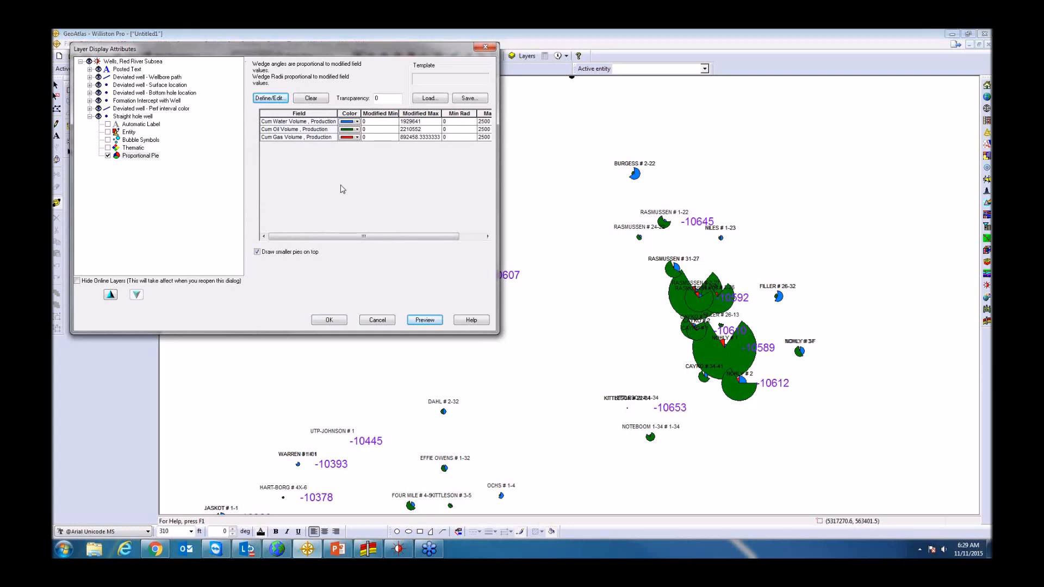
- Review the pie symbols' wedge fields, data modification and radius options, and apply the proportional pies to the map
click(272, 99)
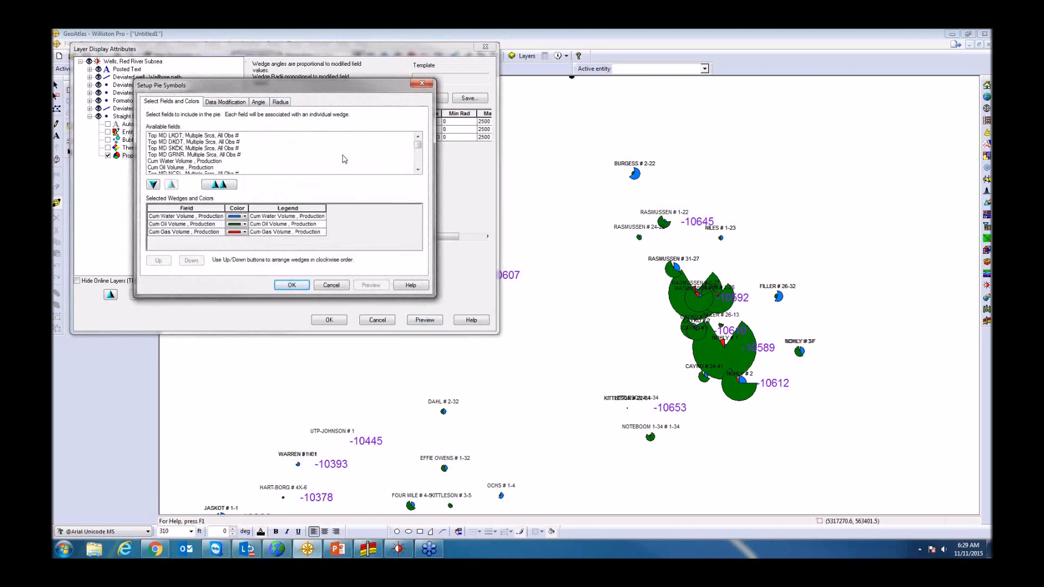
mouse_move(418, 146)
mouse_down()
mouse_move(421, 159)
mouse_move(421, 144)
mouse_up()
click(225, 102)
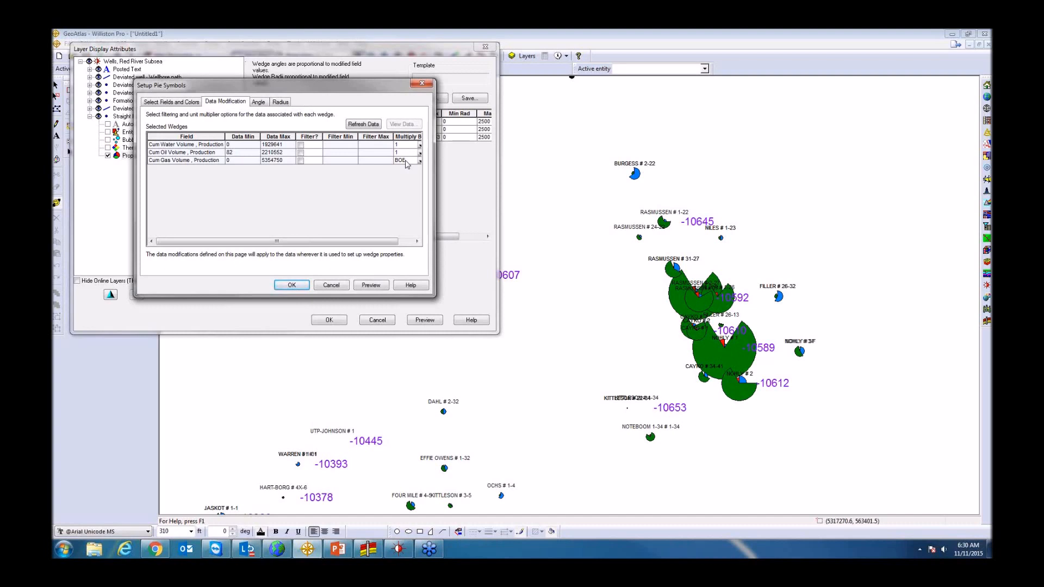
click(279, 103)
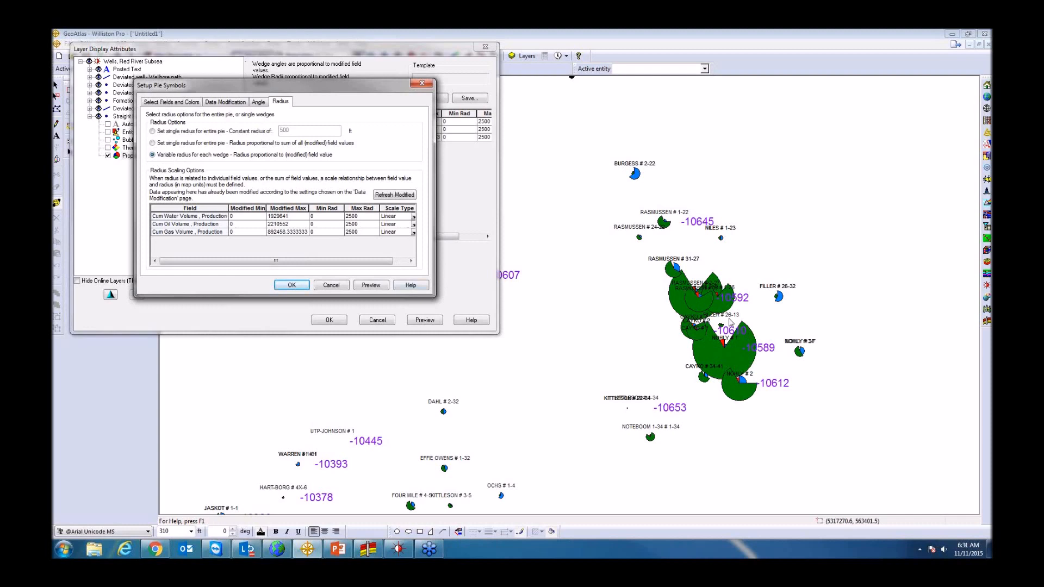
click(298, 287)
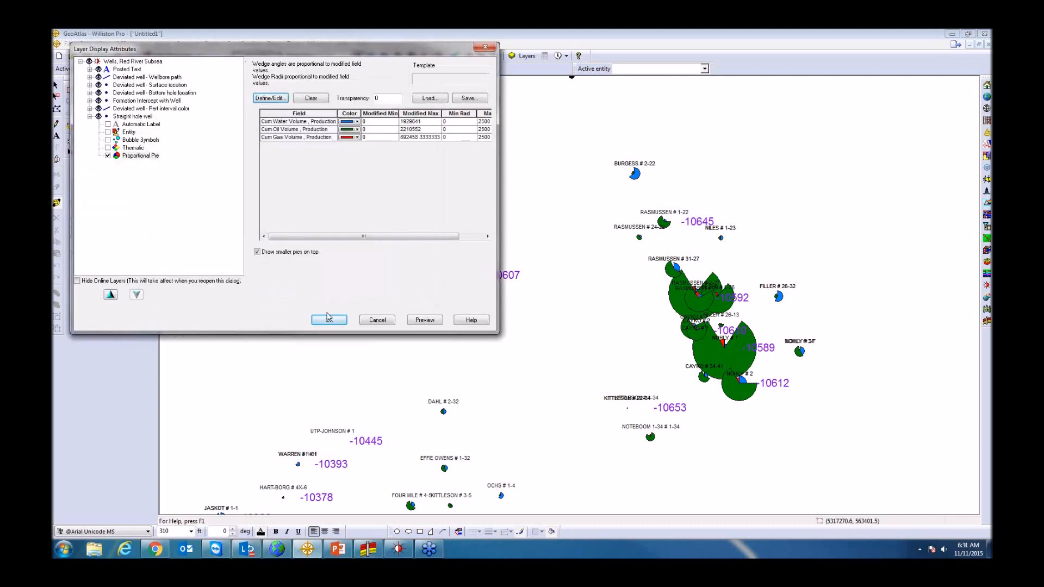
click(329, 319)
click(398, 57)
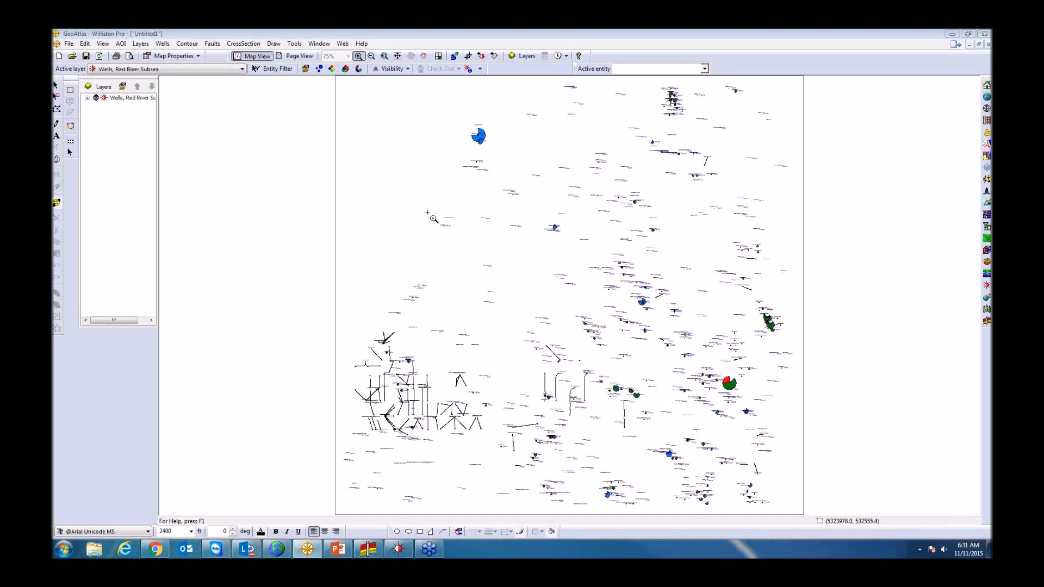
- Turn off the proportional pies for straight hole wells, copying the change to deviated bottom hole locations but not to formation intercepts
key(Escape)
click(121, 86)
click(89, 117)
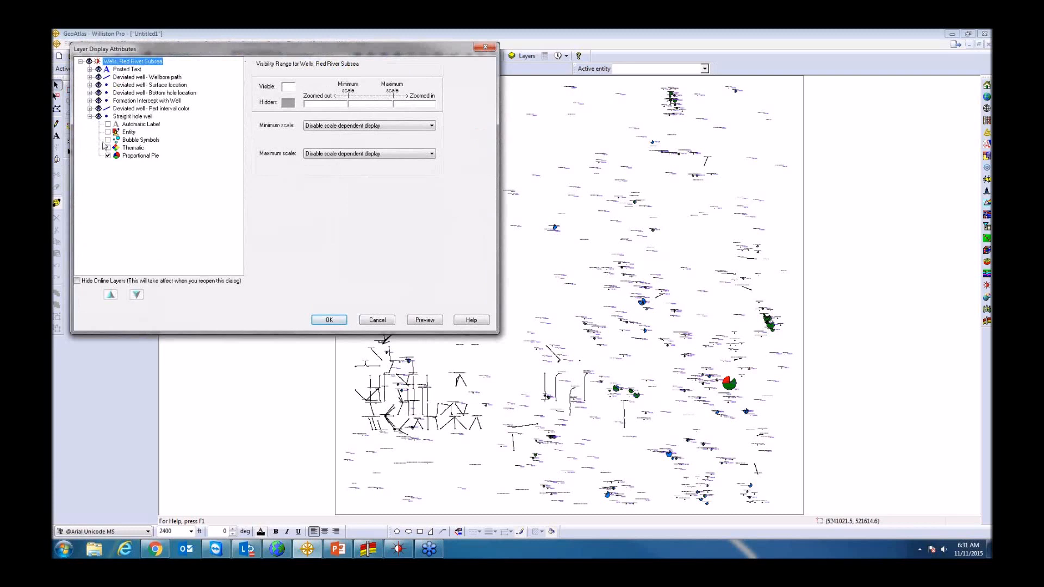
click(108, 155)
click(329, 320)
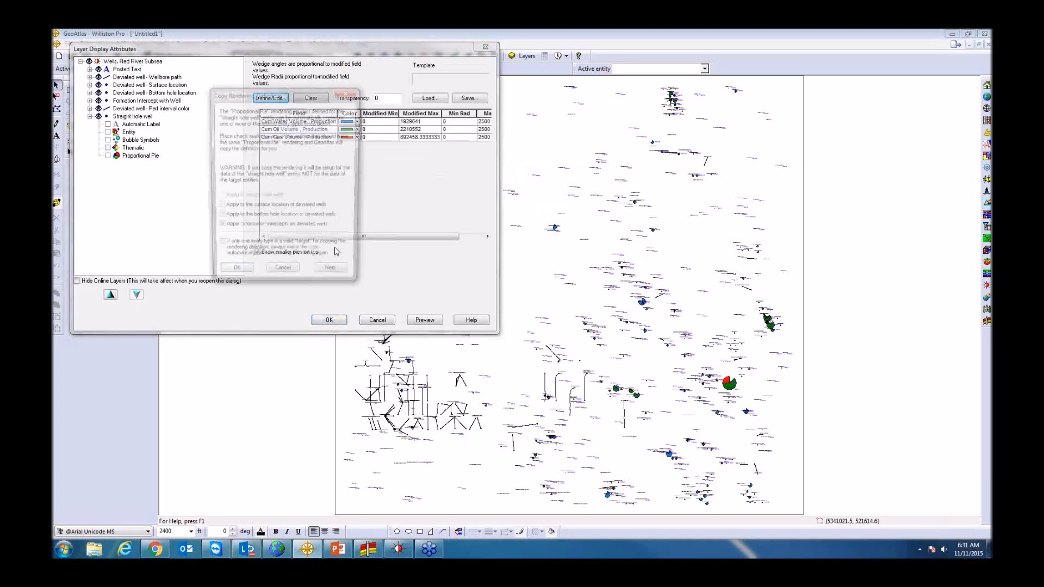
click(219, 217)
click(219, 228)
click(252, 276)
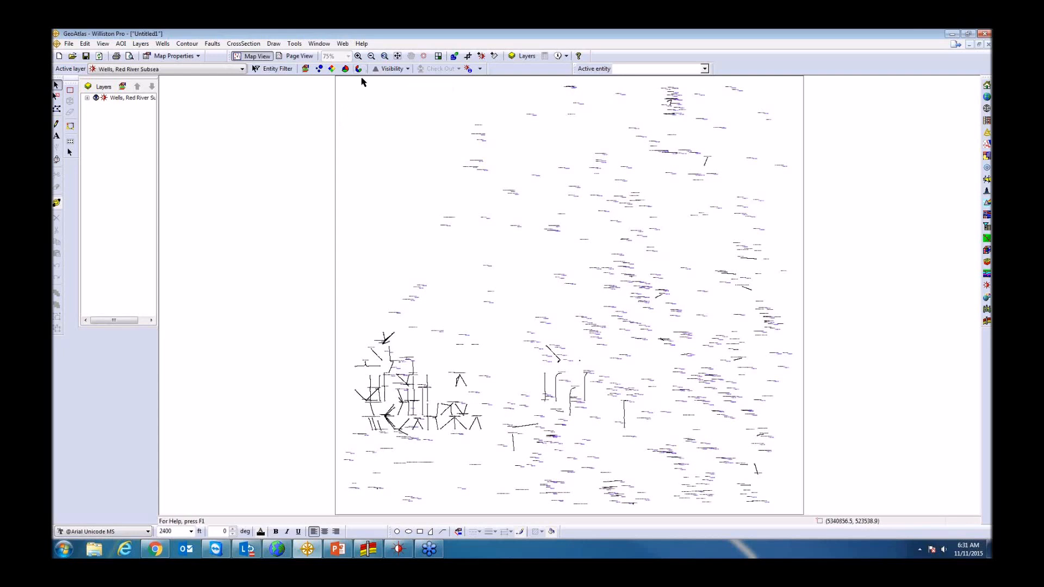
- Highlight the wells with raster logs on the map and remove the highlights
right_click(383, 128)
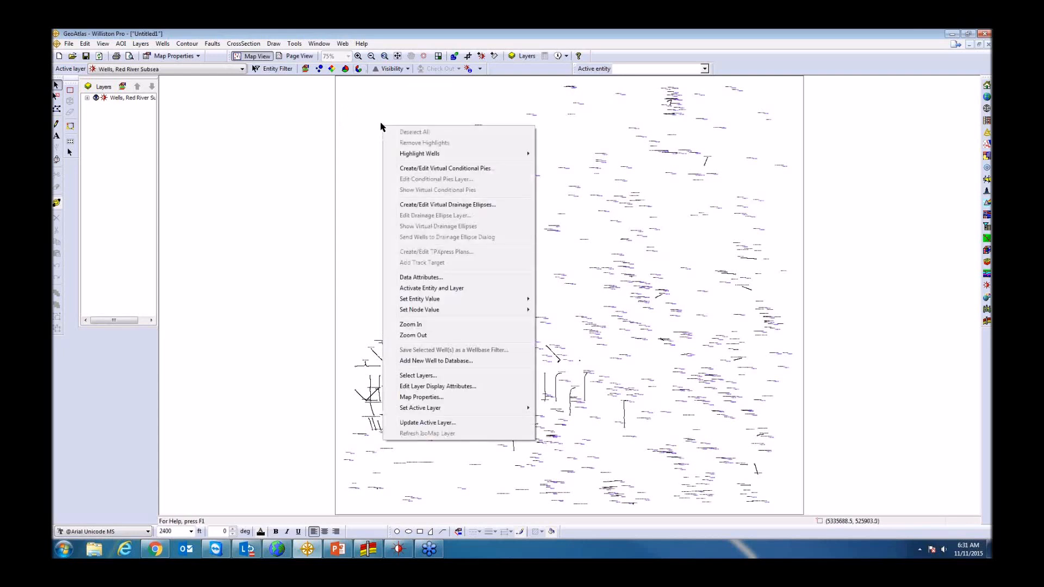
mouse_move(405, 154)
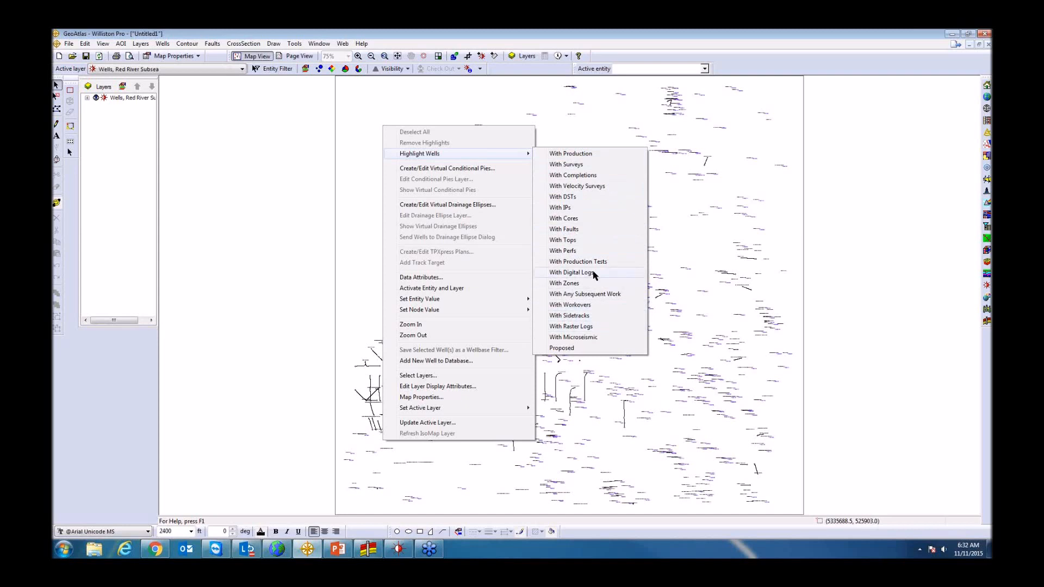
click(587, 327)
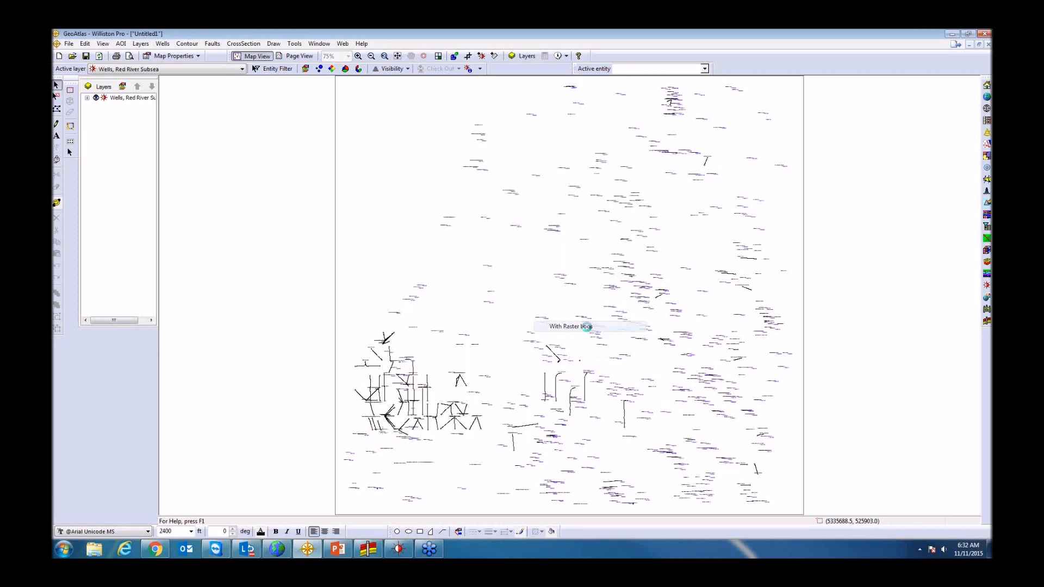
right_click(415, 198)
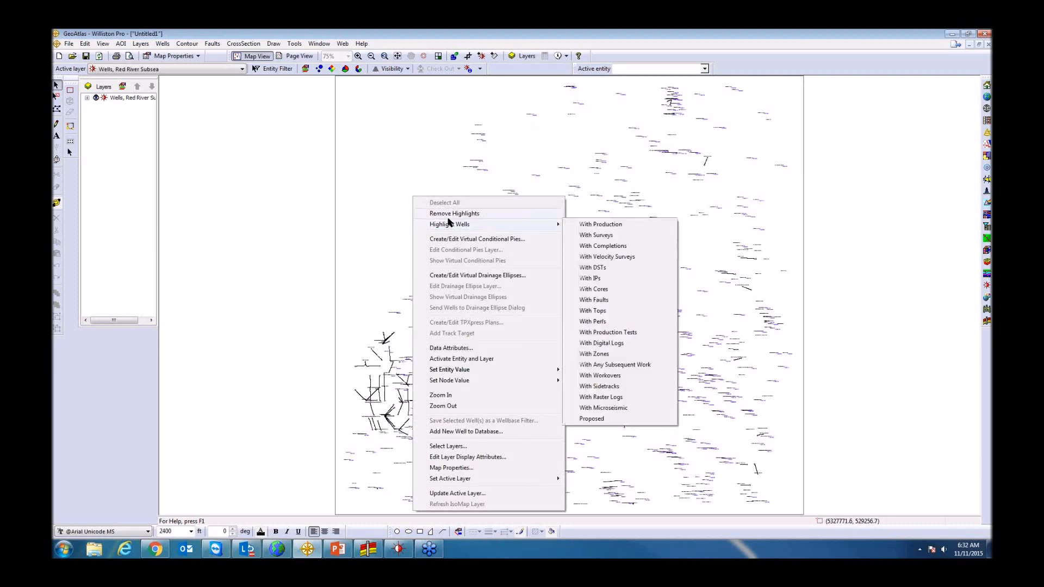
click(454, 213)
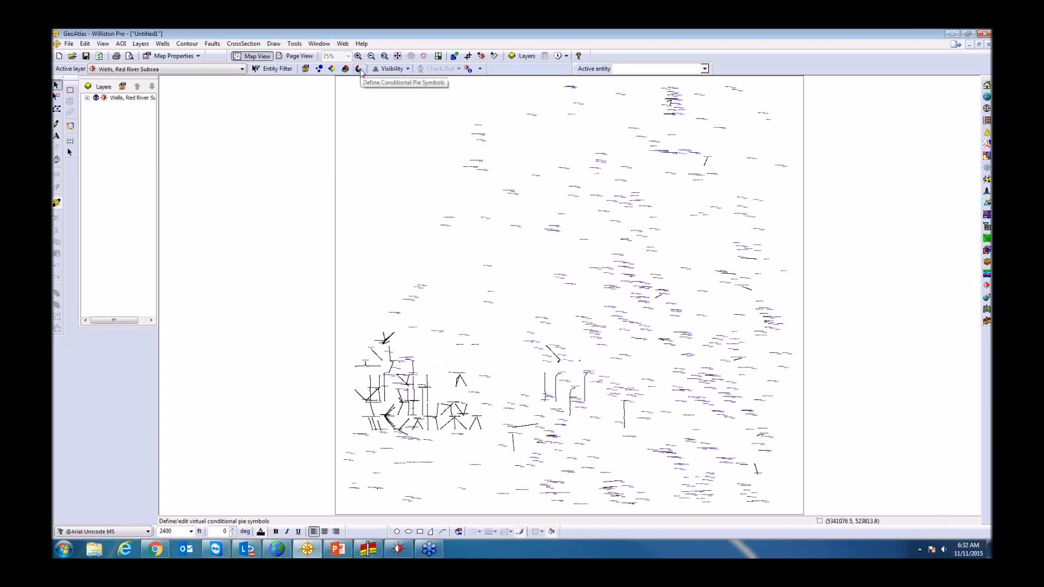
- Define virtual conditional pie symbols for wells with raster logs and apply them to the map
click(359, 69)
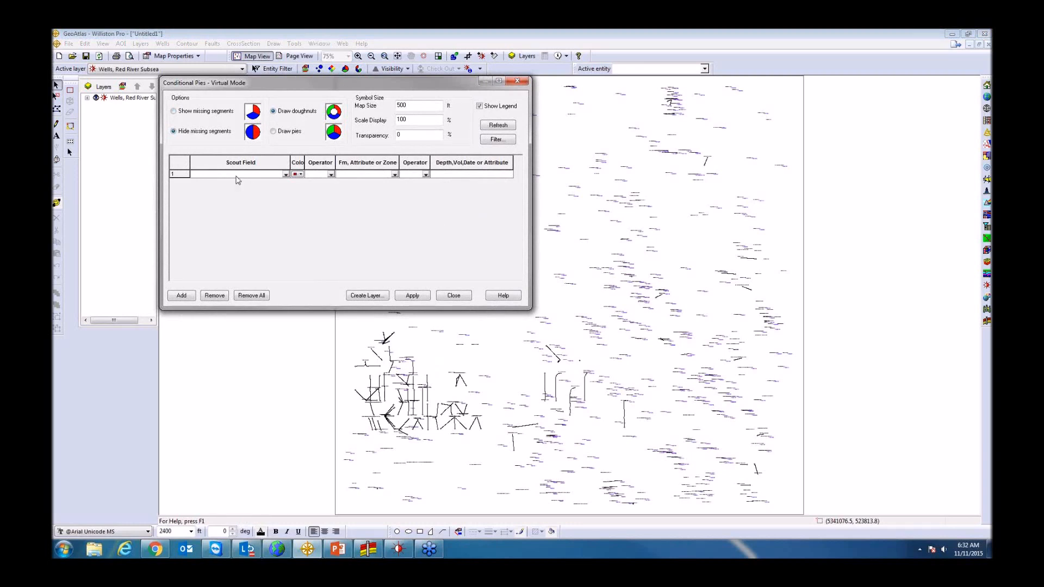
click(287, 175)
click(286, 175)
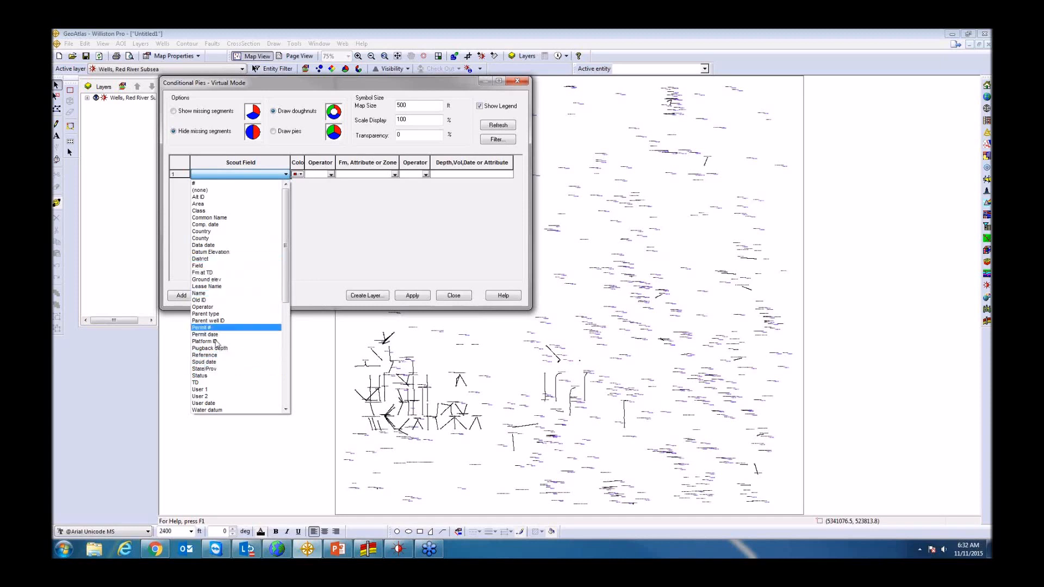
drag(286, 212, 288, 325)
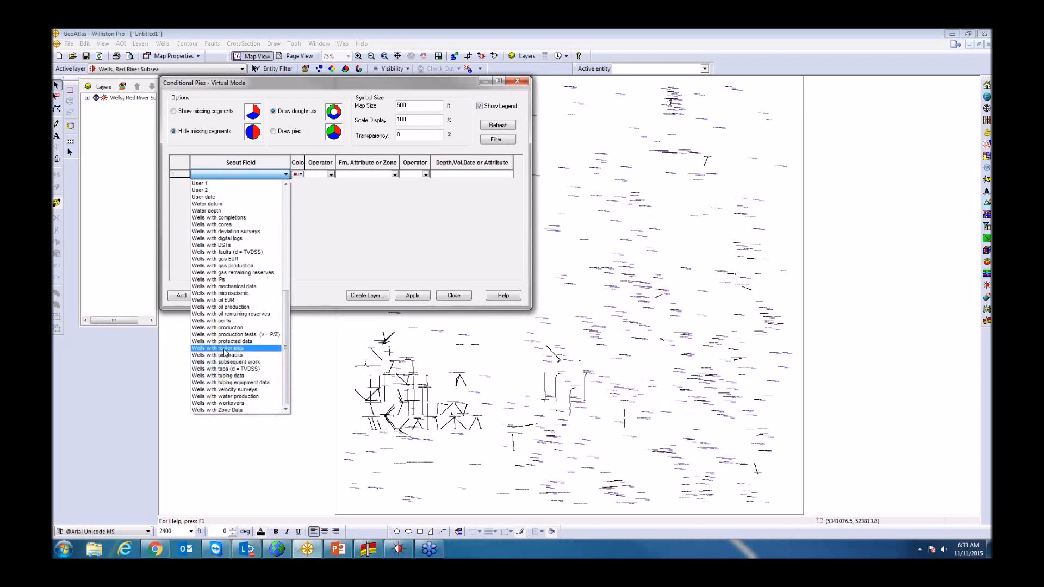
click(224, 349)
click(412, 295)
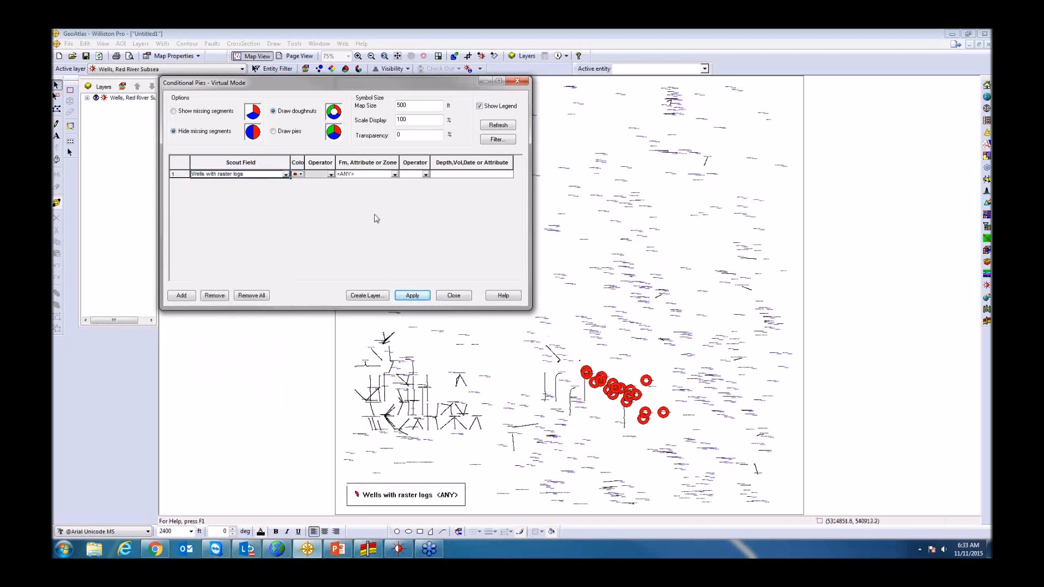
- Add a second conditional pie segment for wells with digital logs and apply it to the map
click(188, 295)
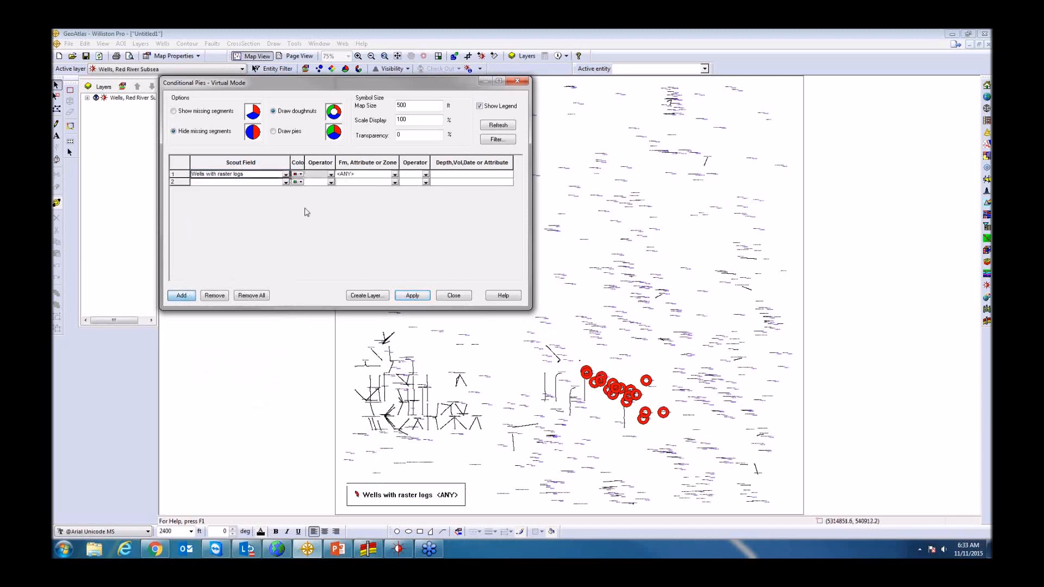
click(287, 186)
drag(286, 211, 293, 310)
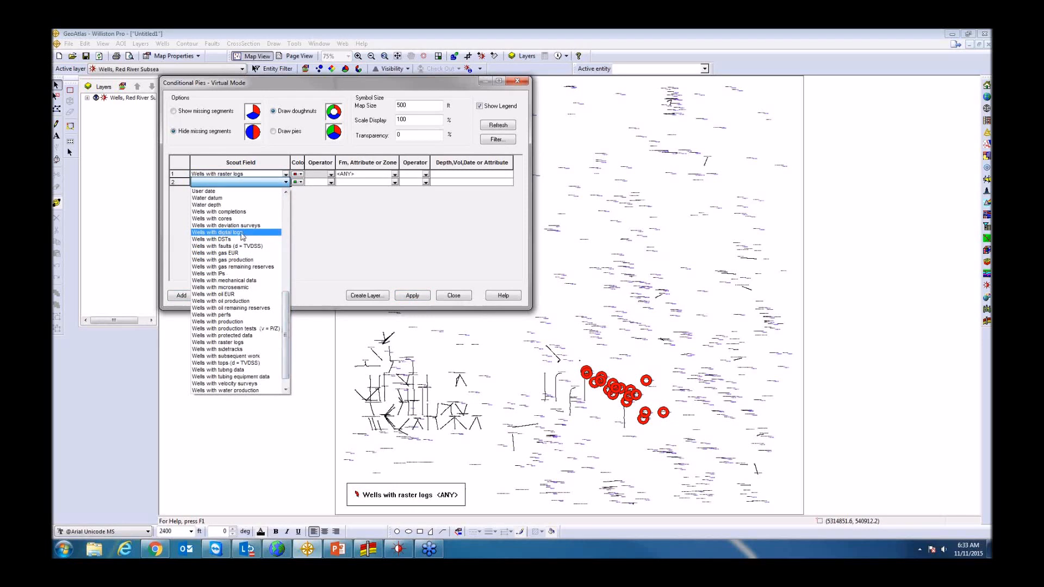
click(242, 232)
click(406, 295)
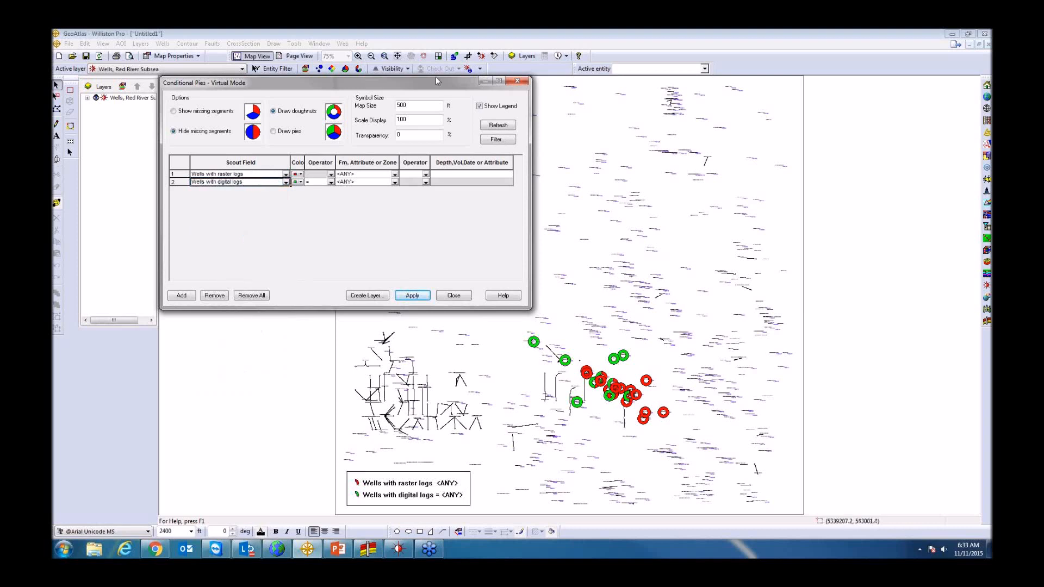
drag(360, 83, 251, 89)
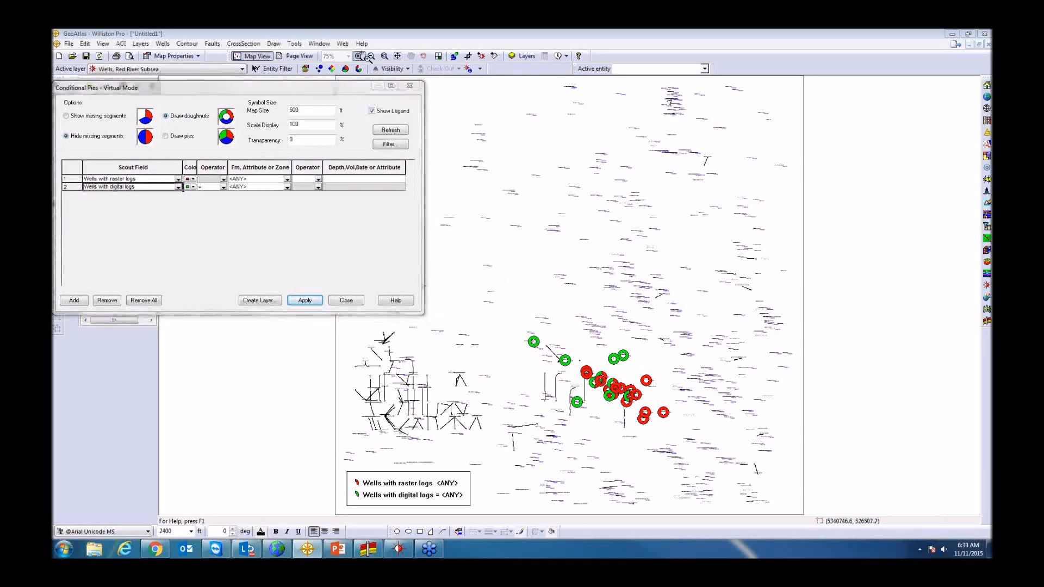
click(359, 56)
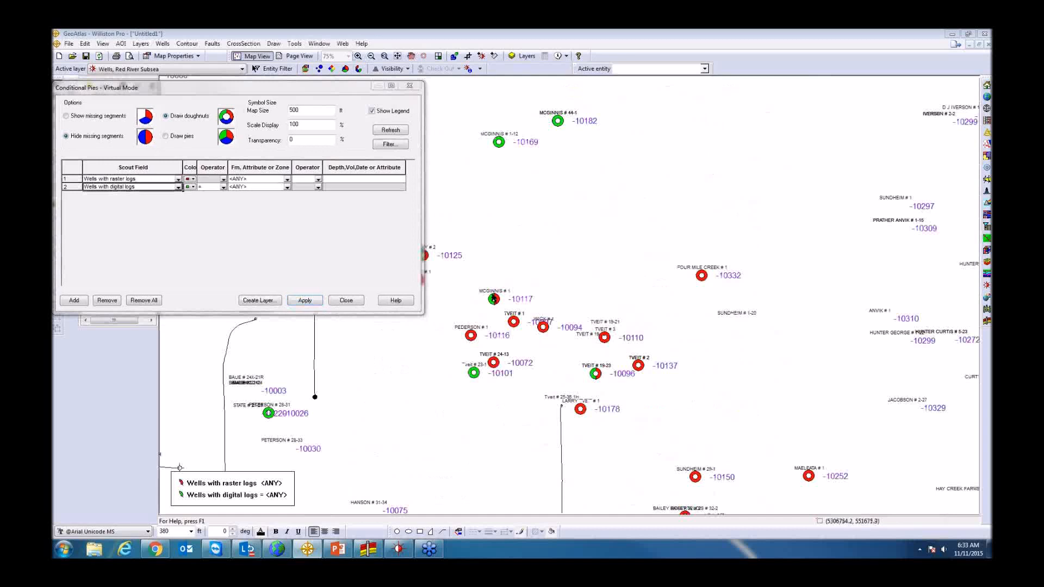
click(636, 441)
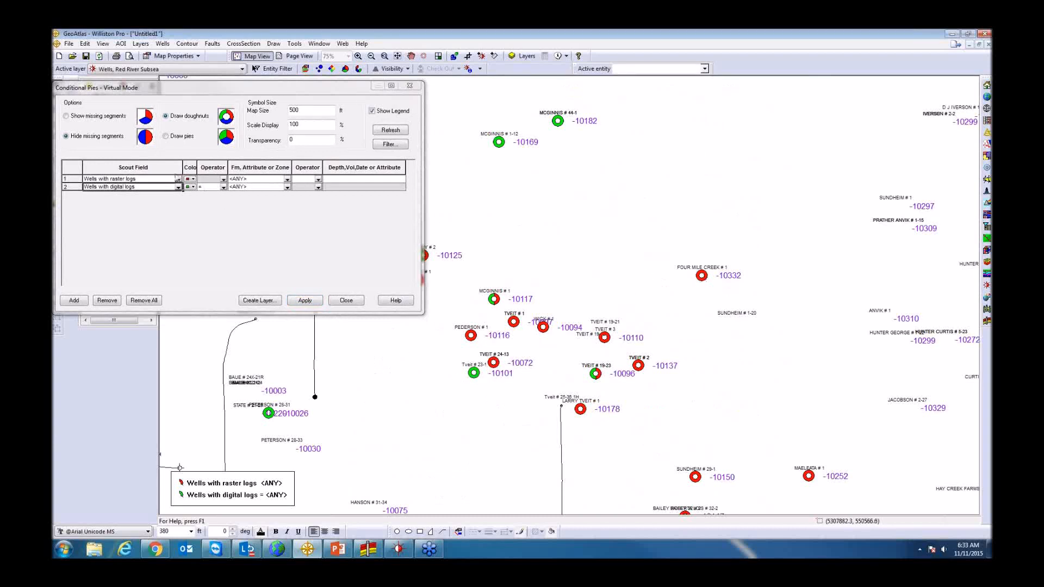
- Replace all pie conditions with one for wells with production in any zone and apply it to the whole map
click(143, 301)
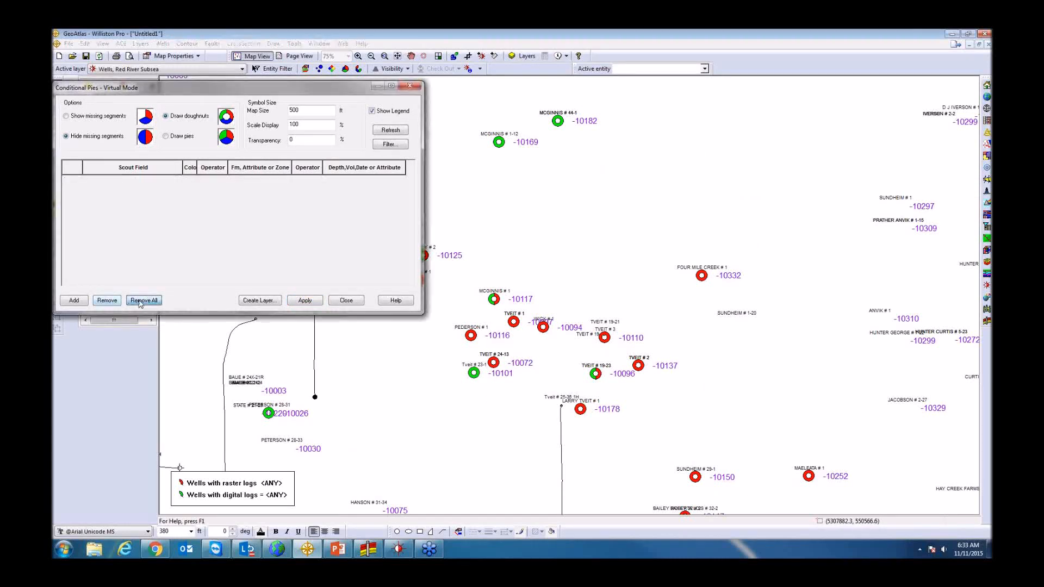
click(178, 180)
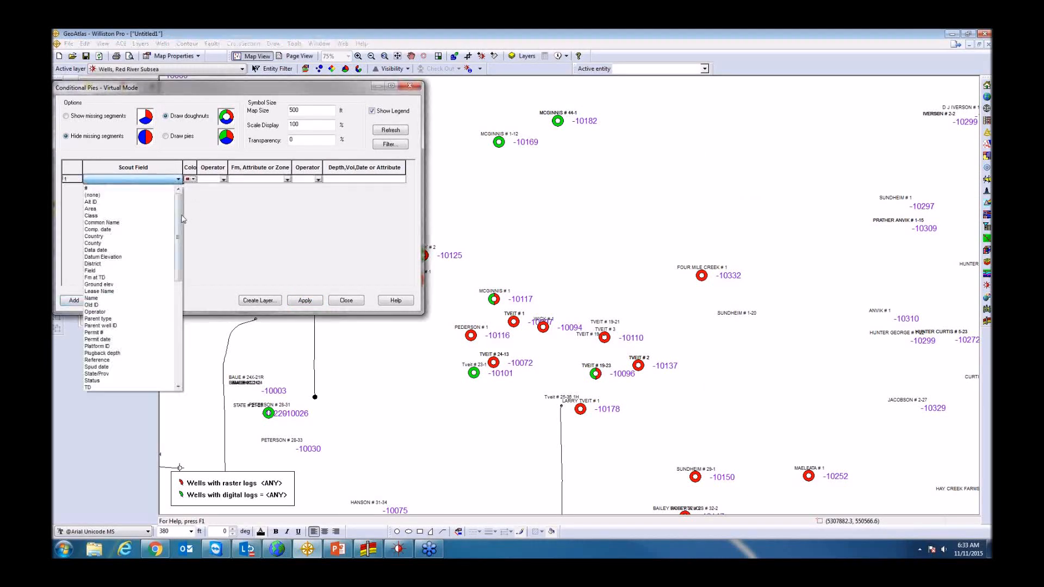
scroll(131, 283, down, 10)
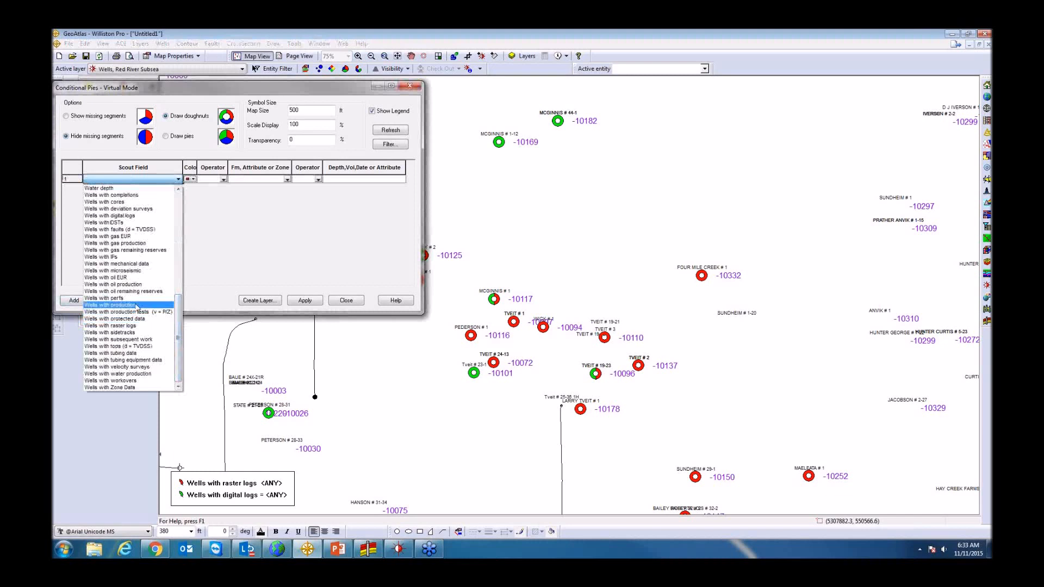
click(143, 305)
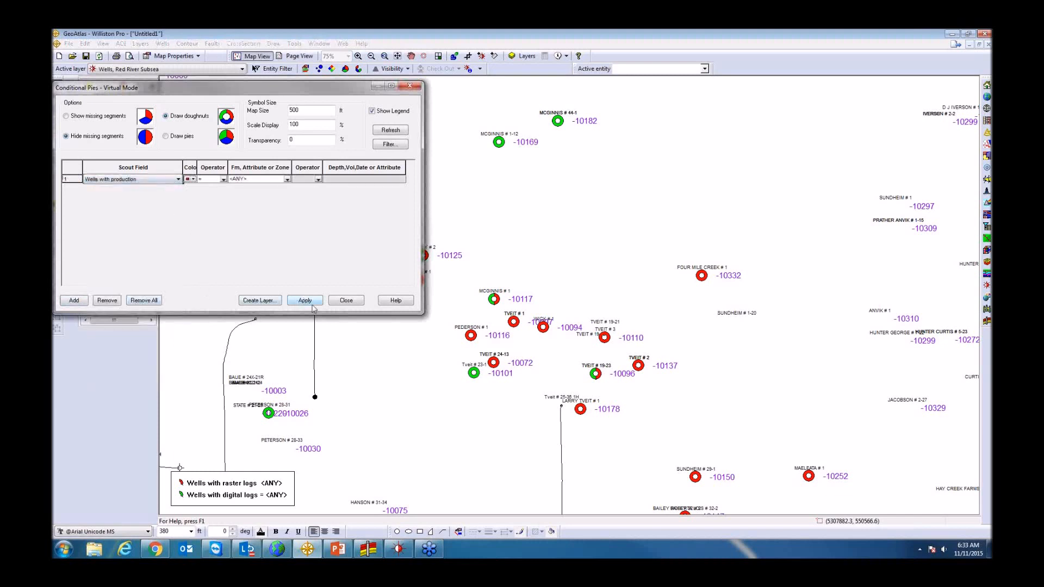
click(399, 56)
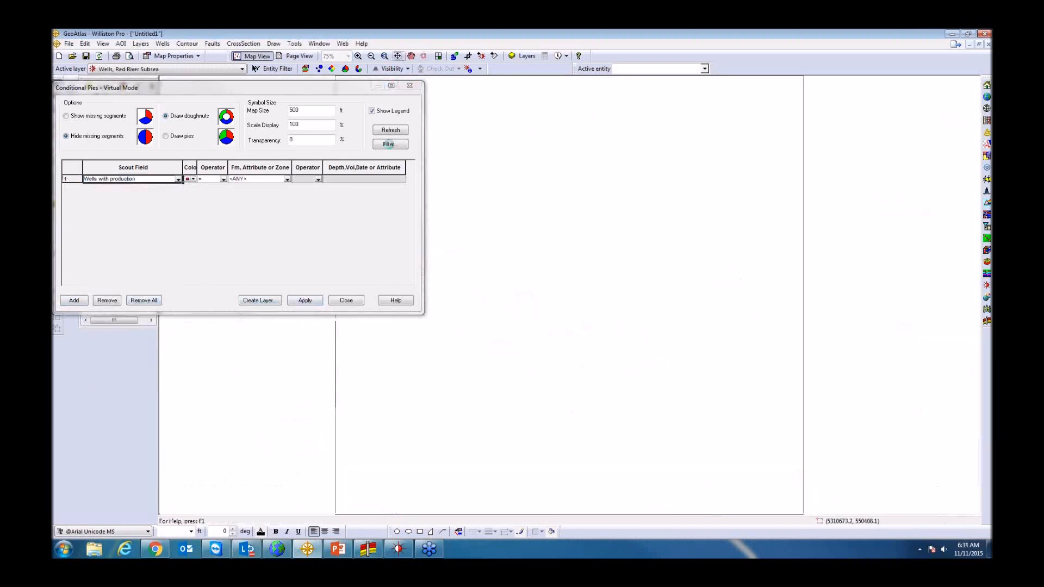
click(305, 300)
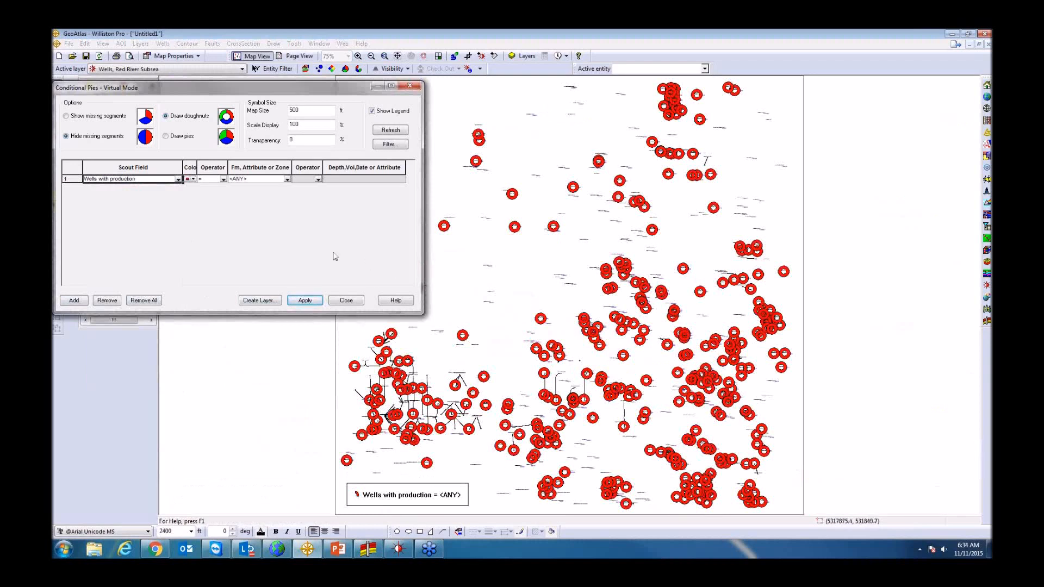
- Apply the production pie to the map for zone RDRV only, then for zone BKKN only
click(288, 179)
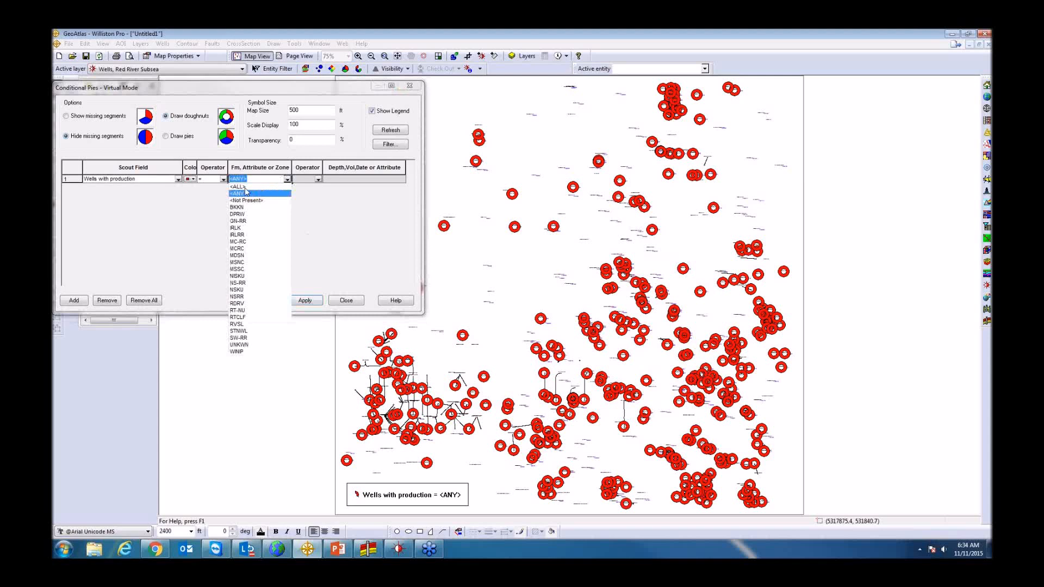
click(237, 305)
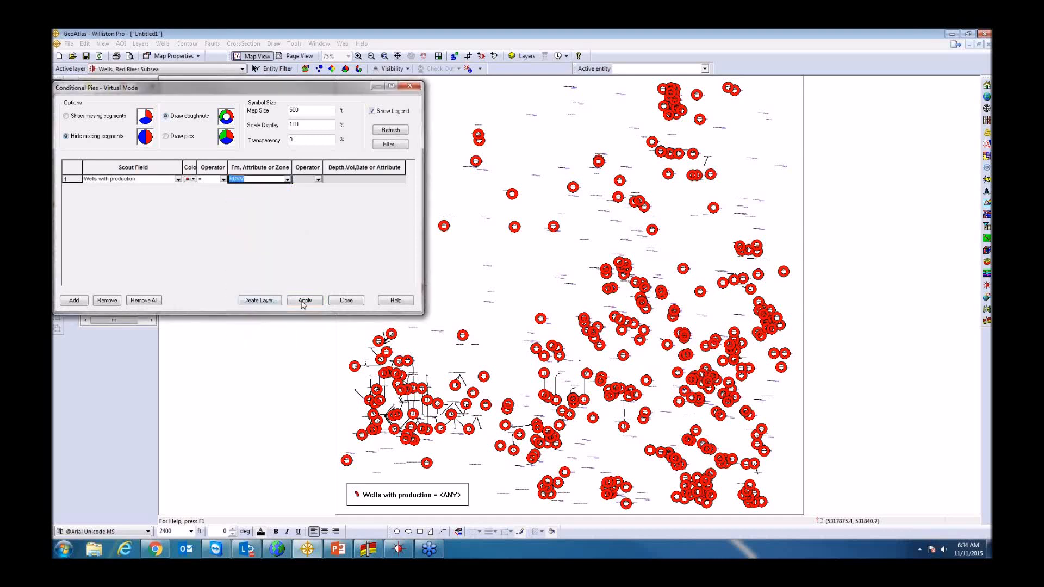
click(307, 302)
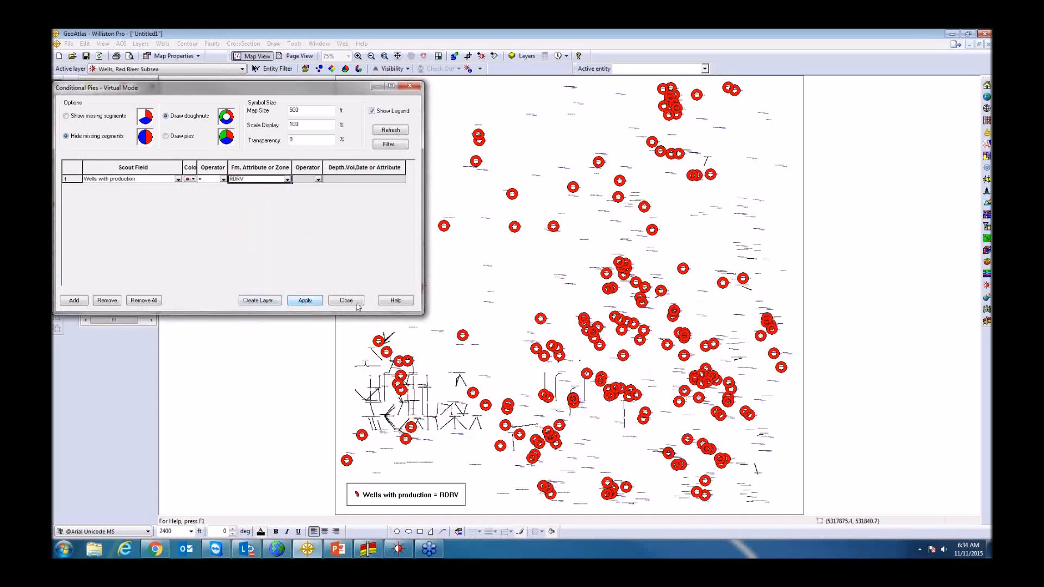
click(287, 179)
click(240, 208)
click(312, 300)
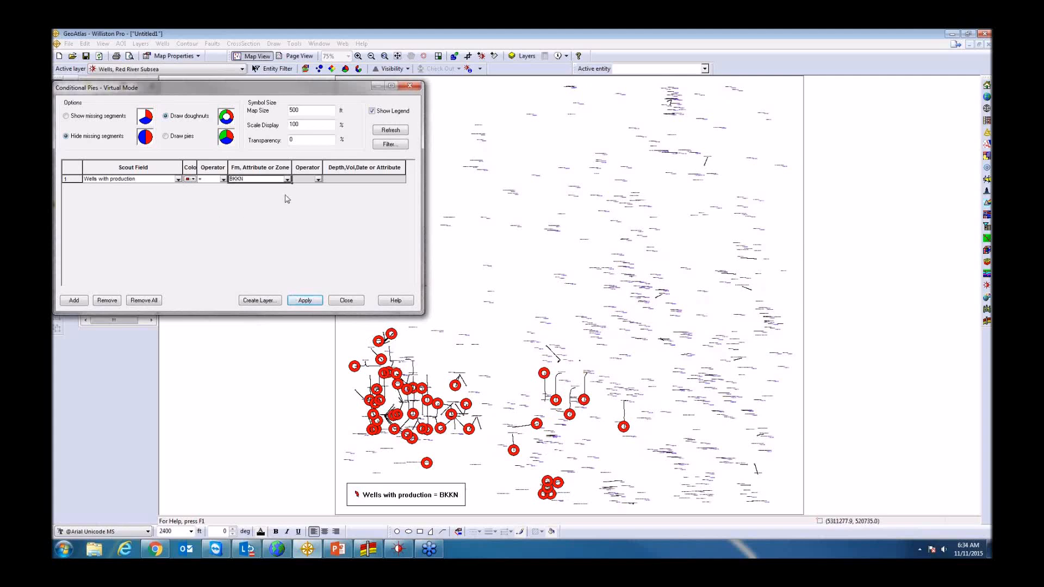
- Expand the production condition to <ALL> zones so each zone gets its own coloured segment, and apply it to the map
click(287, 180)
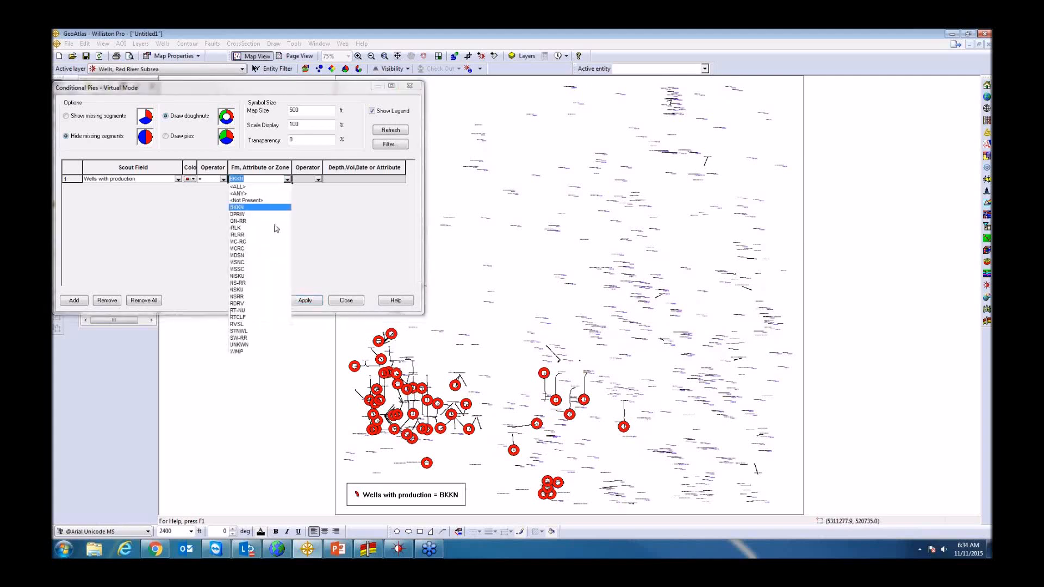
click(159, 242)
click(82, 299)
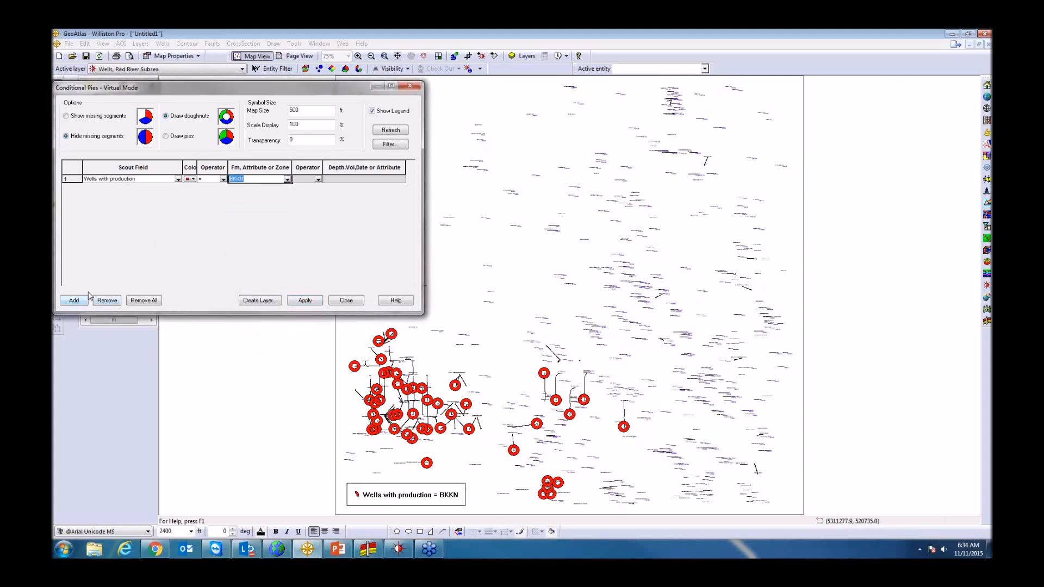
click(288, 180)
click(263, 187)
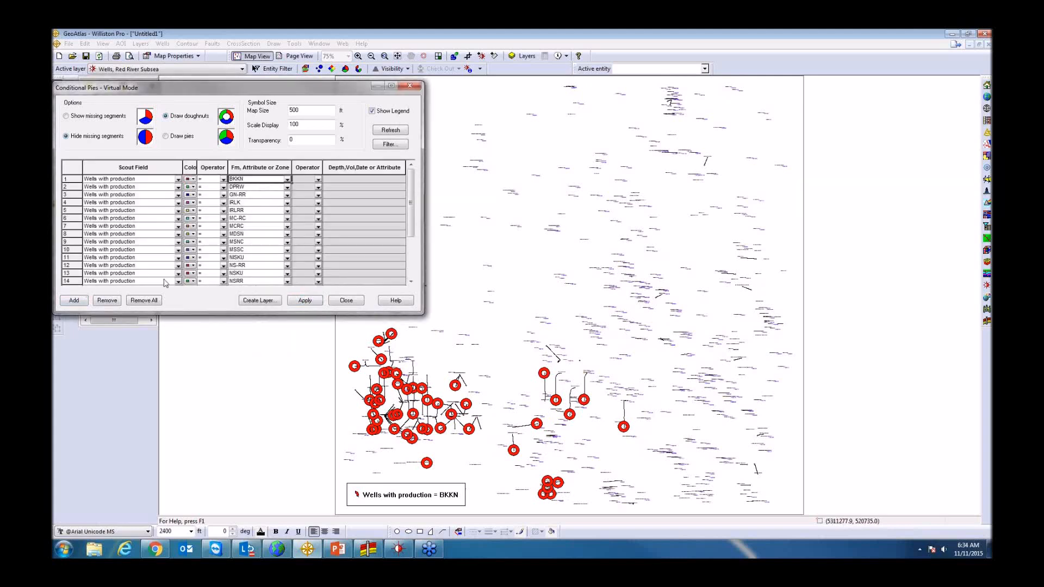
click(317, 301)
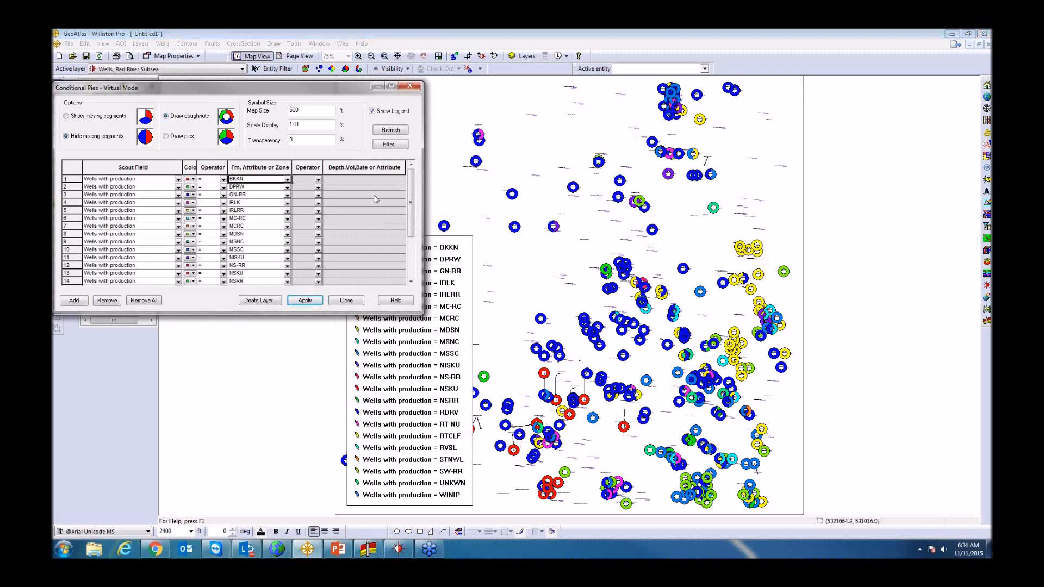
- Clear all production conditions, add a single condition for wells with tops (d = TVDSS) equal to RDRV, and apply it
click(143, 300)
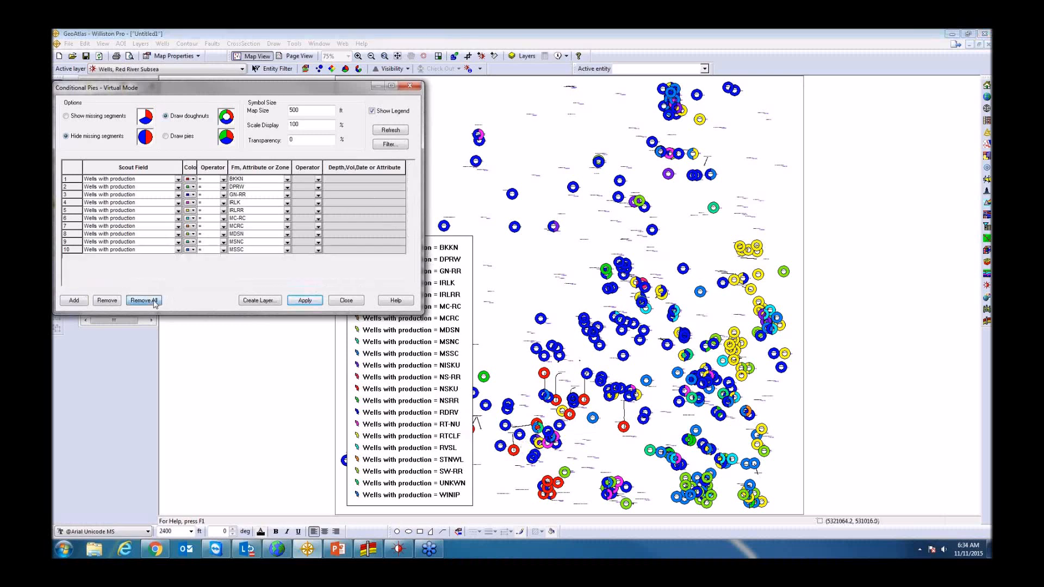
click(75, 300)
click(75, 302)
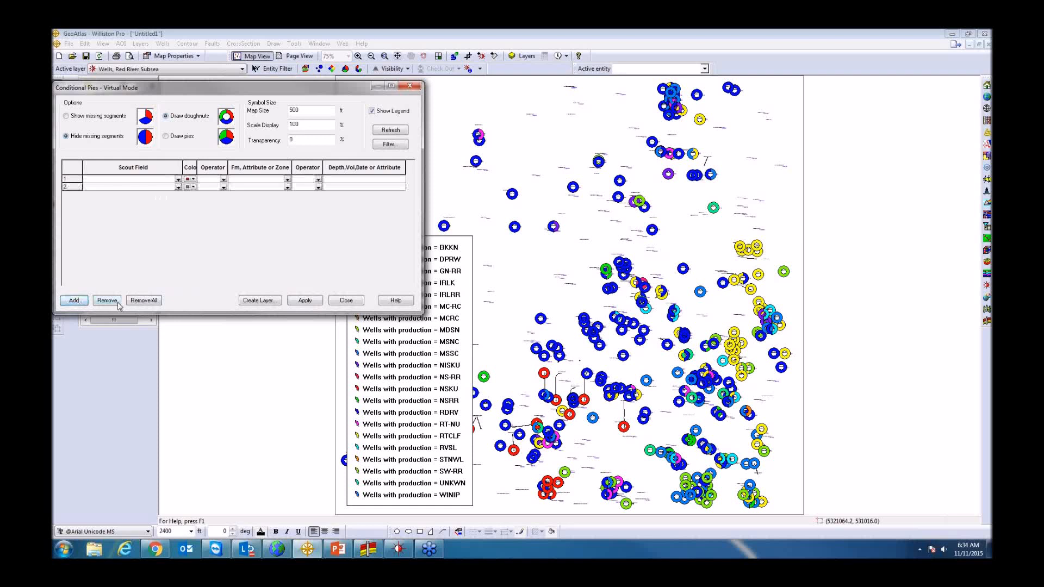
click(78, 186)
click(104, 302)
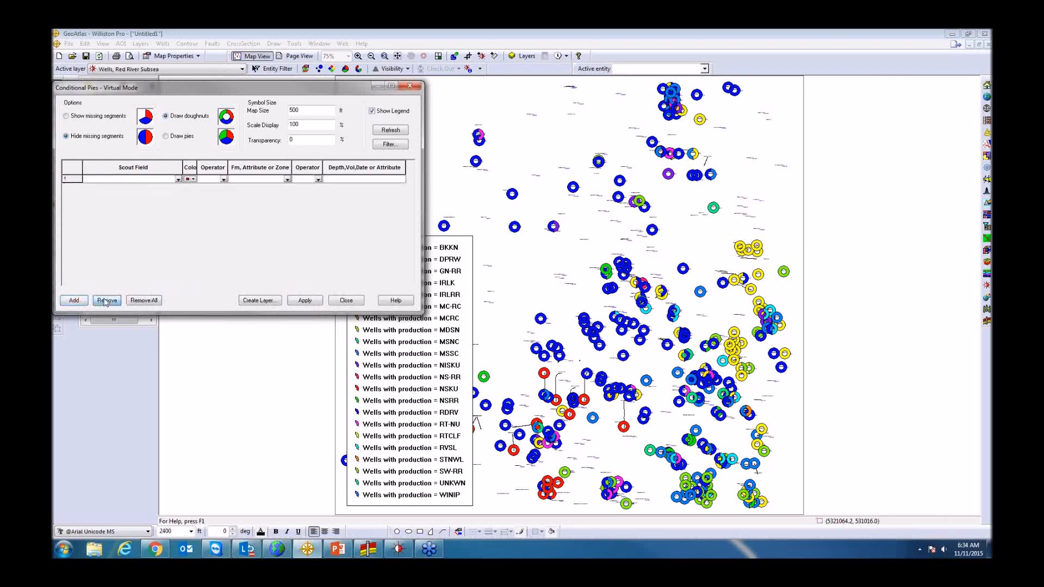
click(178, 179)
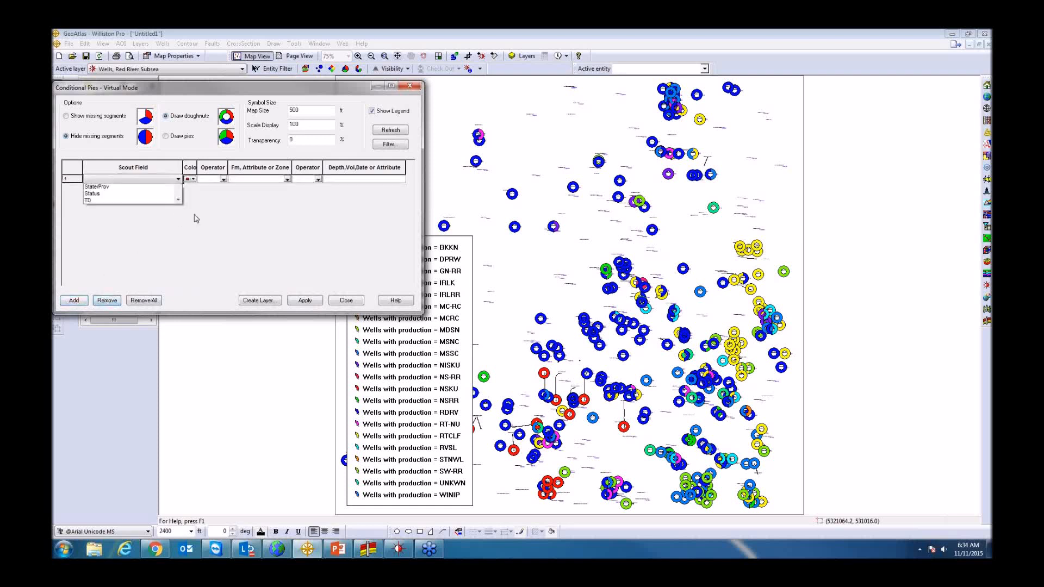
drag(179, 240, 175, 341)
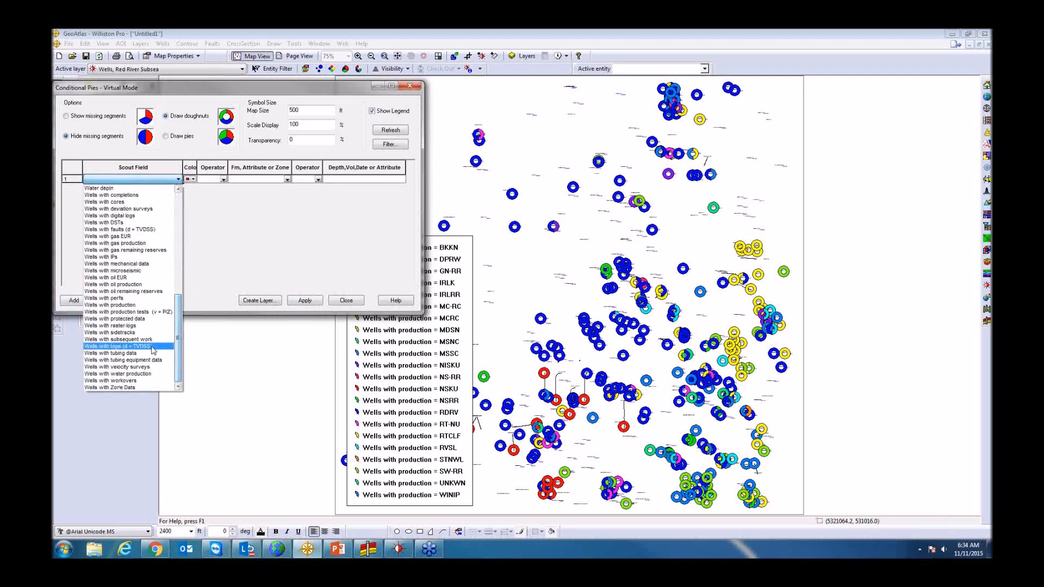
click(152, 346)
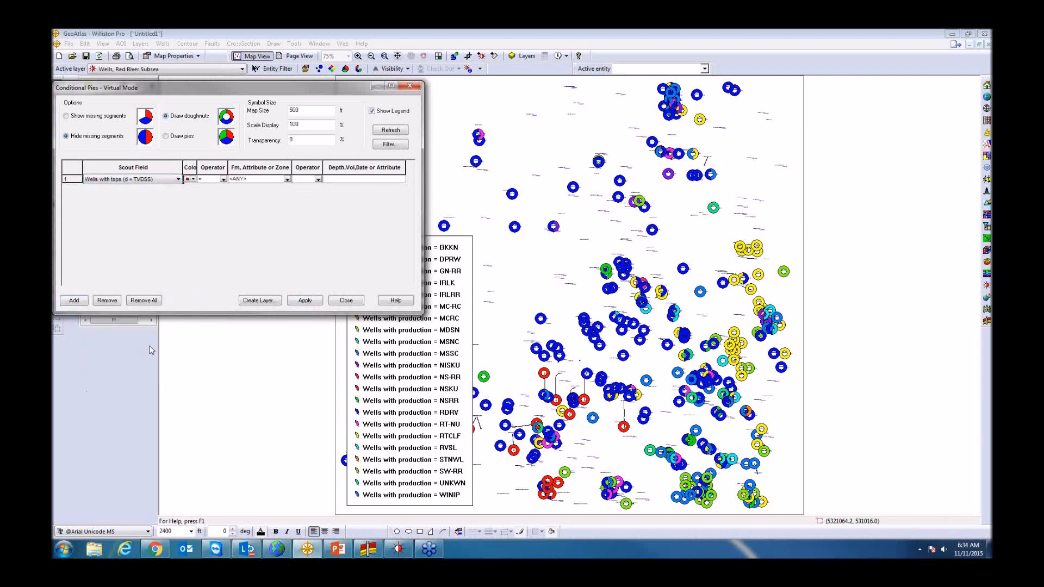
click(288, 180)
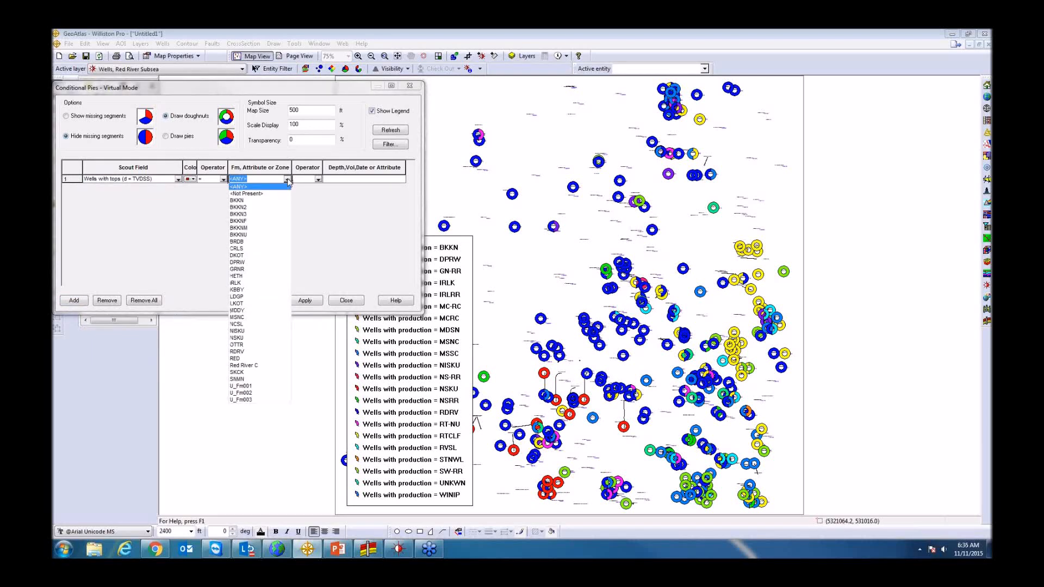
click(247, 352)
click(311, 301)
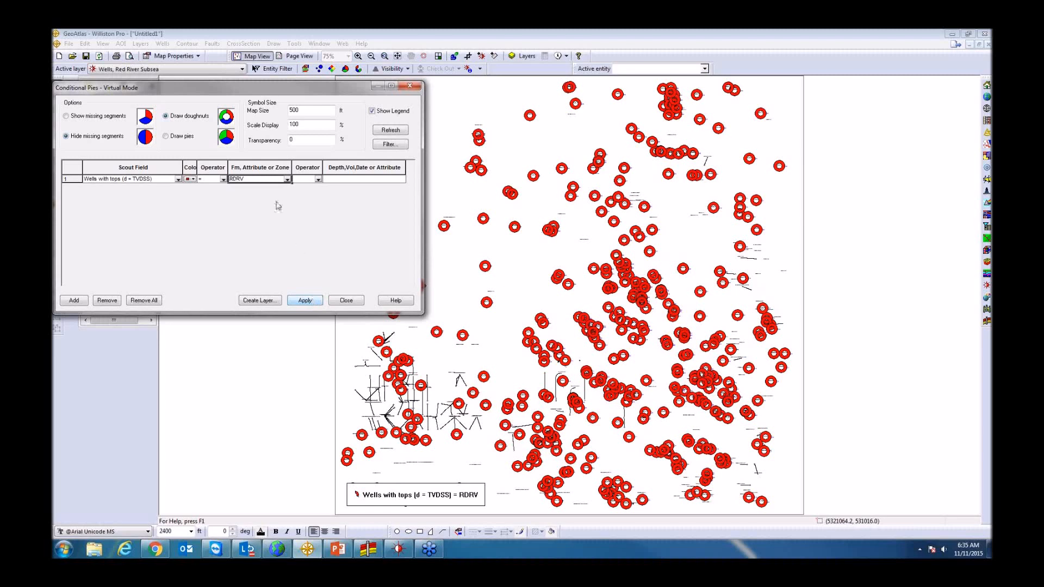
- Apply the wells-with-tops pie to the map for formation BKKN, then for formation NCSL
click(287, 179)
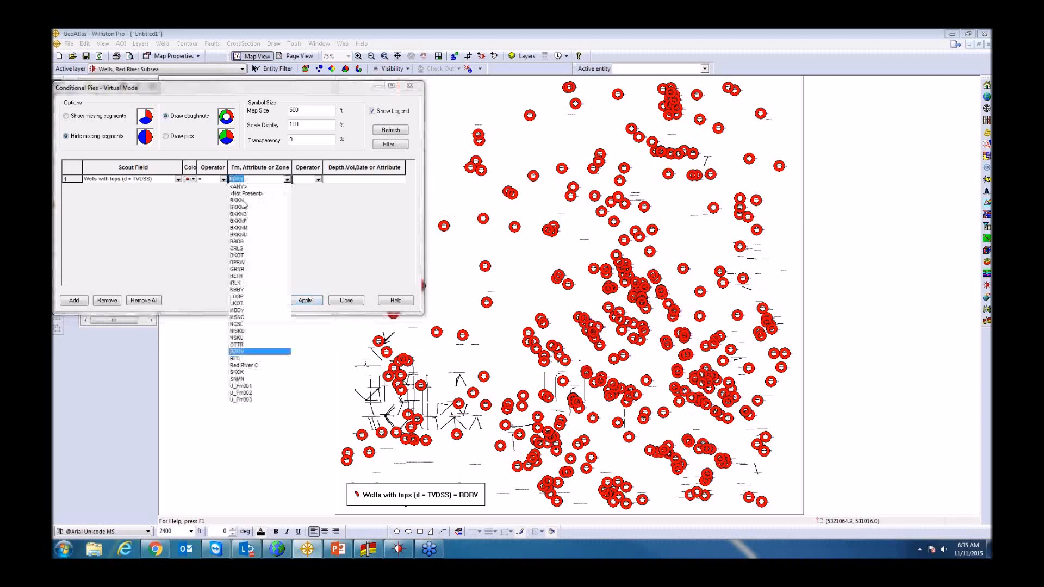
click(243, 201)
click(319, 303)
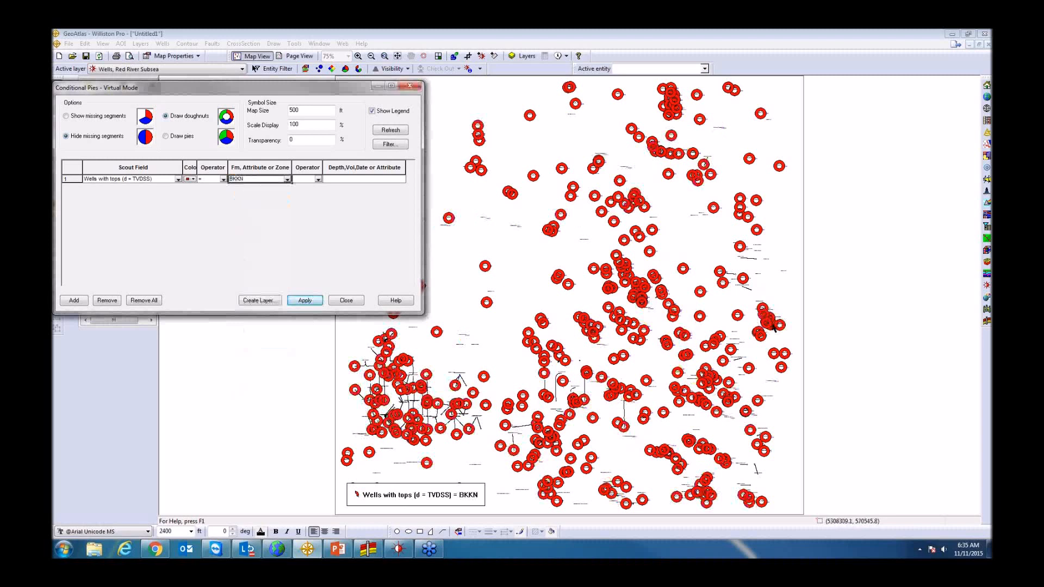
click(288, 180)
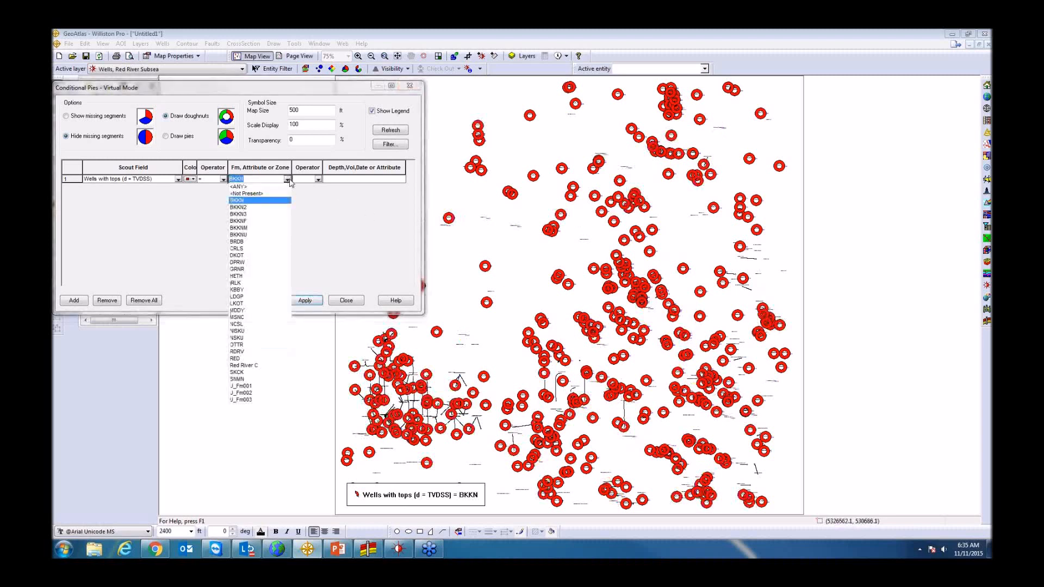
click(237, 324)
click(314, 303)
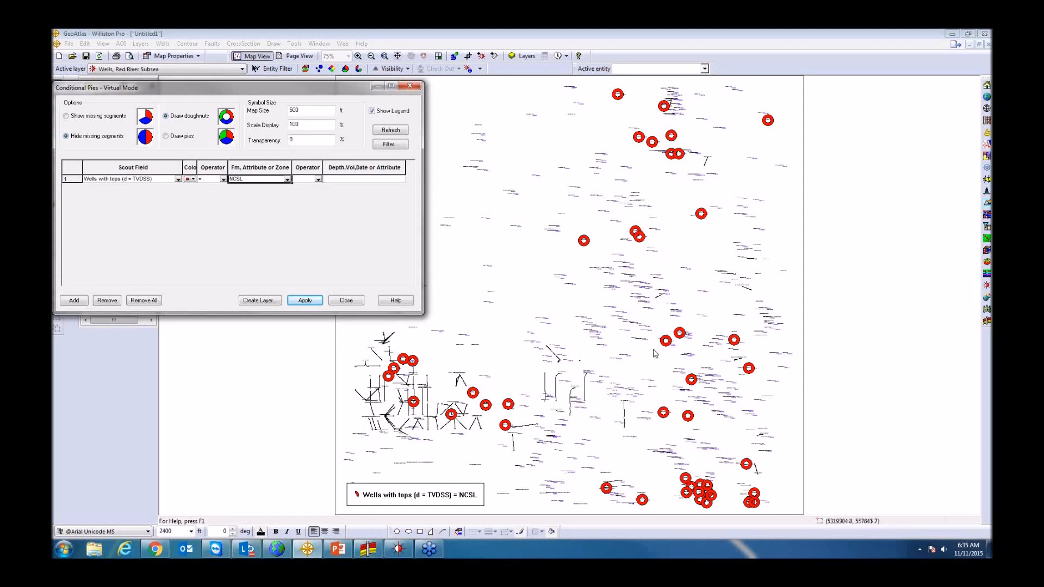
- Set the wells-with-tops condition to <Not Present> and apply it to the map
drag(358, 96, 274, 82)
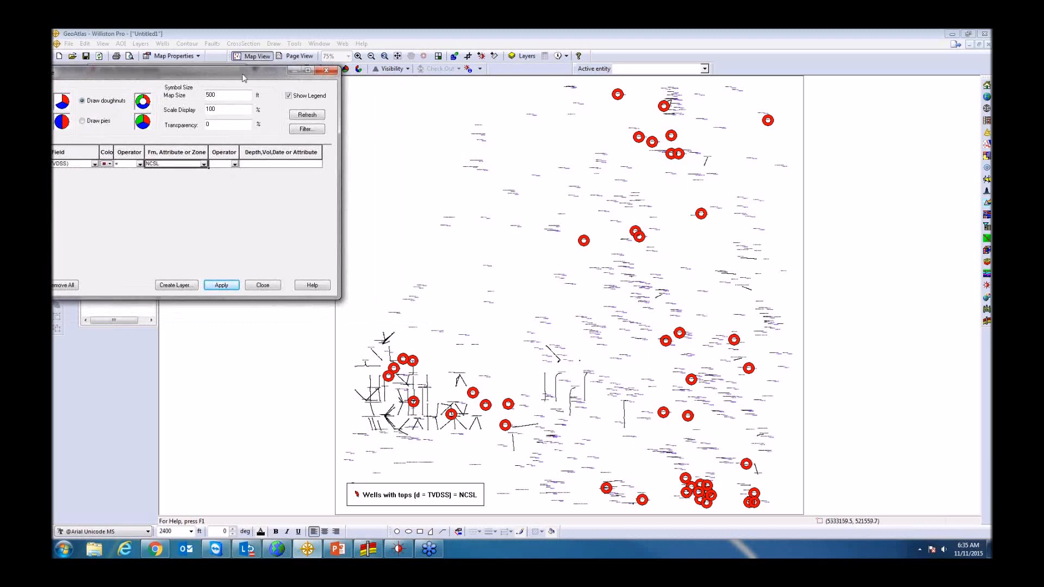
drag(243, 78, 387, 102)
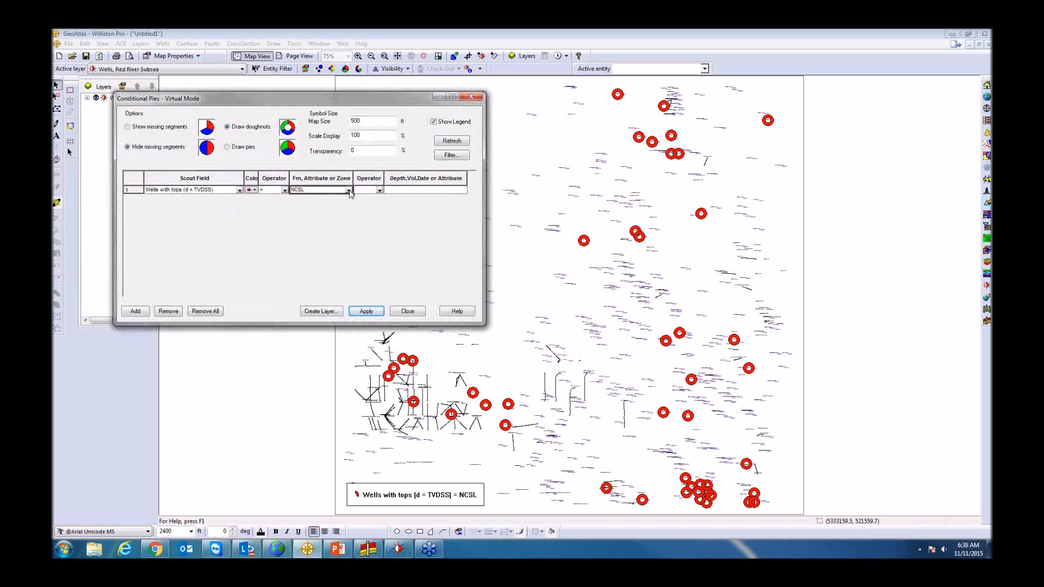
click(347, 190)
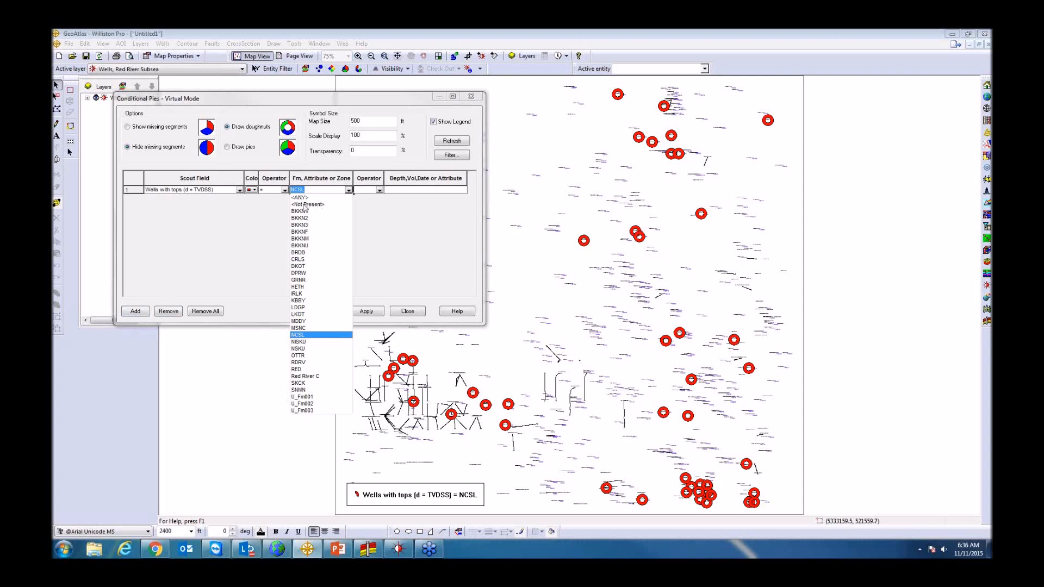
click(309, 204)
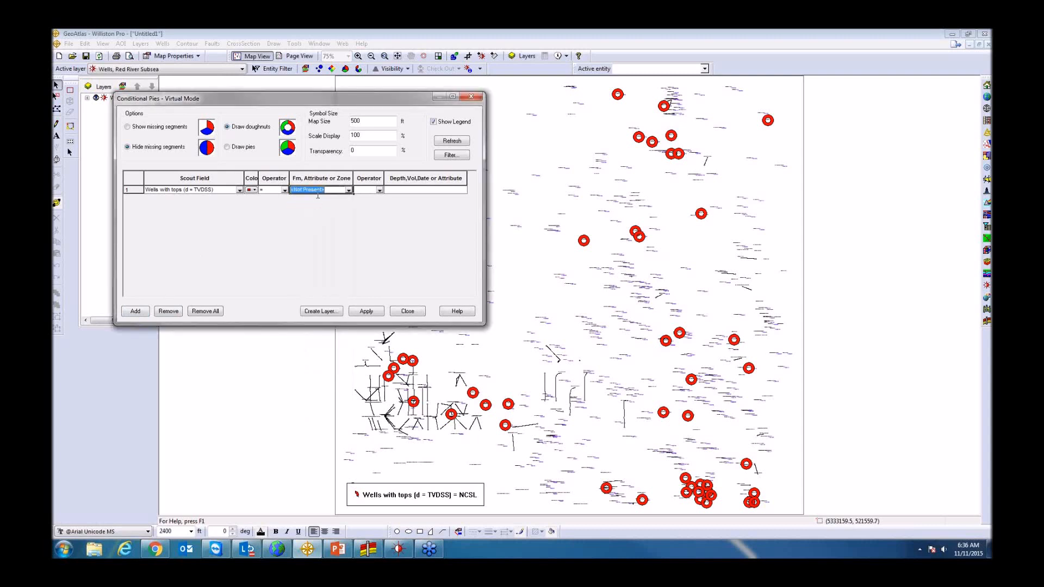
click(363, 312)
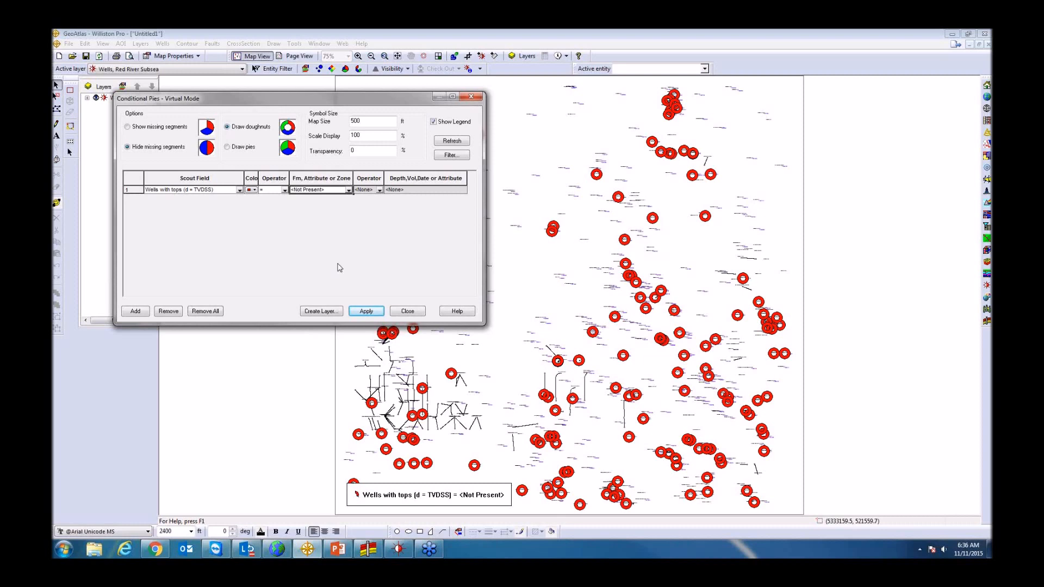
- Create a permanent layer named "Wells with no Tops" from the virtual conditional pies
click(328, 314)
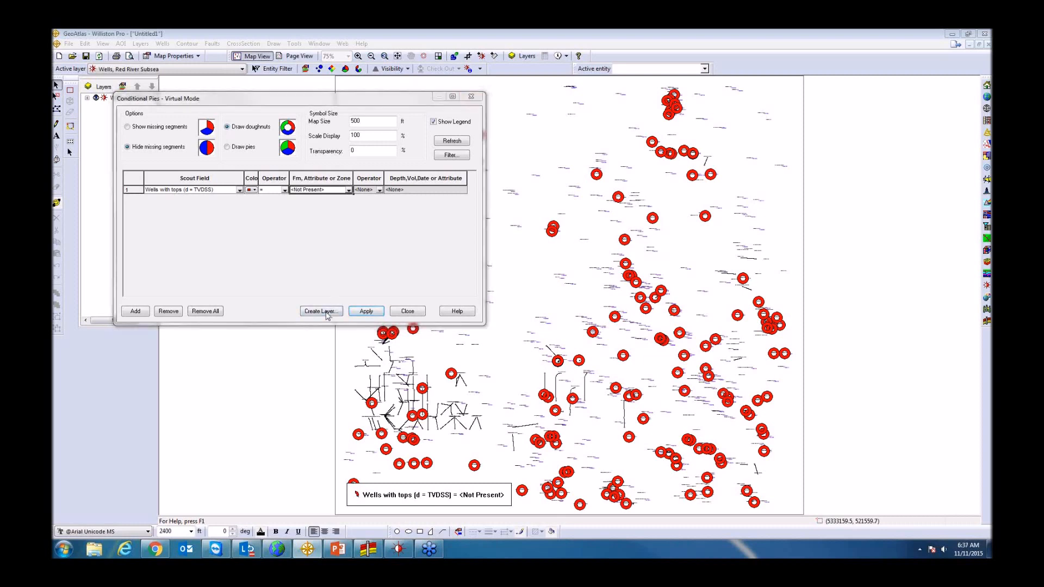
text(W)
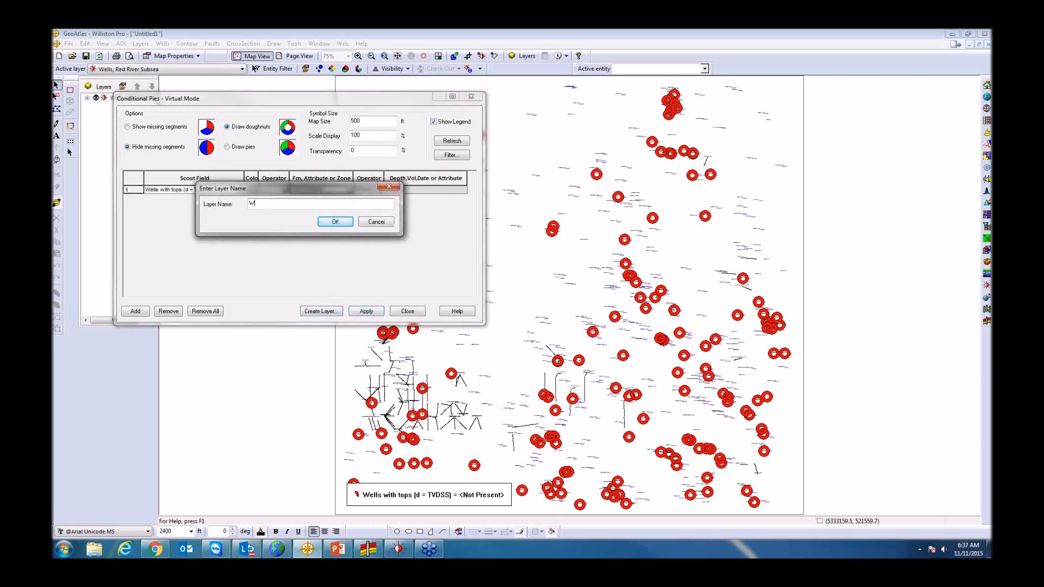
text(ells wit)
key(BackSpace)
key(BackSpace)
key(BackSpace)
text(with no Tops)
click(333, 222)
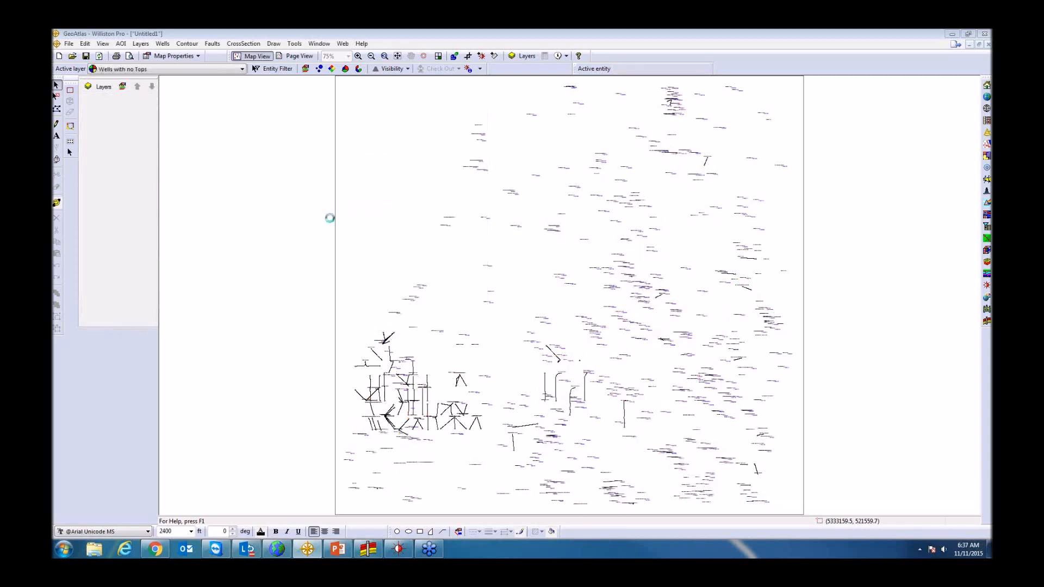
click(358, 56)
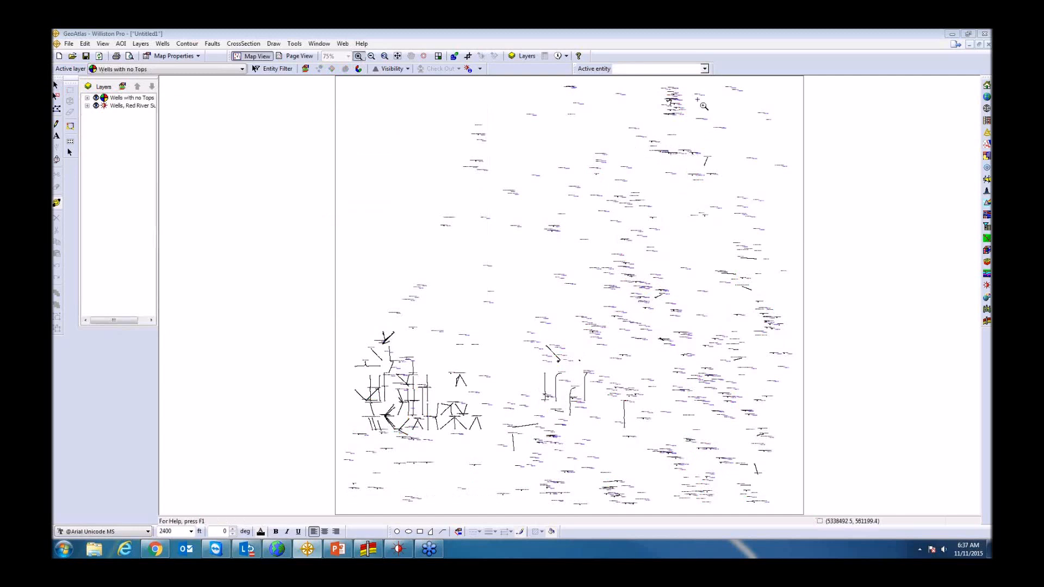
- Update the Wells with no Tops layer so its conditional pies have a map size of 1500 ft
drag(703, 106, 657, 130)
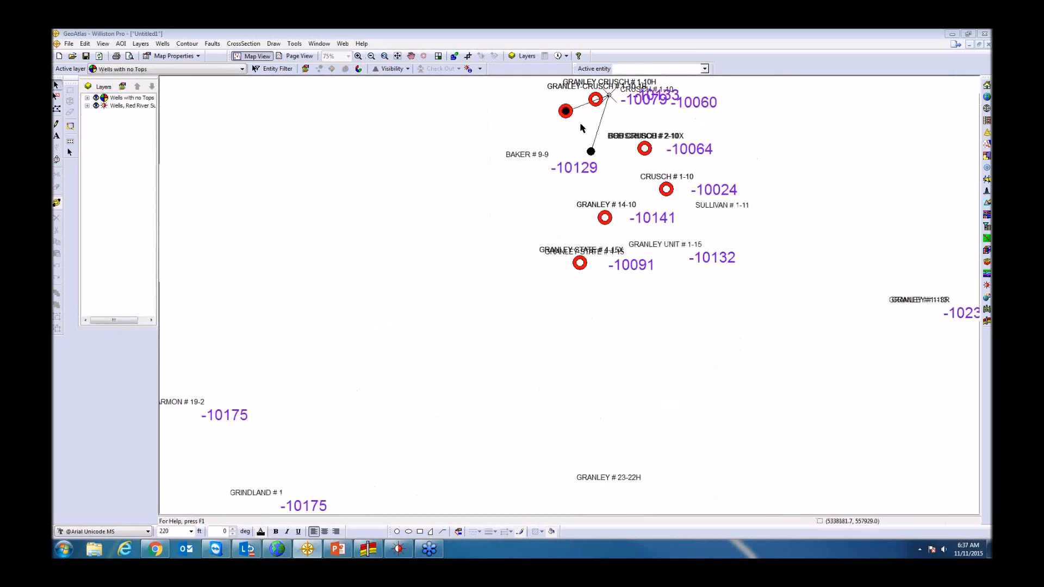
right_click(129, 97)
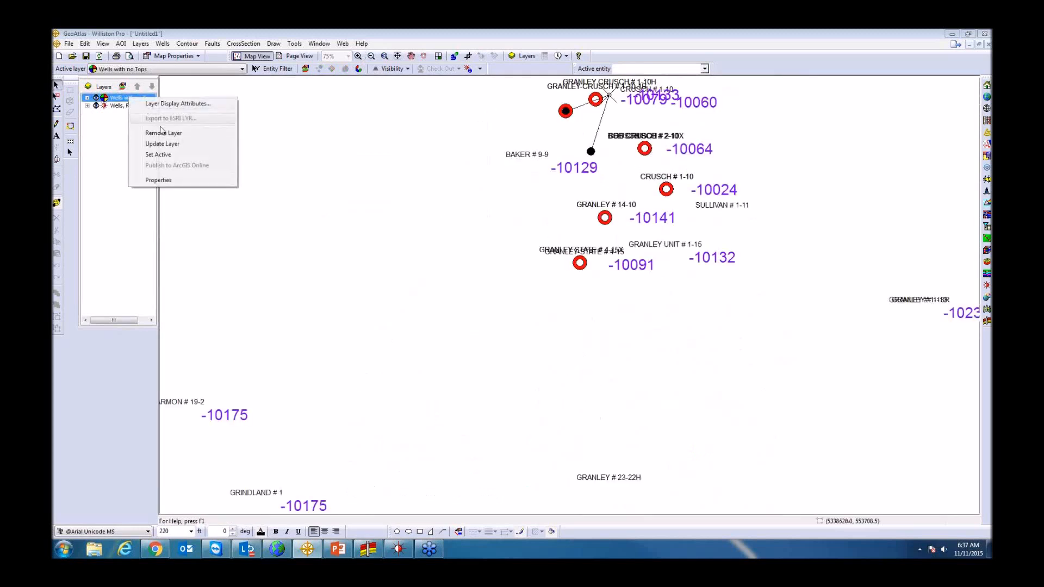
click(166, 145)
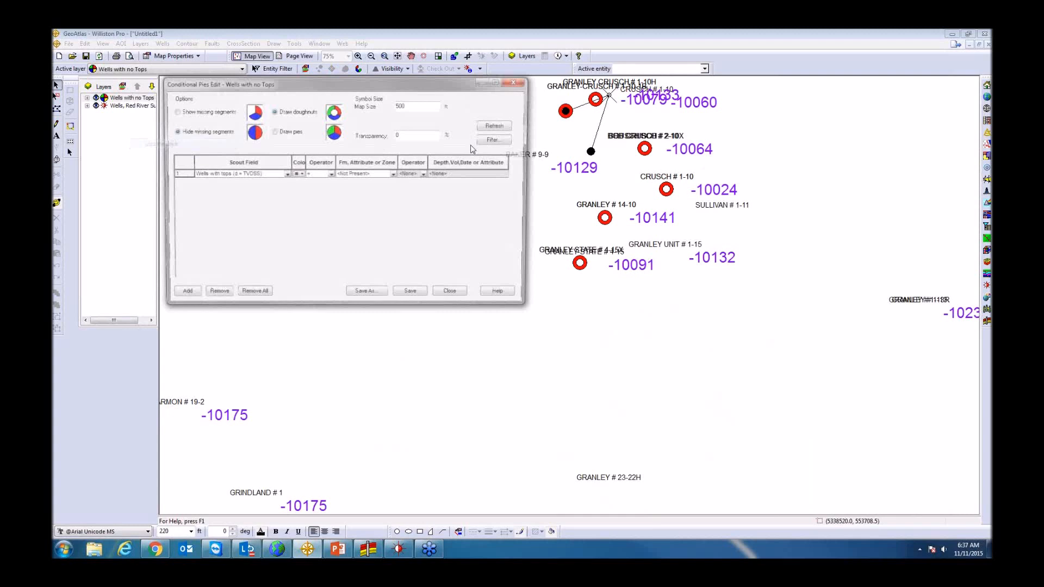
drag(419, 107, 374, 111)
text(1500)
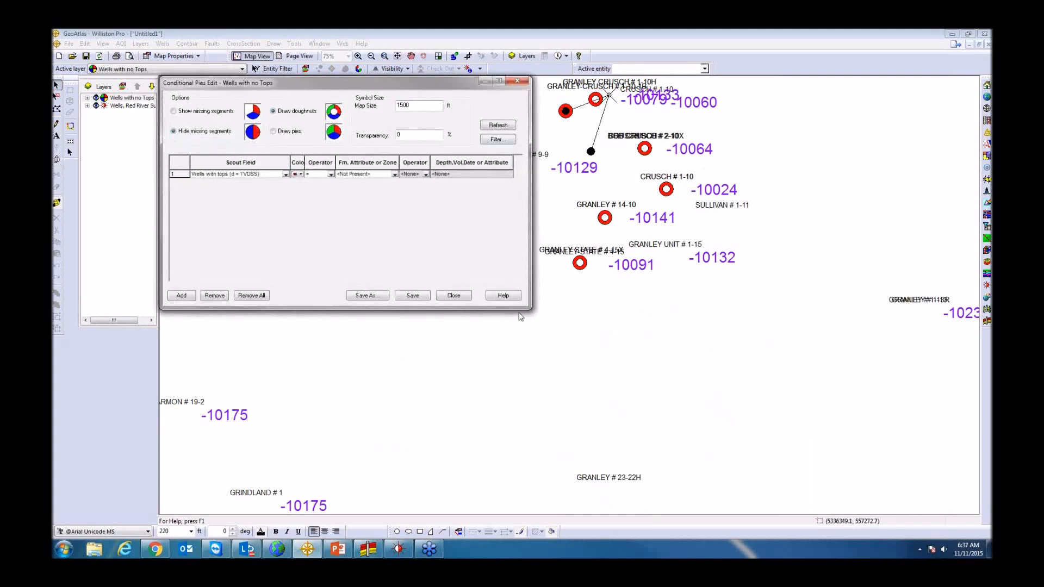
click(454, 295)
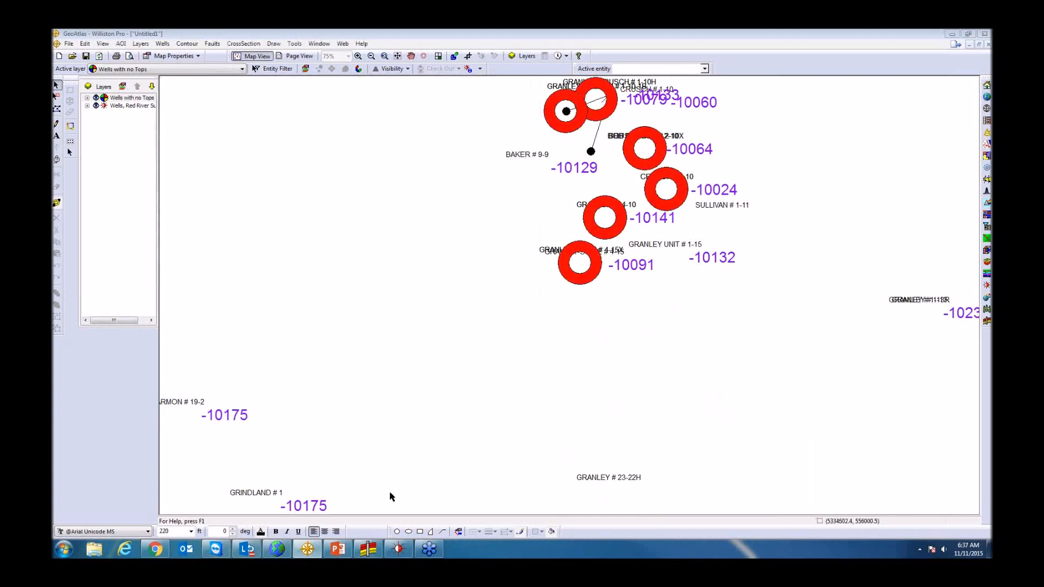
- View the circled Granley State well beside the -10091 value in WellBase to check its formation tops, and return to GeoAtlas
right_click(579, 267)
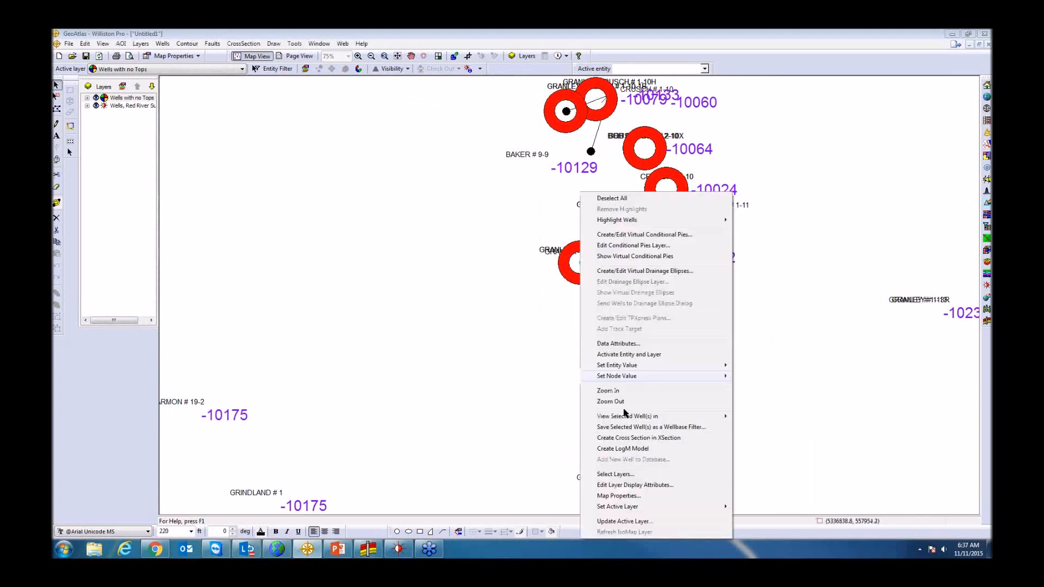
mouse_move(629, 420)
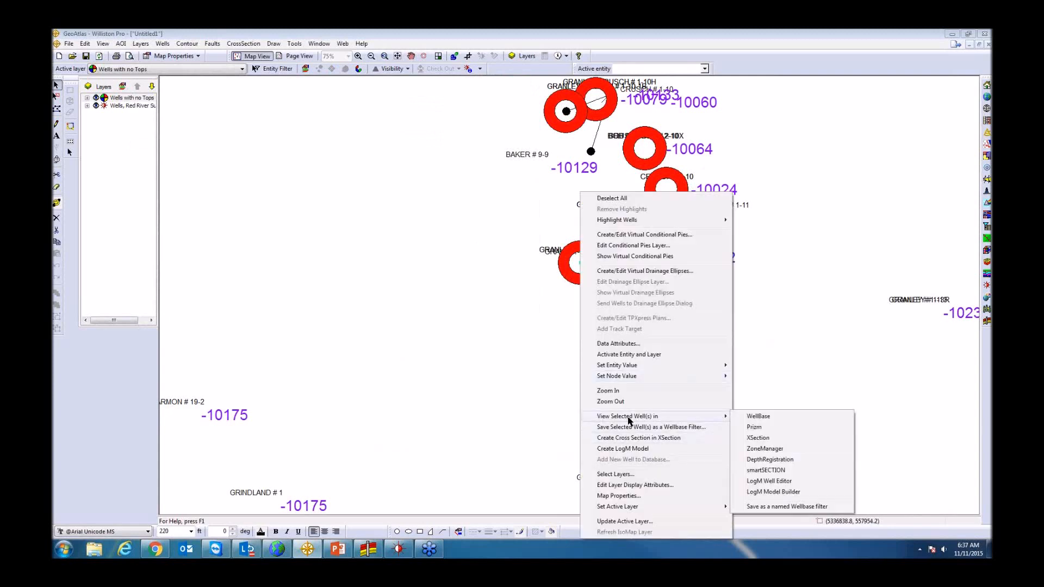
click(757, 417)
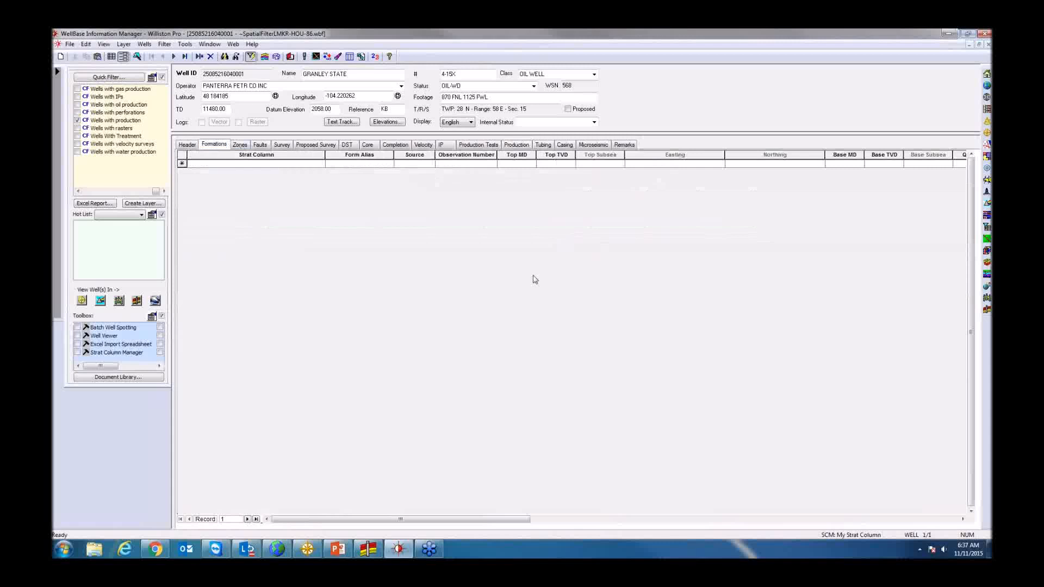
click(307, 550)
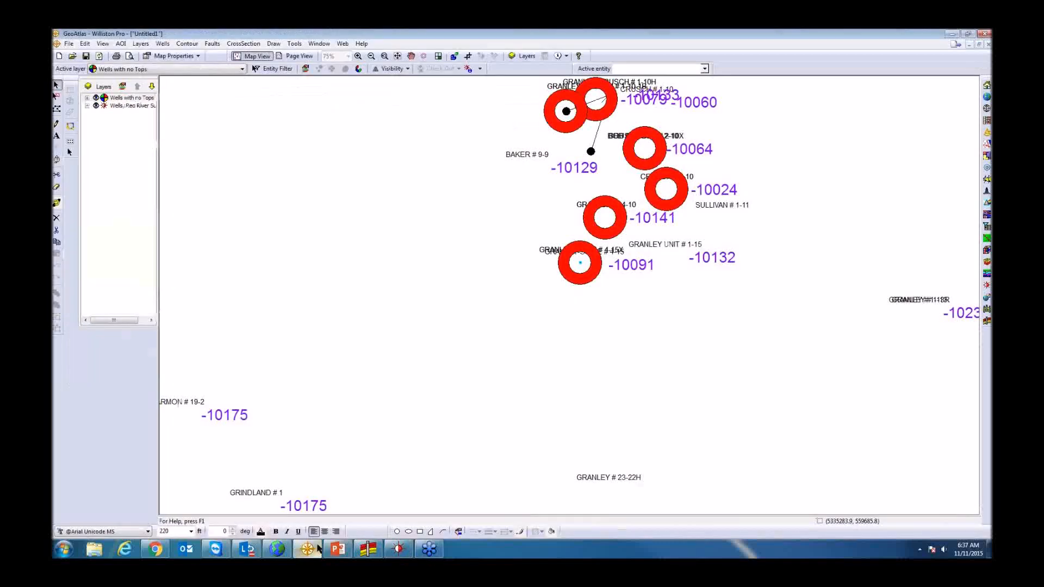
- Set the virtual conditional pie's wells-with-tops condition to RDRV, apply it to the full map, and close the pie settings
click(398, 57)
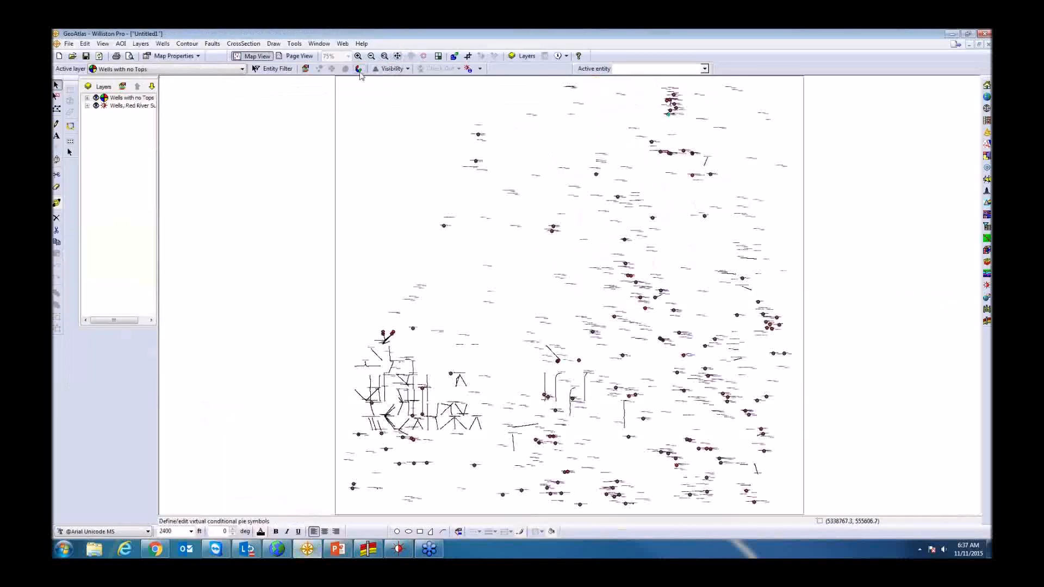
click(394, 173)
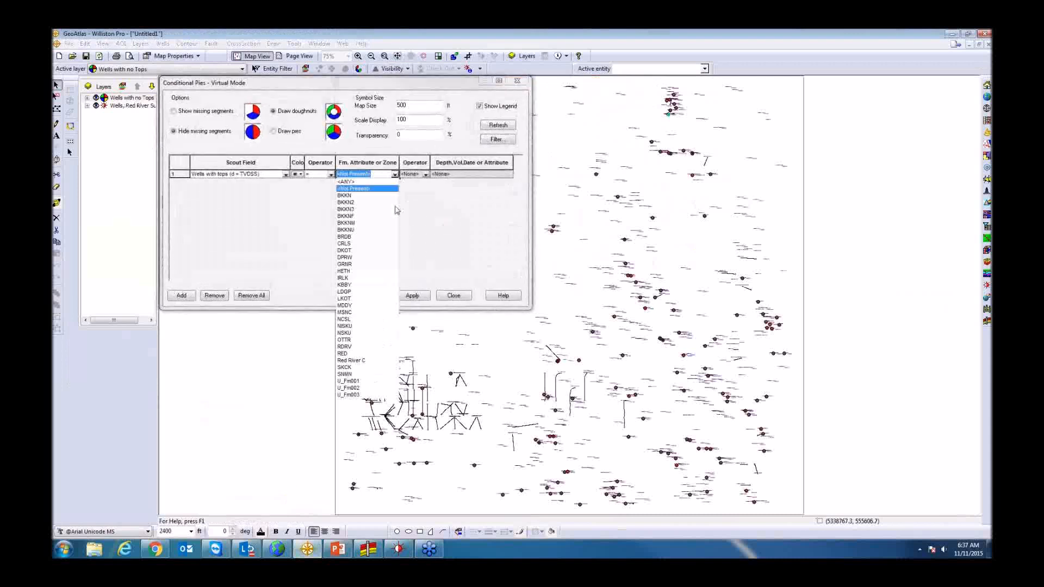
click(348, 347)
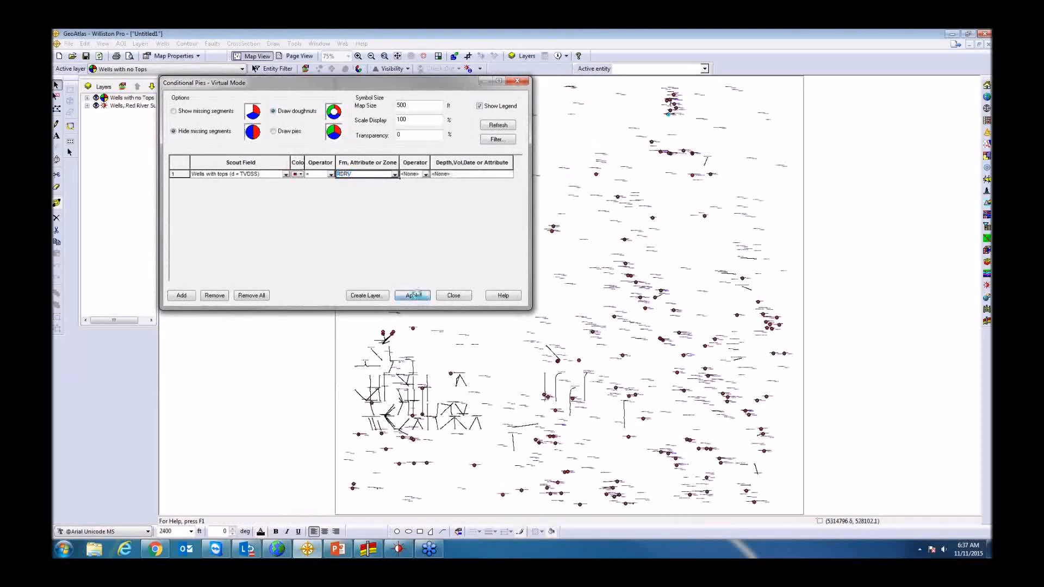
click(413, 295)
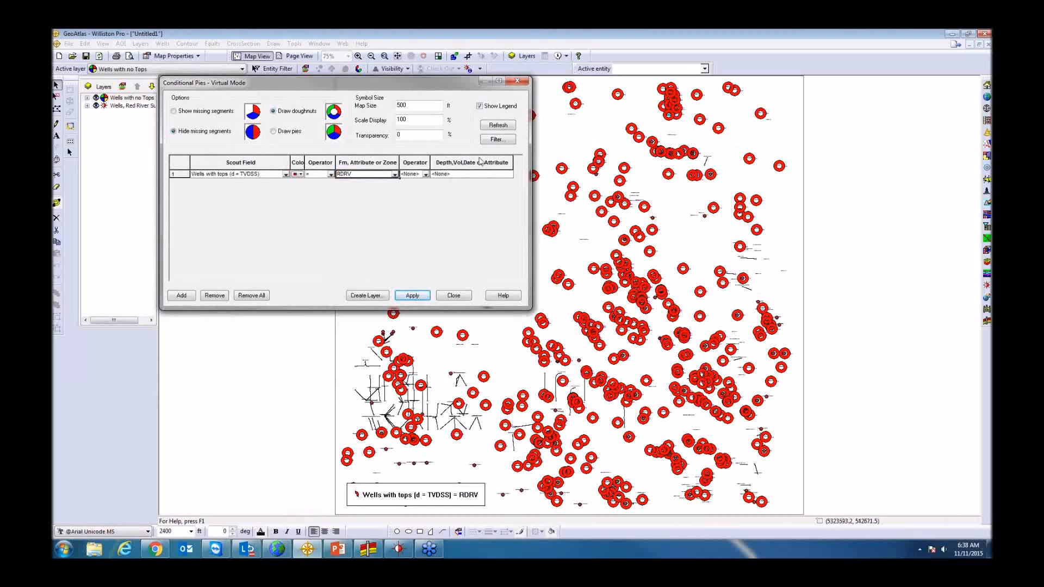
click(515, 86)
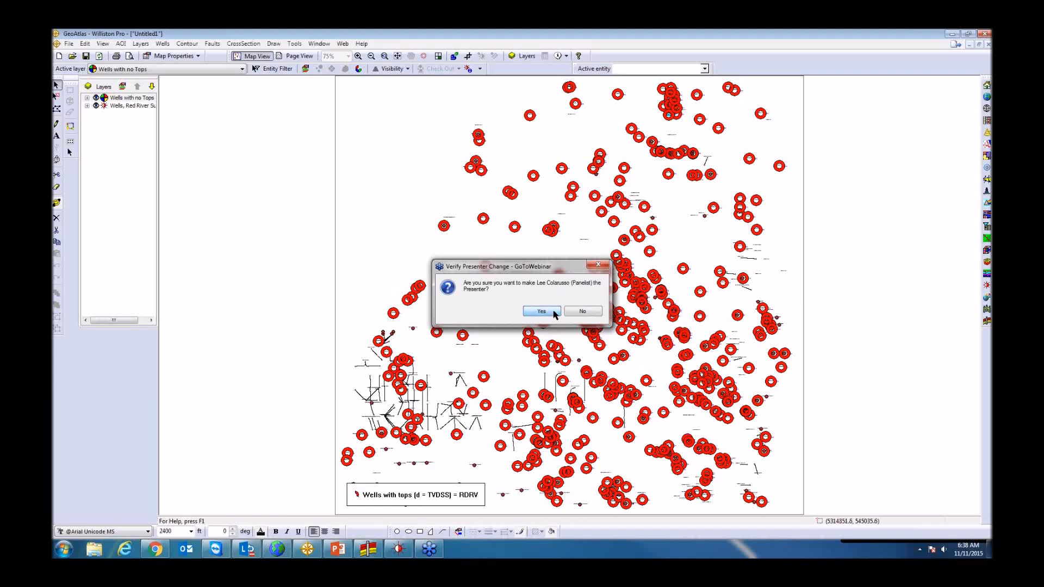
click(554, 312)
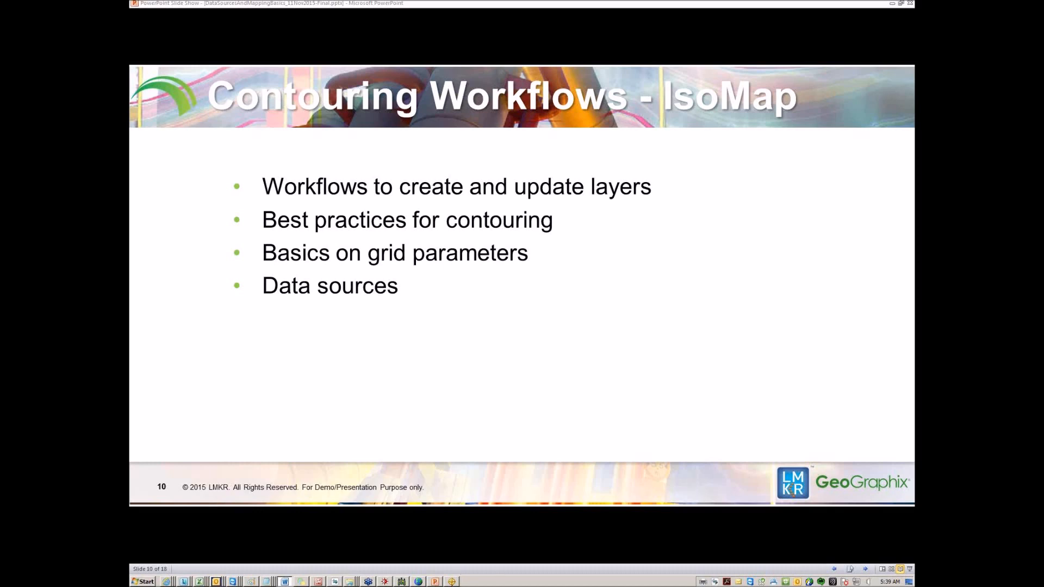
- Switch to the GeoAtlas map and look at the Sioux Pass Field AOI in ProjectExplorer
click(452, 582)
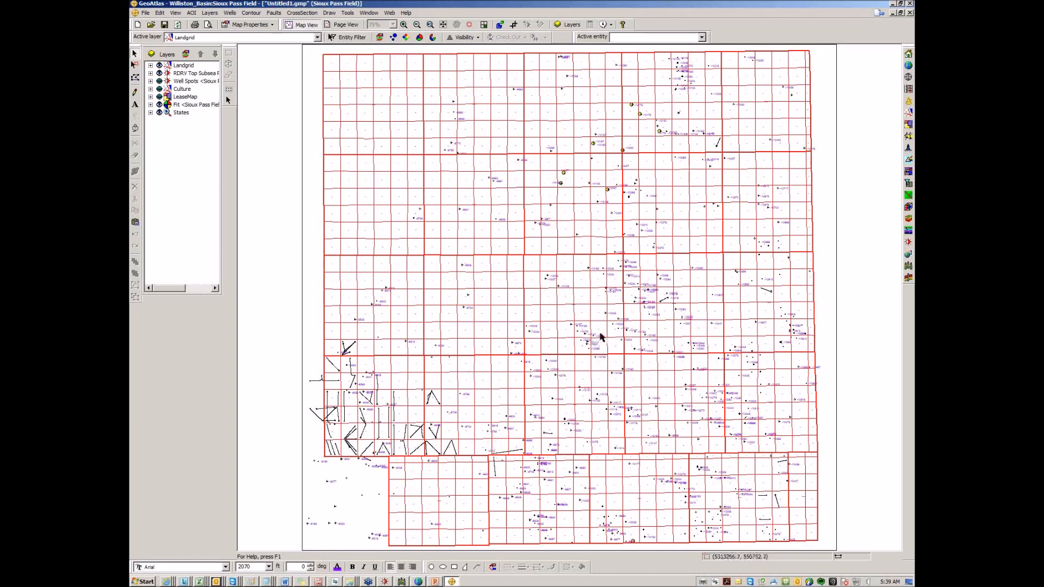
click(419, 582)
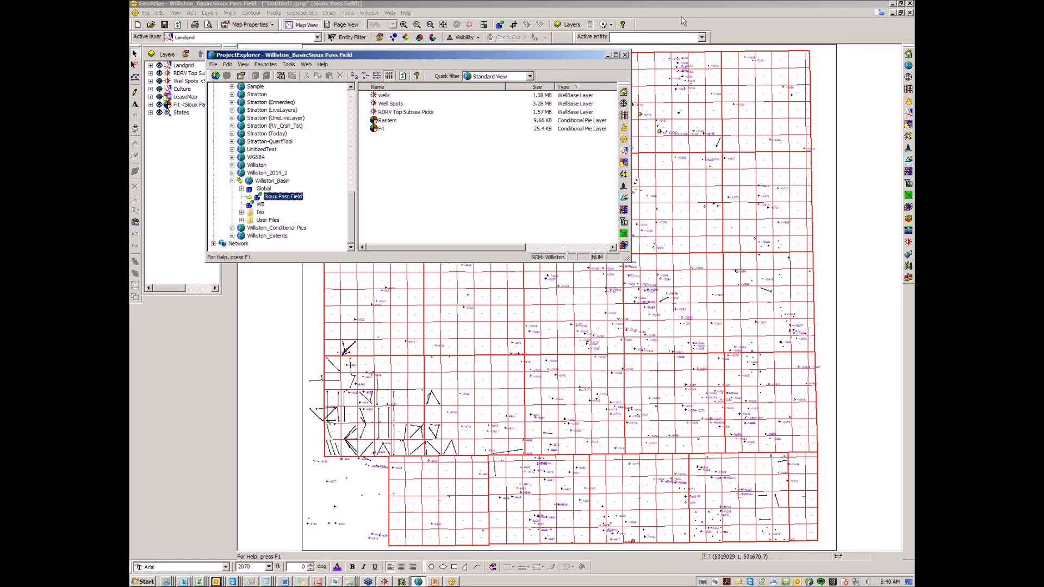
click(636, 291)
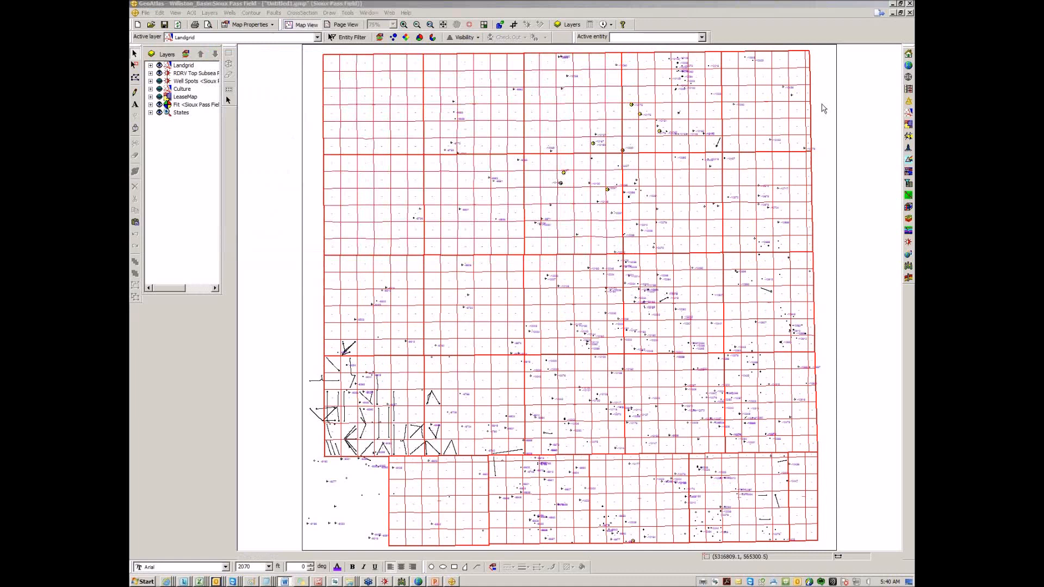
- Make RDRV Top Subsea Picks the active layer and contour its posted top subsea values
click(403, 25)
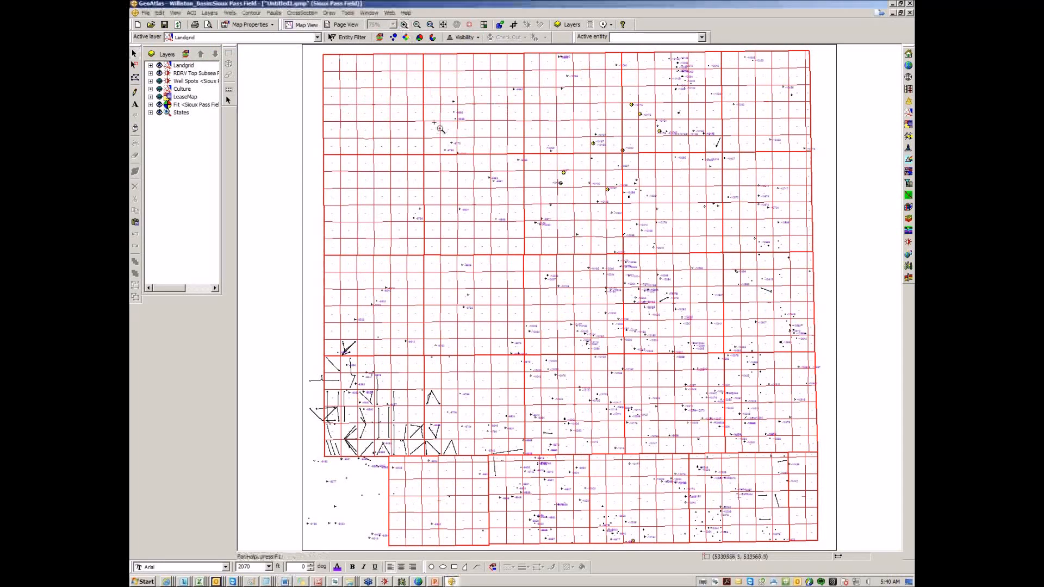
drag(416, 95, 491, 175)
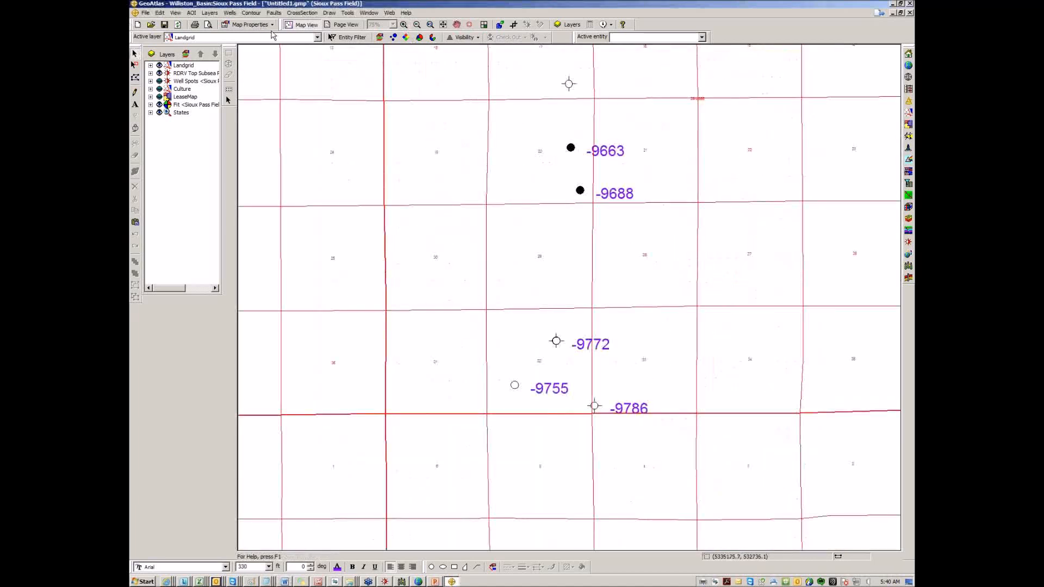
click(317, 37)
click(220, 55)
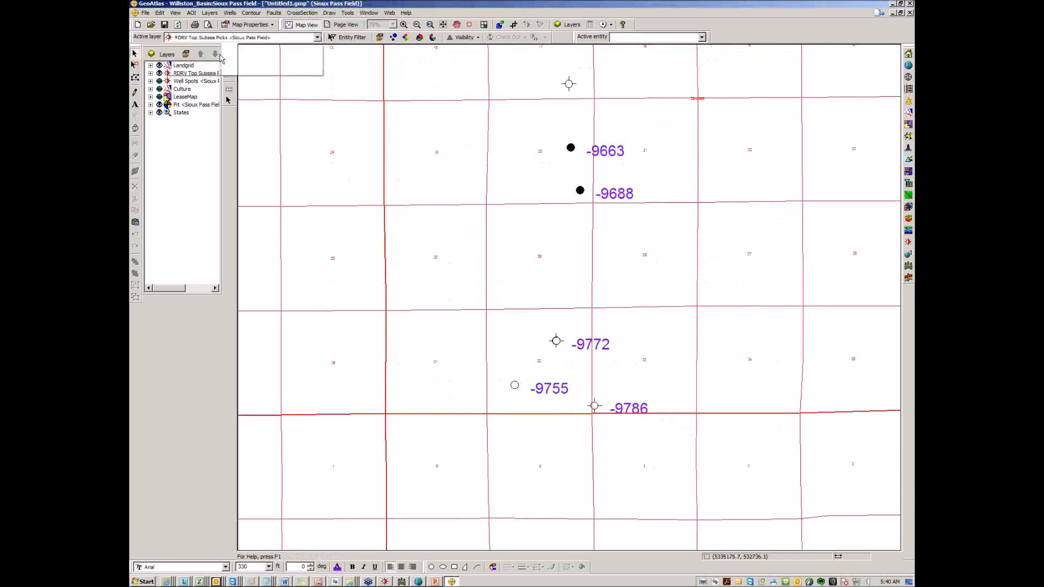
click(609, 155)
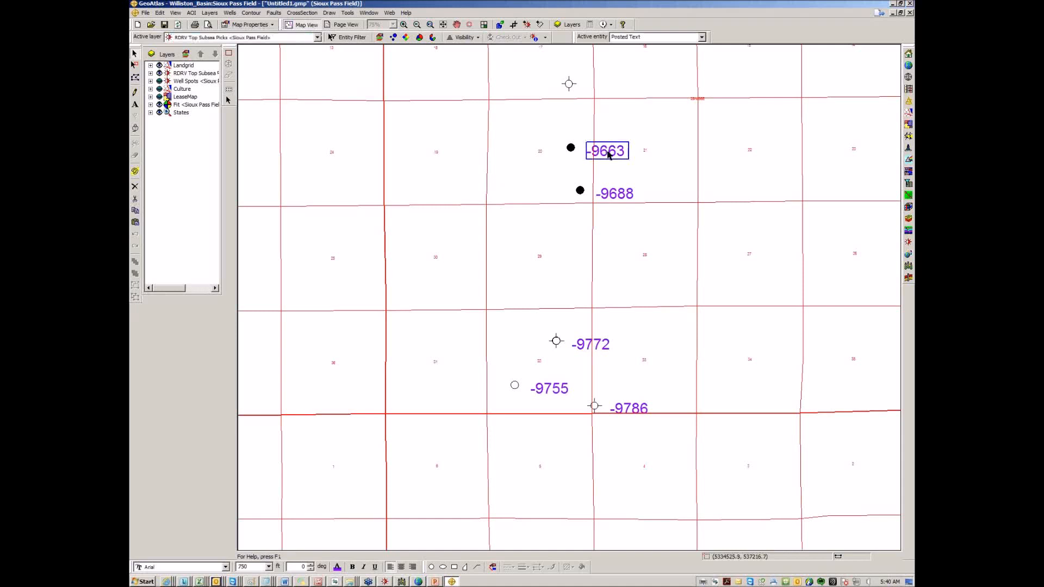
right_click(609, 155)
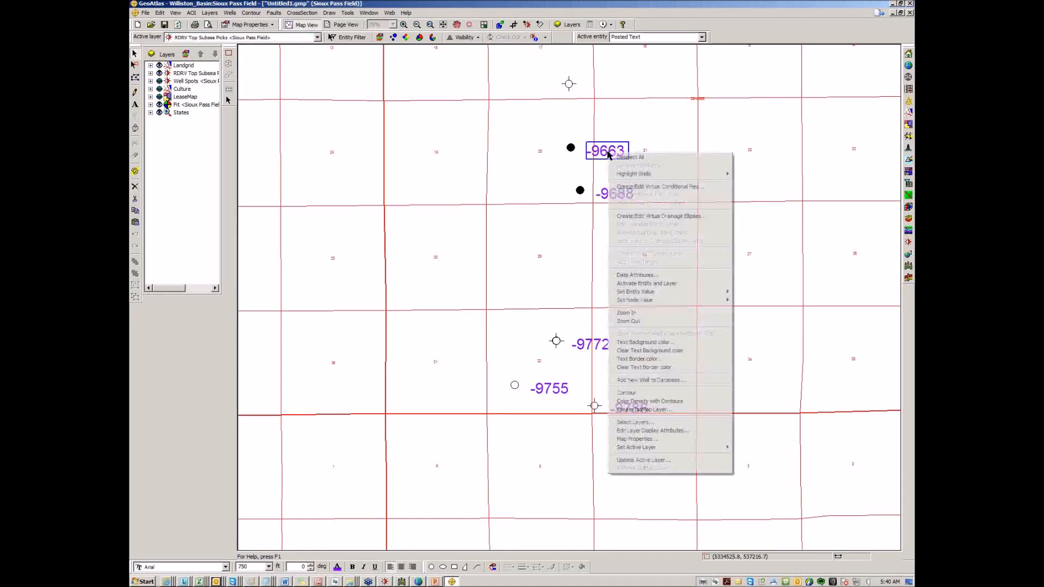
click(625, 395)
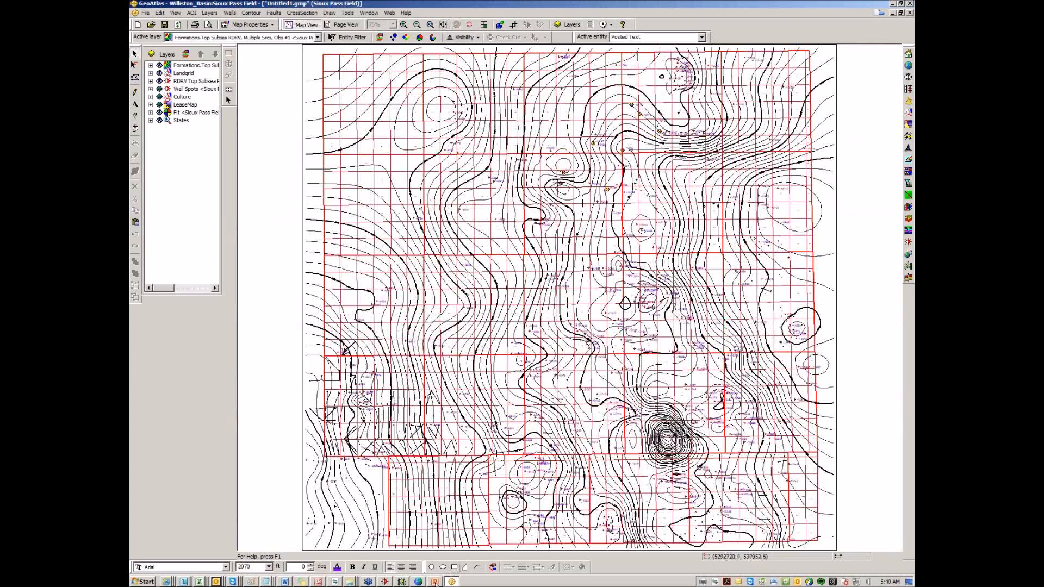
- Switch to the PowerPoint slide show and advance to the slide on IsoMap steps during contouring
click(435, 581)
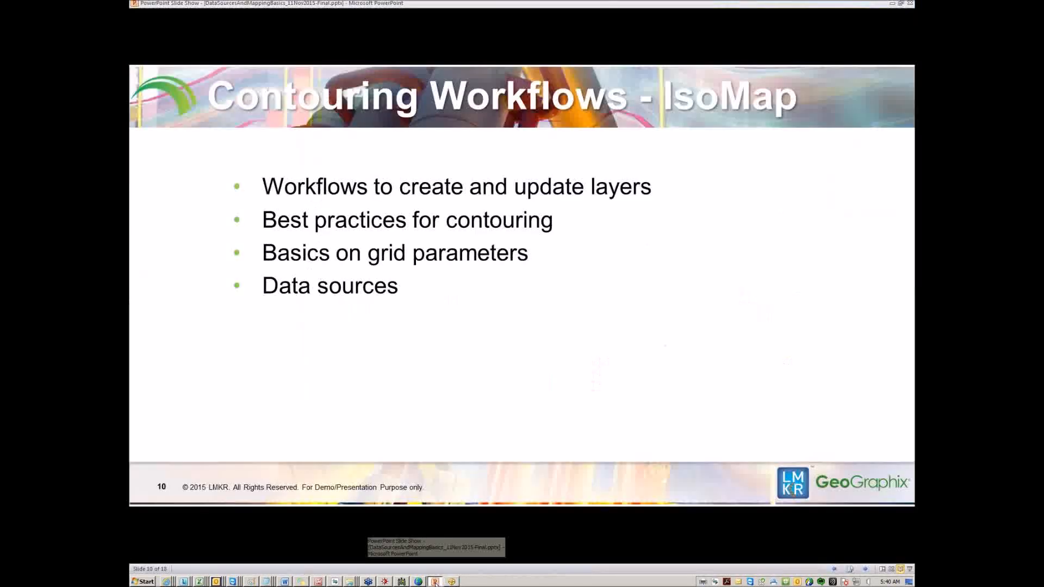
click(481, 343)
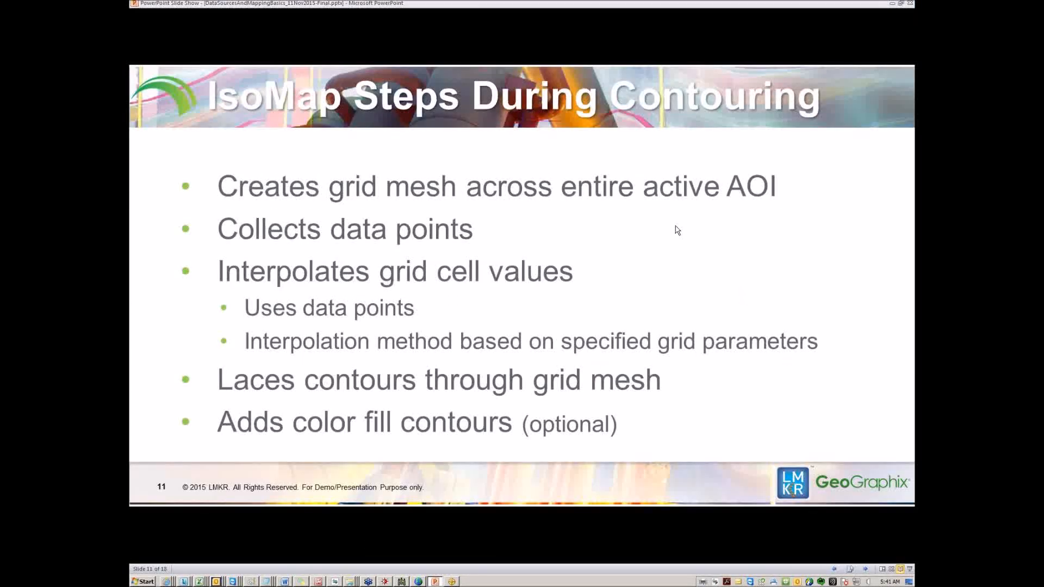
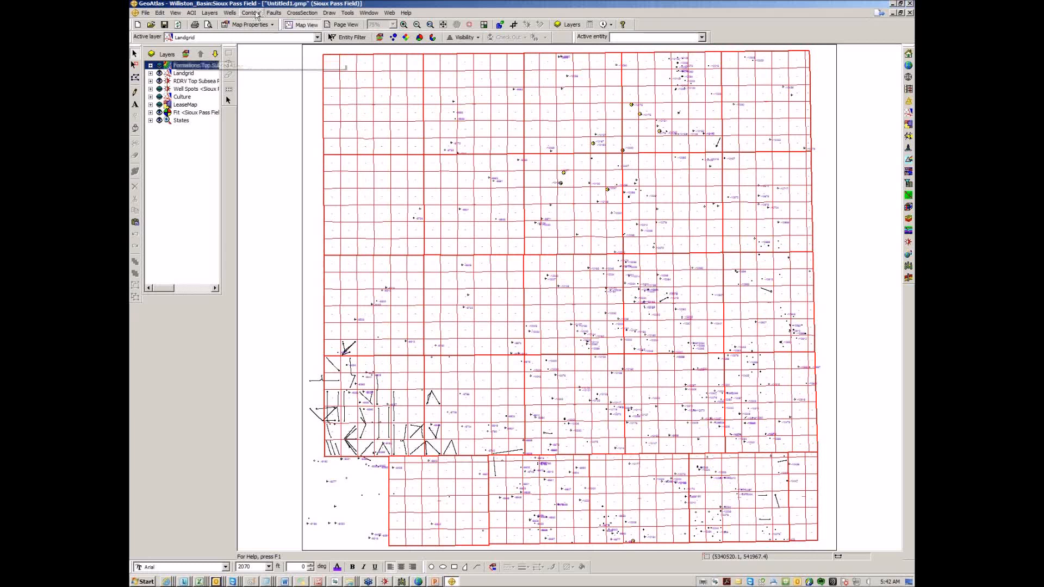
- Start an IsoMap Build Surface layer in GeoAtlas and name it "RDRV Structure"
click(248, 14)
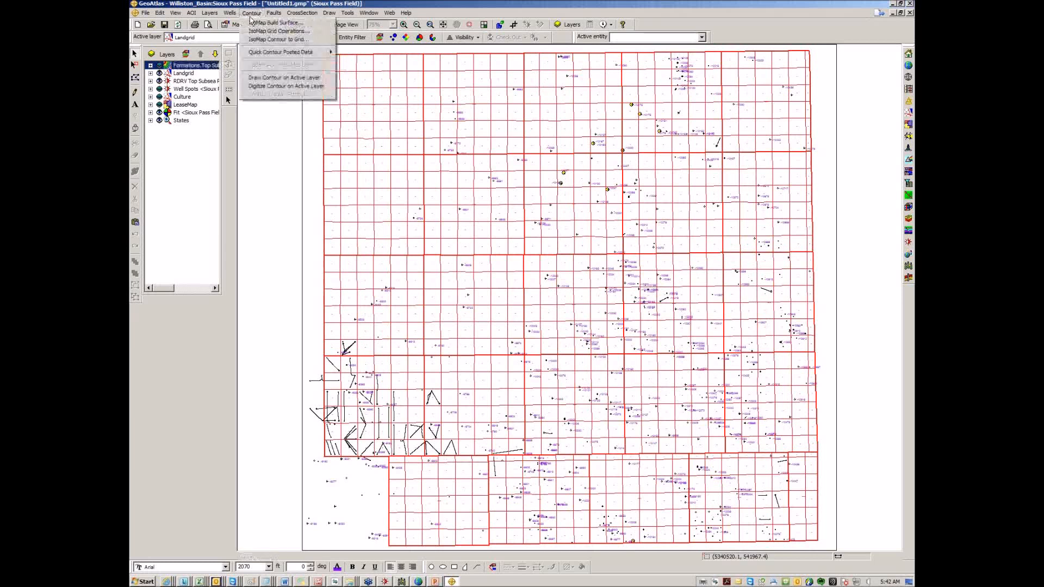
click(271, 24)
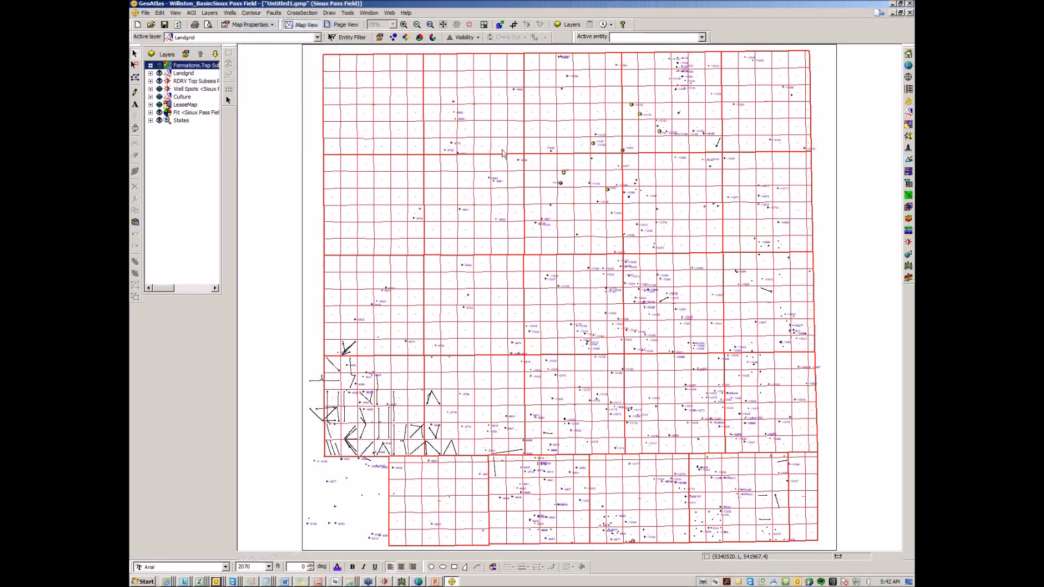
drag(493, 136, 476, 76)
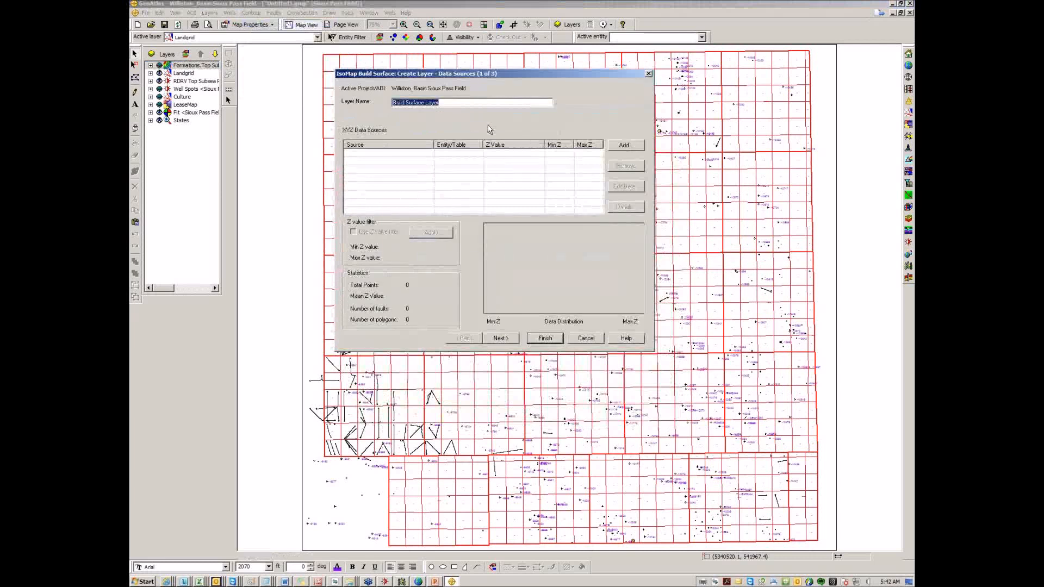
text(RDRV Structure)
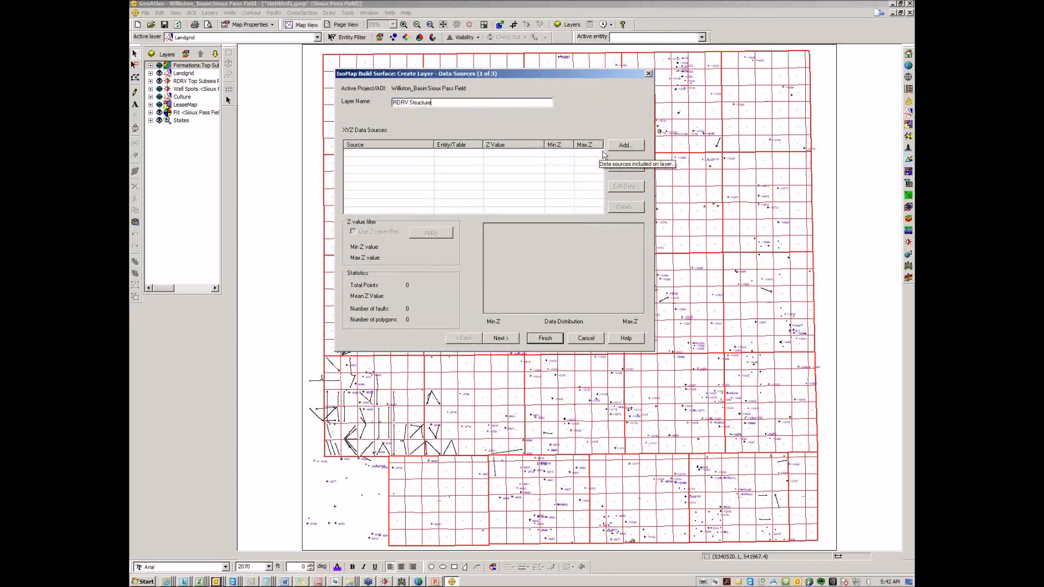
- Add WellBase as an XYZ data source for the RDRV Structure layer
click(622, 147)
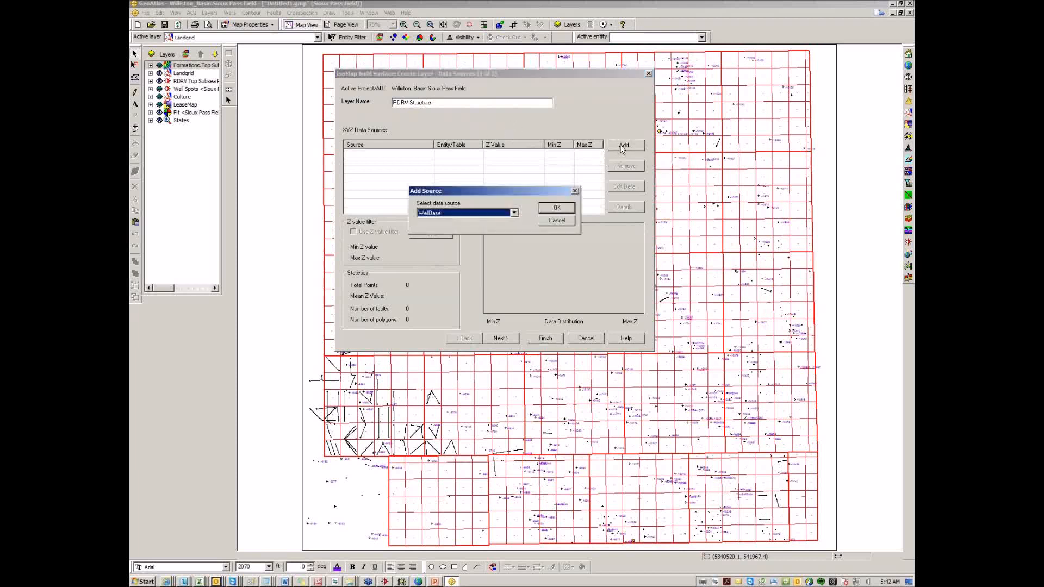
drag(520, 187, 494, 118)
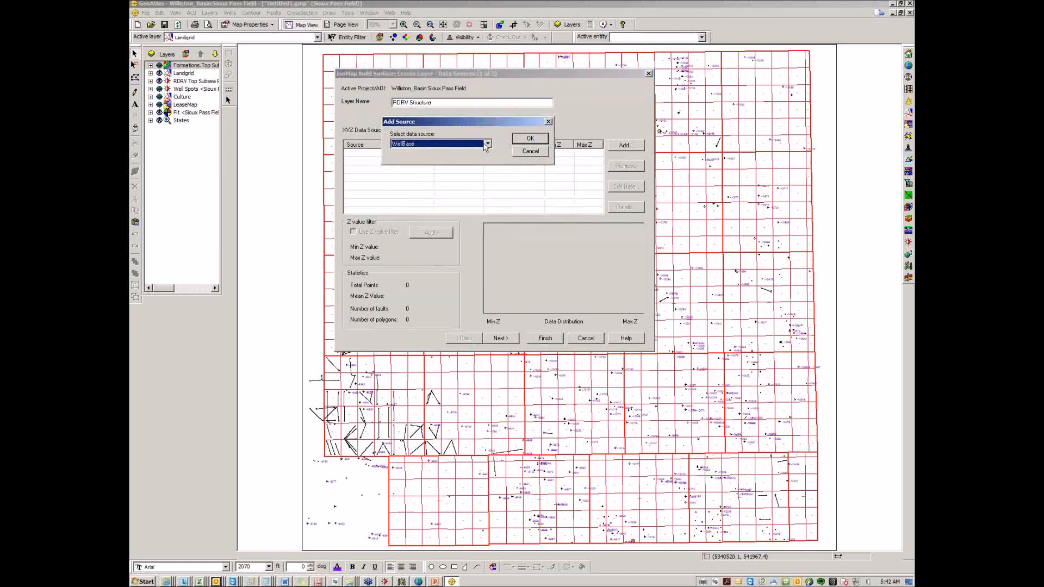
click(488, 143)
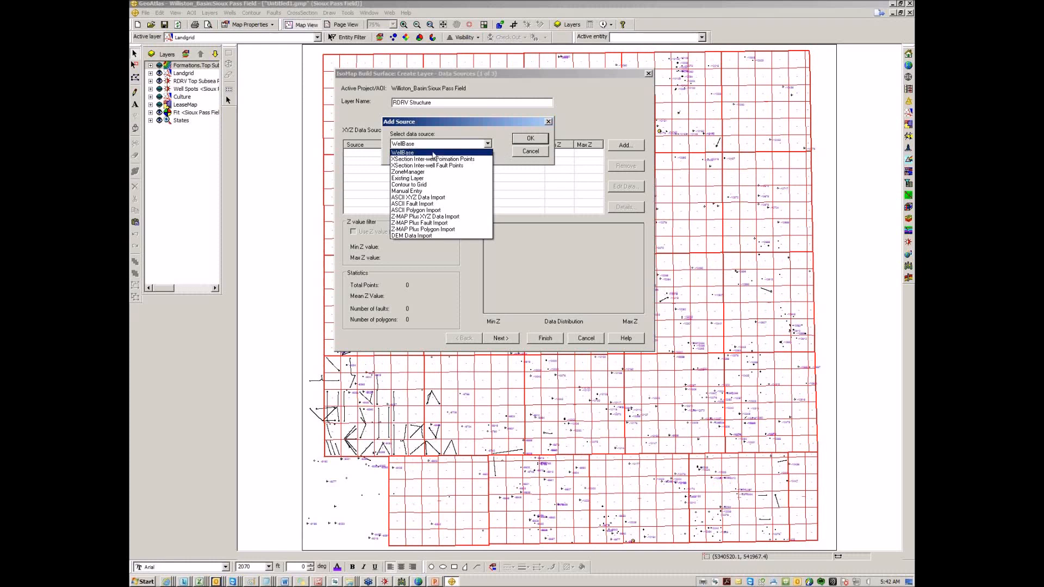
click(433, 154)
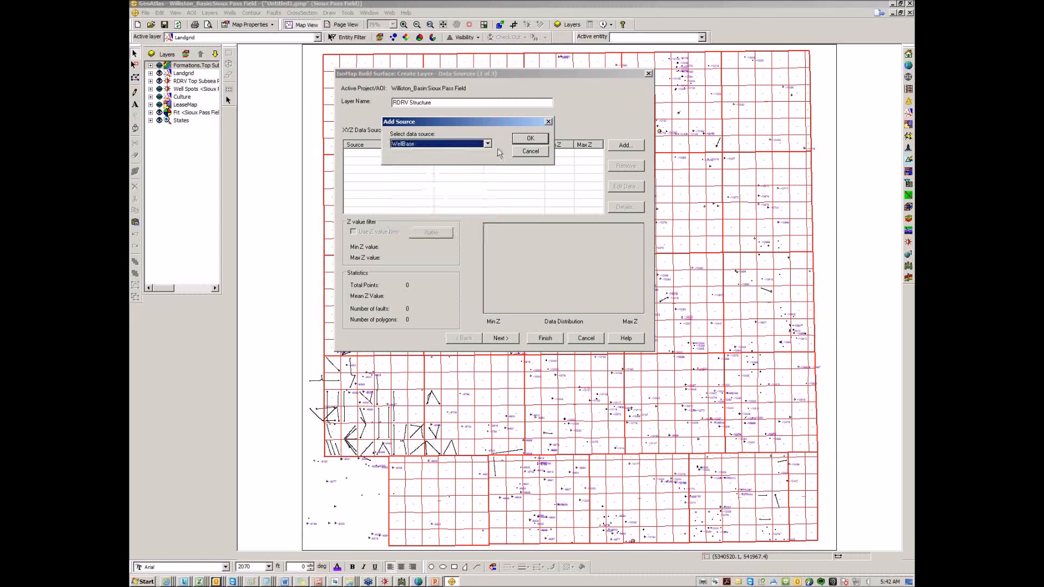
click(525, 139)
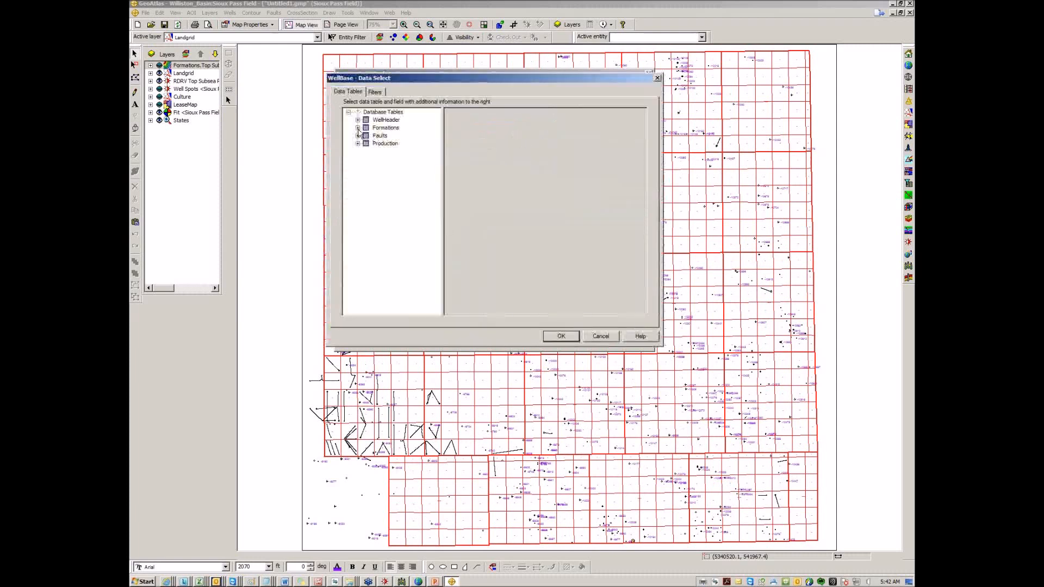
- Choose Top Subsea from the Formations table as the data field and RDRV as the formation
click(358, 129)
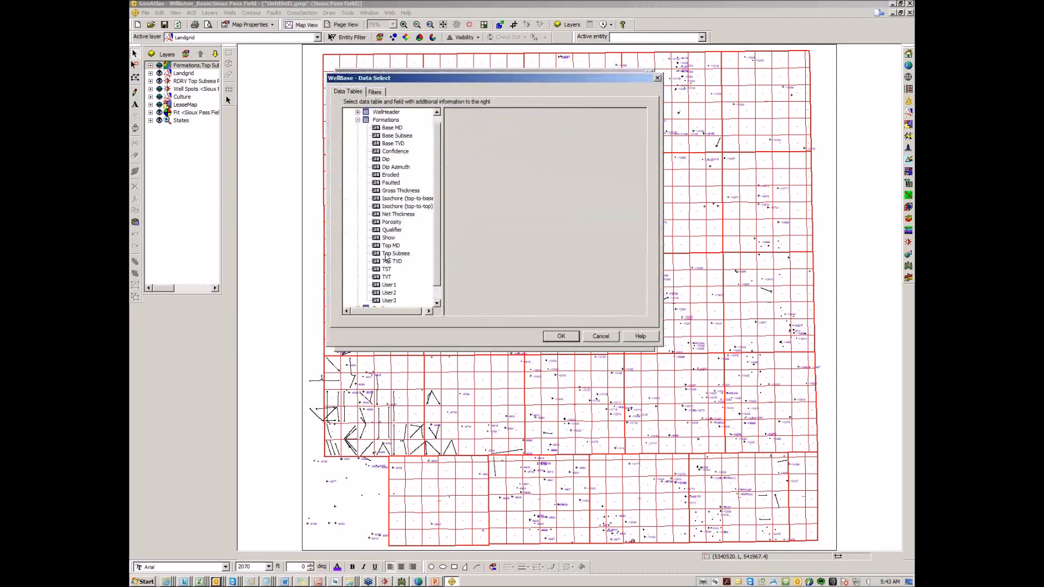
click(396, 253)
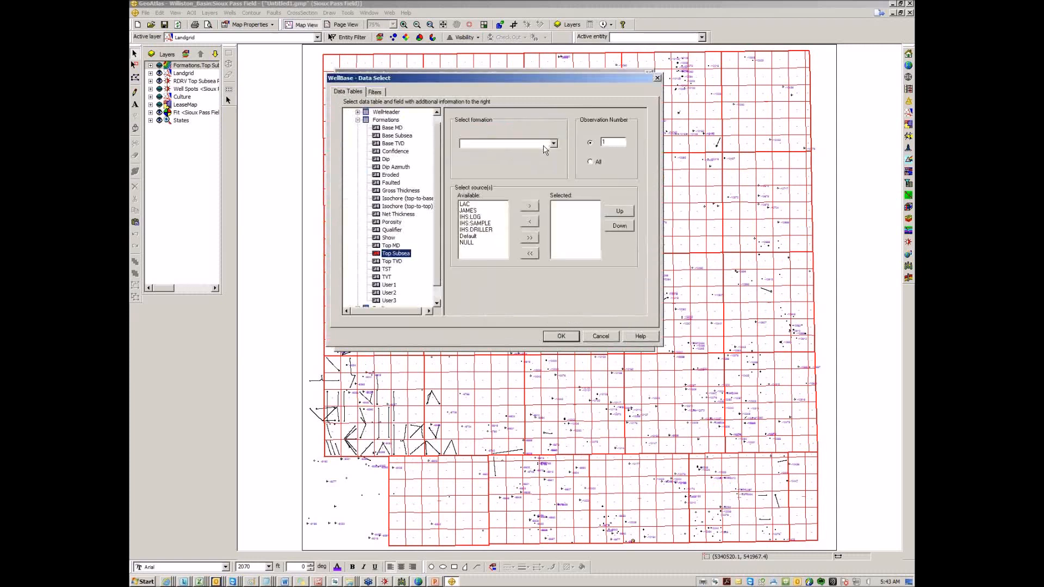
click(544, 144)
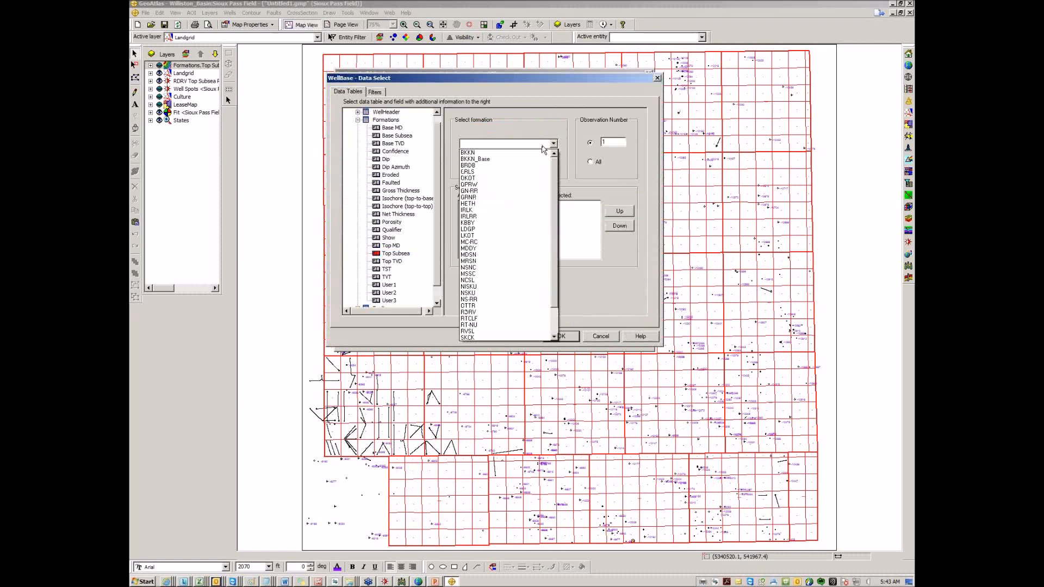
key(r)
key(Return)
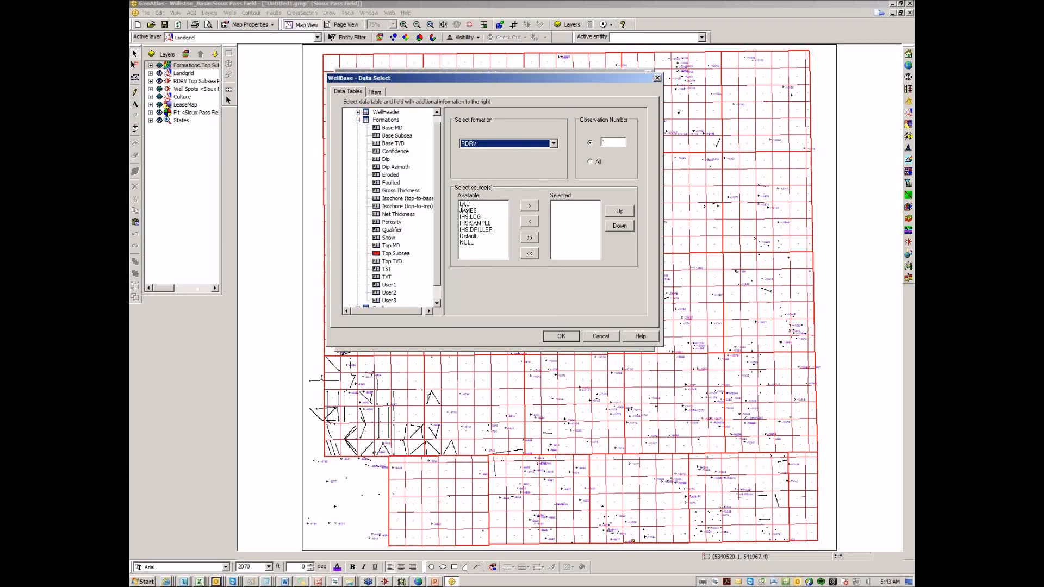
- Add LAC to the selected sources for the RDRV top subsea data
click(463, 205)
click(528, 206)
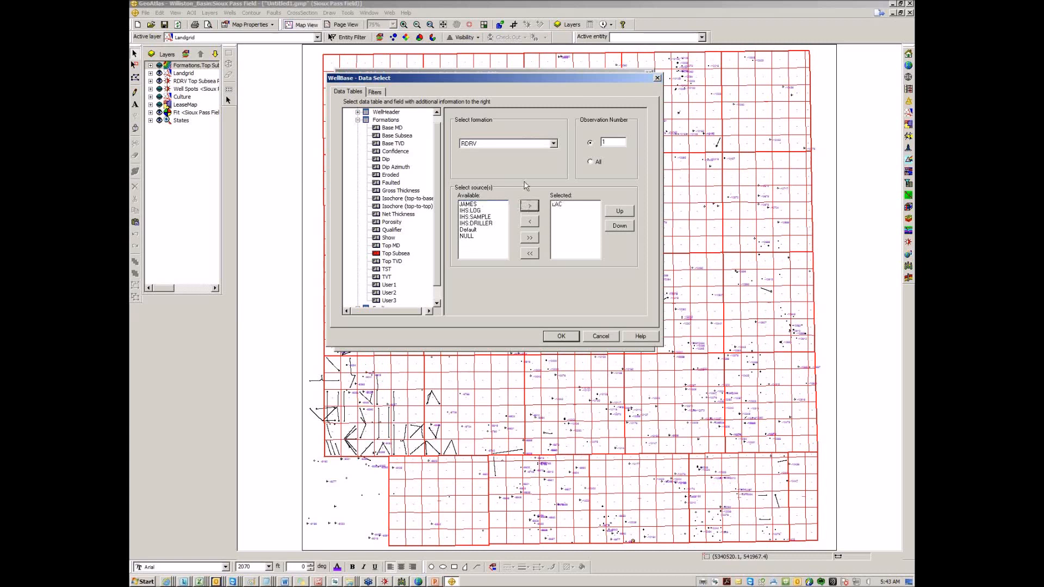
- Add JAMES, IHS:LOG, IHS:SAMPLE and IHS:DRILLER to the selected sources for the RDRV Top Subsea data
click(466, 204)
click(535, 208)
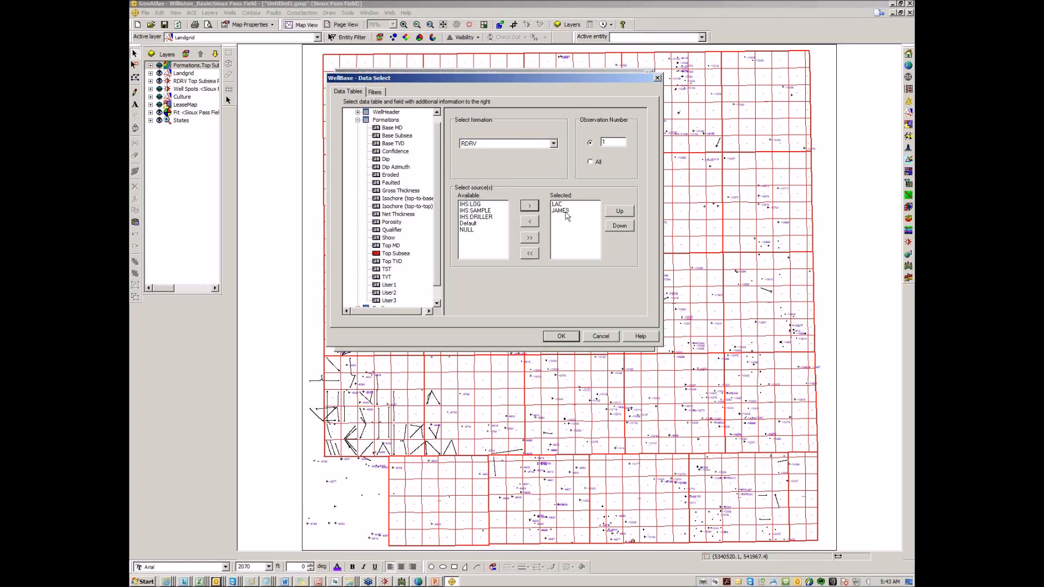
click(471, 205)
click(528, 209)
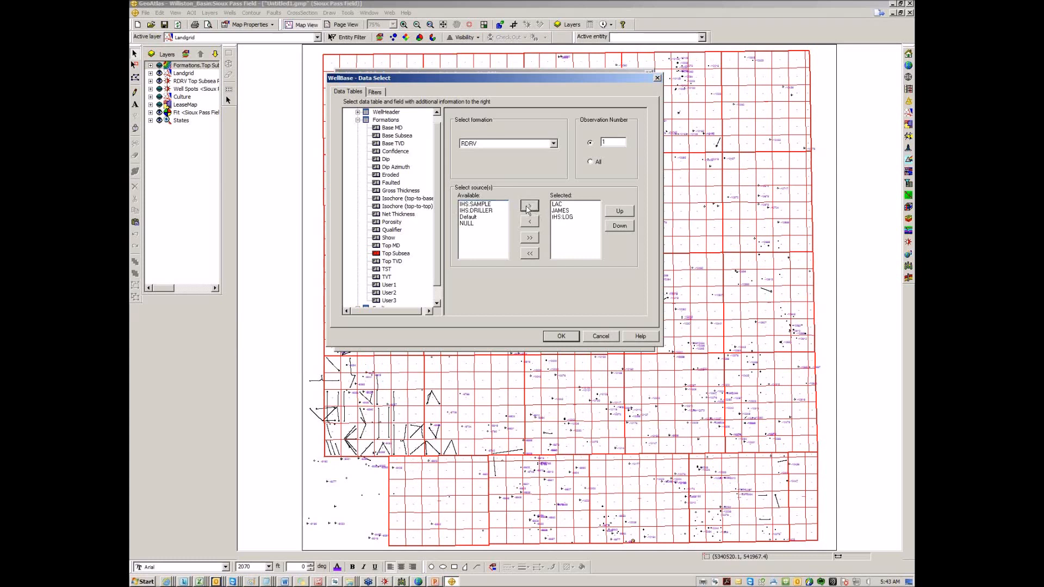
click(477, 204)
click(529, 205)
click(474, 204)
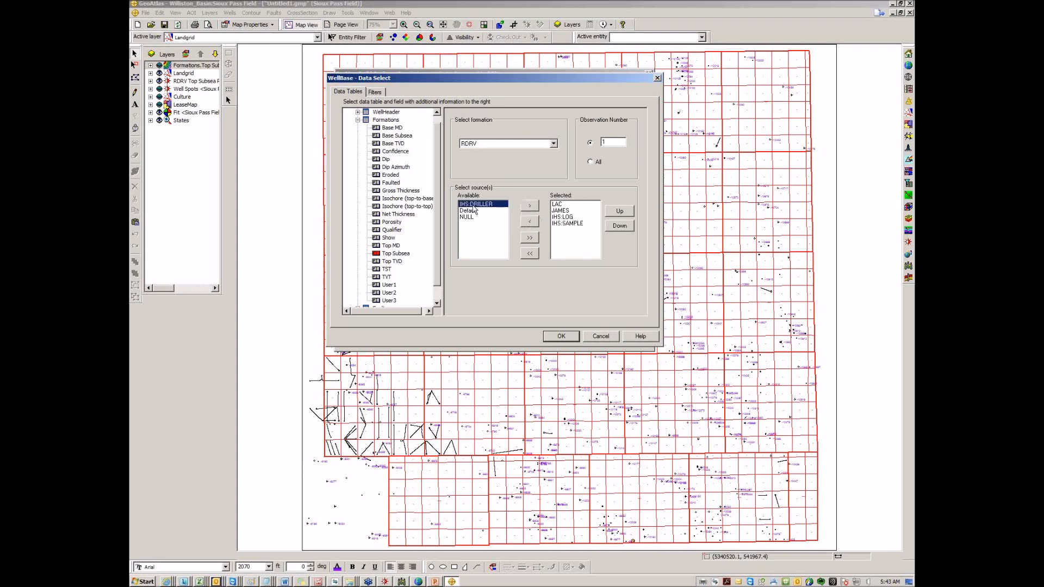
click(529, 207)
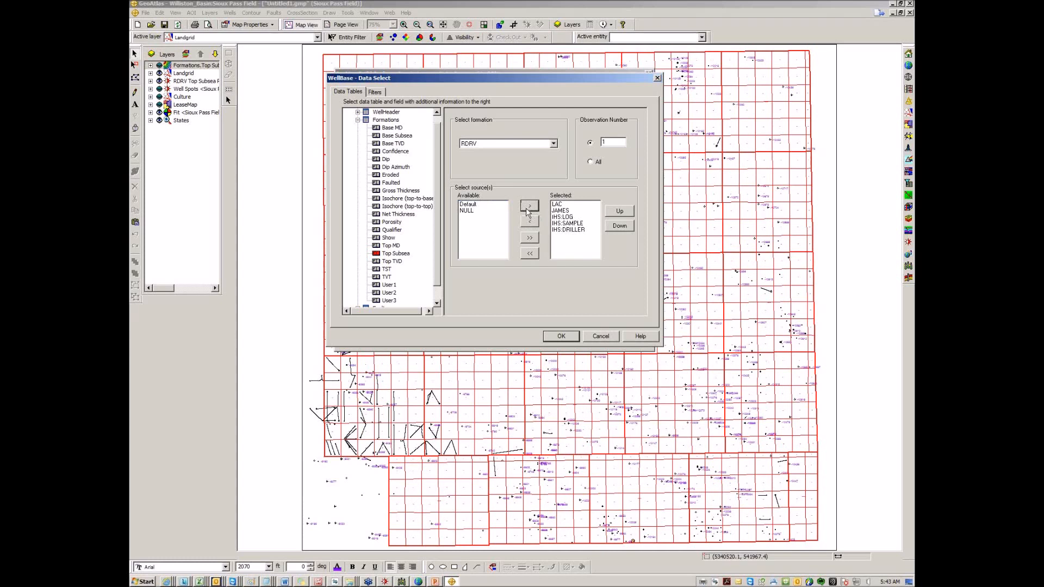
- Rank IHS:DRILLER above IHS:SAMPLE in the source preference and build the RDRV Structure layer
click(568, 230)
click(617, 212)
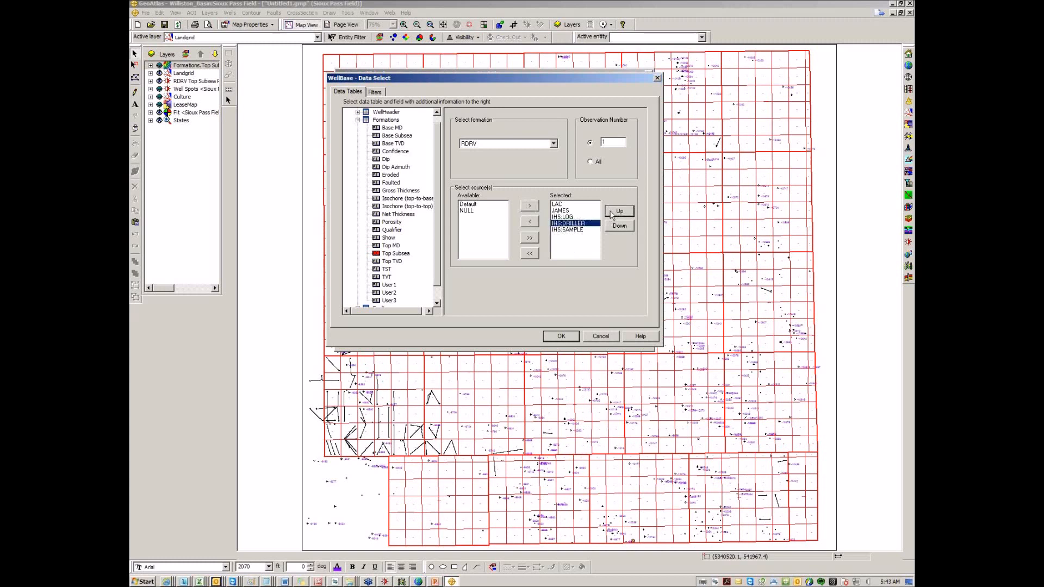
click(561, 336)
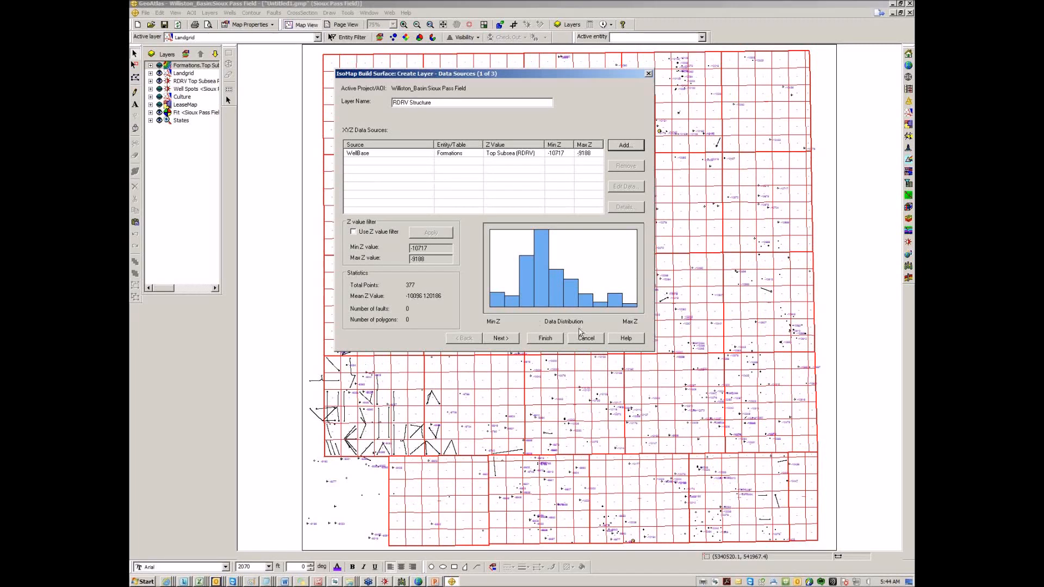
click(544, 340)
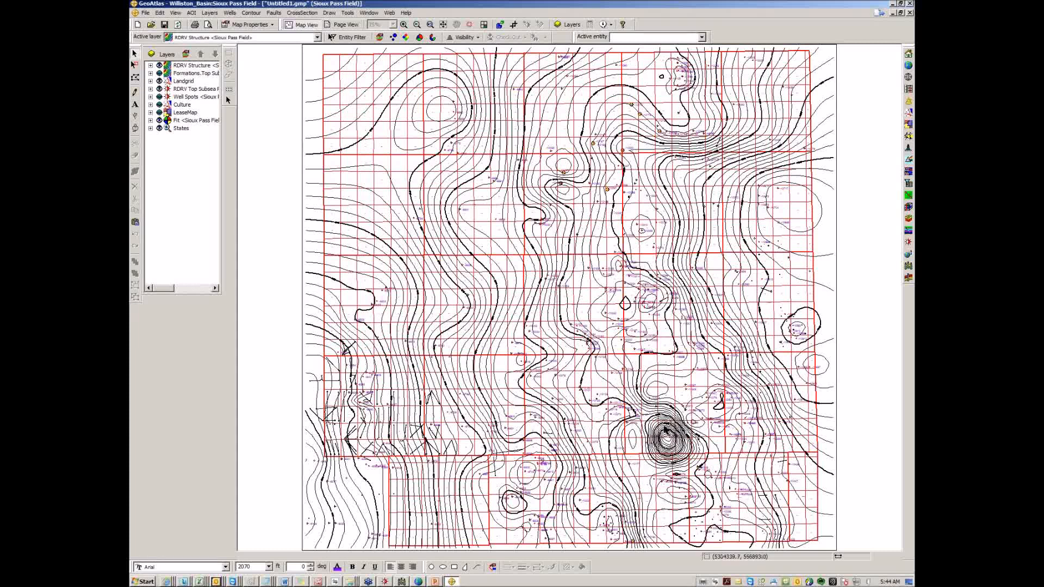
- Make RDRV Top Subsea Picks the active layer to investigate the bull's-eye in the southeastern contours
mouse_move(675, 438)
click(404, 25)
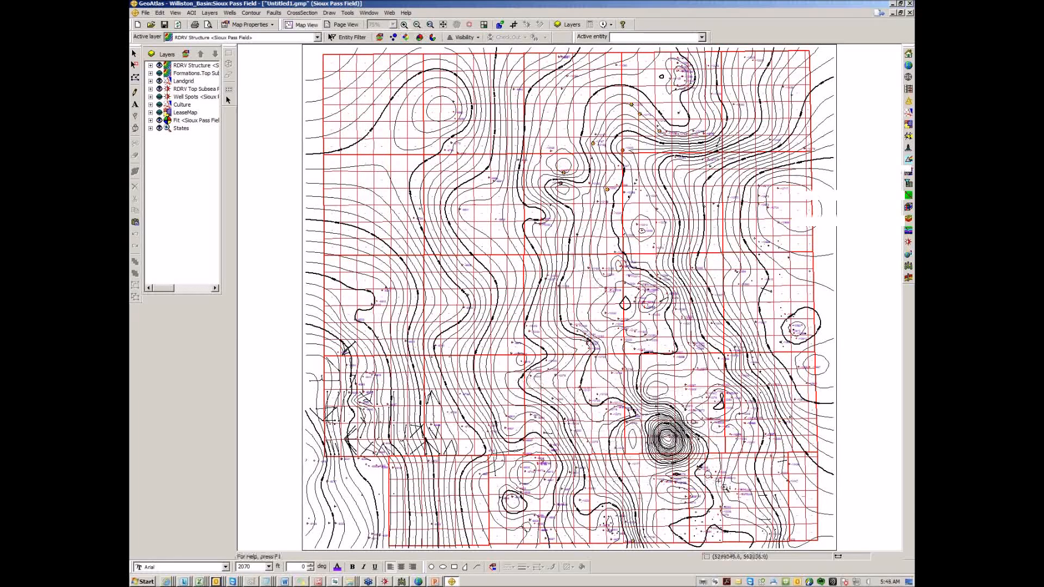
drag(575, 387, 718, 481)
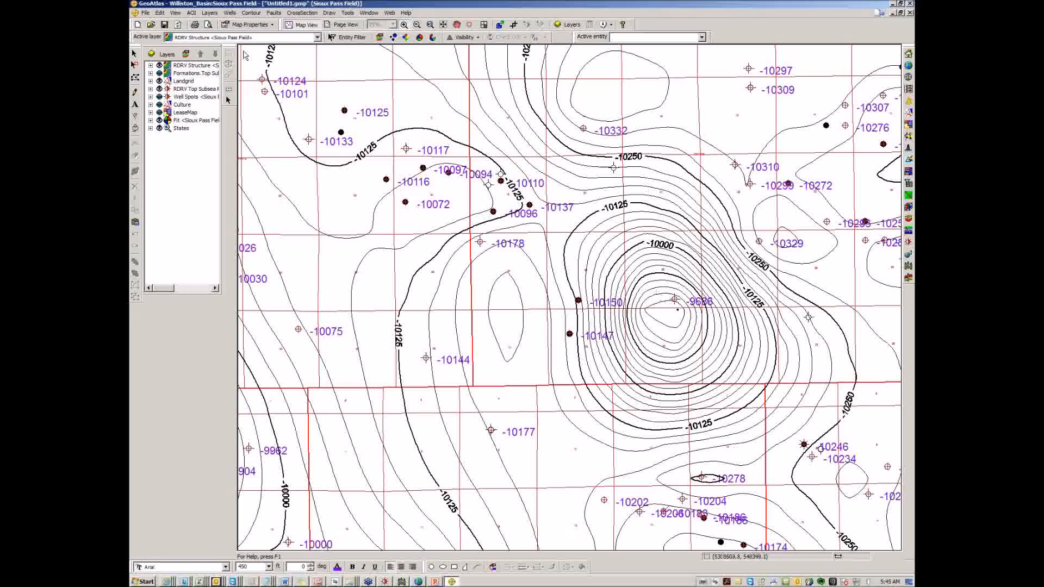
click(244, 40)
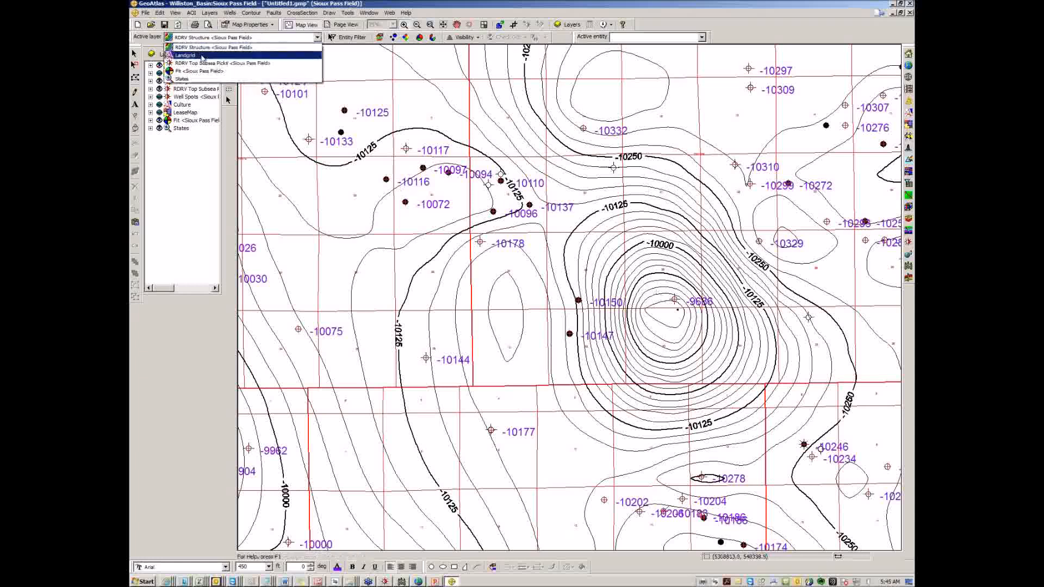
click(202, 63)
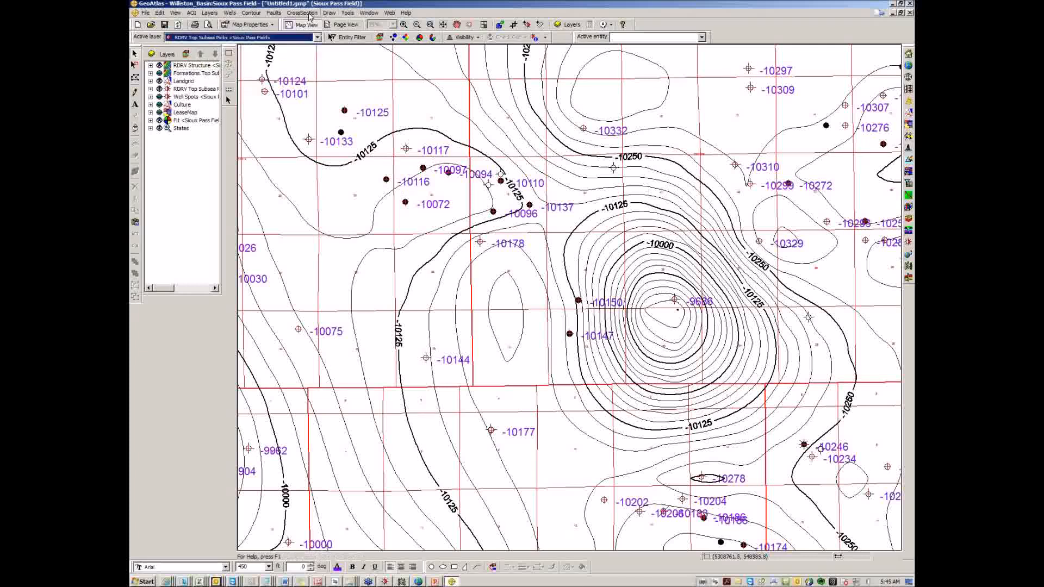
- Create a well-to-well cross section from the -10150 well to the -9686 well with the RDRV_Correlation.xst template
click(302, 13)
mouse_move(309, 25)
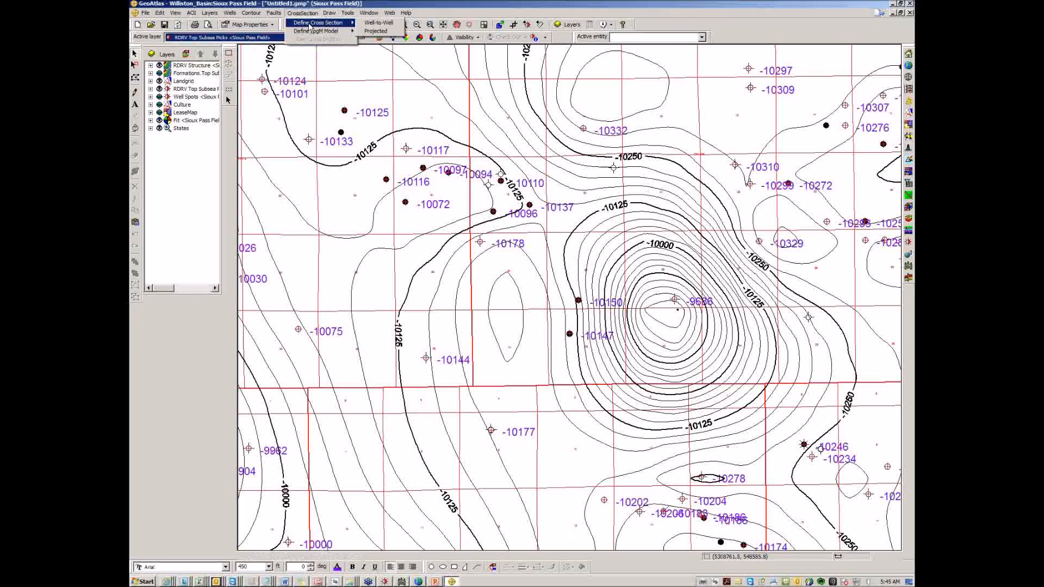
click(382, 27)
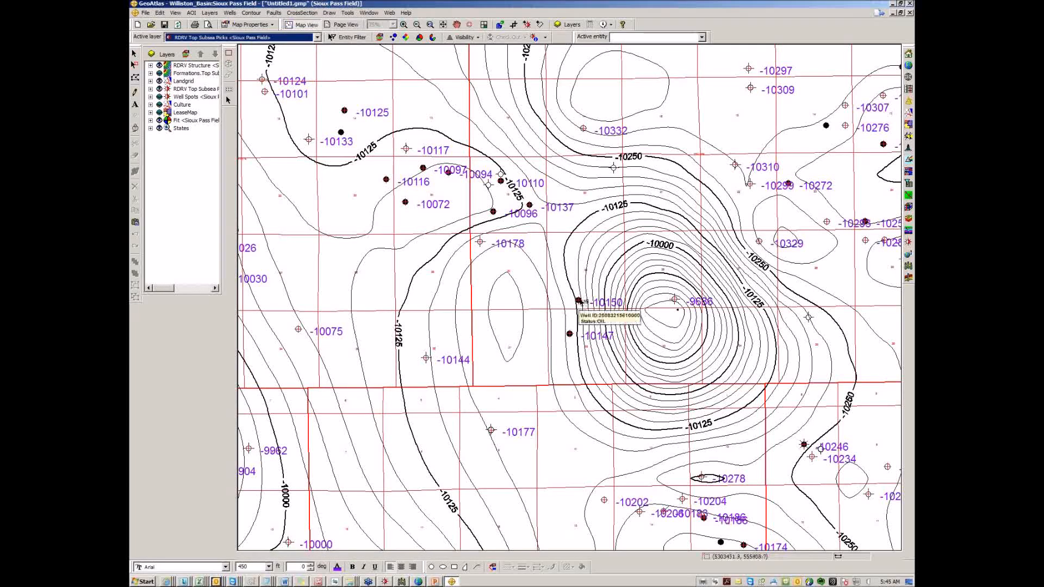
click(579, 300)
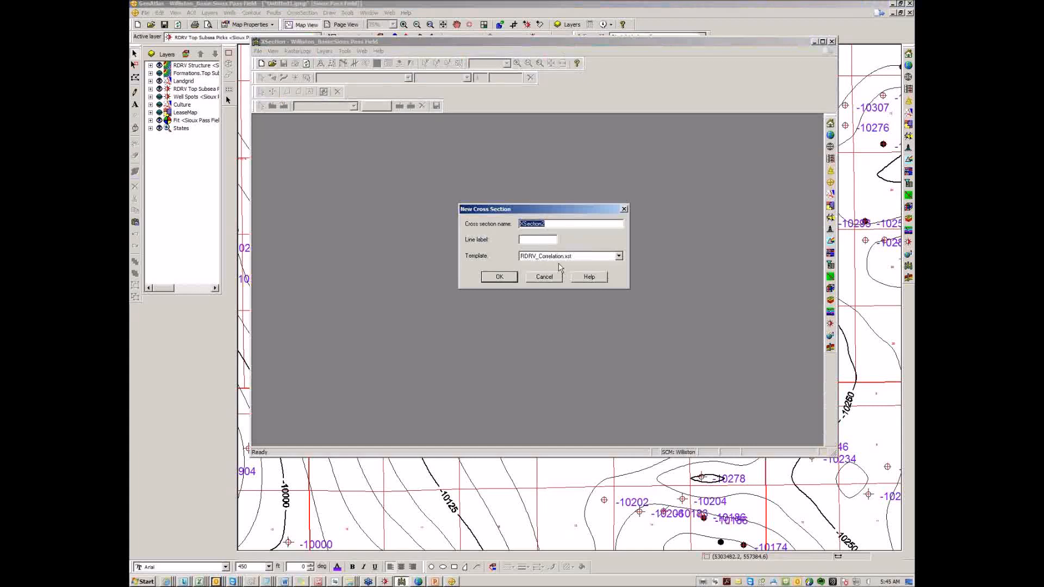
click(500, 280)
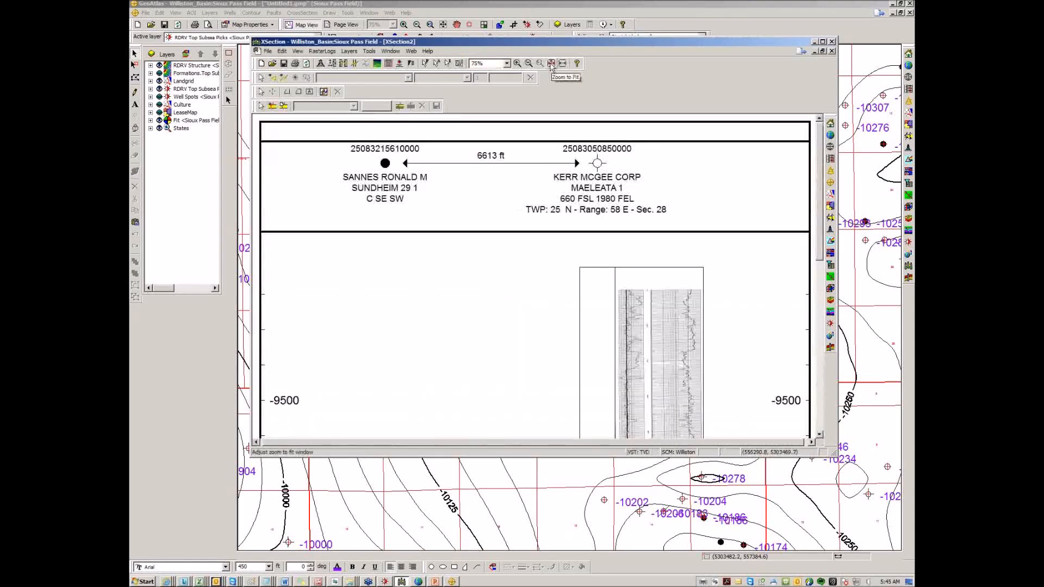
- Move the RDRV pick in the MAELEATA 1 well down to a depth of 12506.25
click(551, 63)
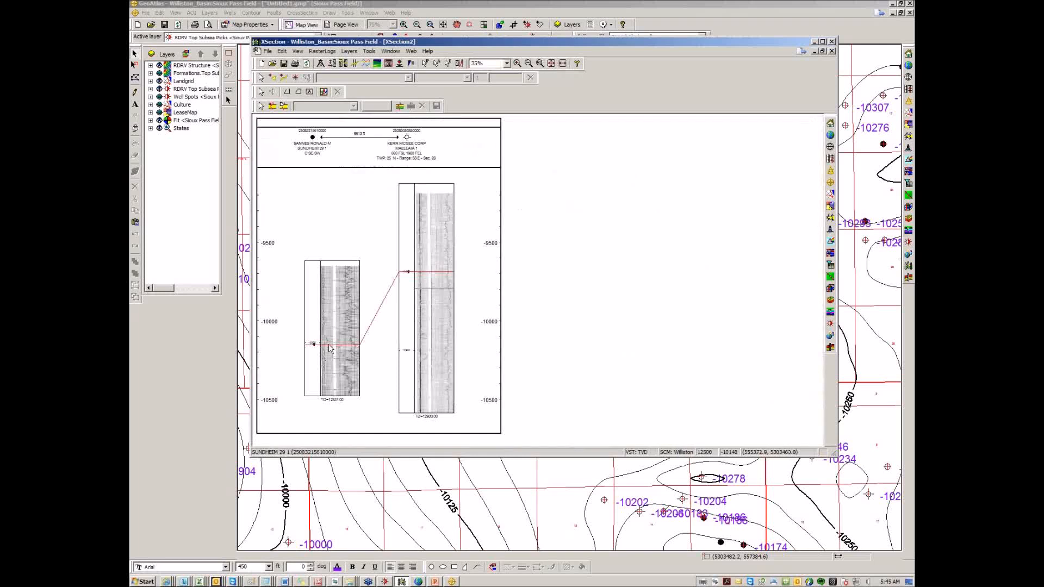
click(422, 272)
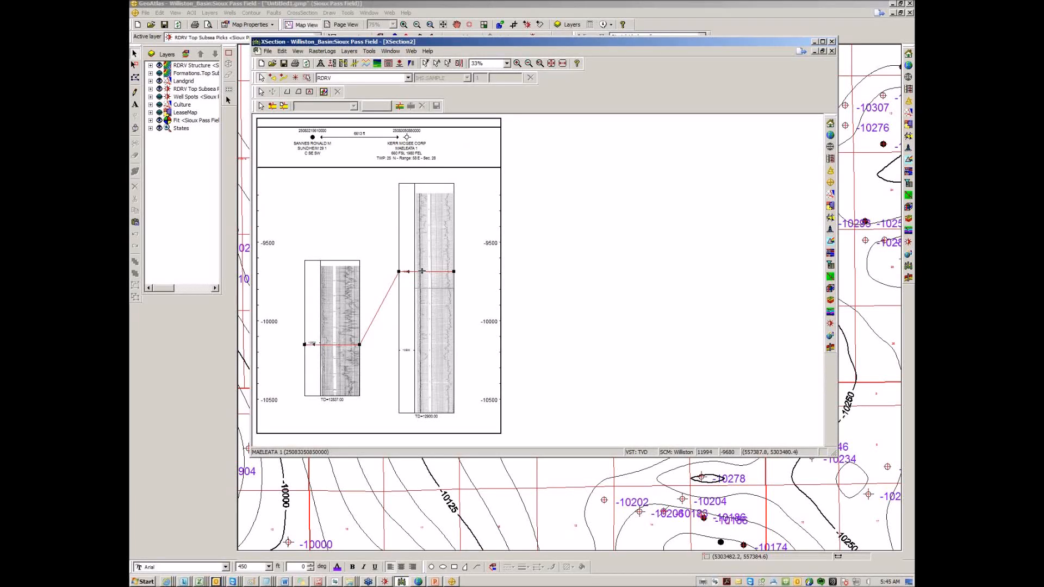
click(428, 351)
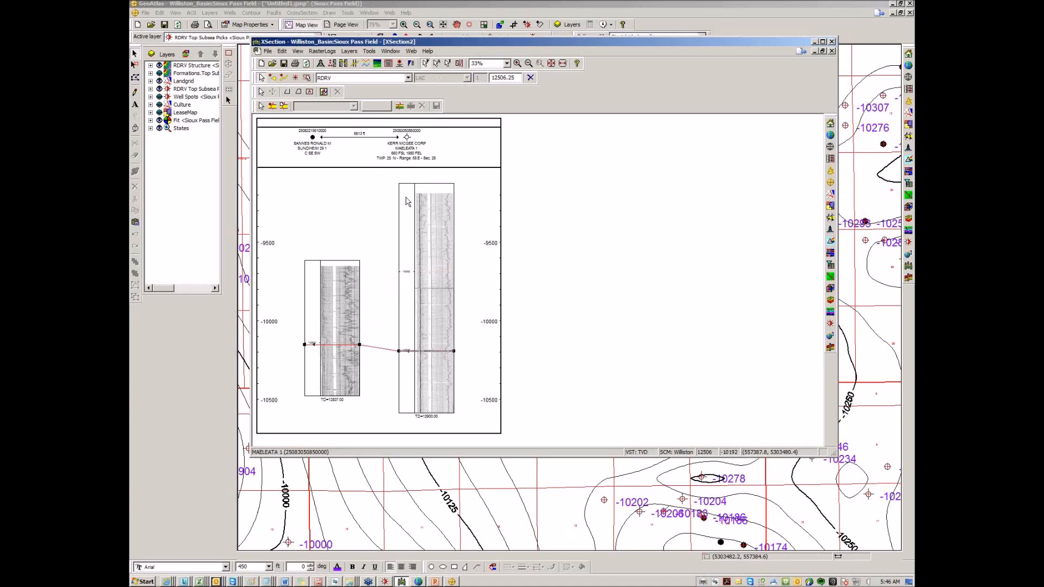
- Check the cross section's source preference order and the source used when saving edited picks
click(368, 53)
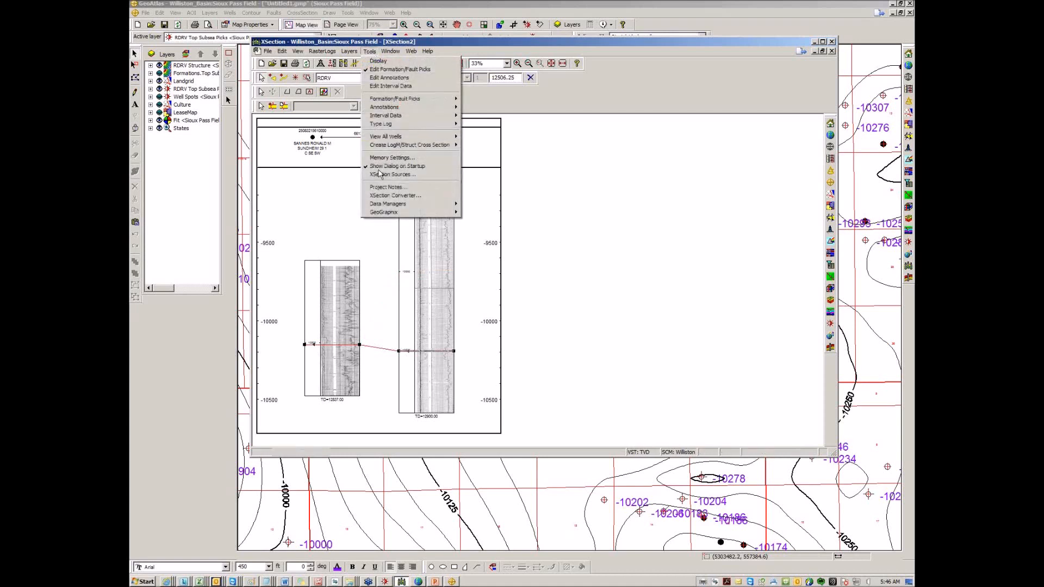
click(380, 174)
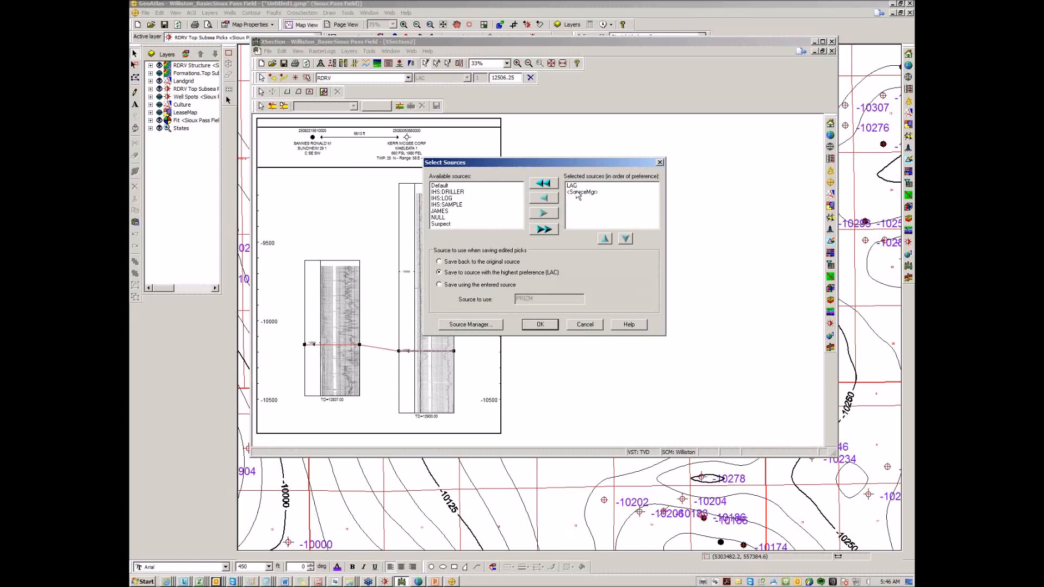
click(537, 327)
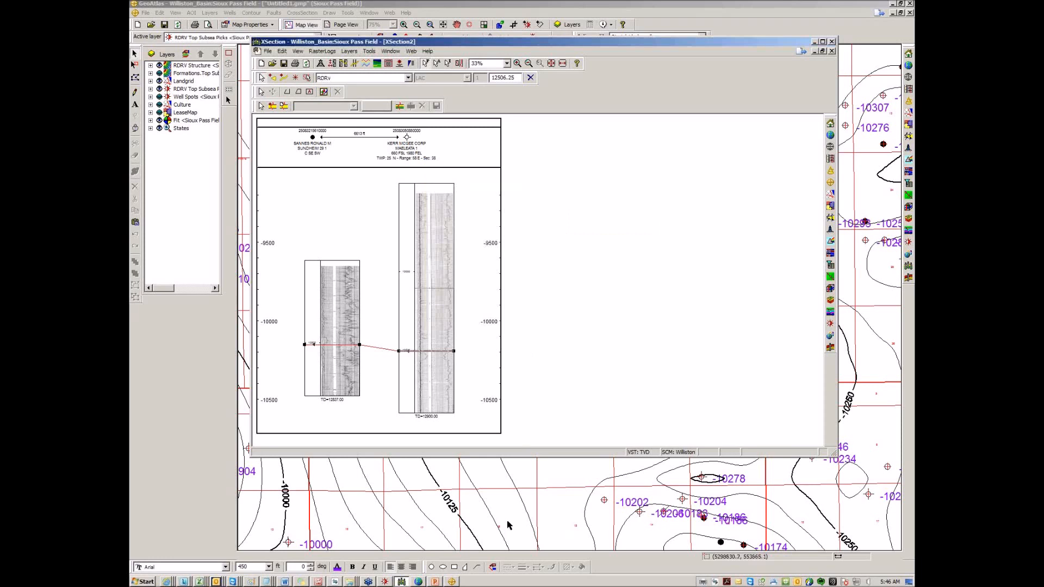
- Close the cross section without saving it and return to the map
click(526, 472)
right_click(401, 581)
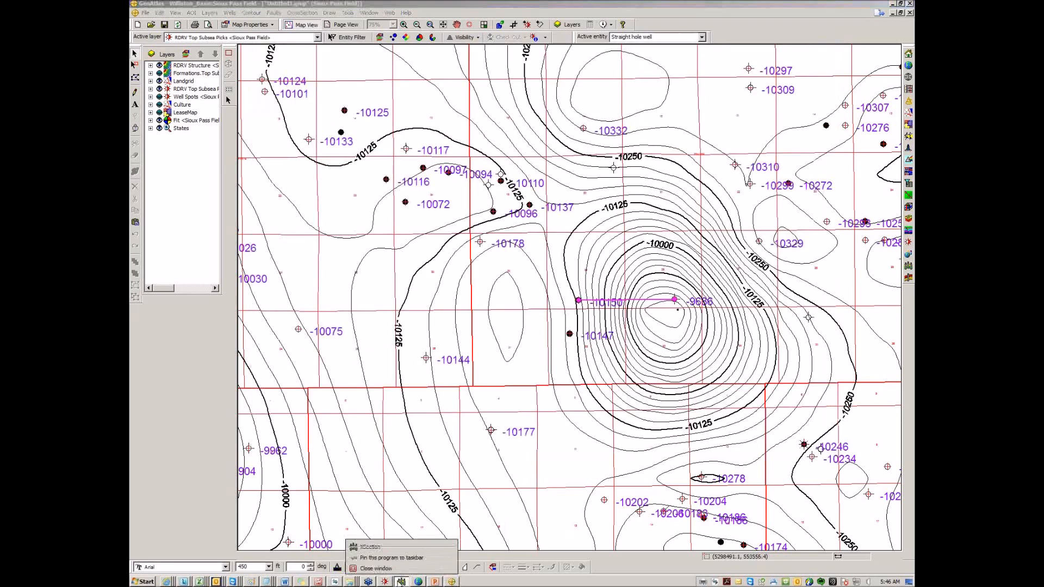
click(404, 563)
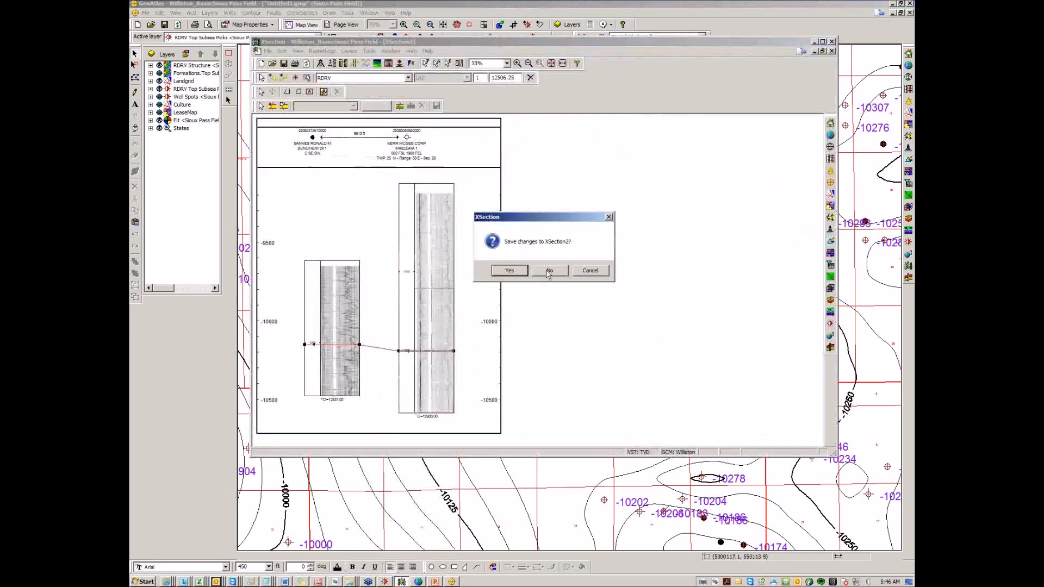
click(548, 270)
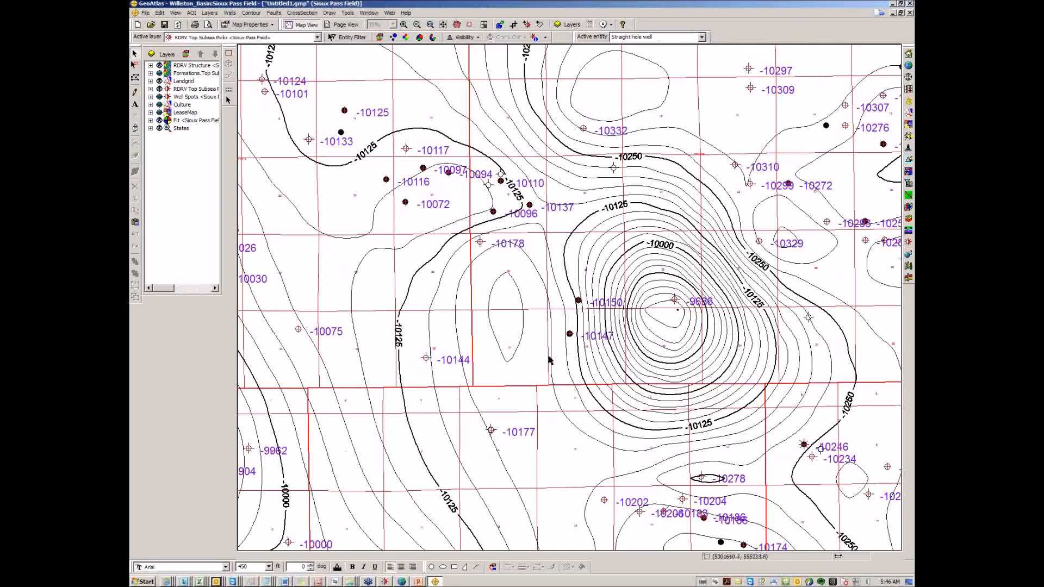
- Update the RDRV Structure layer by refreshing its WellBase data source and regridding the surface
right_click(182, 66)
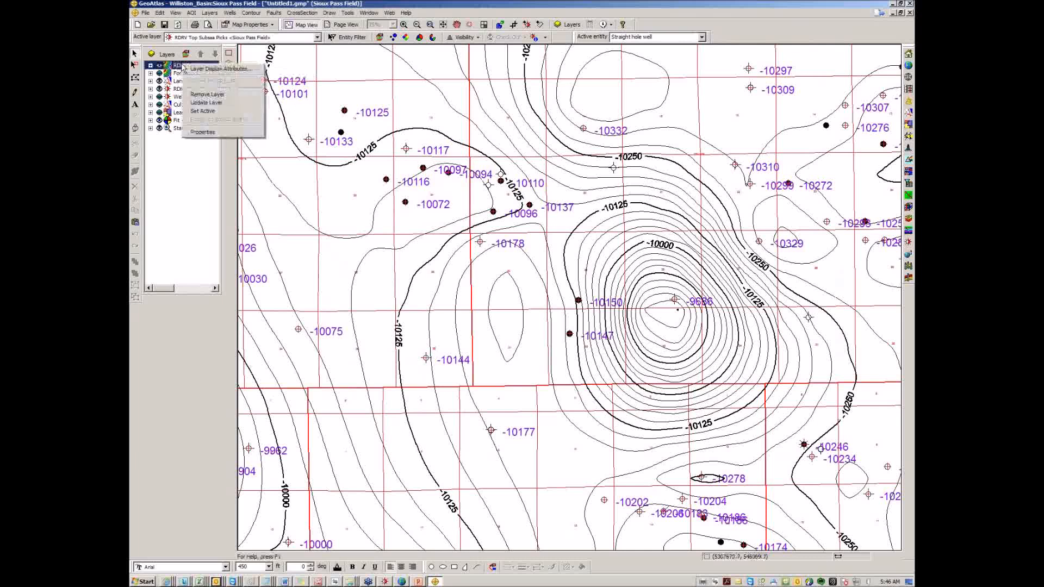
click(209, 102)
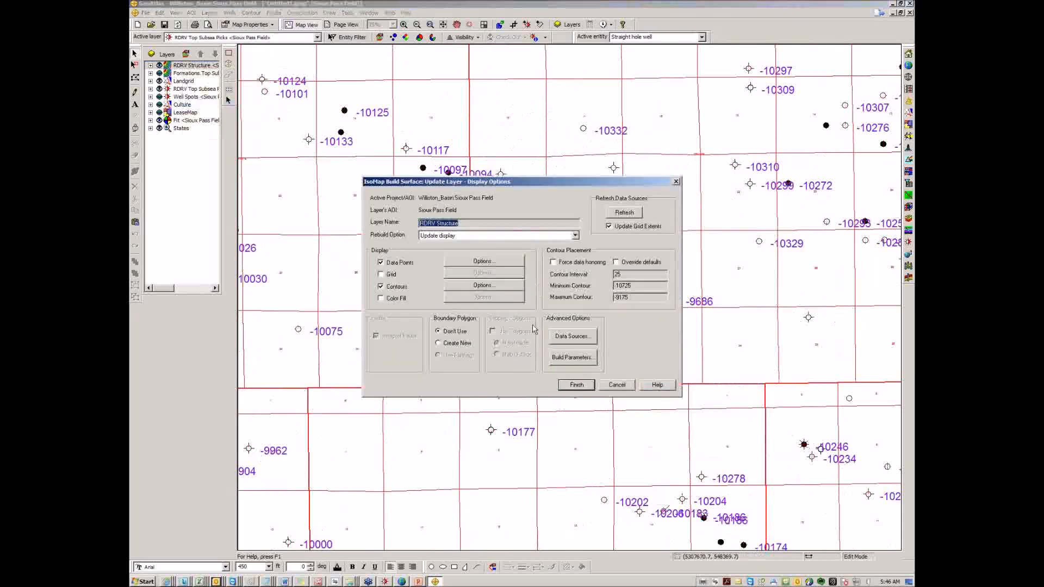
click(561, 338)
click(561, 338)
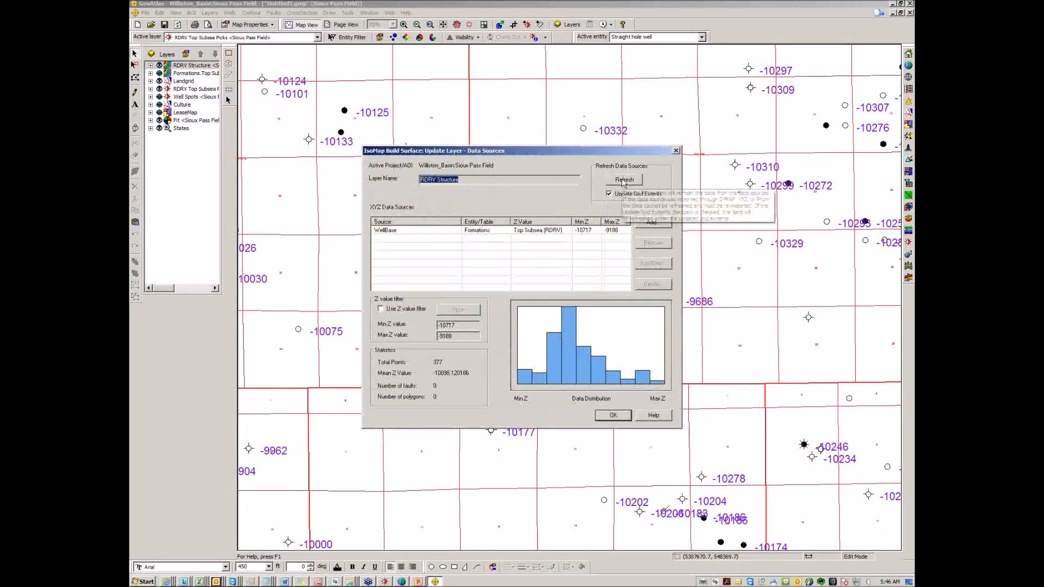
click(623, 181)
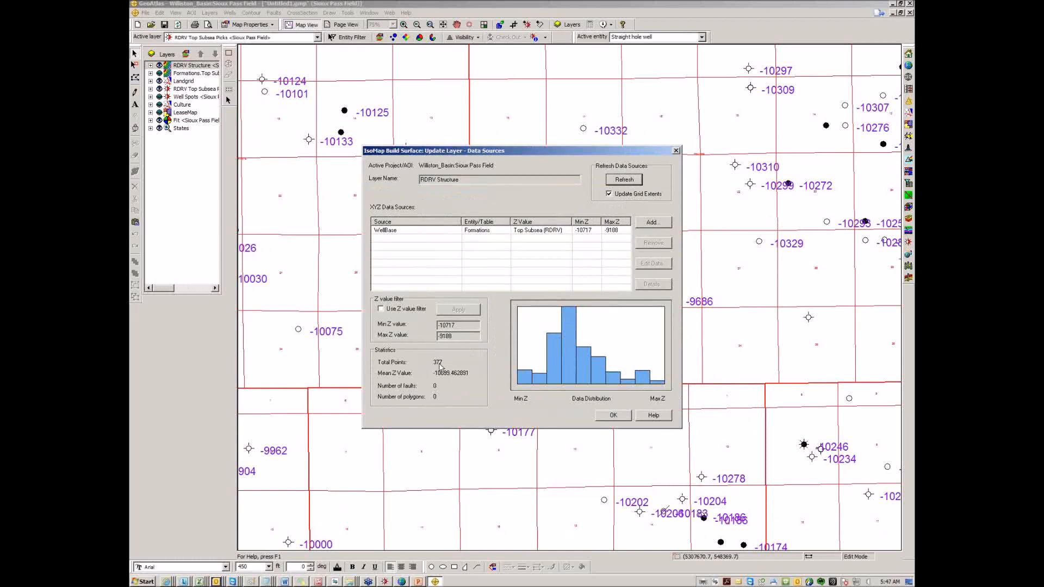
click(608, 417)
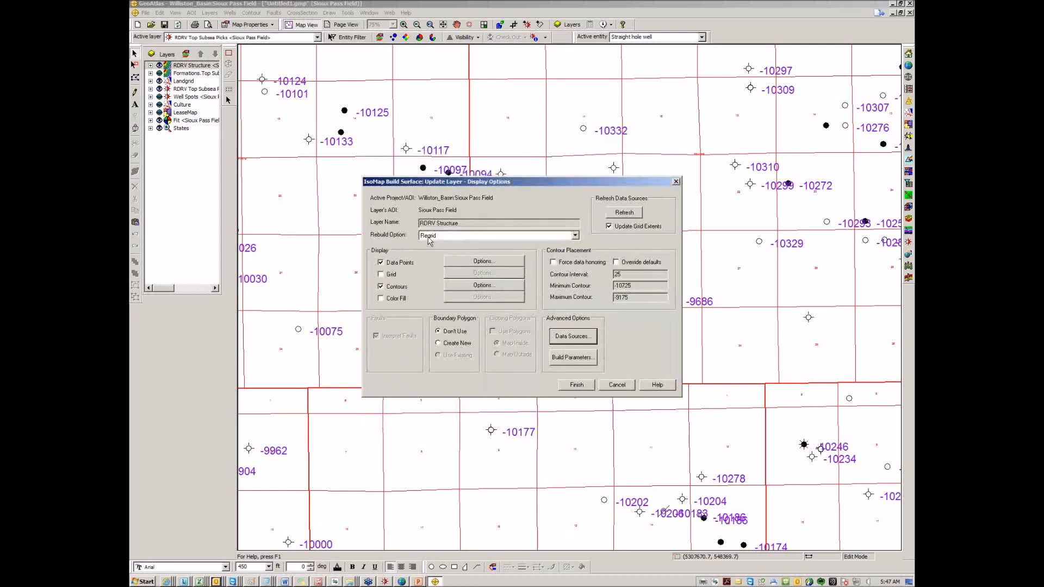
click(576, 385)
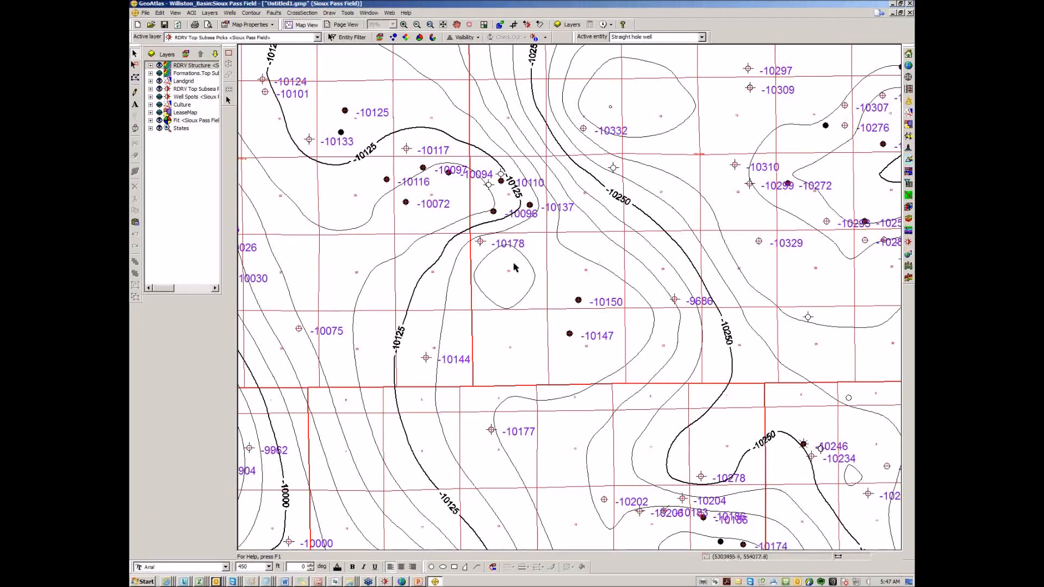
- Show the multiple-source Formations.Top Subsea RDRV layer and hide RDRV Structure to compare the contours around the corrected well
click(443, 26)
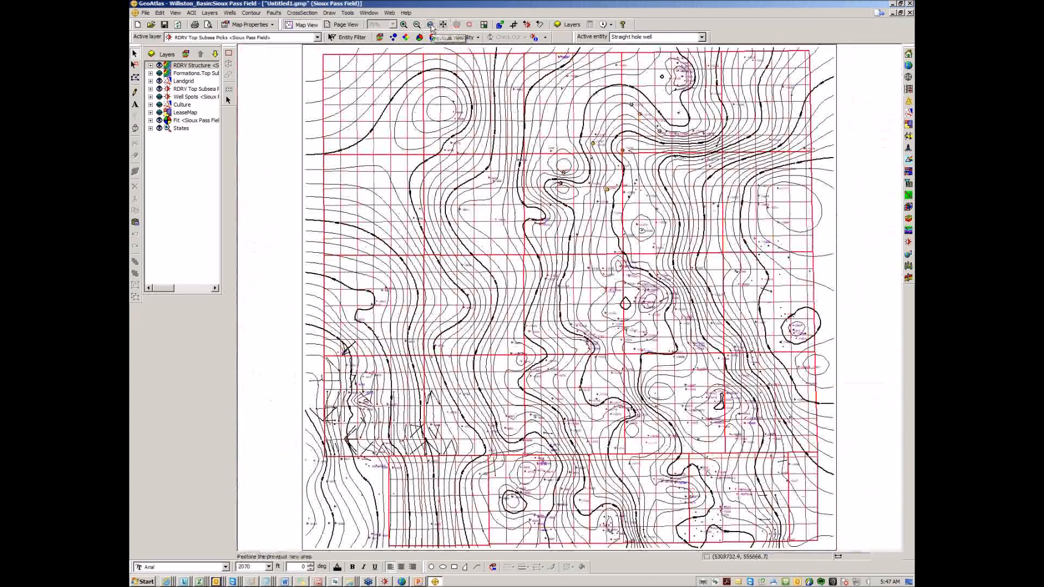
click(430, 25)
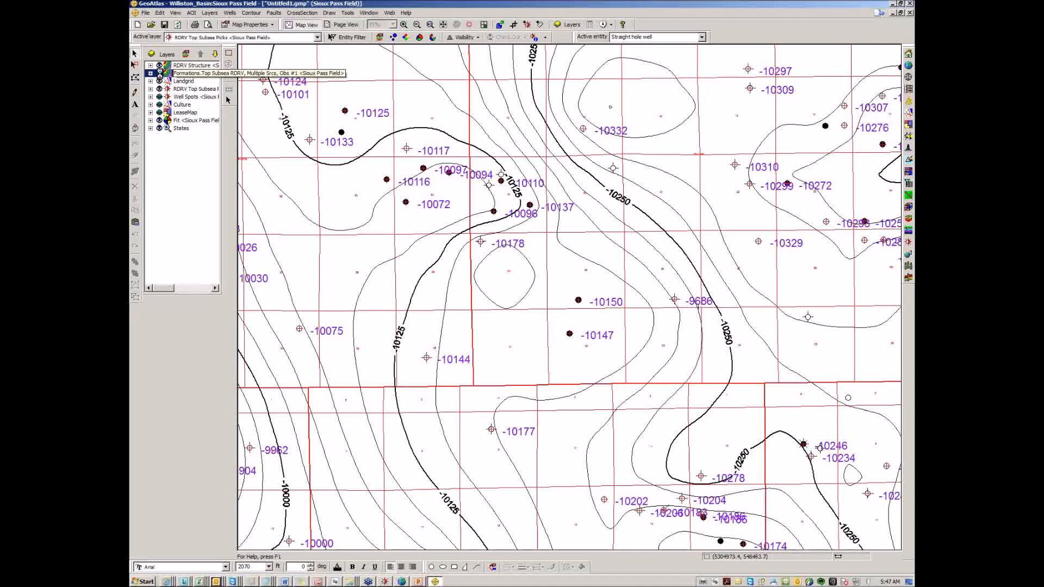
click(160, 72)
click(160, 65)
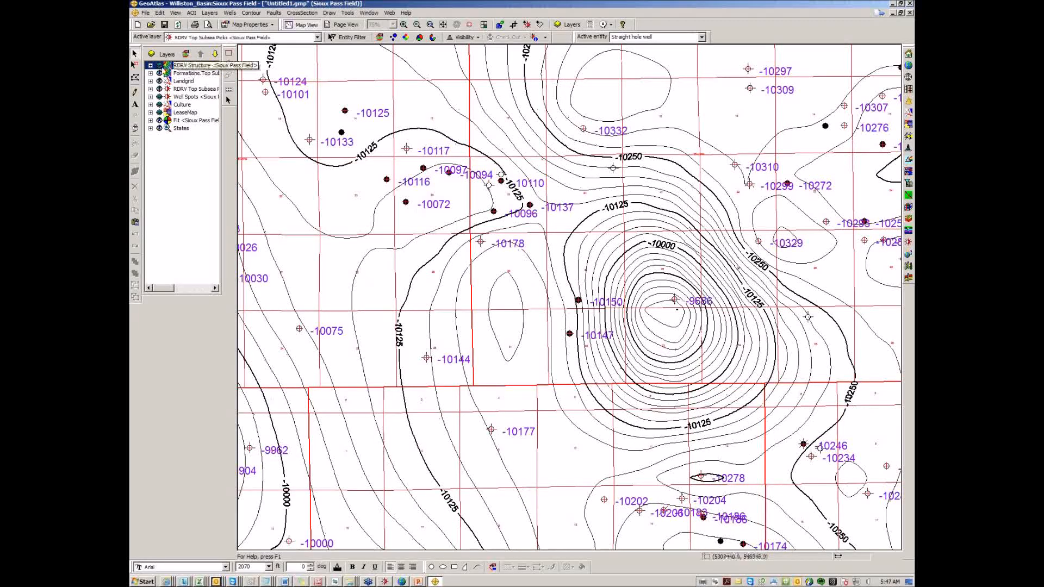
- Update the RDRV Top Subsea Picks layer, keeping the prioritized source list in the RDRV data posting properties
right_click(181, 89)
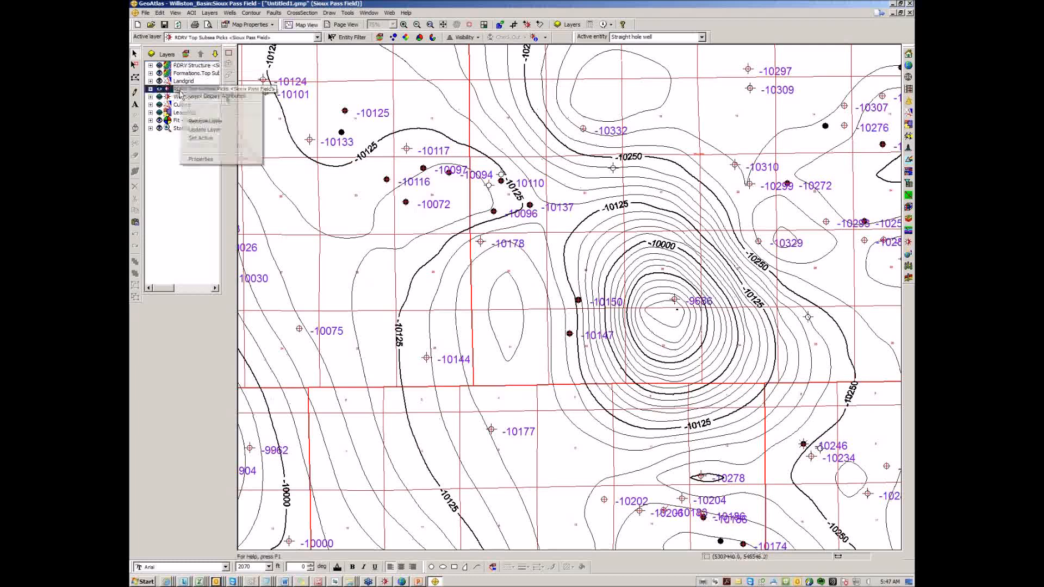
click(201, 132)
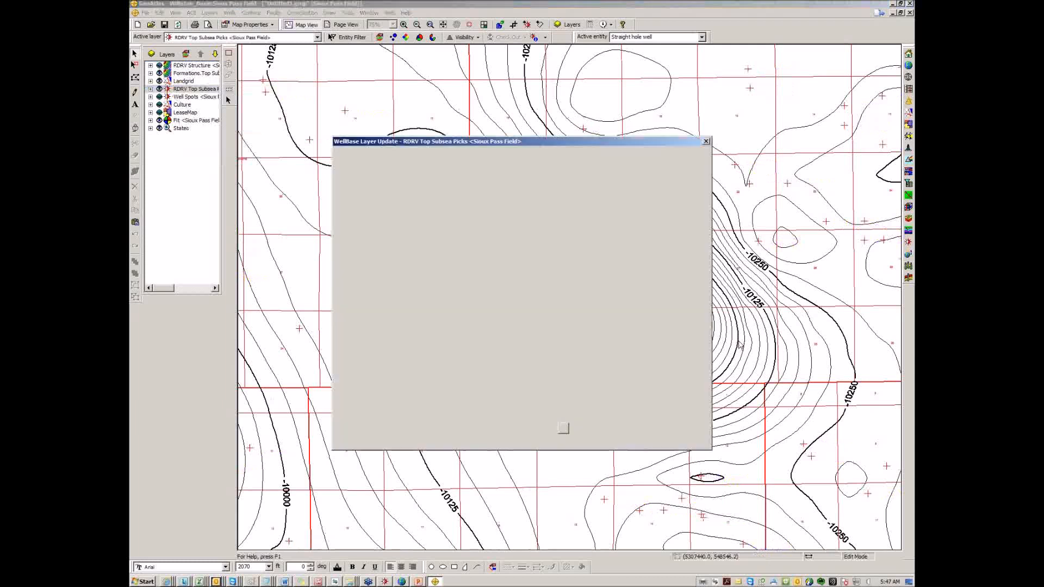
right_click(605, 298)
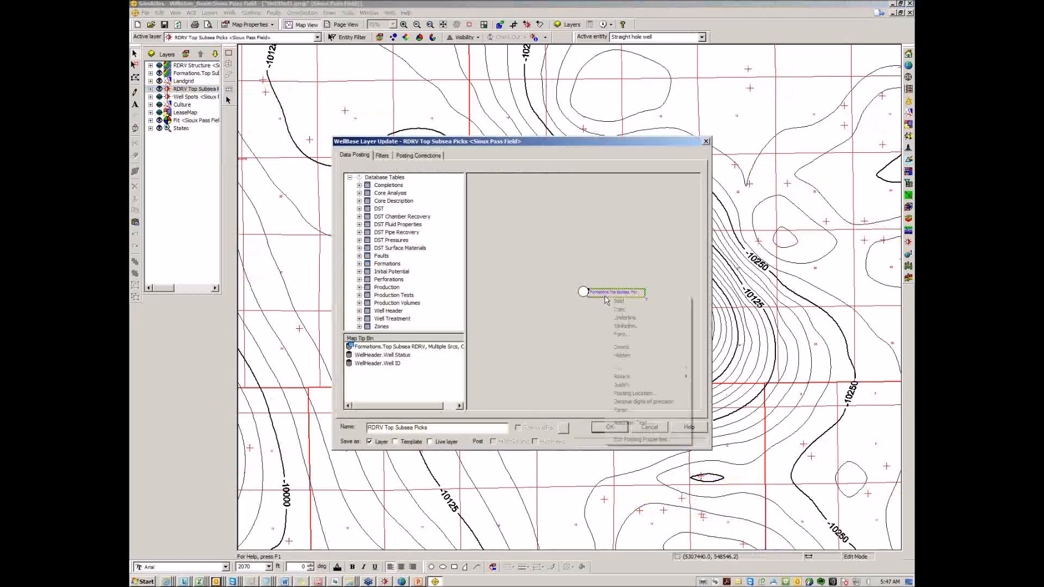
click(643, 439)
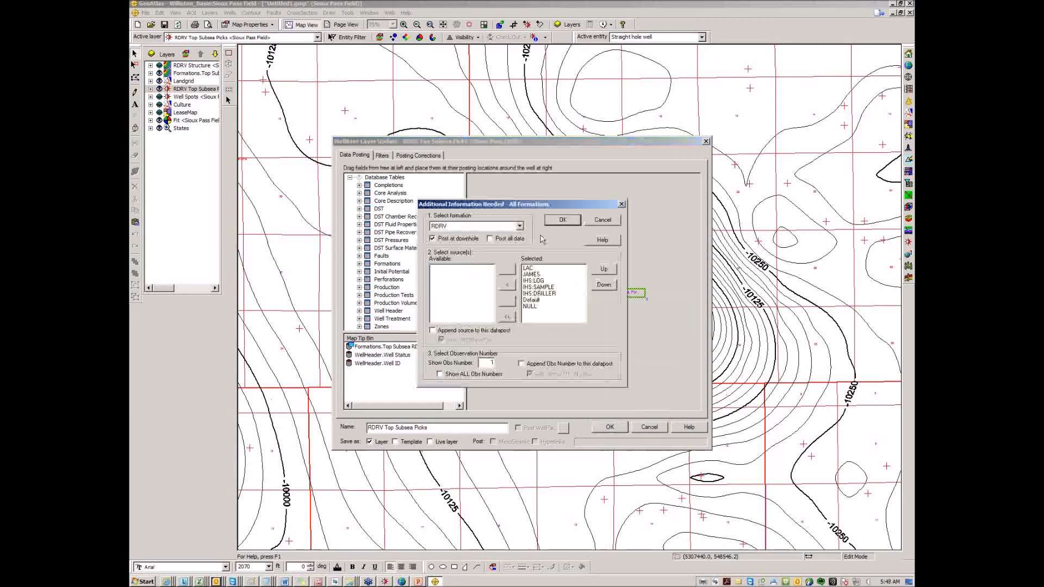
click(562, 220)
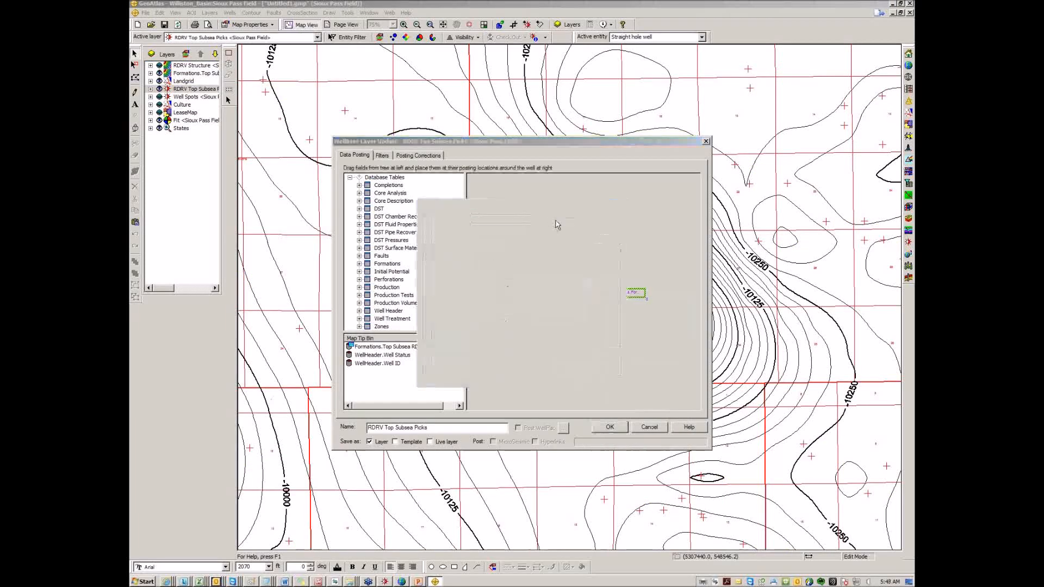
click(609, 428)
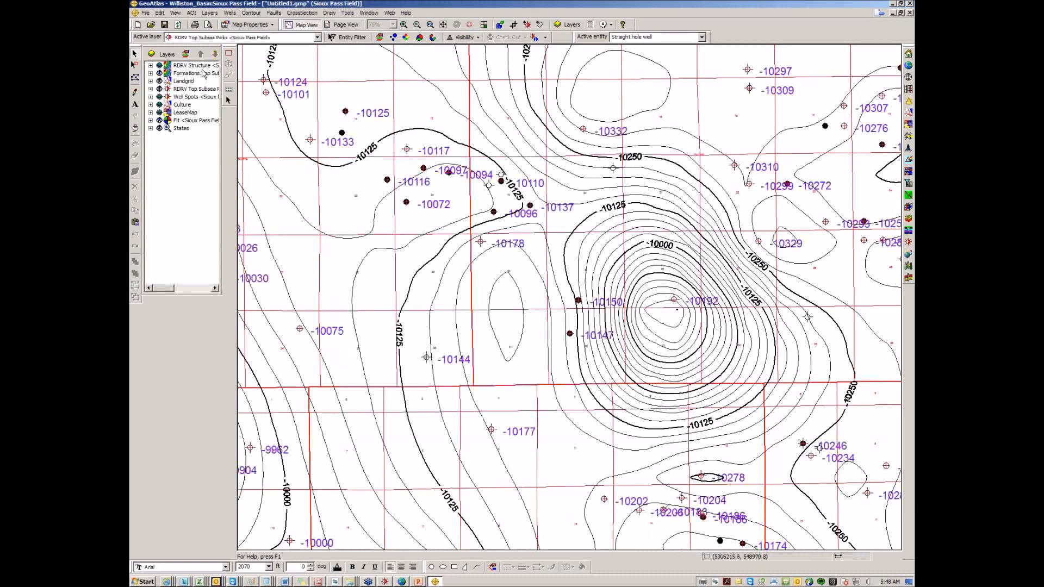
- Update the multiple-source Formations.Top Subsea RDRV layer by refreshing its data sources and rebuilding the surface
right_click(201, 76)
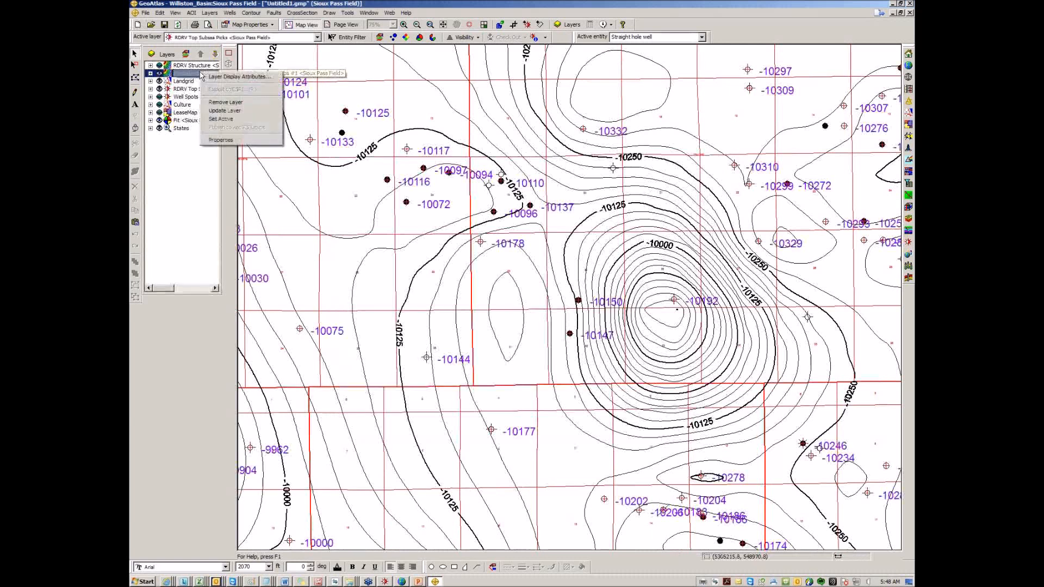
click(218, 112)
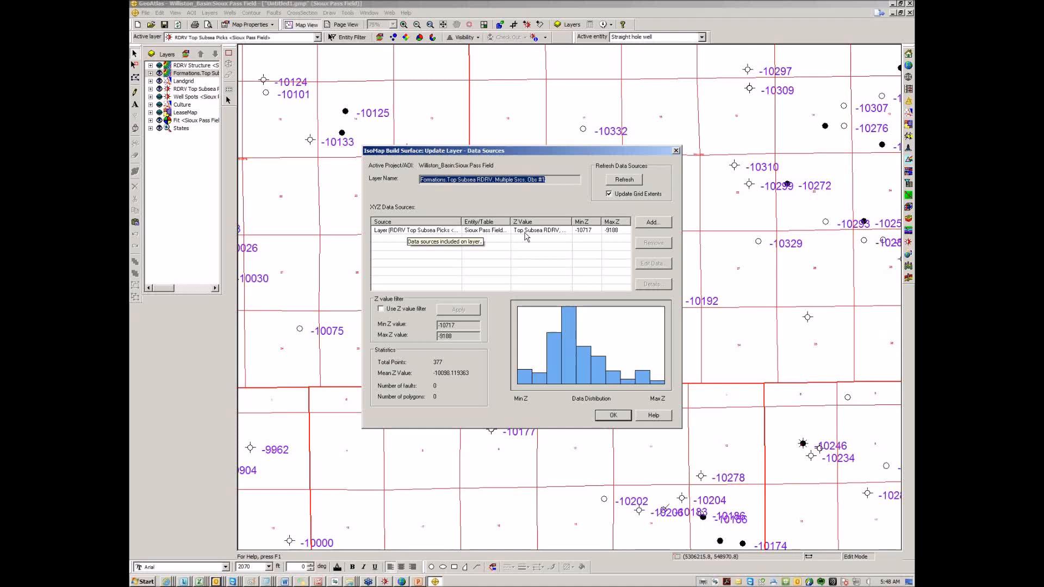
click(632, 182)
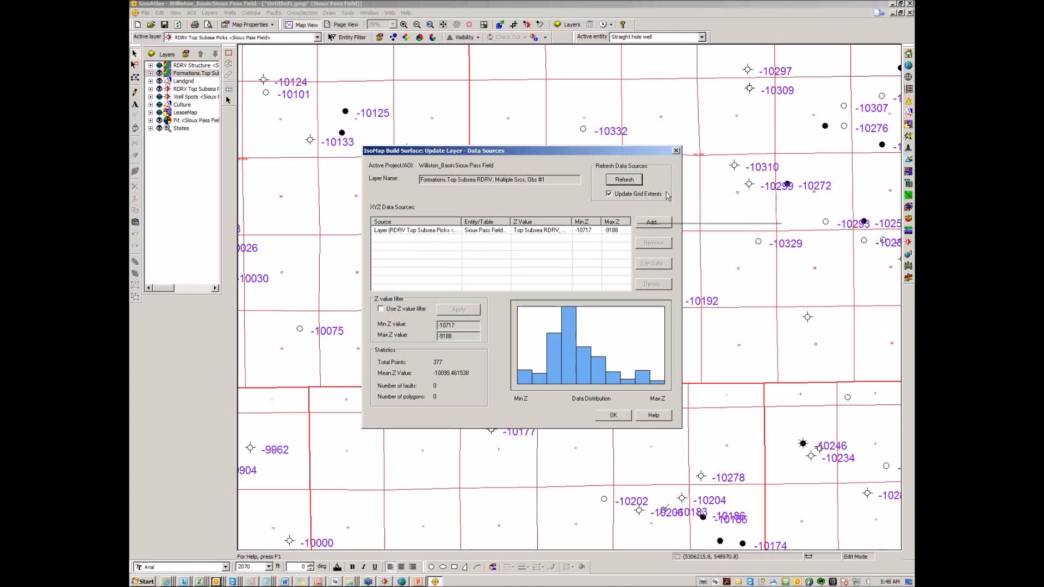
click(603, 416)
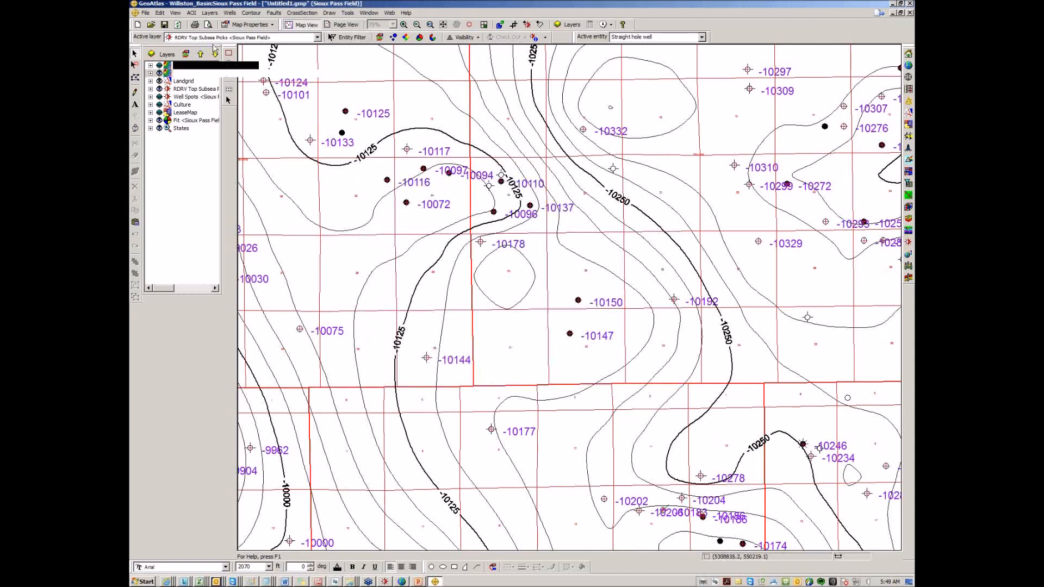
- Display the IsoMap surface grid mesh of the Formations.Top Subsea RDRV layer over the area around the highlighted wells
click(444, 24)
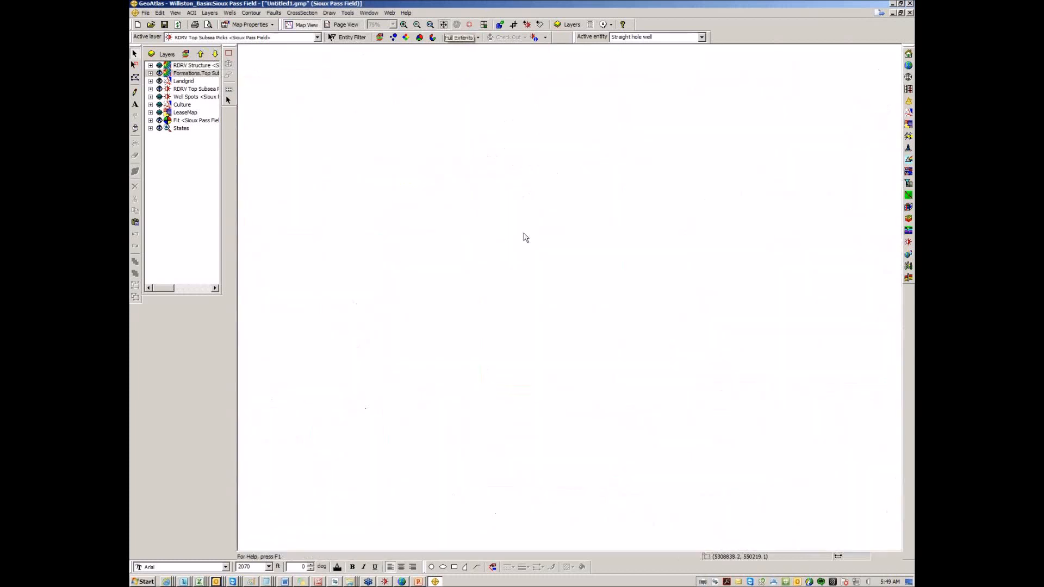
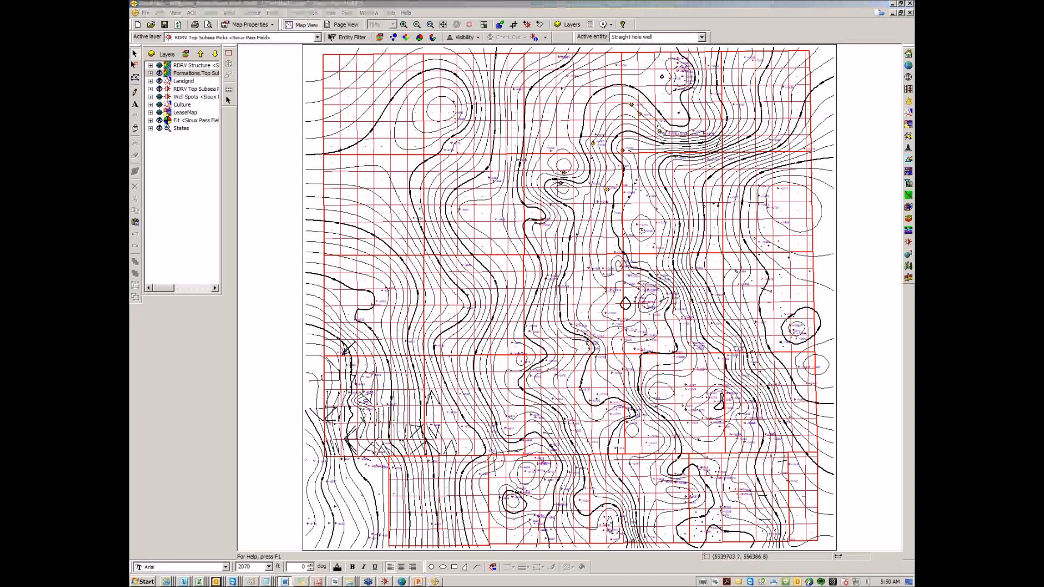
click(403, 25)
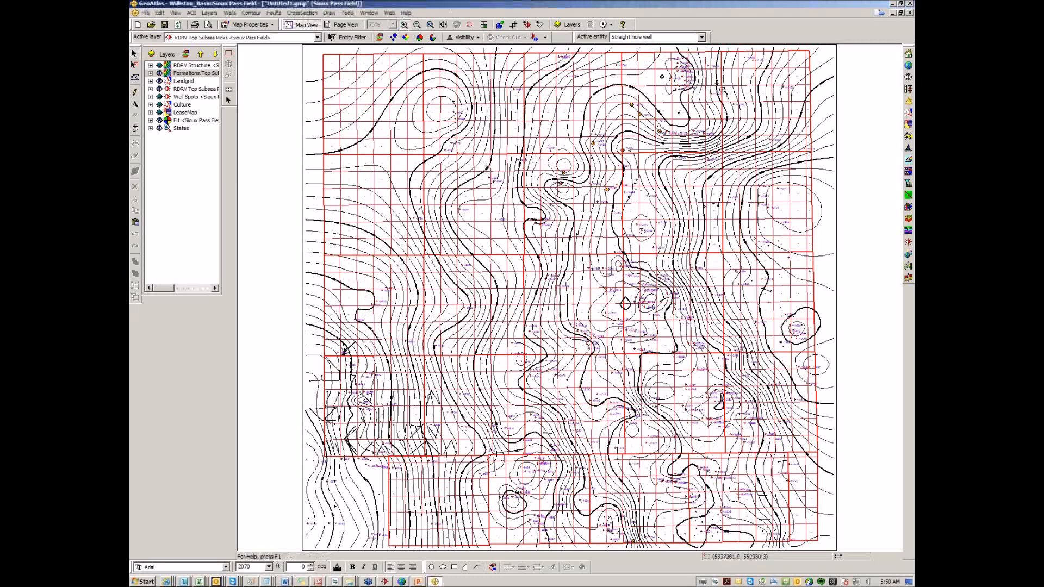
drag(724, 84, 493, 242)
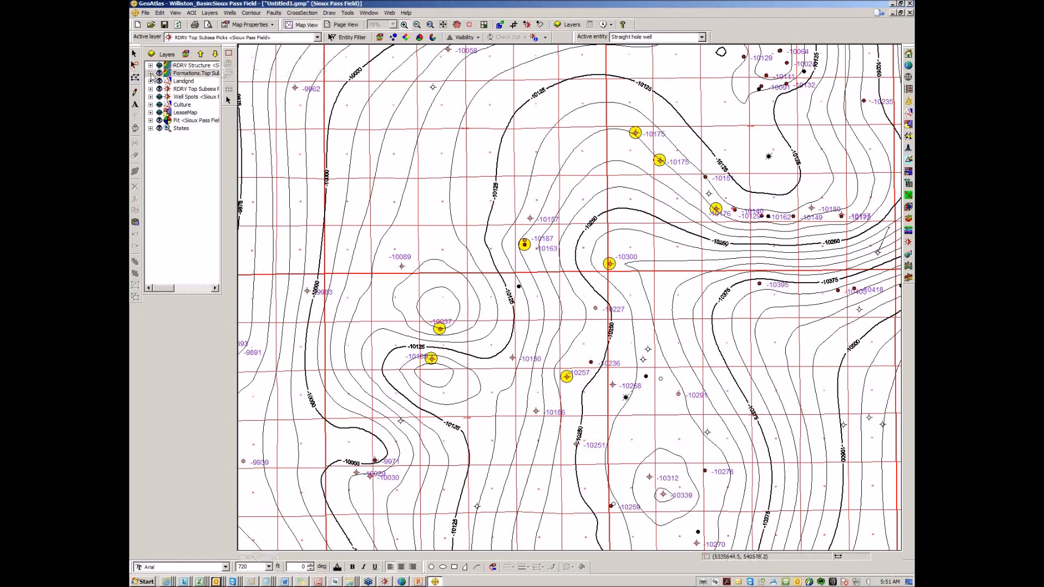
click(151, 73)
click(167, 96)
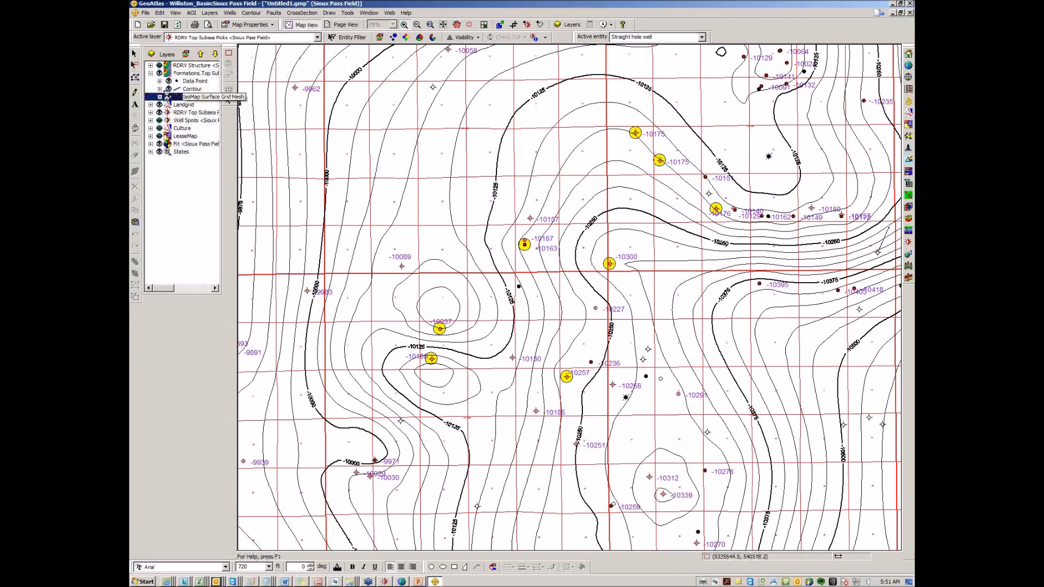
click(168, 96)
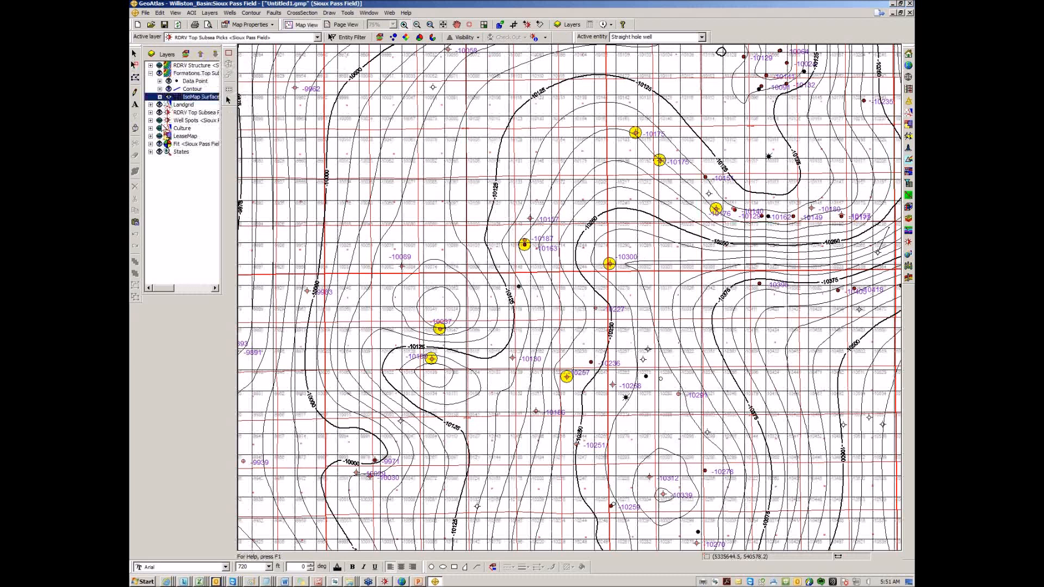
- Compare the grid mesh with the section lines by toggling Landgrid and inspecting its Lot entity, and hide the mesh
click(160, 104)
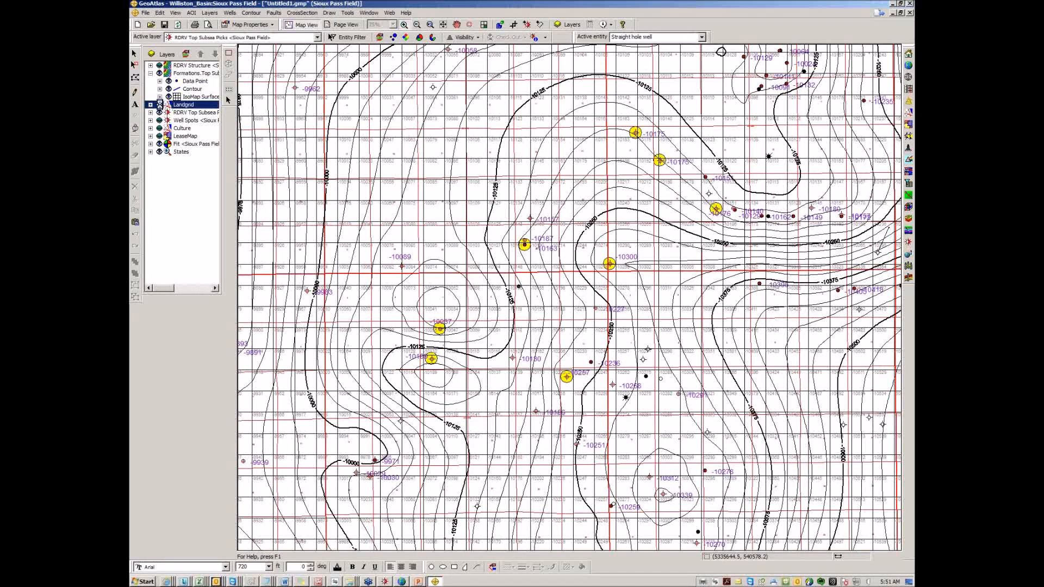
click(159, 104)
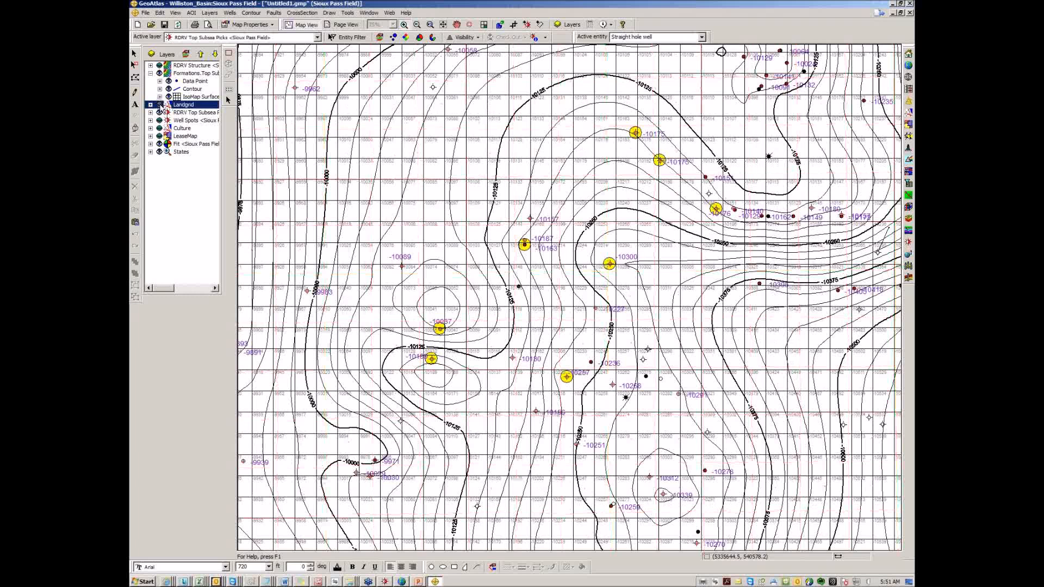
click(160, 105)
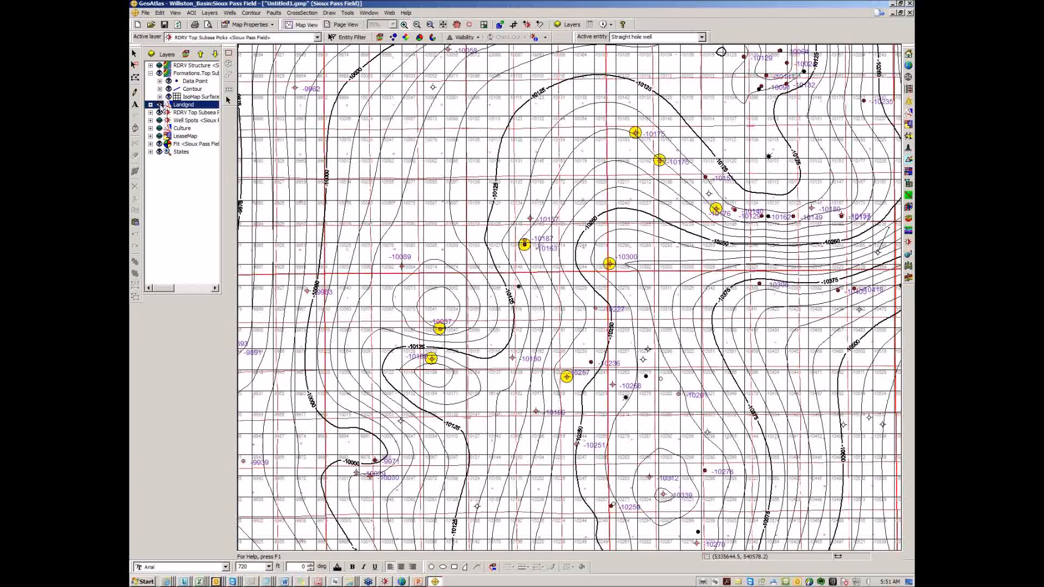
click(151, 105)
click(168, 121)
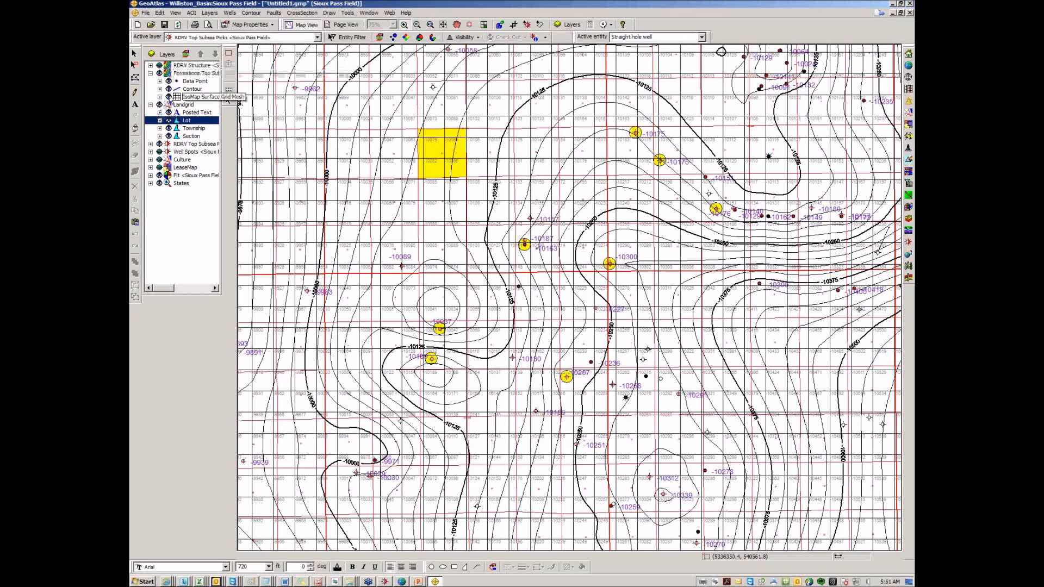
click(169, 97)
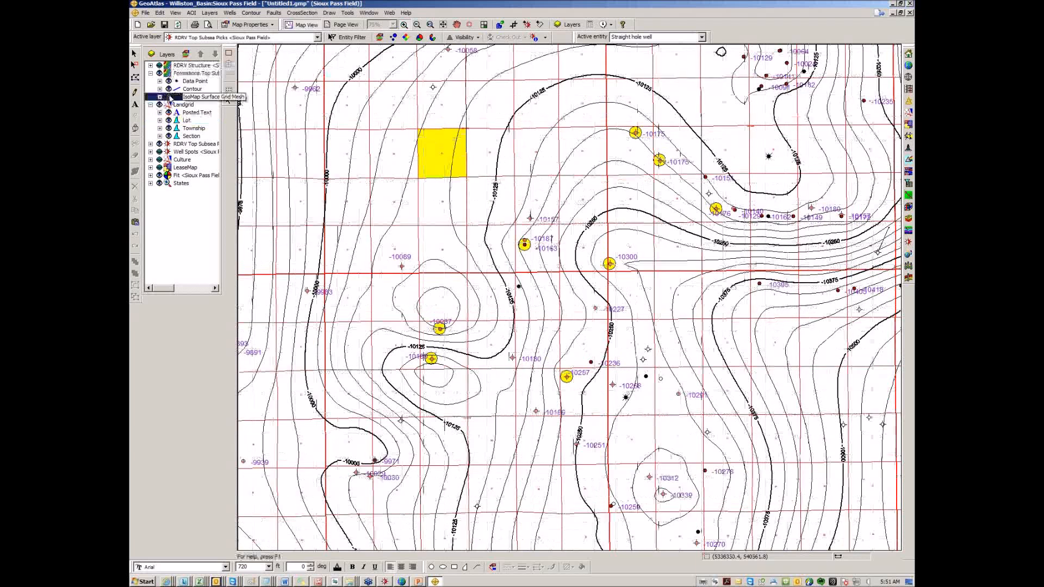
- Open the build parameters for updating the Formations.Top Subsea RDRV layer
right_click(186, 73)
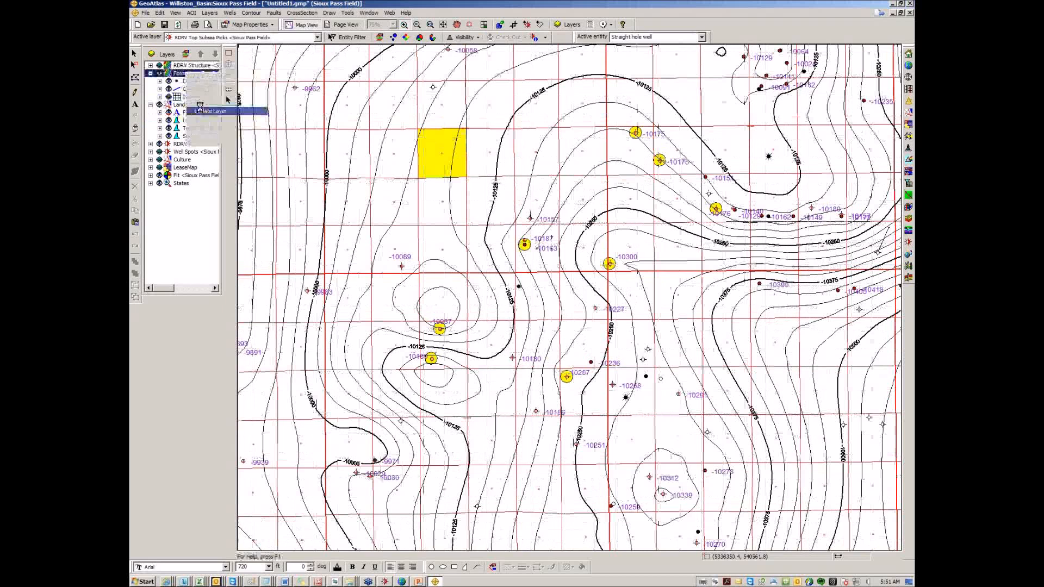
click(210, 111)
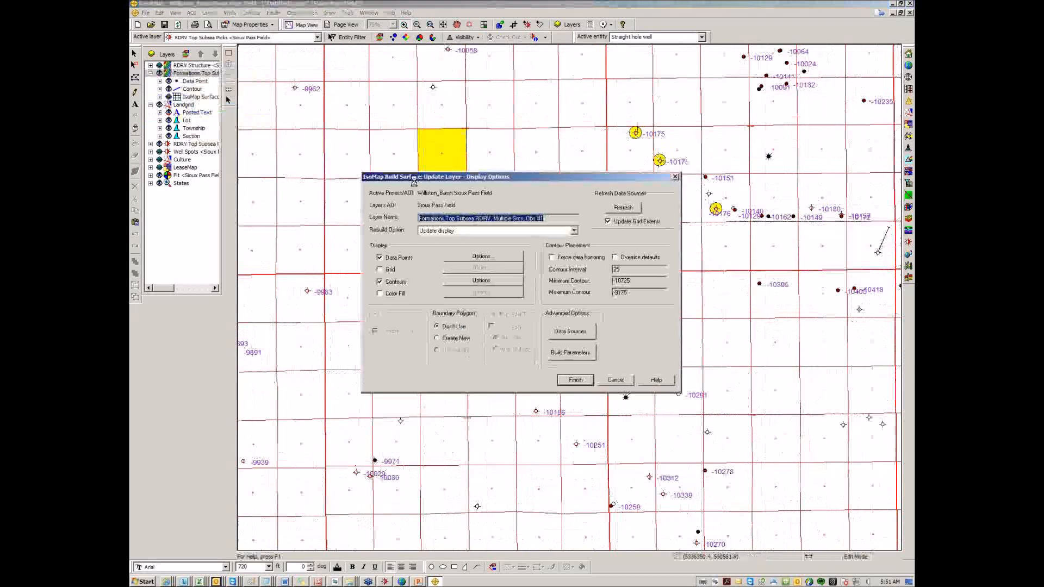
drag(414, 178, 334, 185)
click(490, 367)
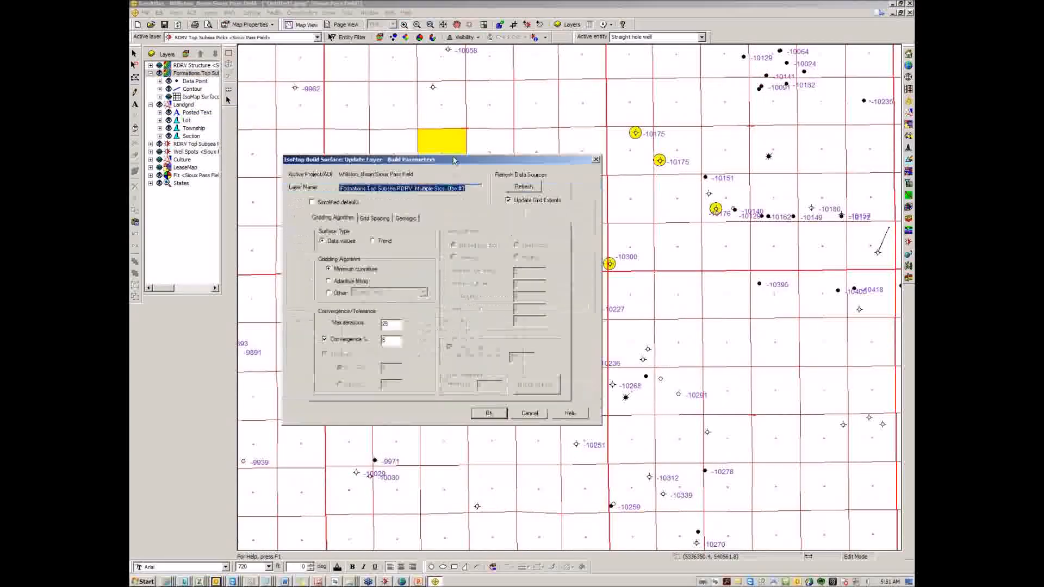
drag(455, 159, 454, 175)
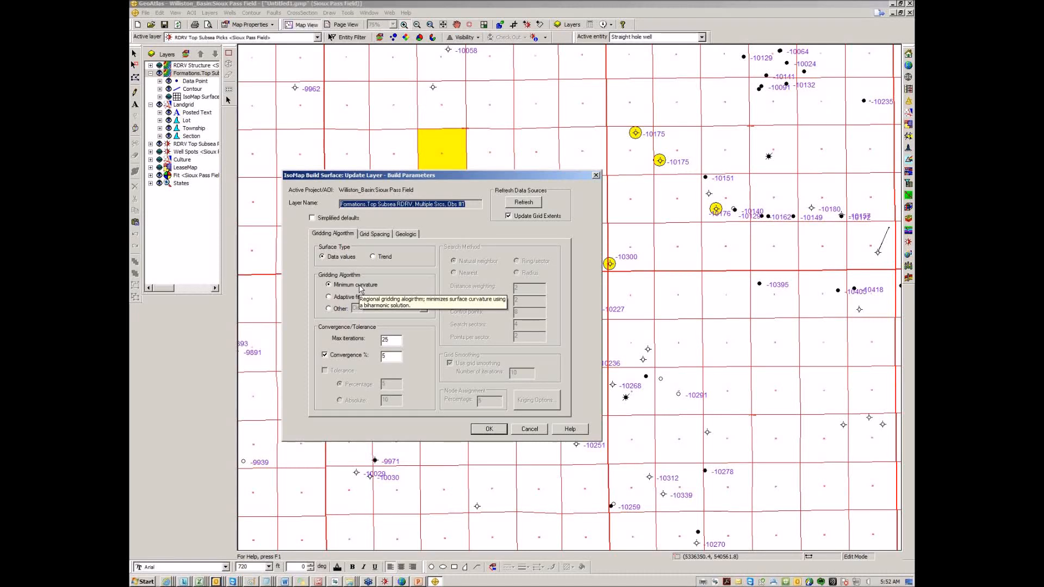
- Examine the alternative gridding algorithms under Other and return the selection to Minimum curvature
click(329, 310)
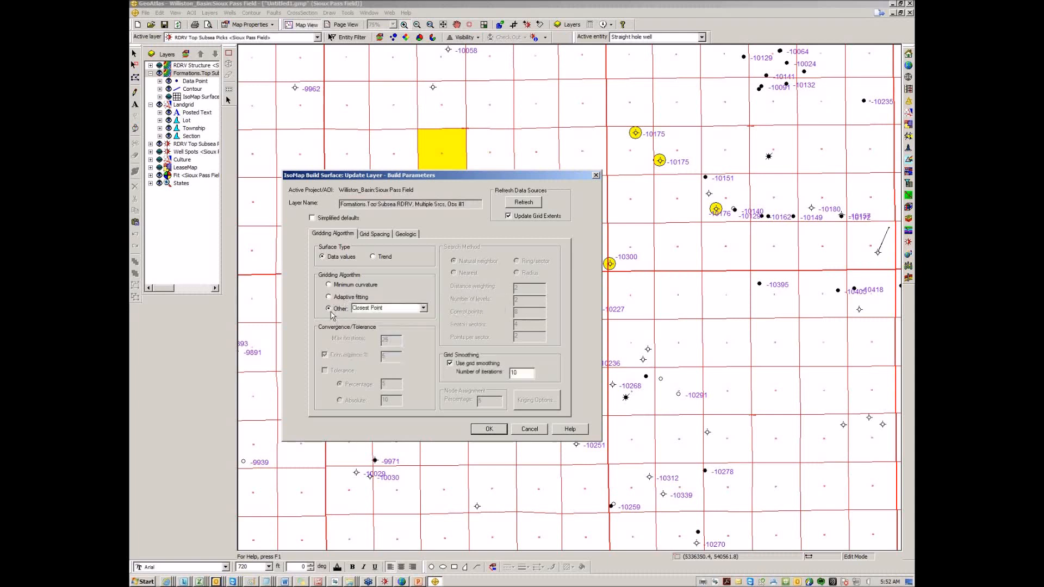
click(424, 308)
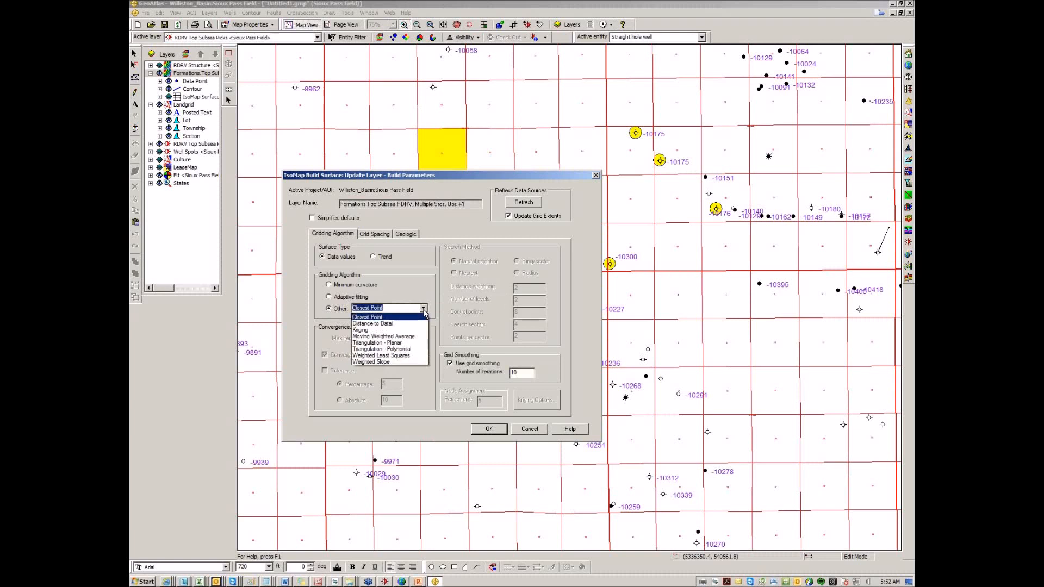
click(345, 287)
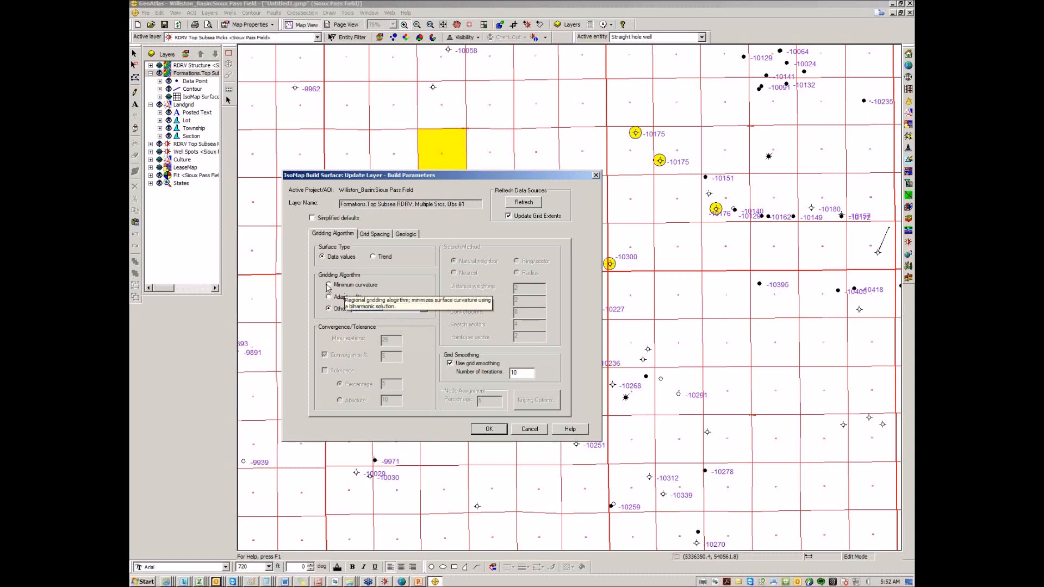
click(329, 286)
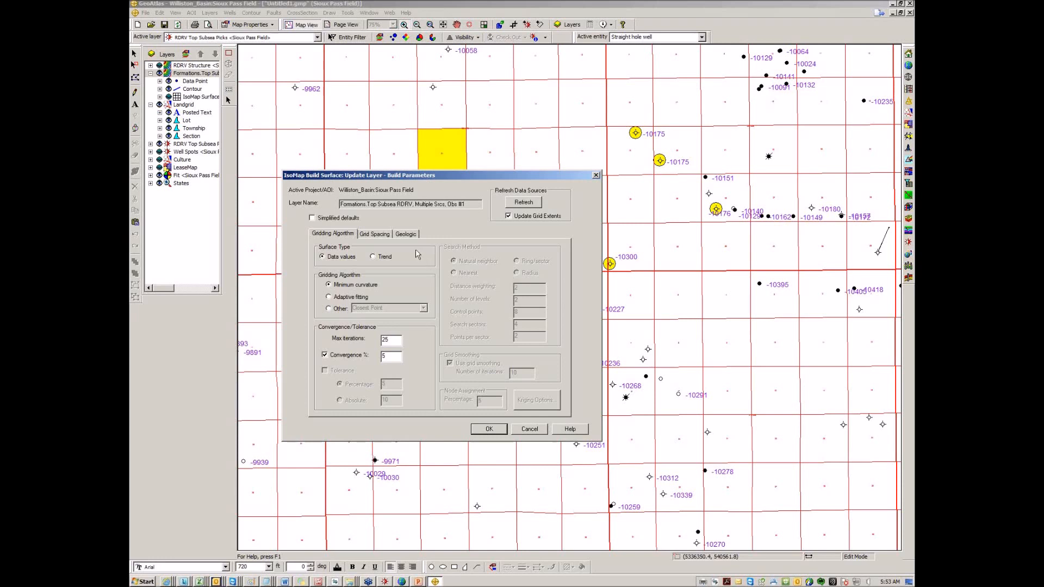
- Set the smallest feature radius in the layer's grid spacing parameters to 715
click(379, 234)
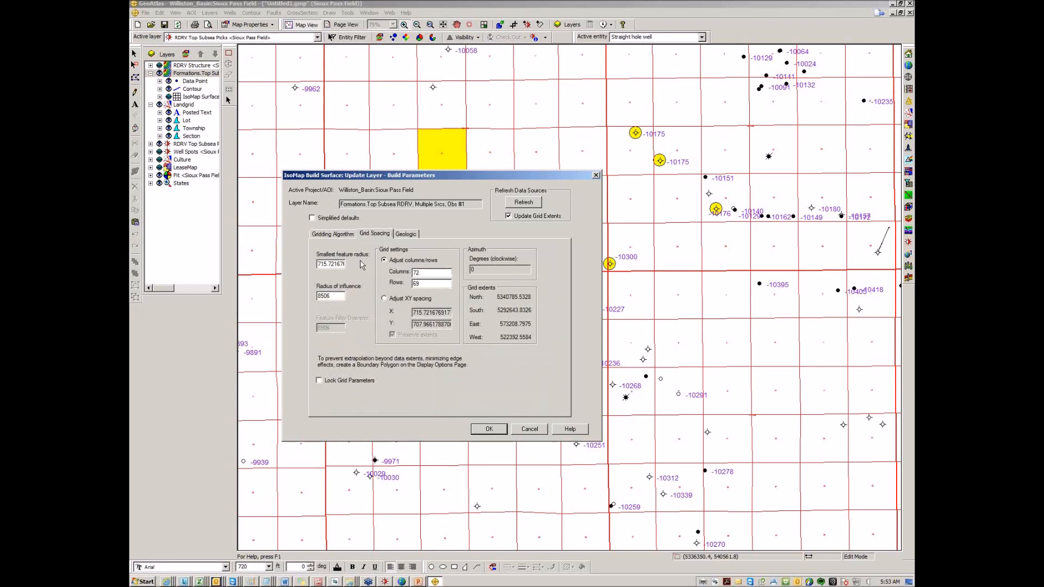
double_click(329, 264)
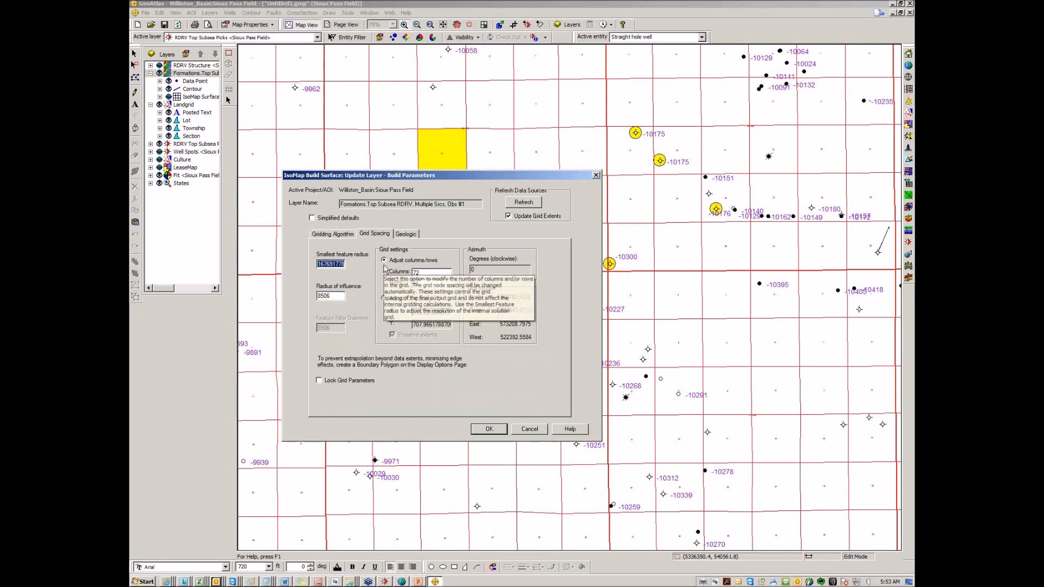
text(15.)
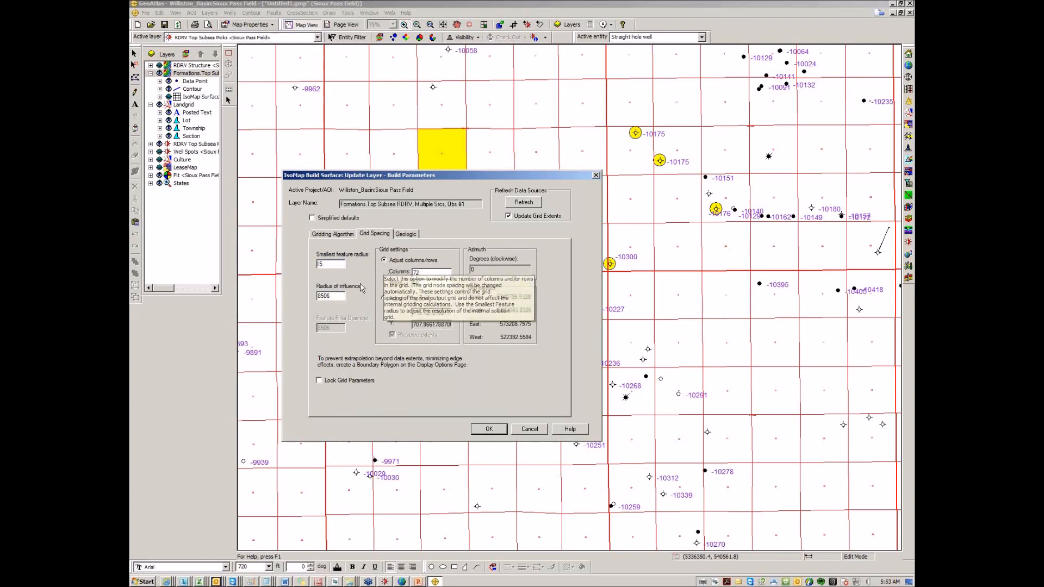
text(7)
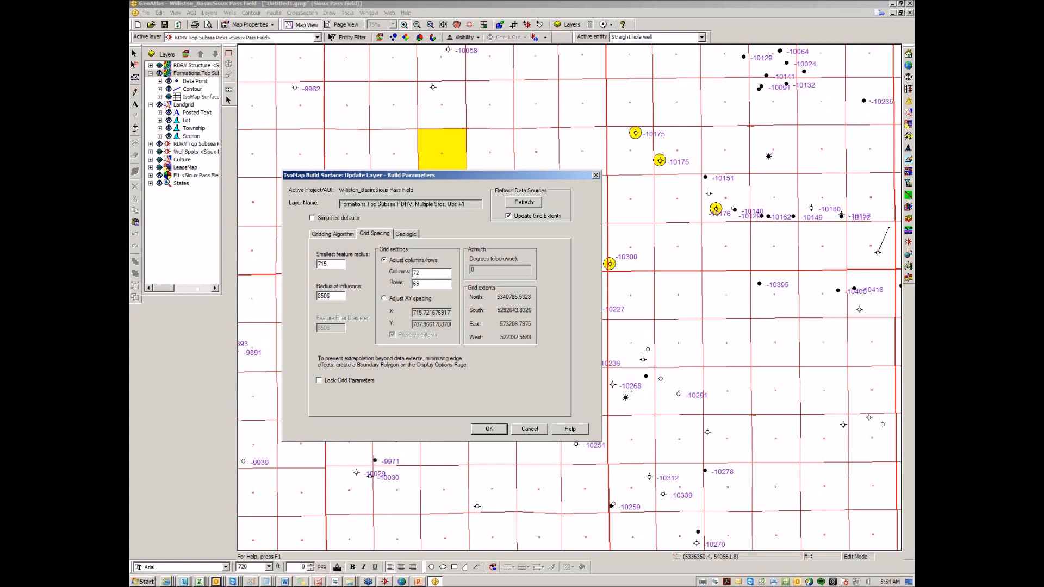
key(alt+Tab)
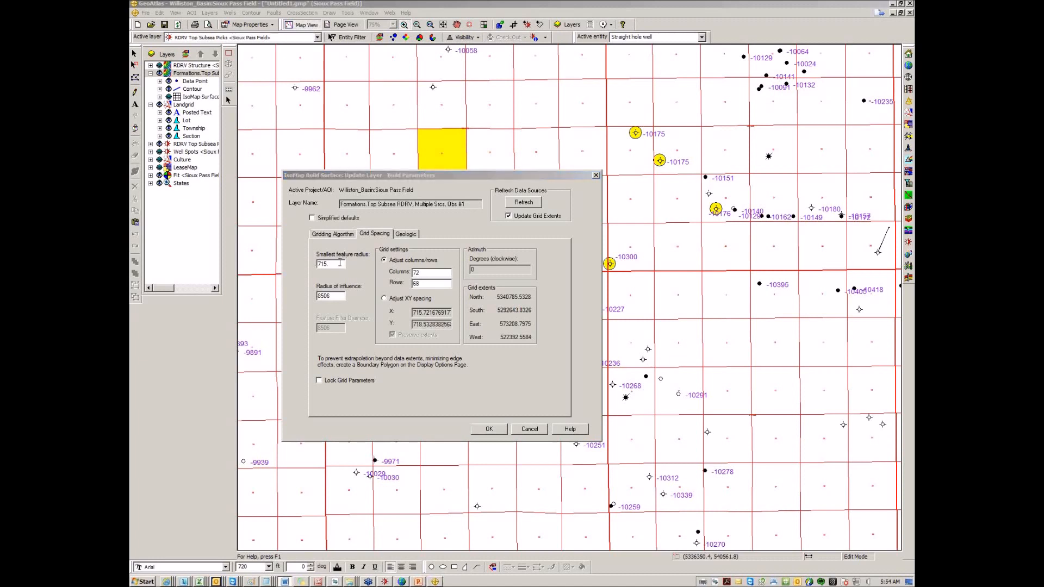
- Set the smallest feature radius to 100, lock the grid parameters and accept the build parameters
drag(330, 265, 303, 265)
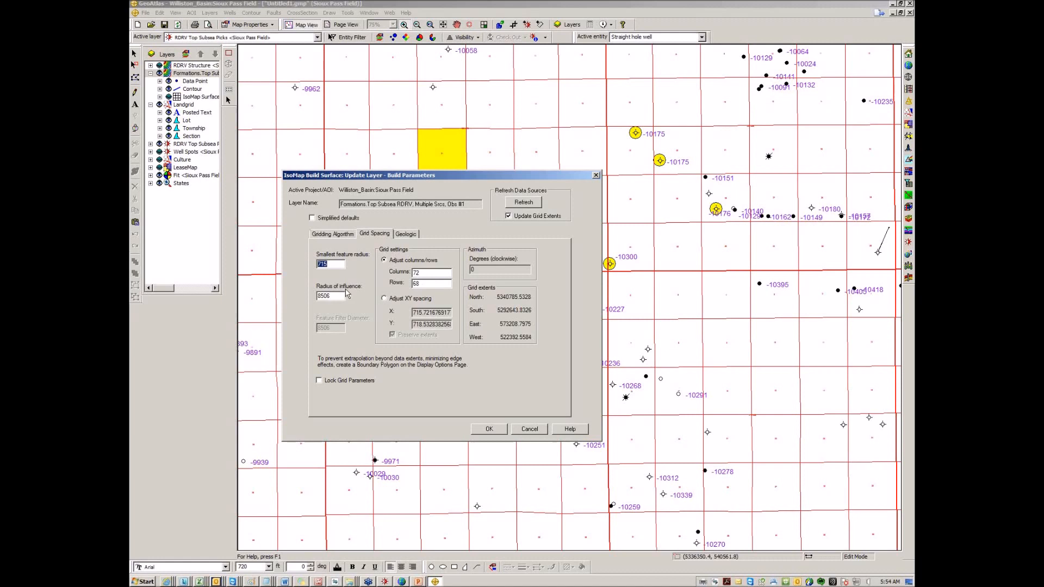
text(1)
text(100)
click(337, 297)
double_click(323, 264)
mouse_move(341, 294)
click(318, 380)
click(488, 429)
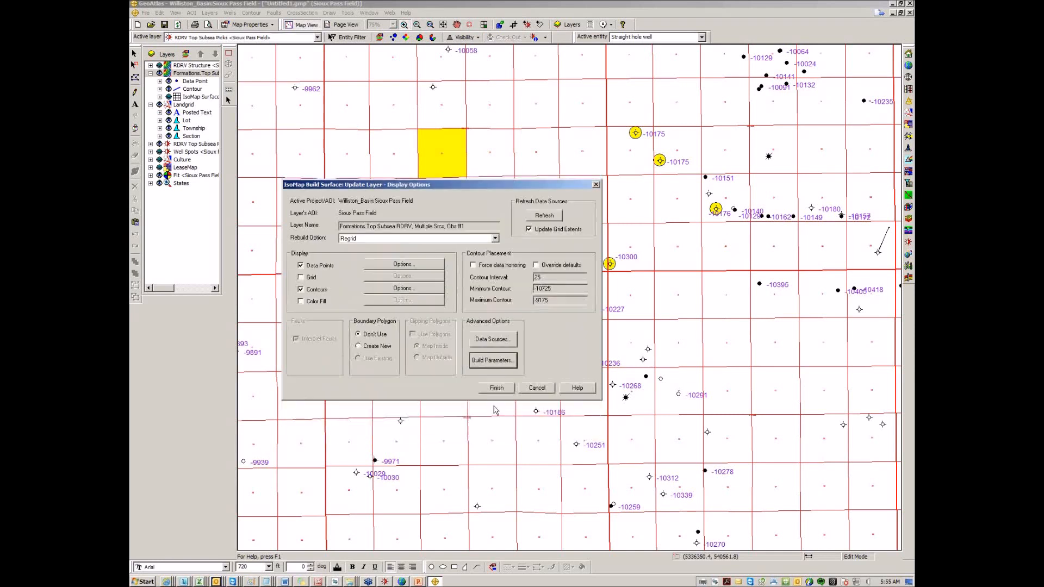
- Update the Formations.Top Subsea RDRV layer with the Regrid rebuild option and examine the contours around the highlighted wells
click(374, 239)
click(374, 241)
click(488, 390)
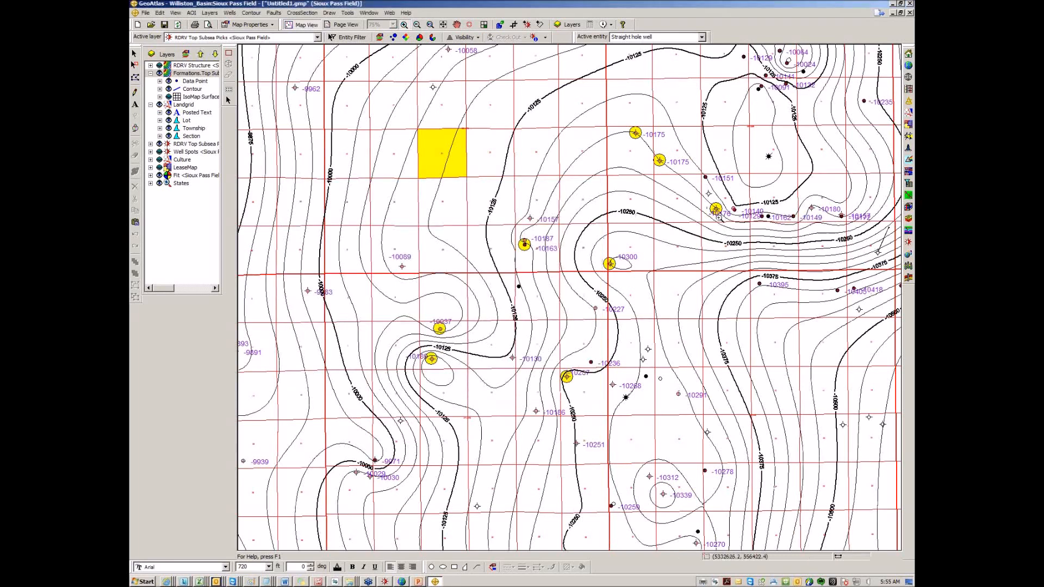
mouse_move(723, 216)
mouse_move(614, 270)
click(285, 582)
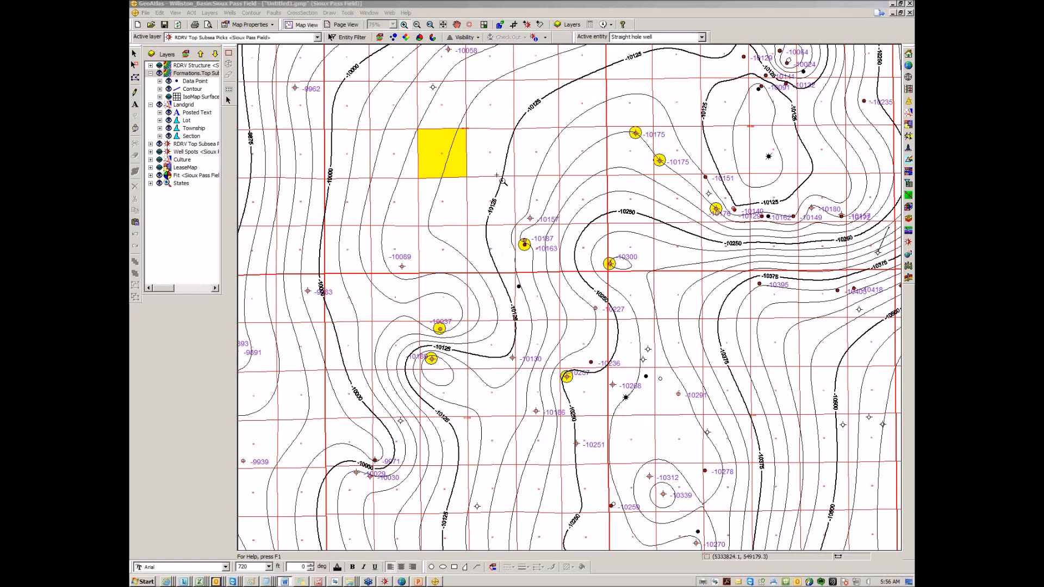
- Activate the <PROJECT> area of interest without setting the map extents to it
click(191, 12)
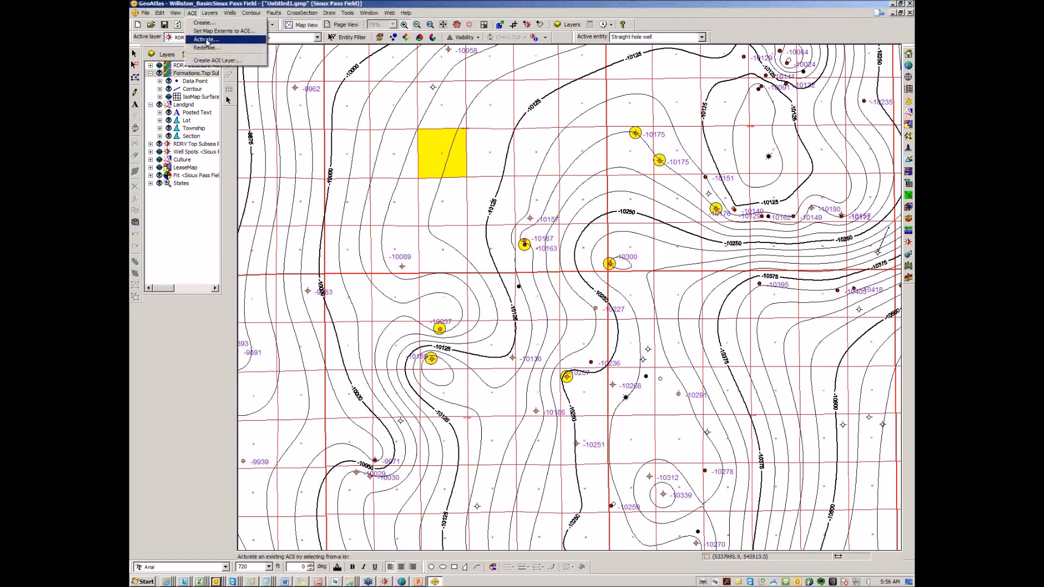
click(205, 39)
click(450, 223)
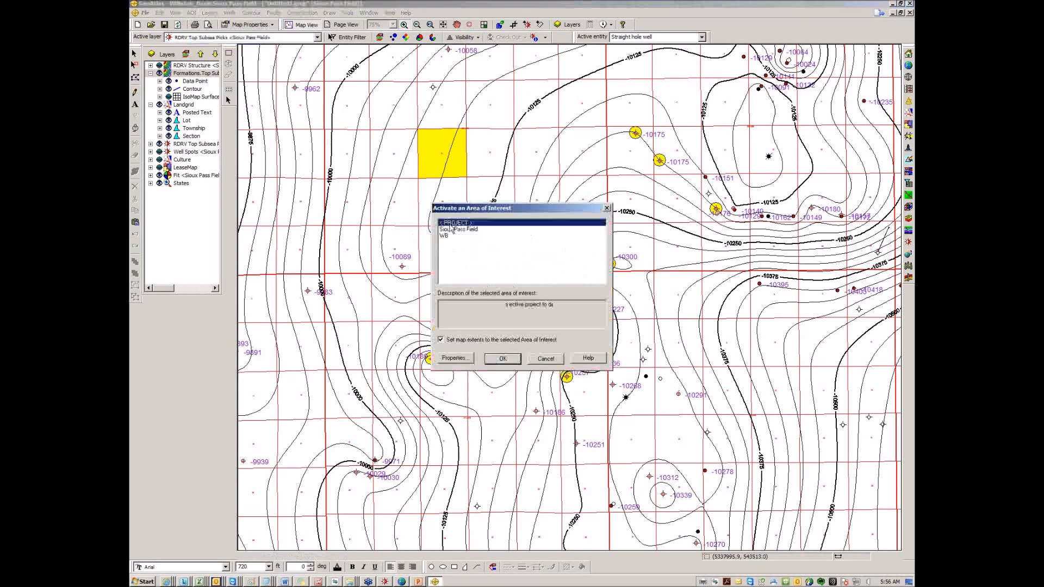
click(440, 341)
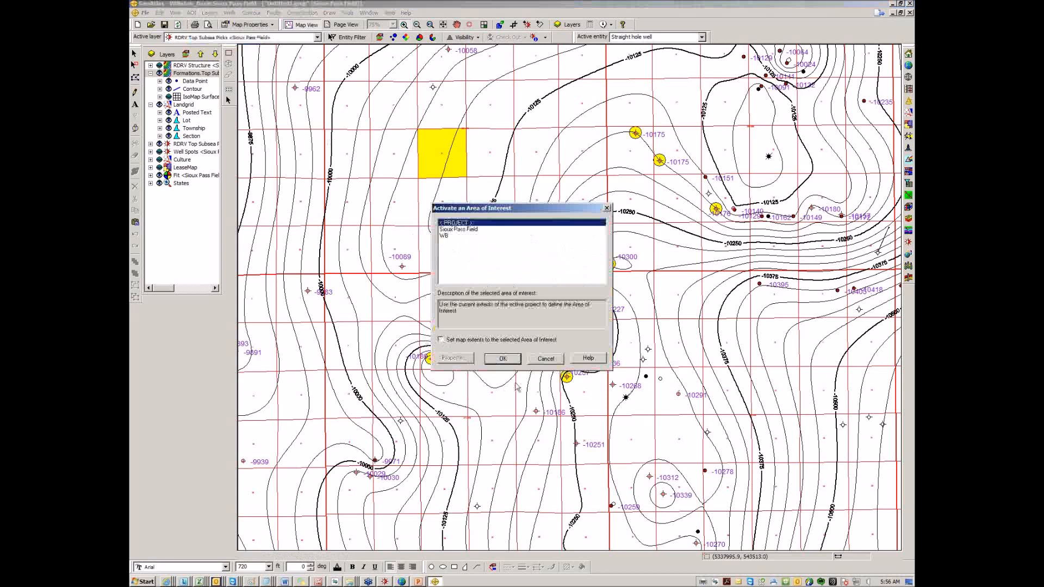
click(502, 359)
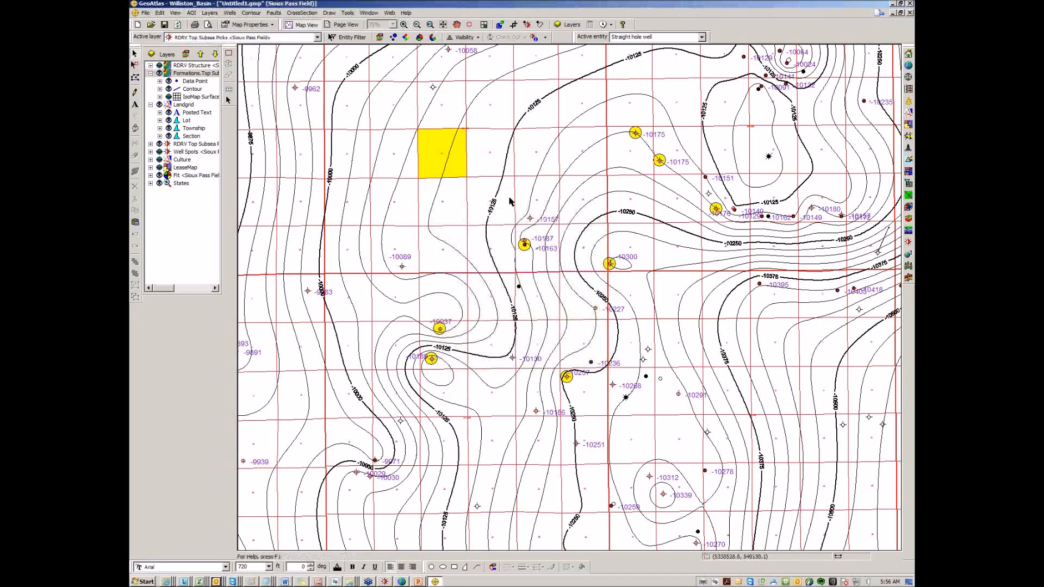
click(548, 221)
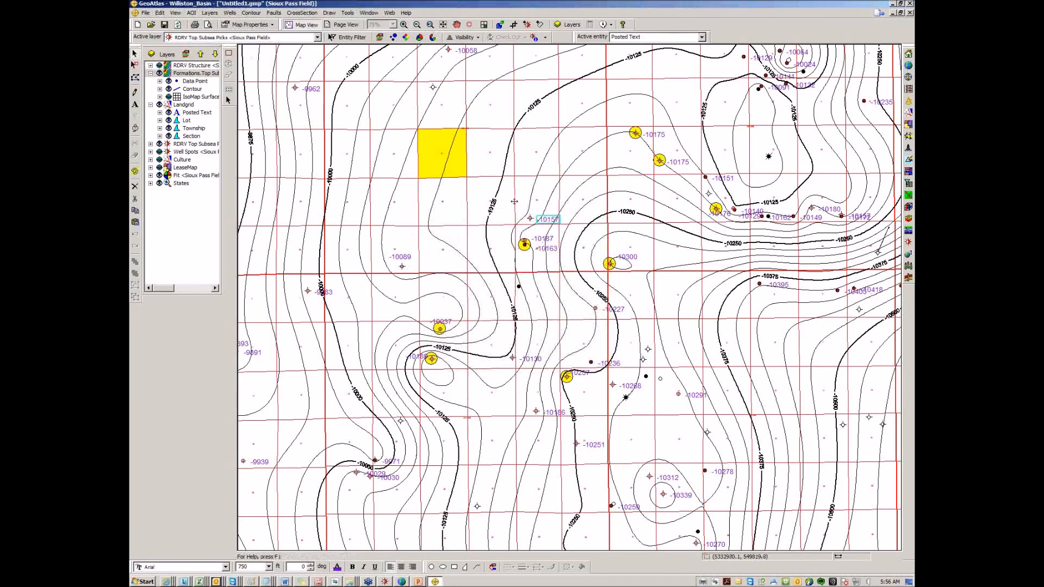
drag(513, 205, 573, 279)
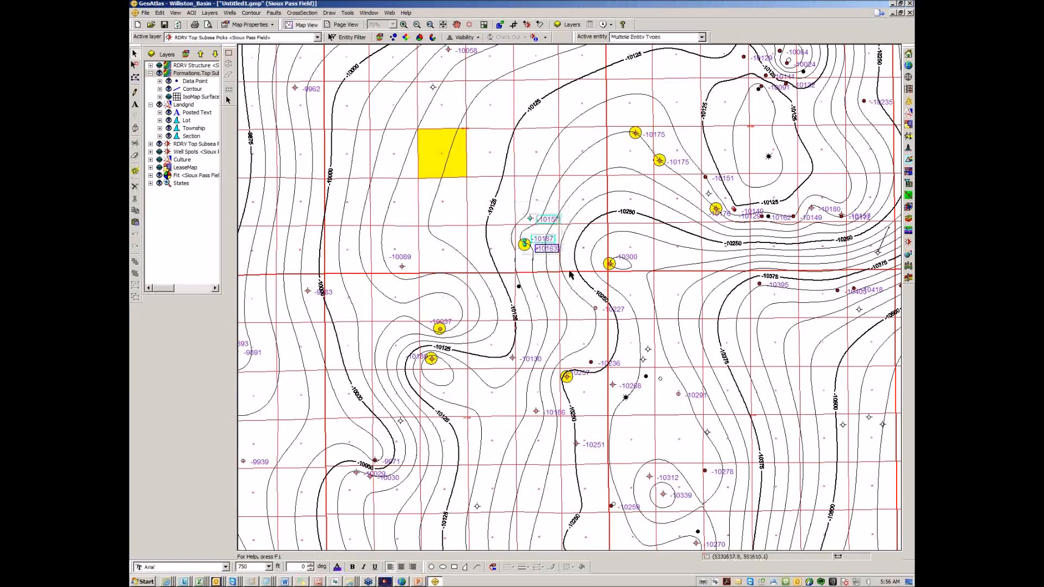
right_click(561, 247)
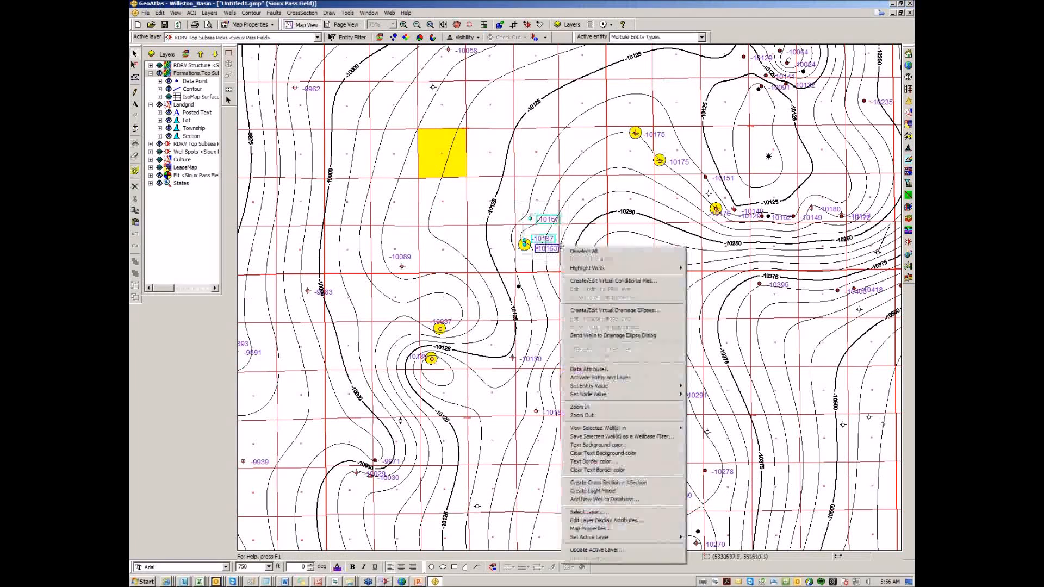
click(533, 175)
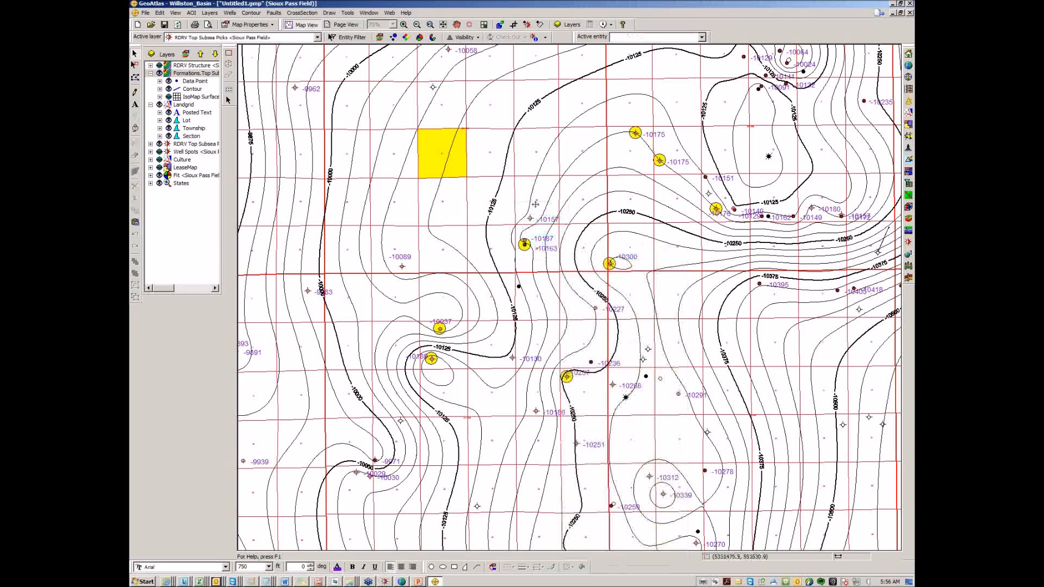
- Contour the RDRV top picks from the posted -10157 value, using the project-wide area of interest
click(545, 220)
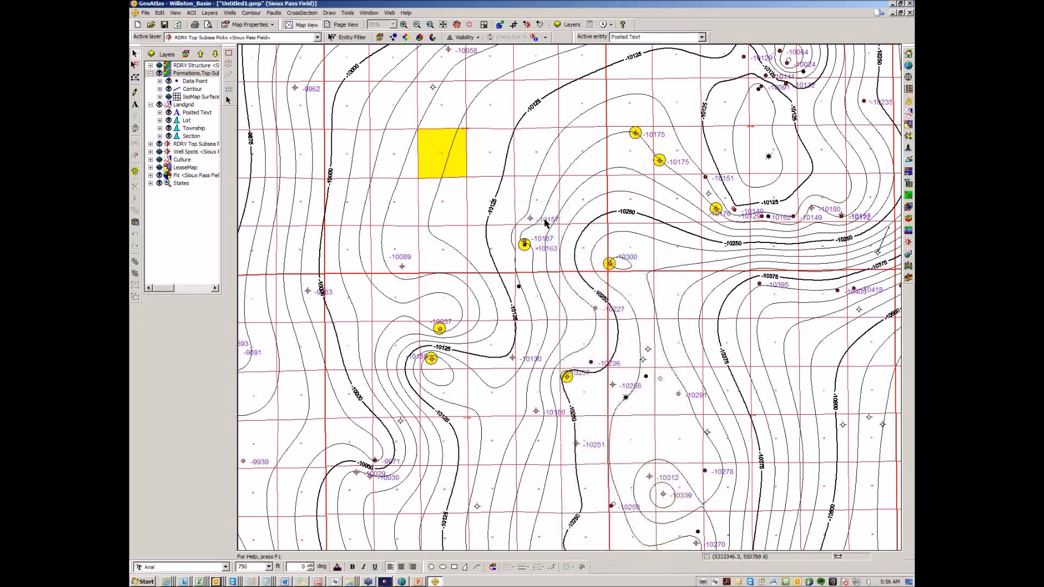
right_click(545, 222)
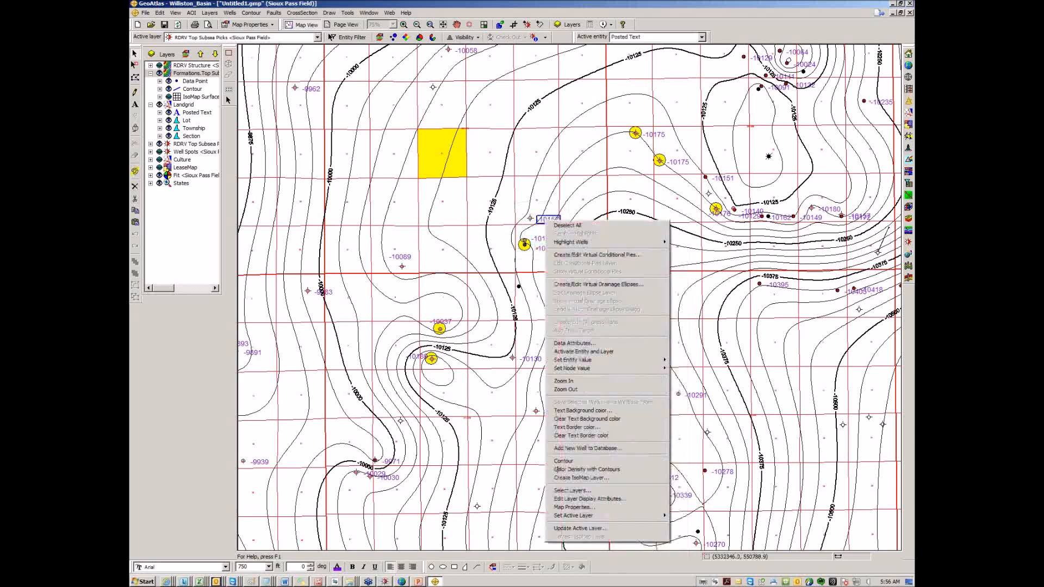
click(561, 461)
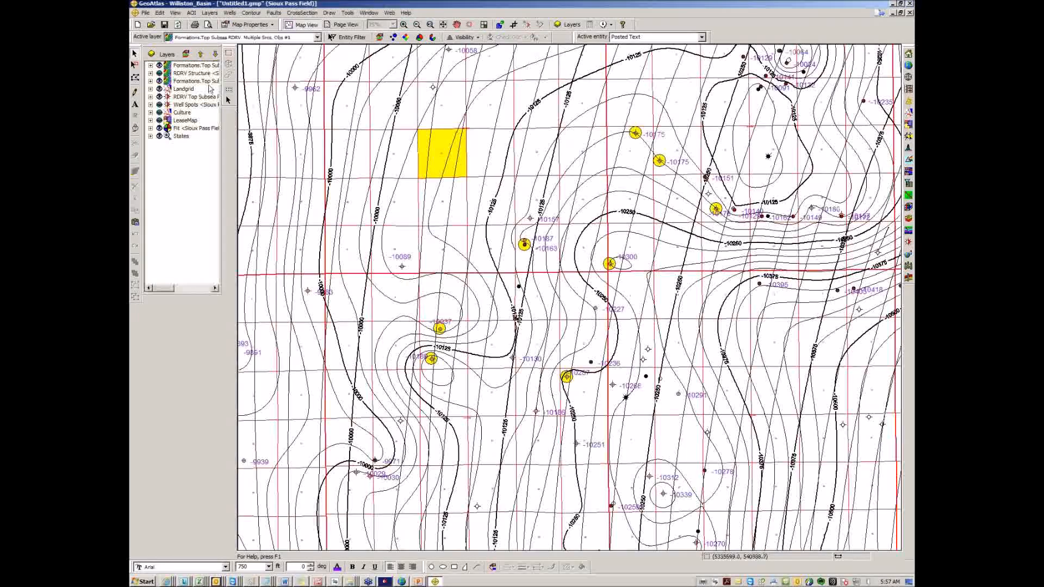
- Hide the earlier Sioux Pass Field Formations.Top Subsea RDRV layer and display the full map extents
click(159, 81)
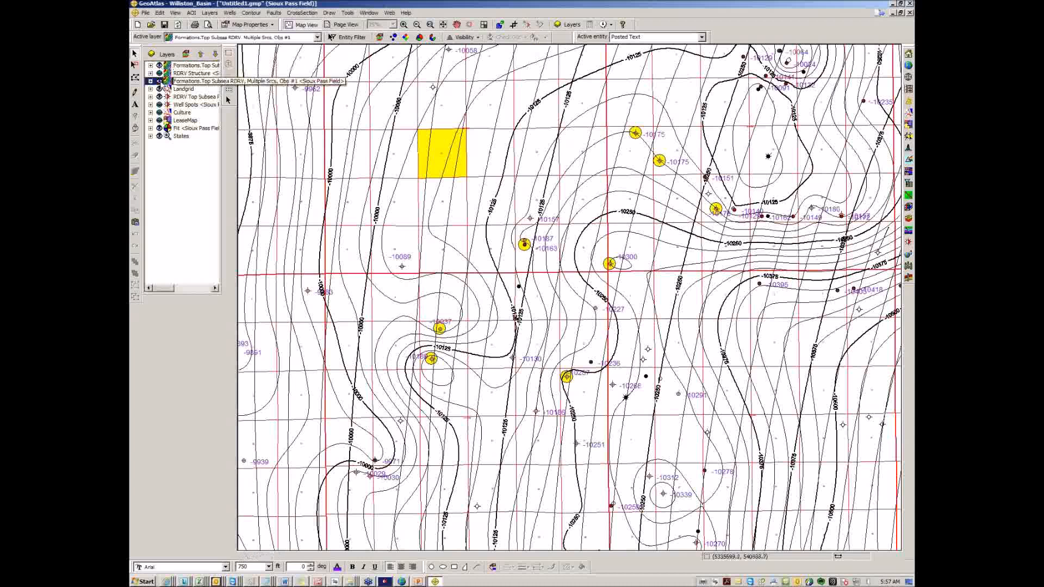
click(162, 82)
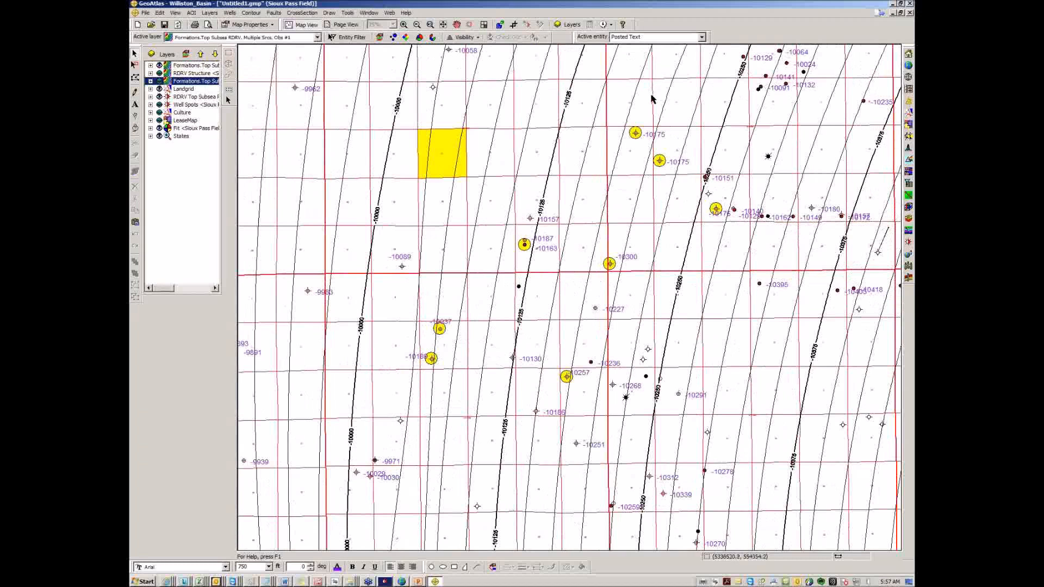
click(462, 37)
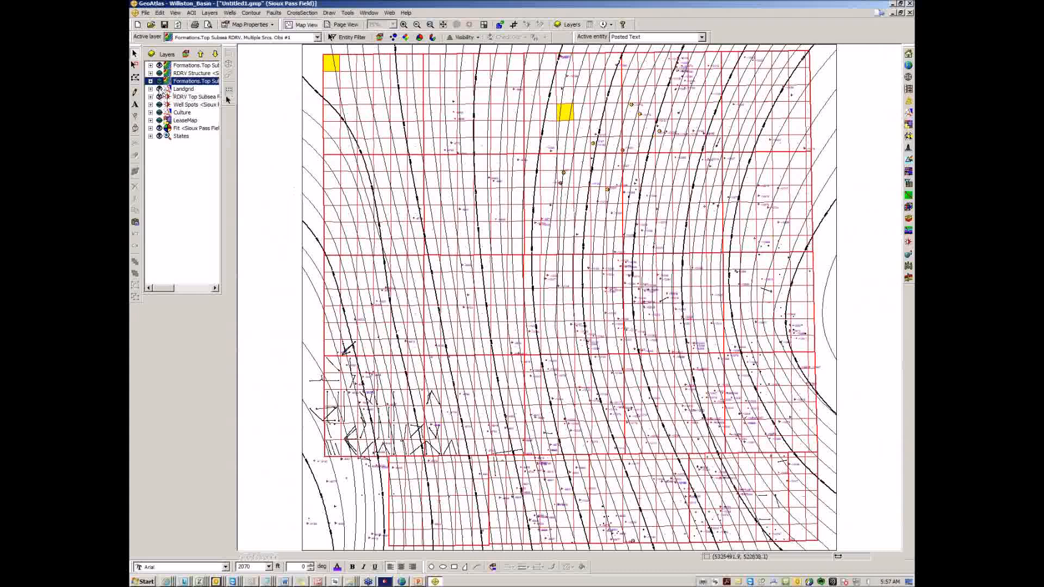
- Compare the project-wide contours with and without the Landgrid layer, leaving Landgrid visible
click(159, 89)
click(159, 89)
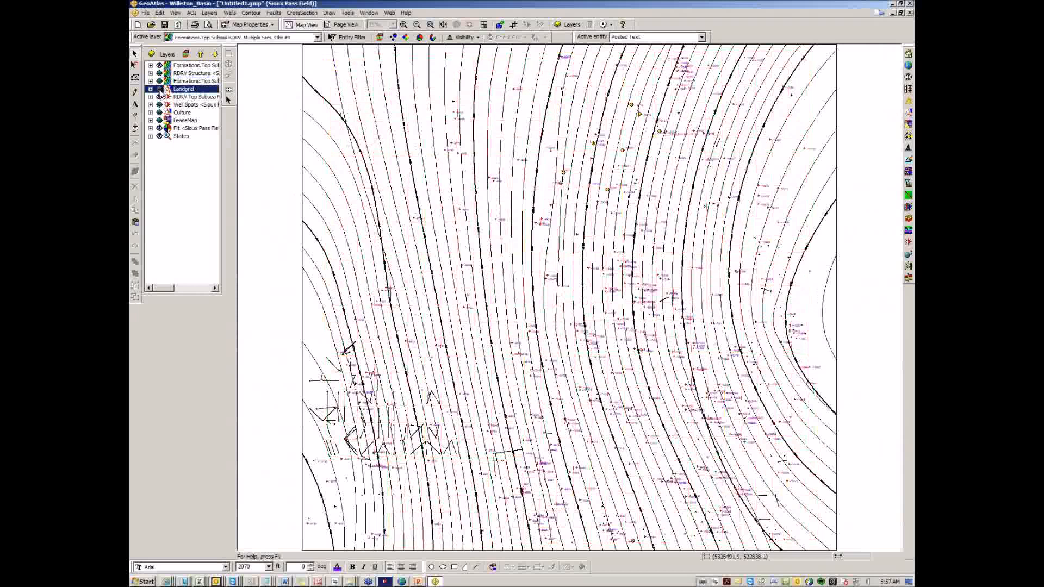
click(160, 89)
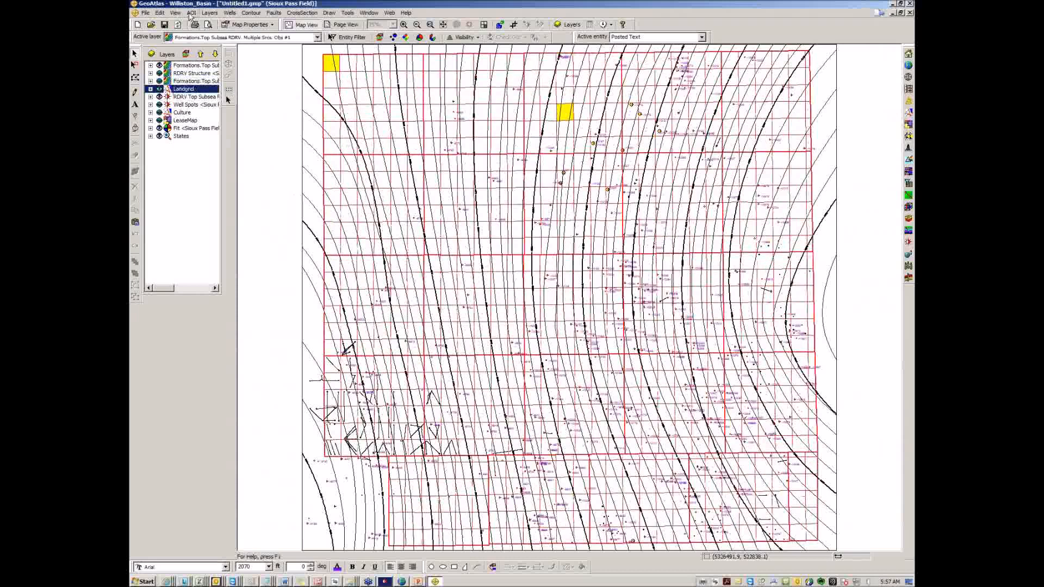
- Set the map extents to the <PROJECT> area of interest to view the contours over the whole project
click(191, 14)
click(206, 43)
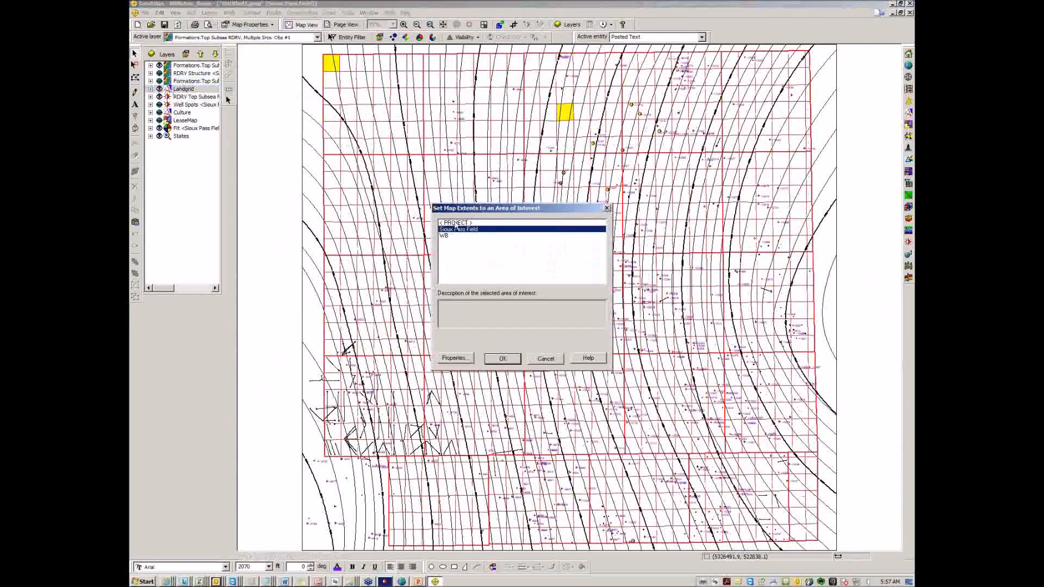
click(502, 359)
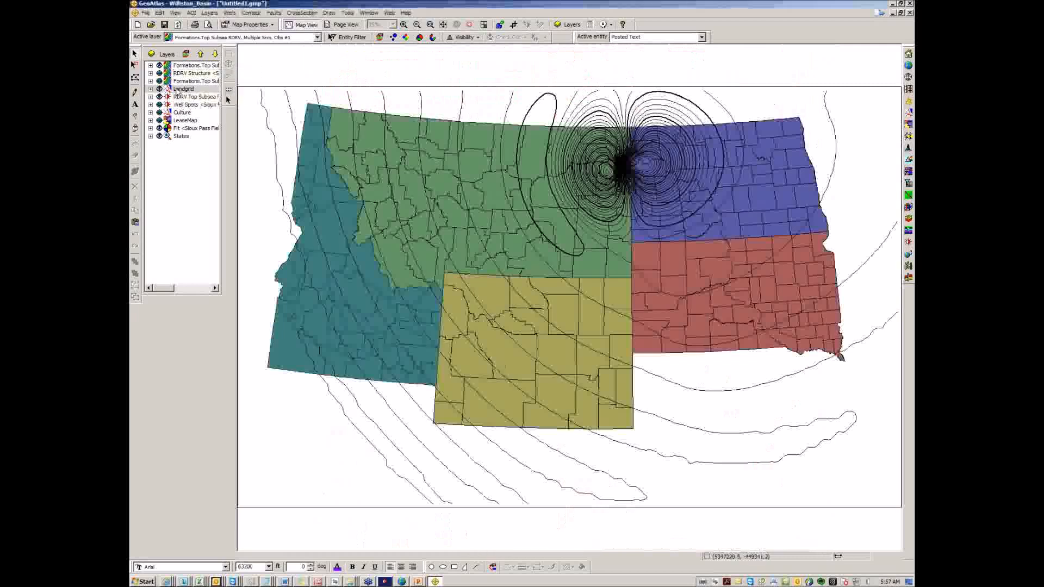
- Move the Landgrid layer to the top of the layer order
click(201, 54)
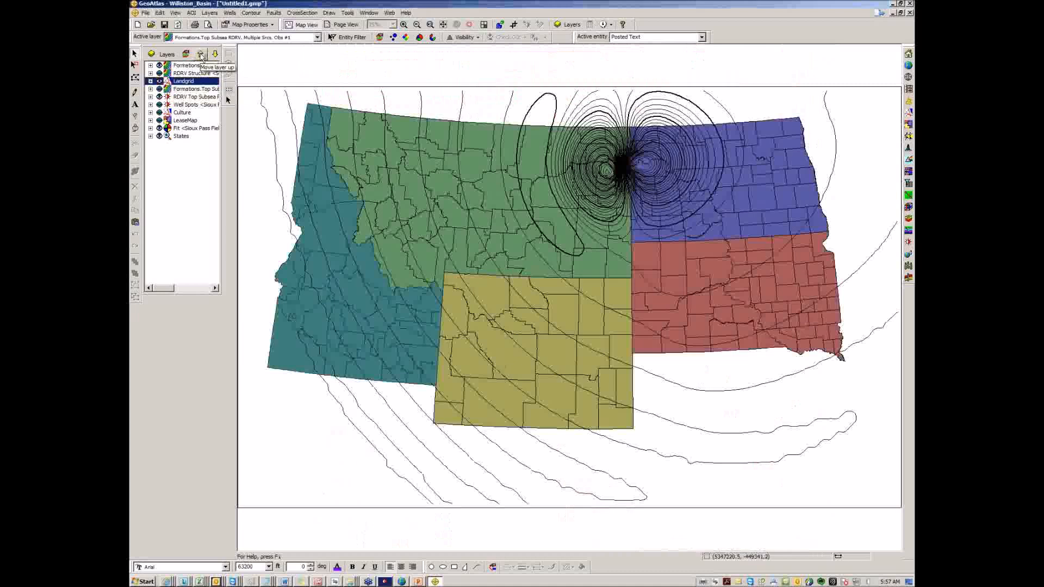
click(201, 54)
click(201, 55)
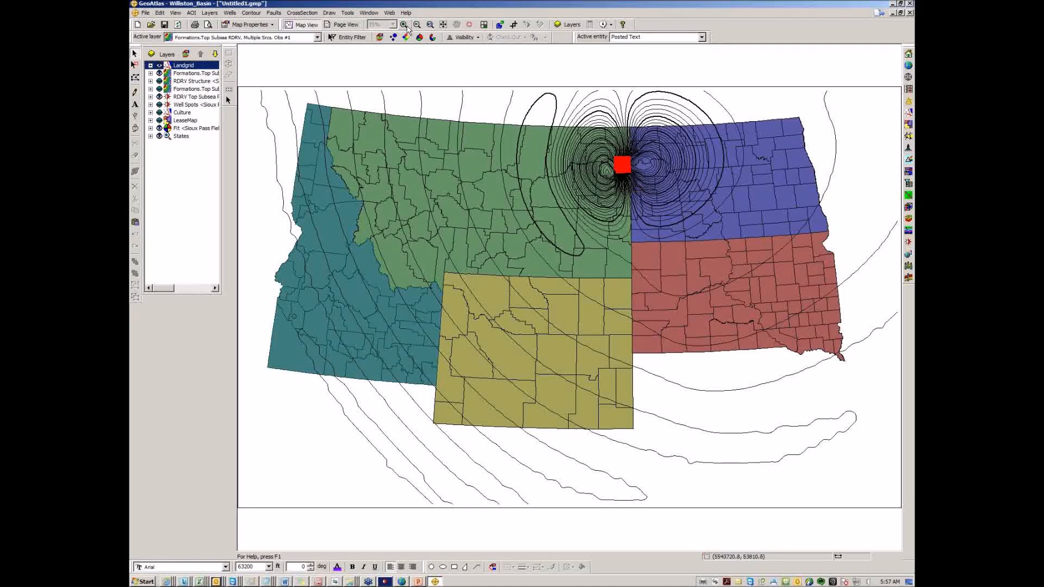
- Set the map extents to the Sioux Pass Field area of interest
click(191, 14)
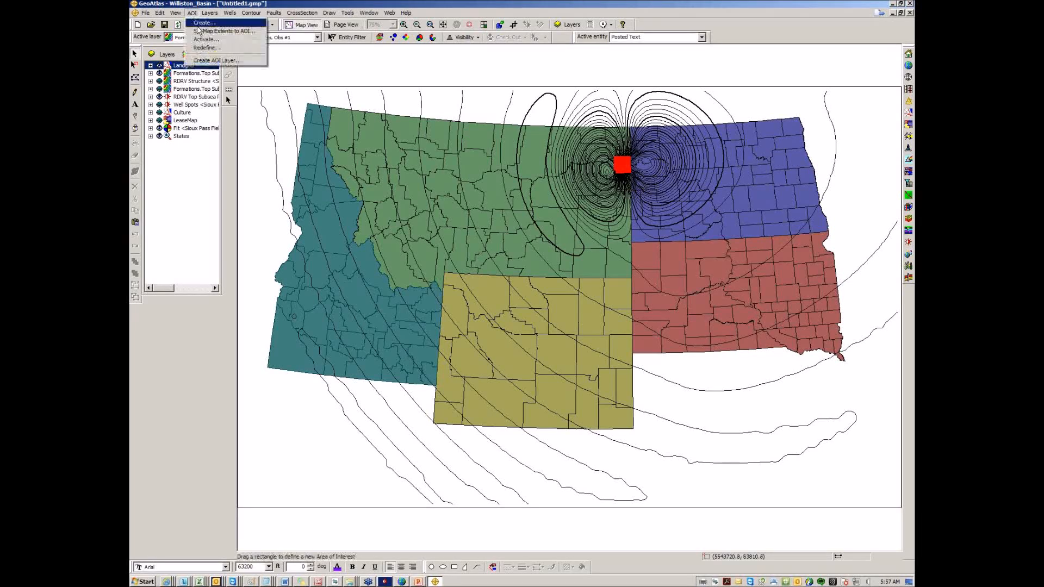
click(217, 31)
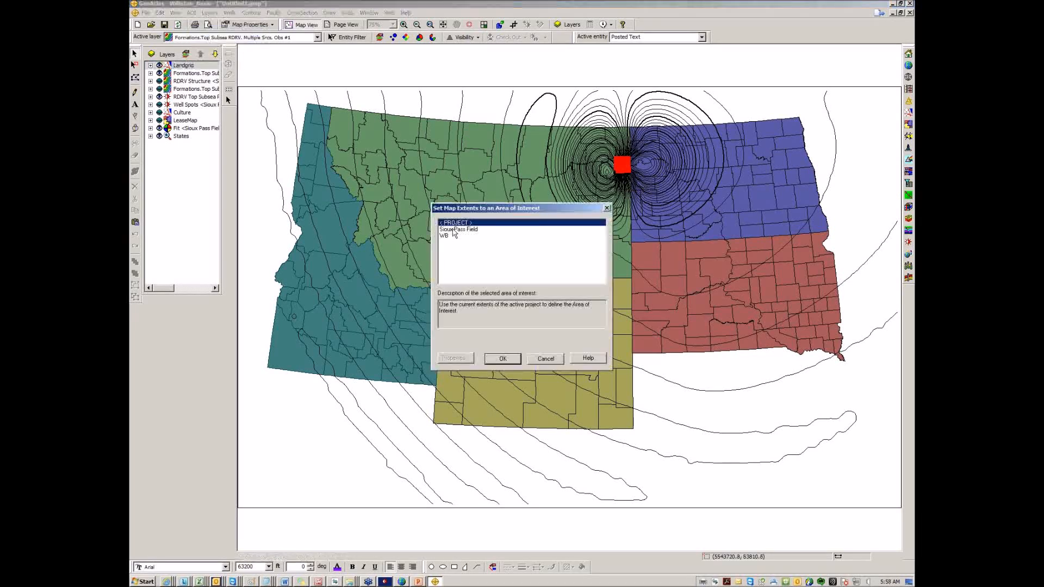
click(458, 228)
click(503, 359)
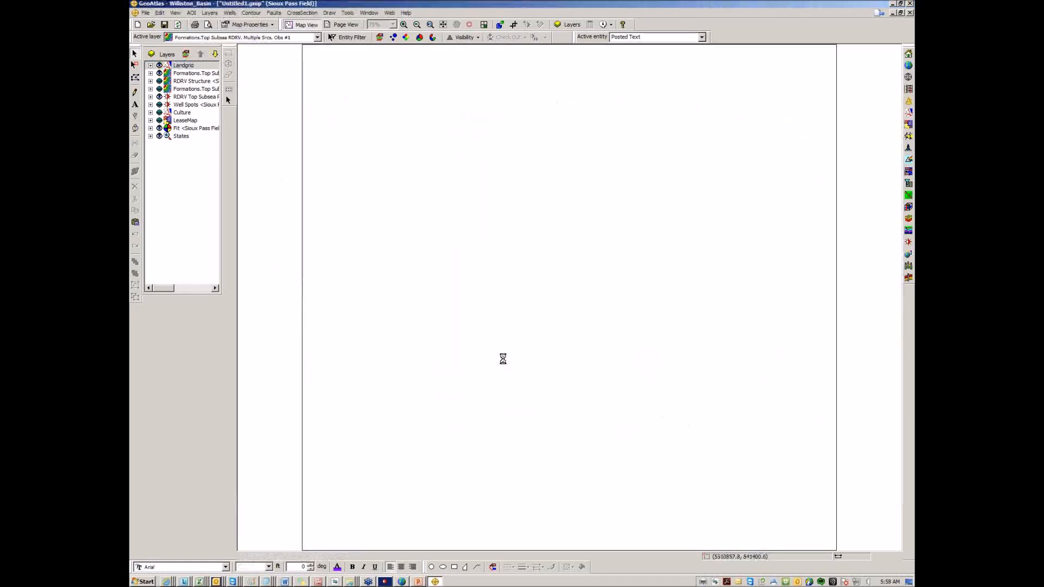
- Try to regrid the project-wide RDRV surface with a smallest feature radius of 100
right_click(187, 76)
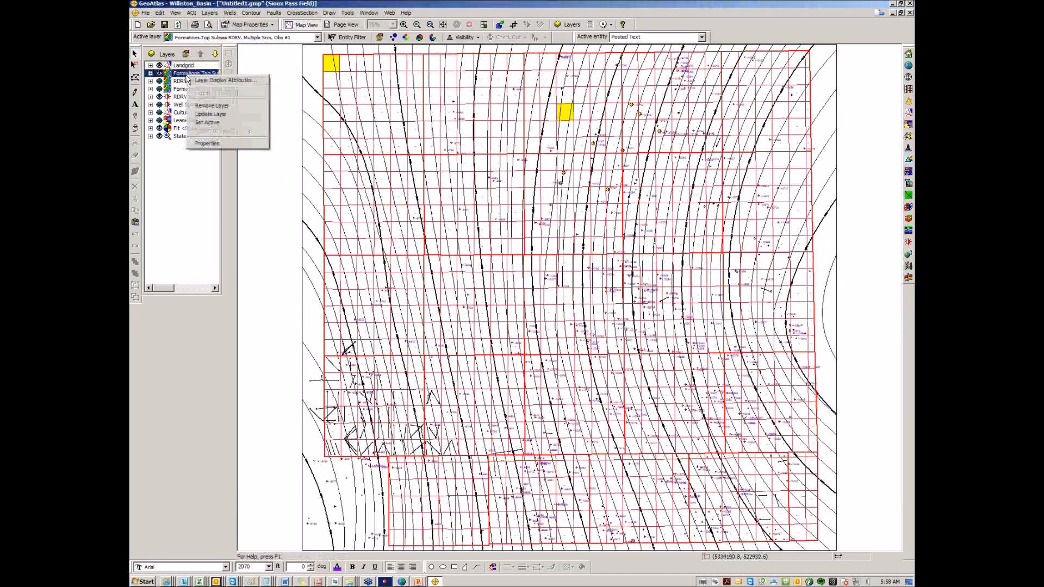
click(208, 114)
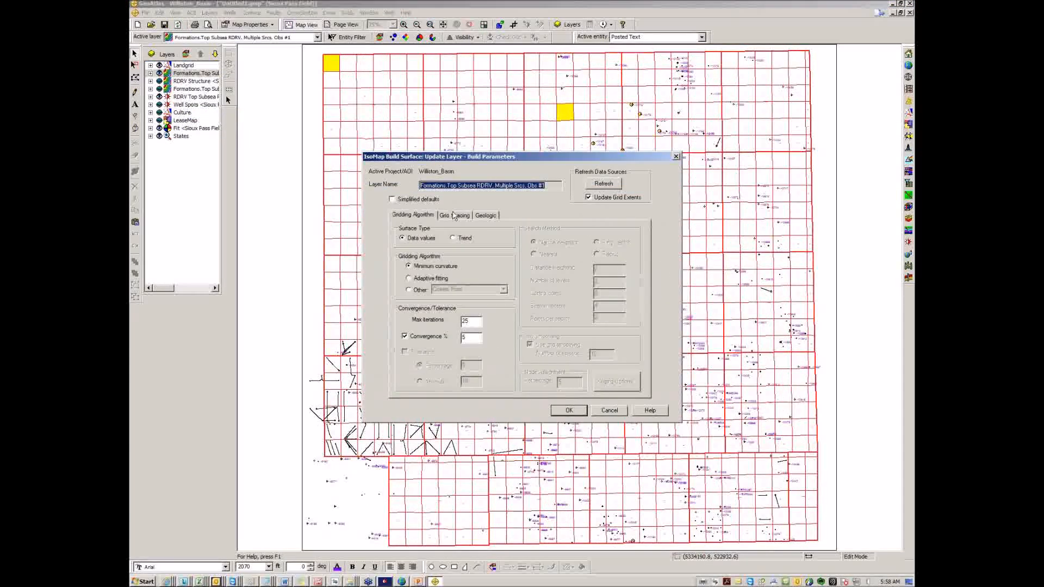
click(454, 214)
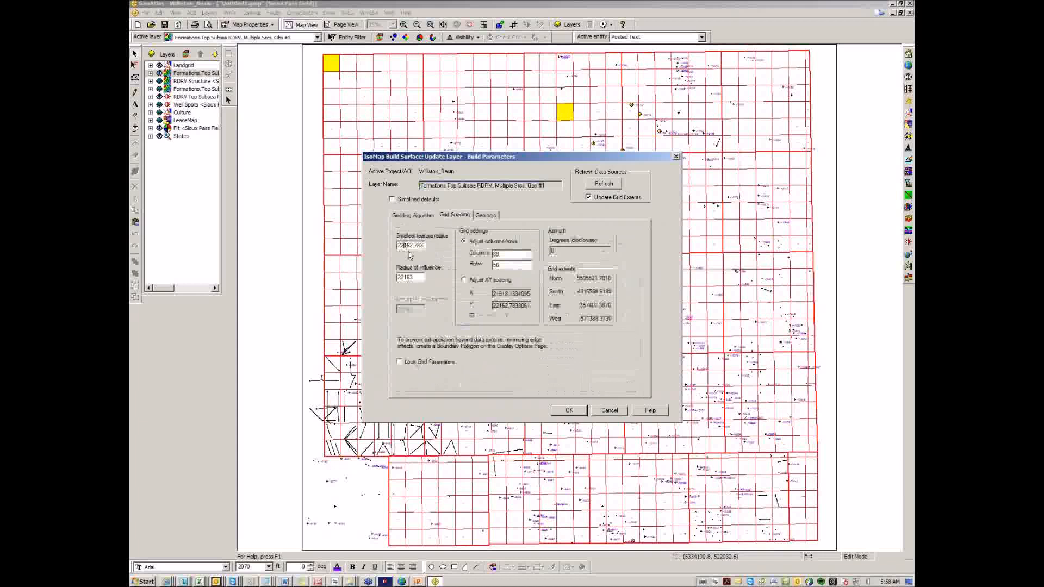
mouse_move(413, 246)
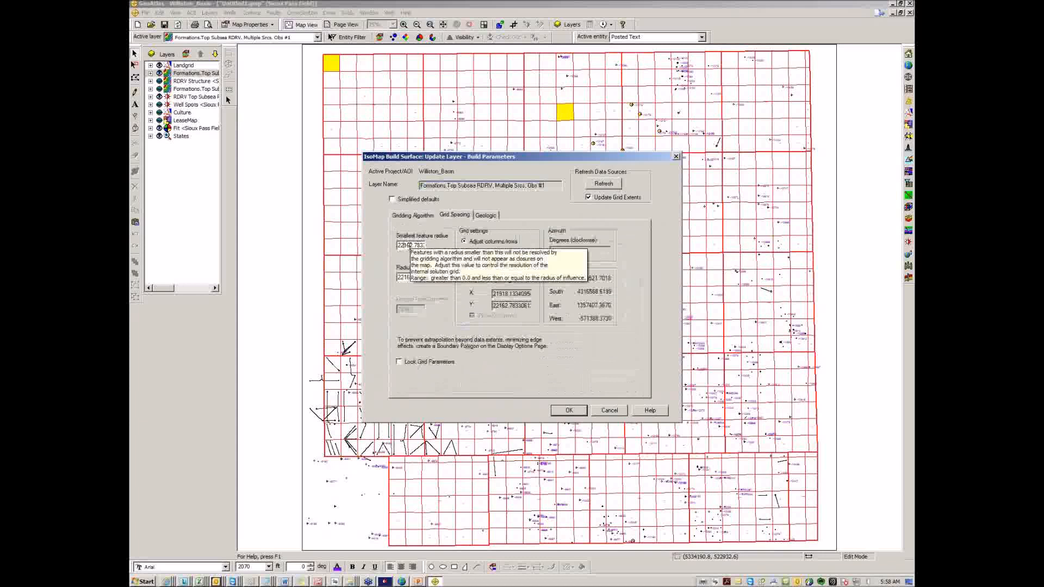
double_click(414, 248)
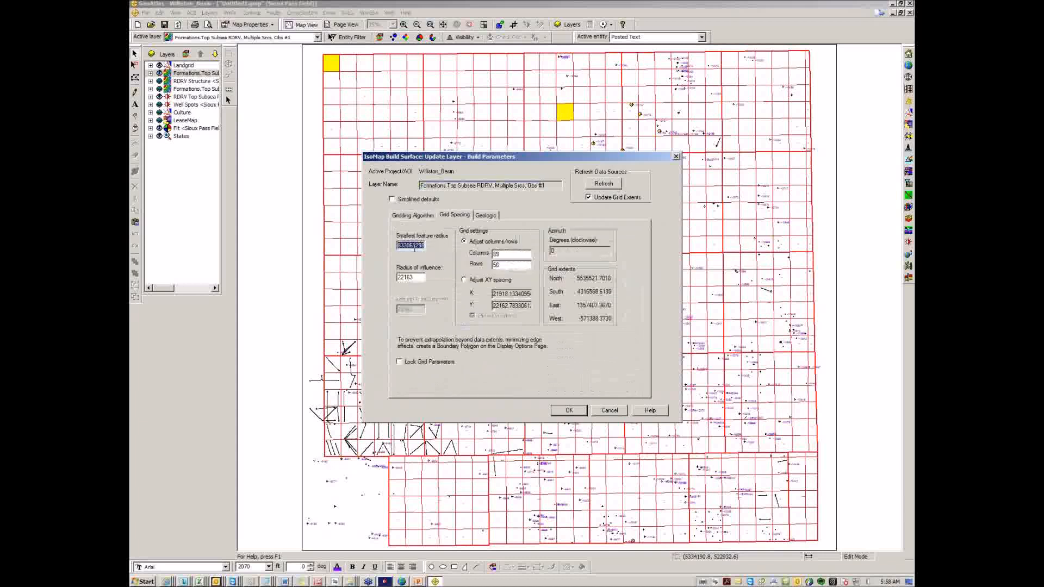
text(100)
click(416, 277)
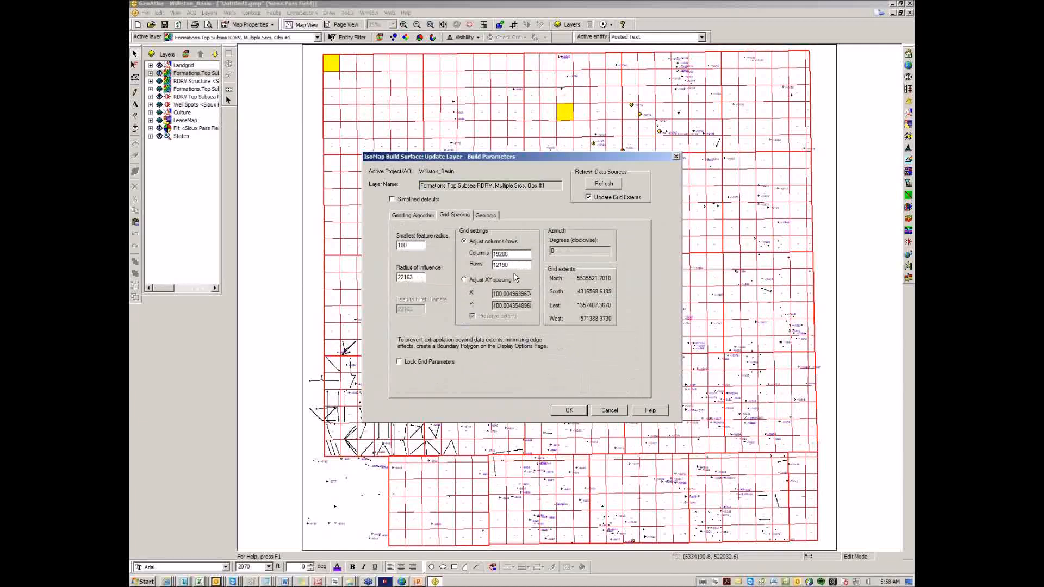
click(577, 414)
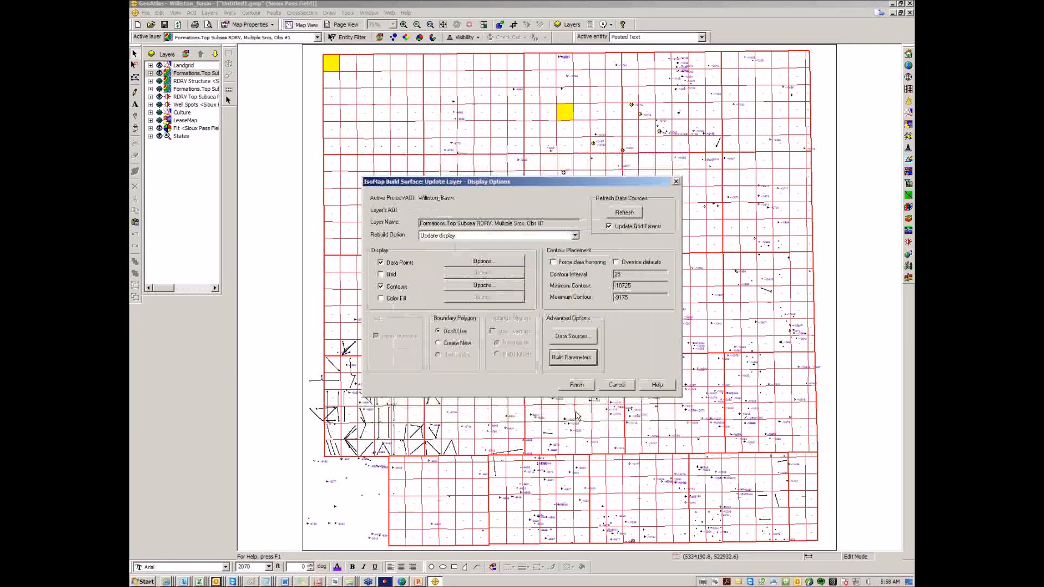
click(574, 386)
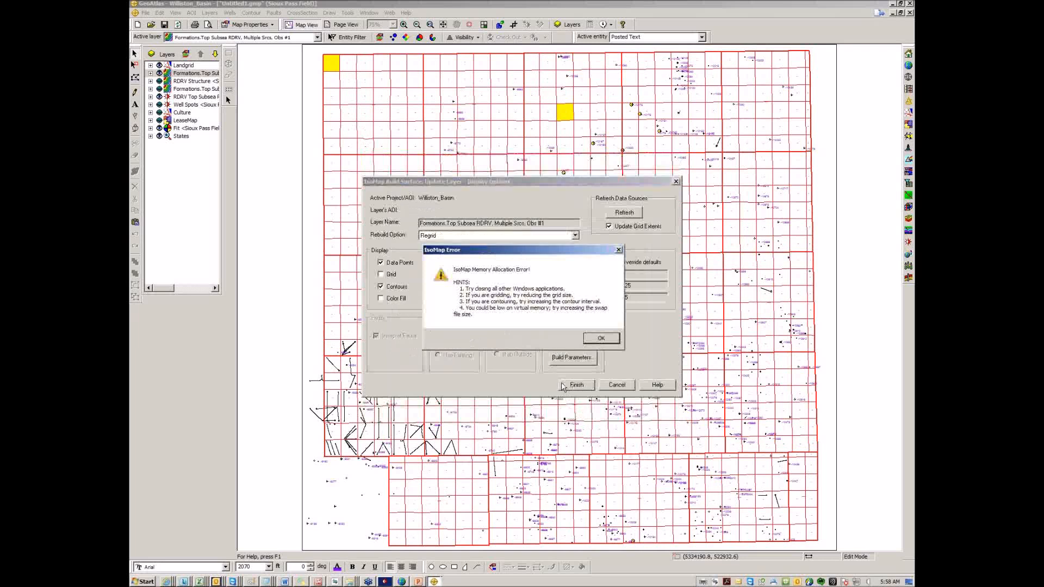
click(612, 339)
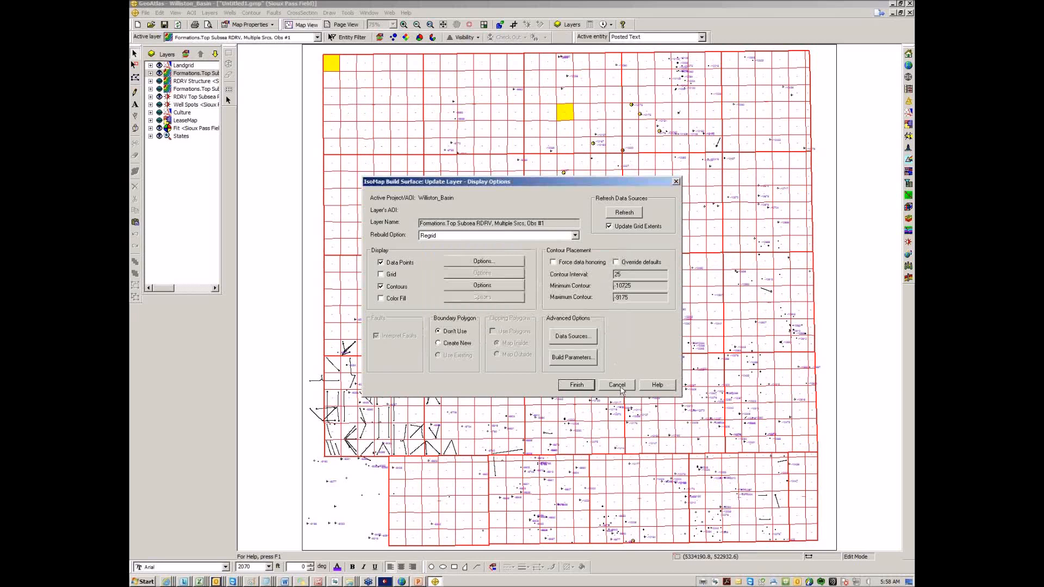
click(617, 385)
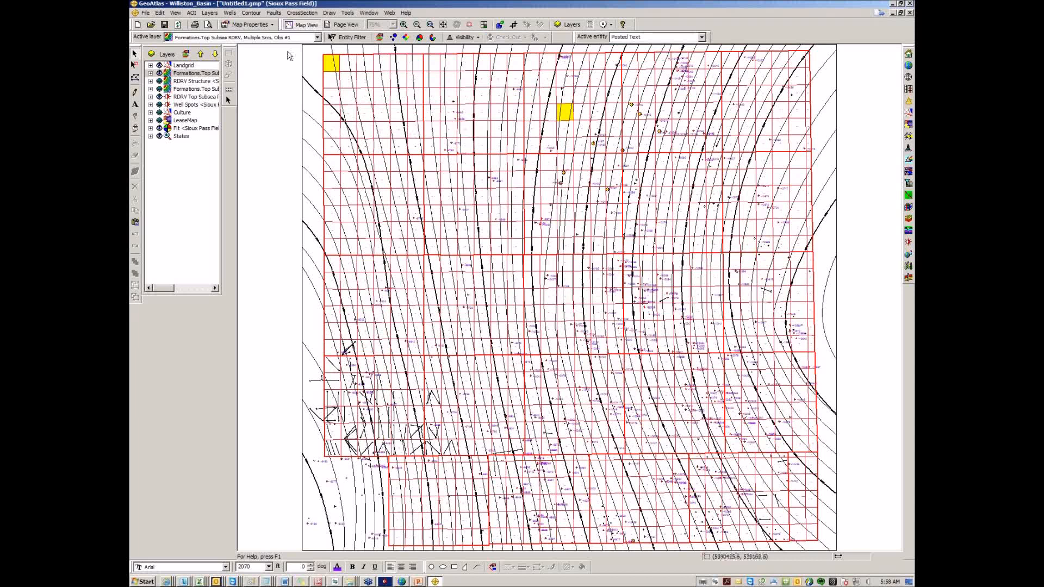
- Show the Sioux Pass Field RDRV surface instead of the project-wide one and regrid it with a radius of influence of 1000
click(159, 72)
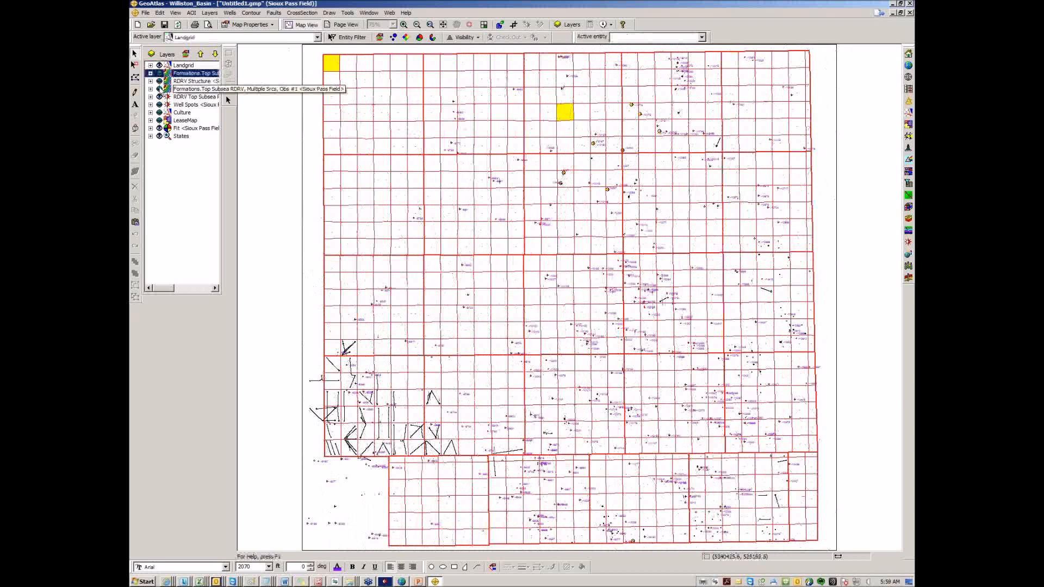
click(159, 89)
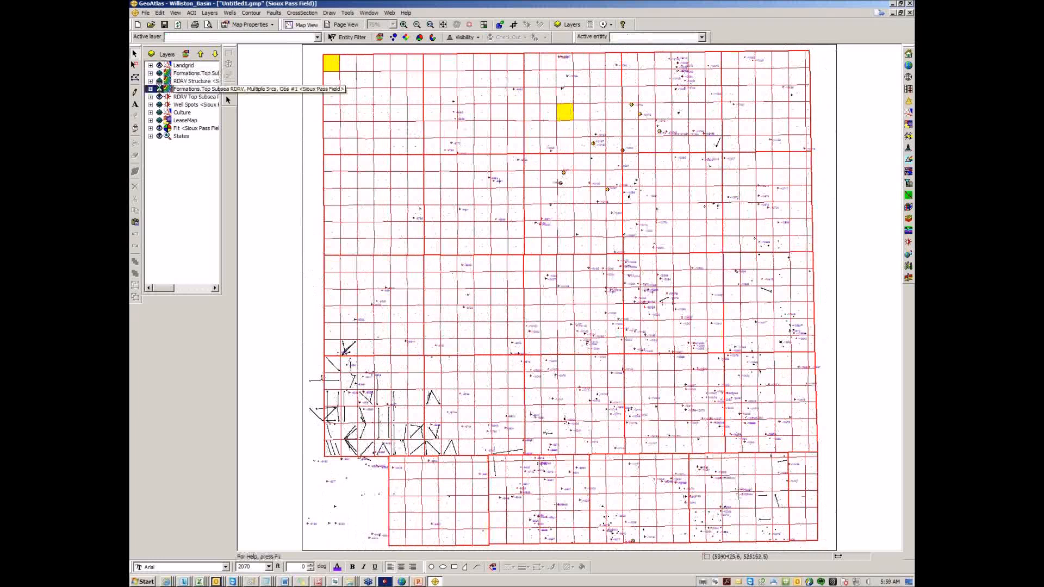
right_click(199, 89)
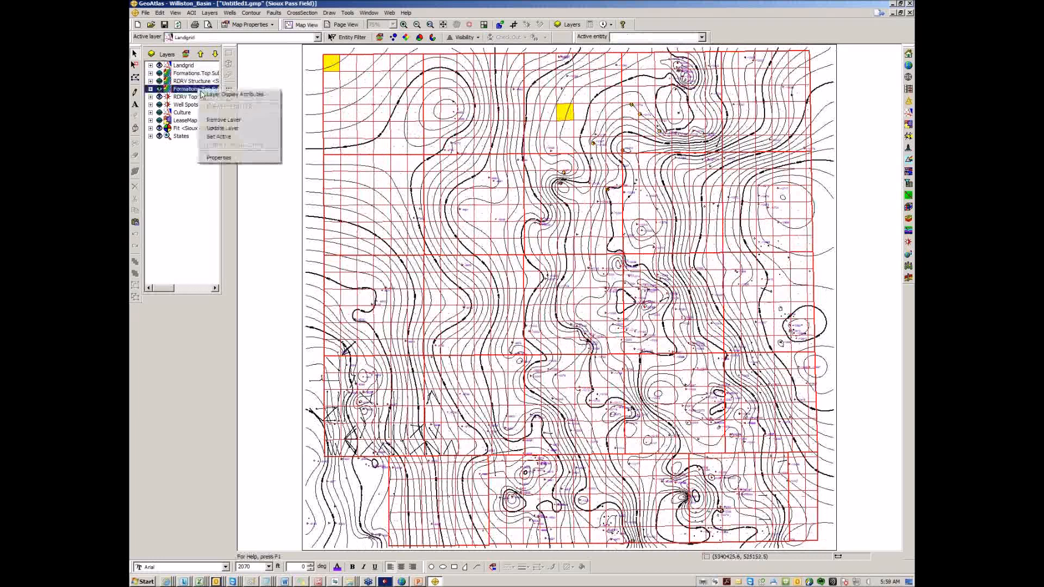
click(223, 128)
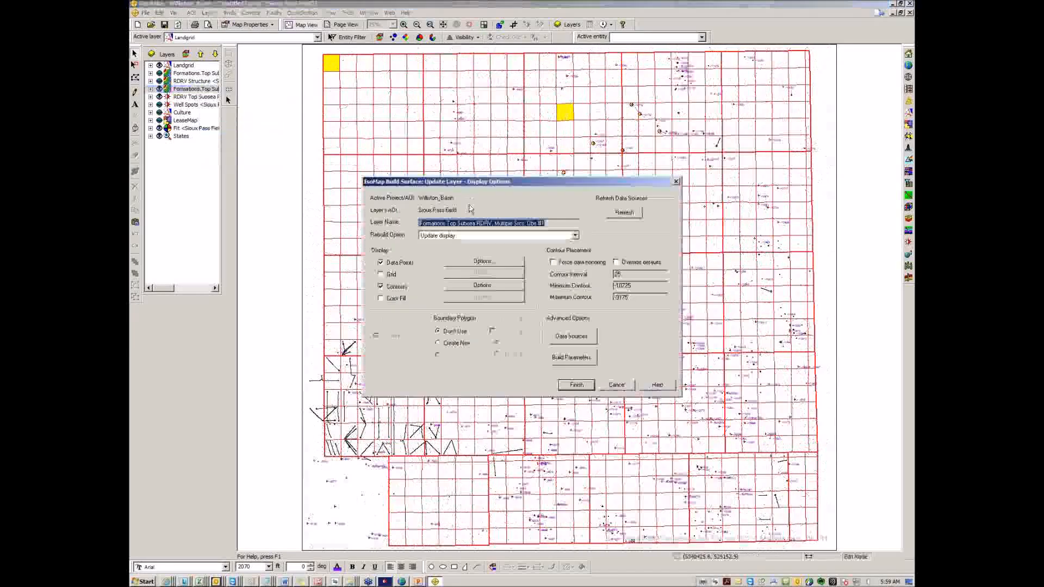
click(561, 359)
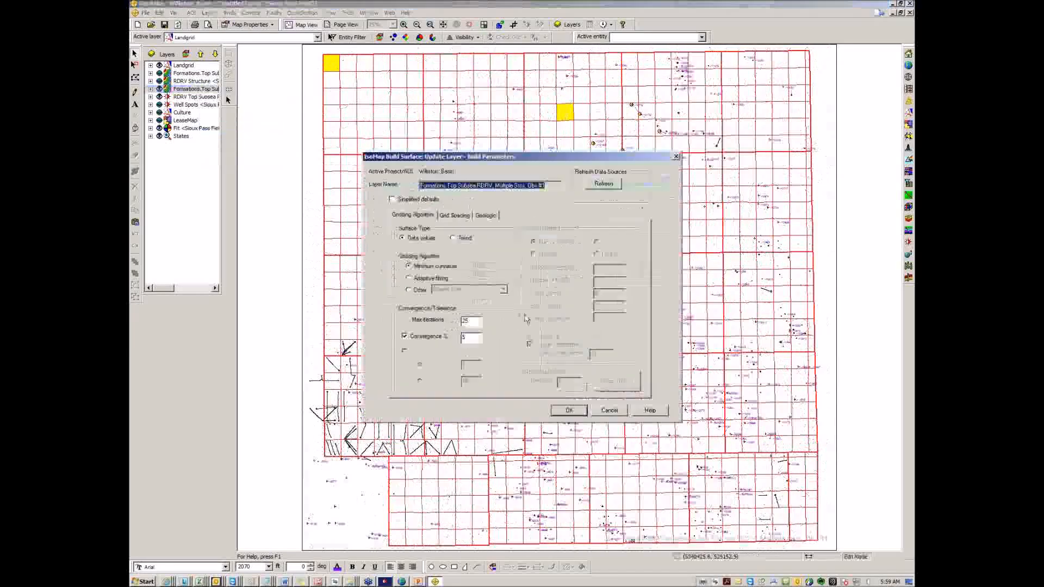
click(458, 215)
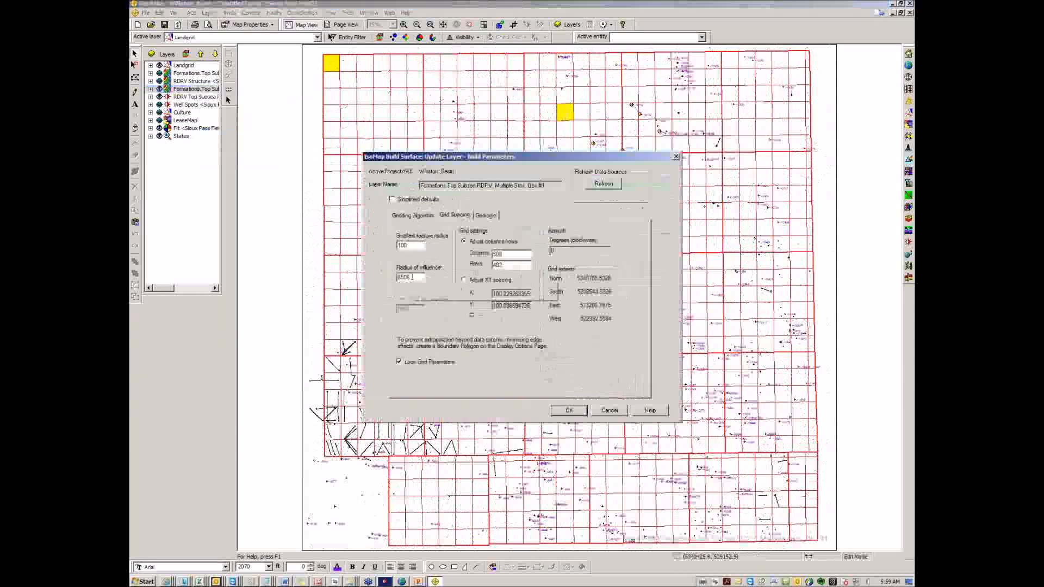
mouse_move(411, 277)
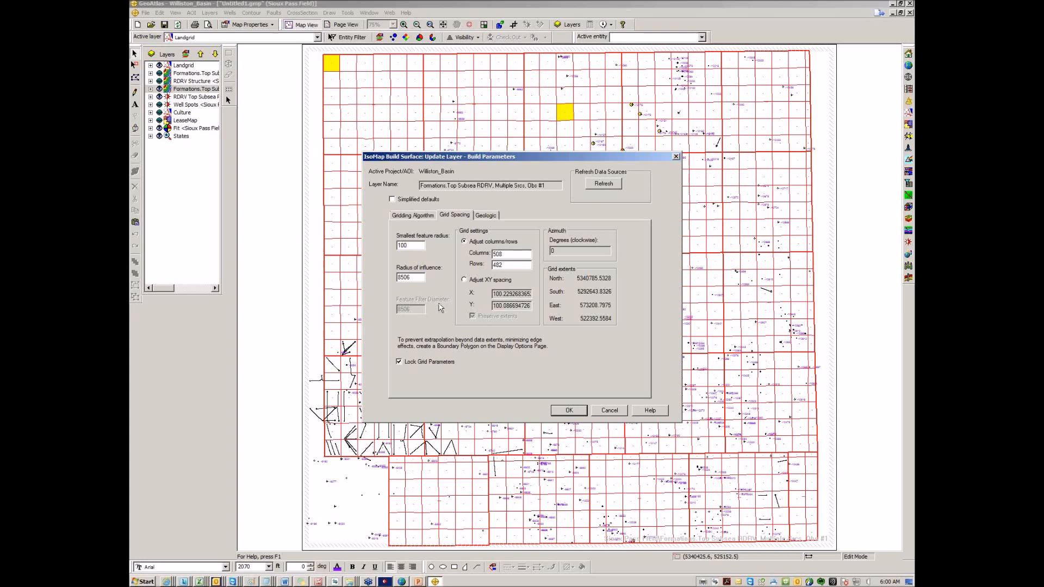
click(411, 277)
double_click(394, 277)
text(100)
text(0)
click(571, 412)
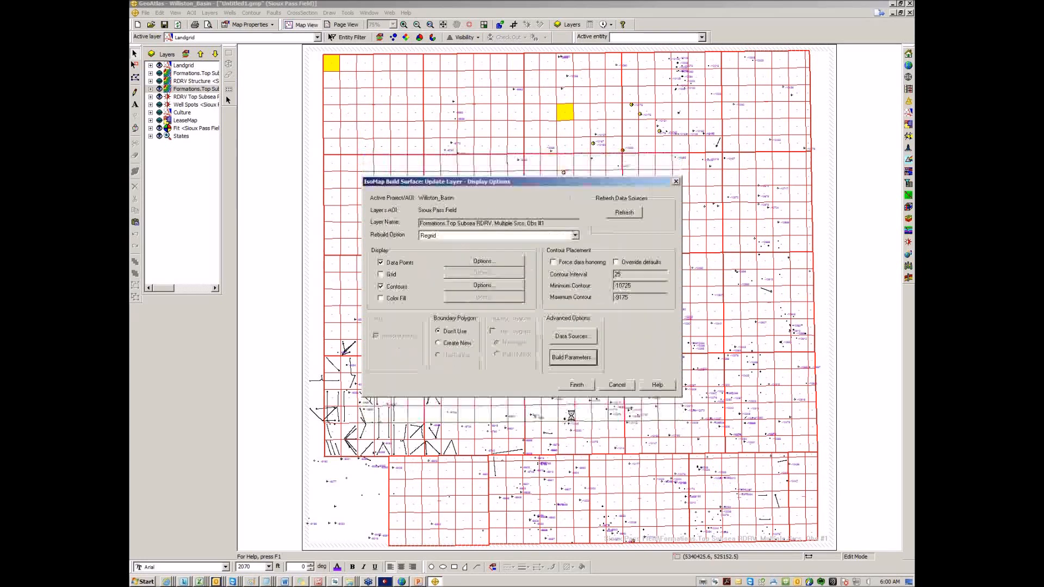
click(575, 385)
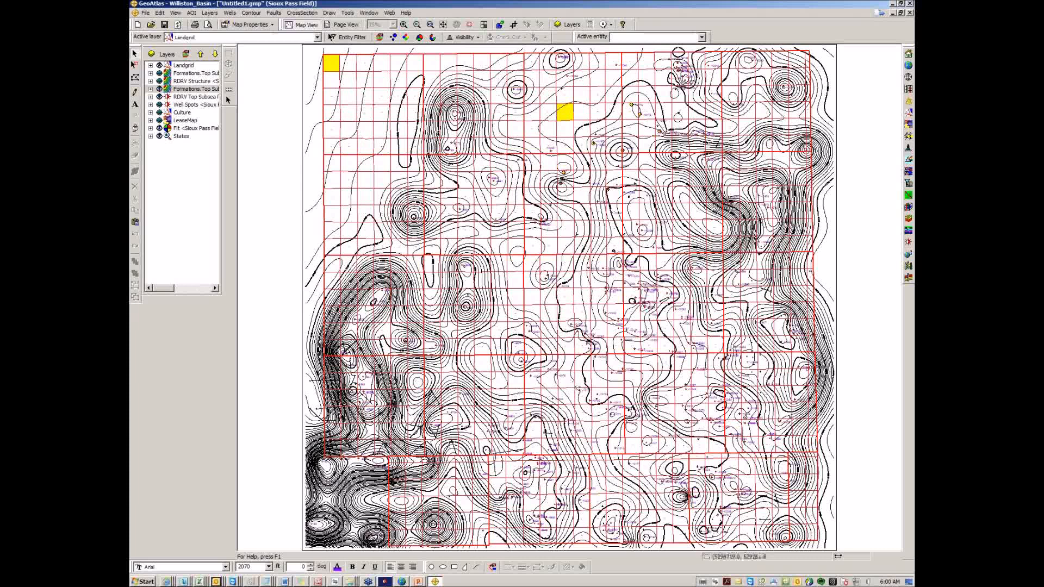
- Review the geologic and gridding algorithm build parameters of the Sioux Pass Field RDRV surface without changing them
right_click(186, 88)
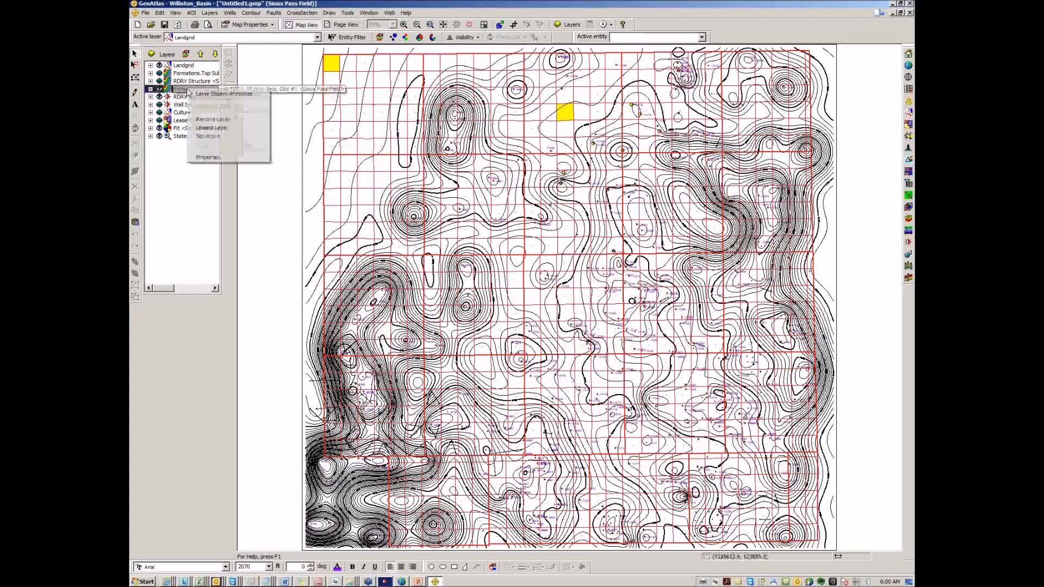
click(219, 128)
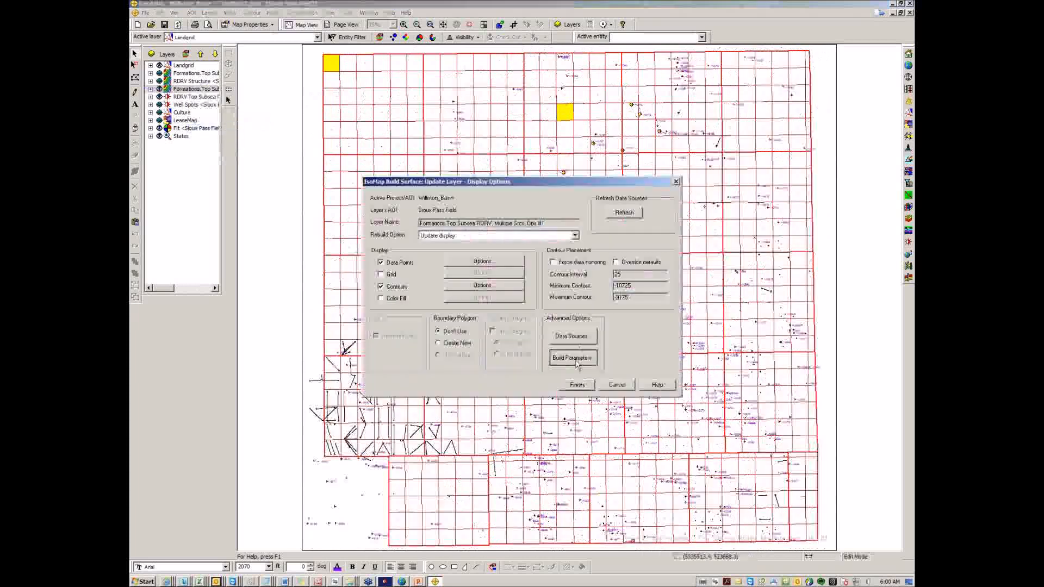
click(481, 216)
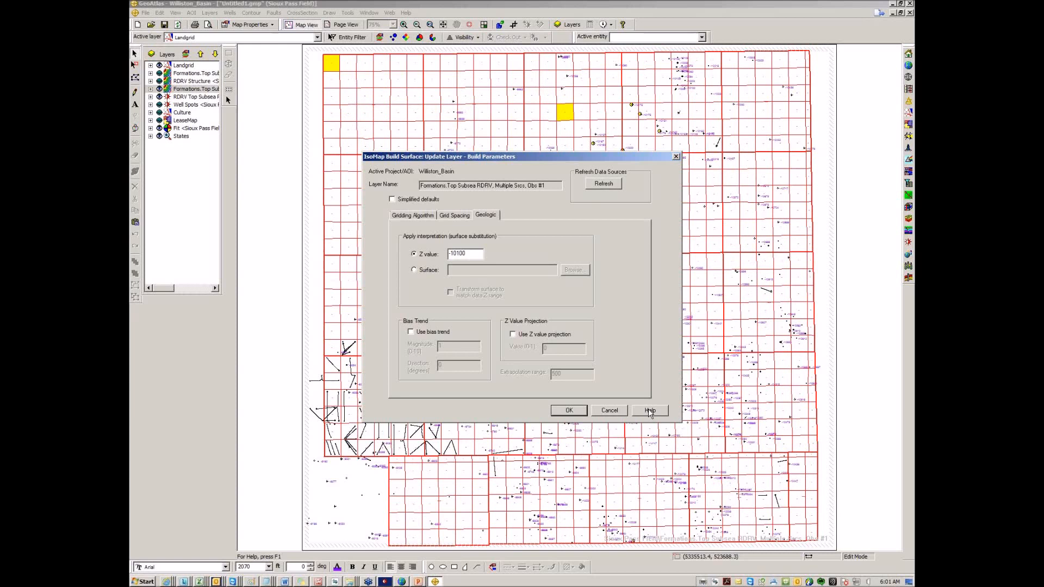
click(395, 216)
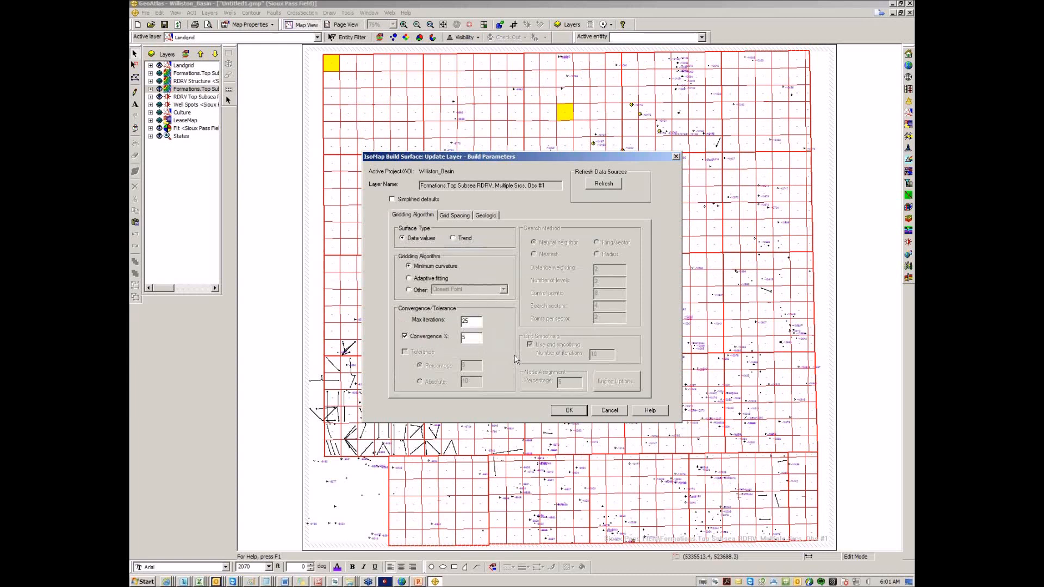
key(alt+Tab)
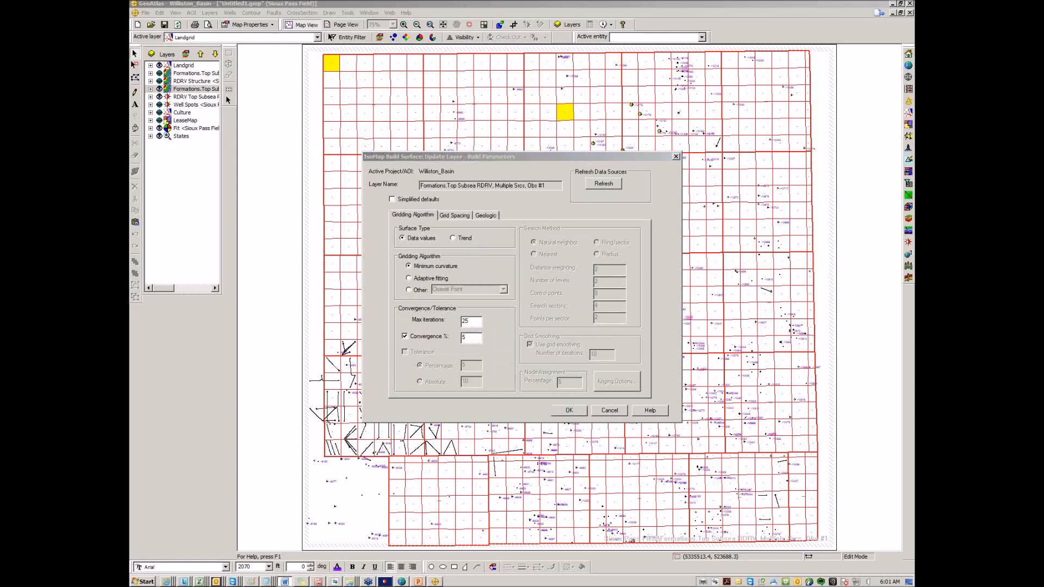
click(610, 411)
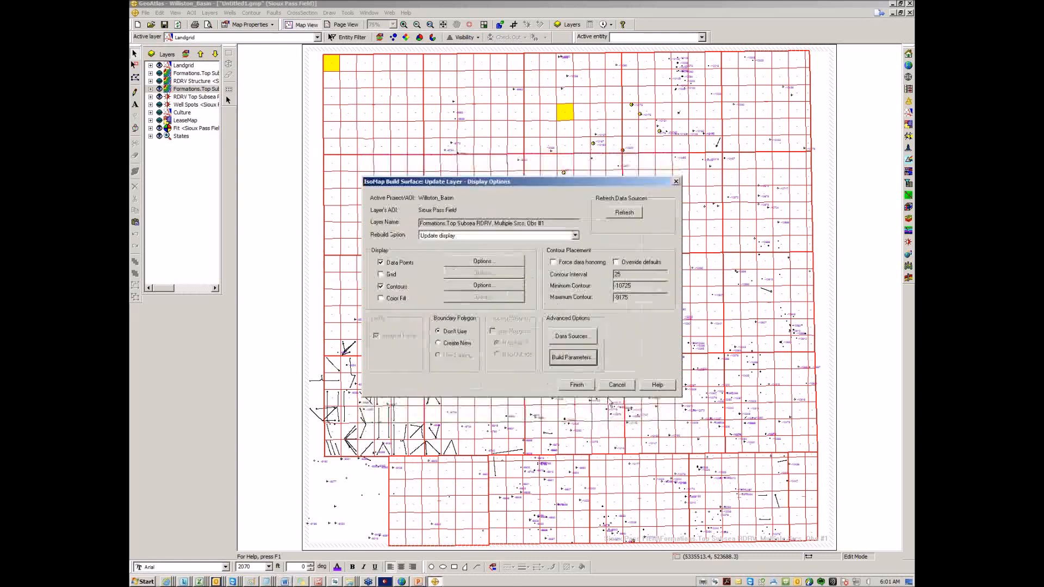
click(620, 385)
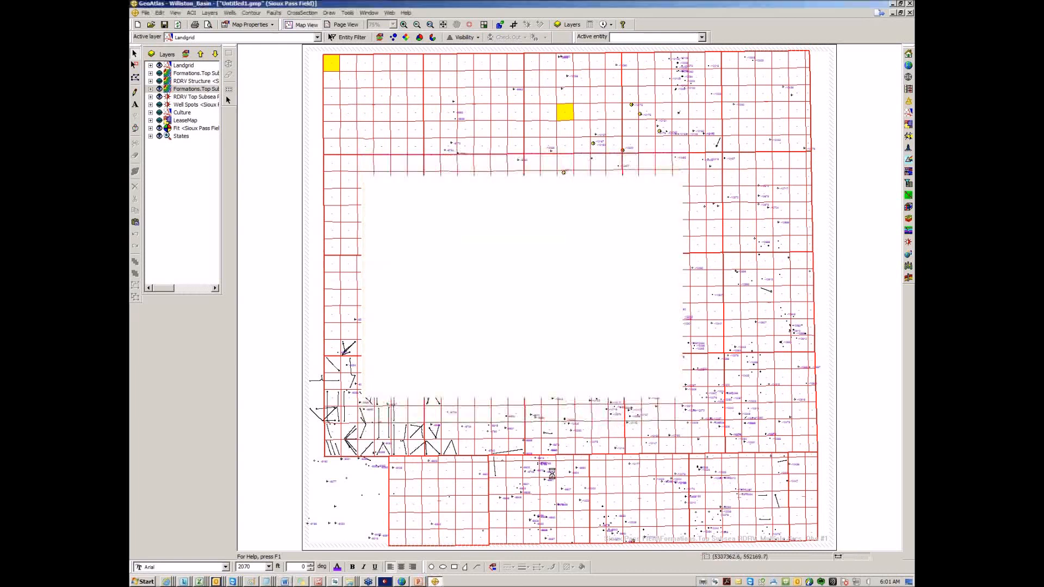
- Switch to the PowerPoint slide show and advance to the IsoMap Contouring Best Practices slide
click(418, 581)
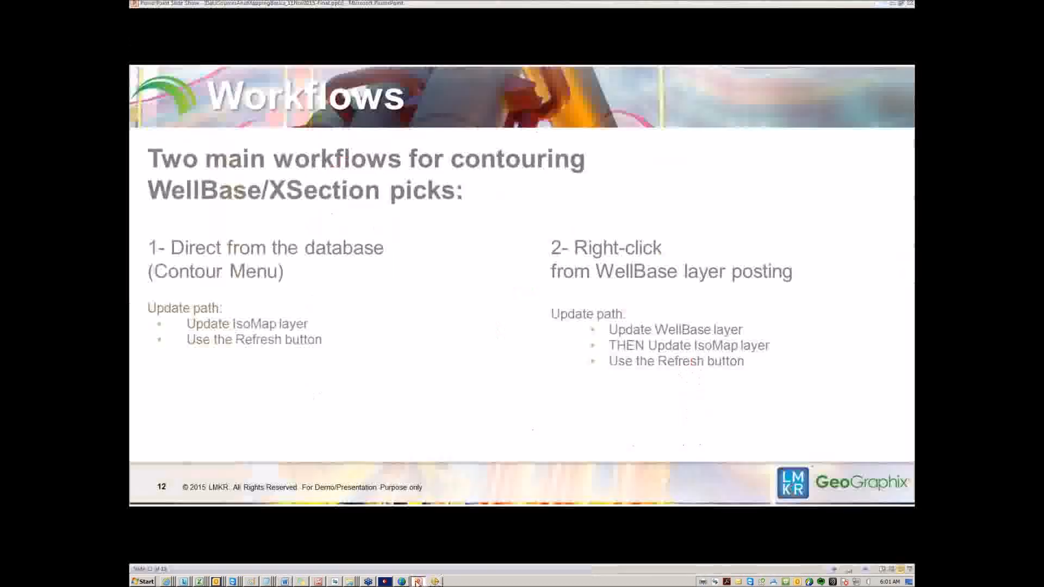
click(525, 354)
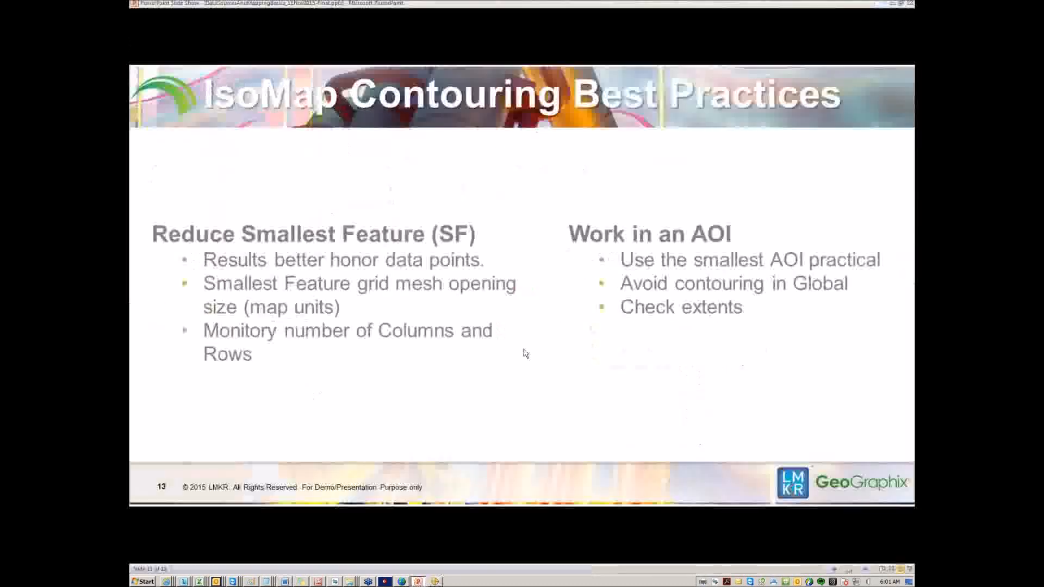
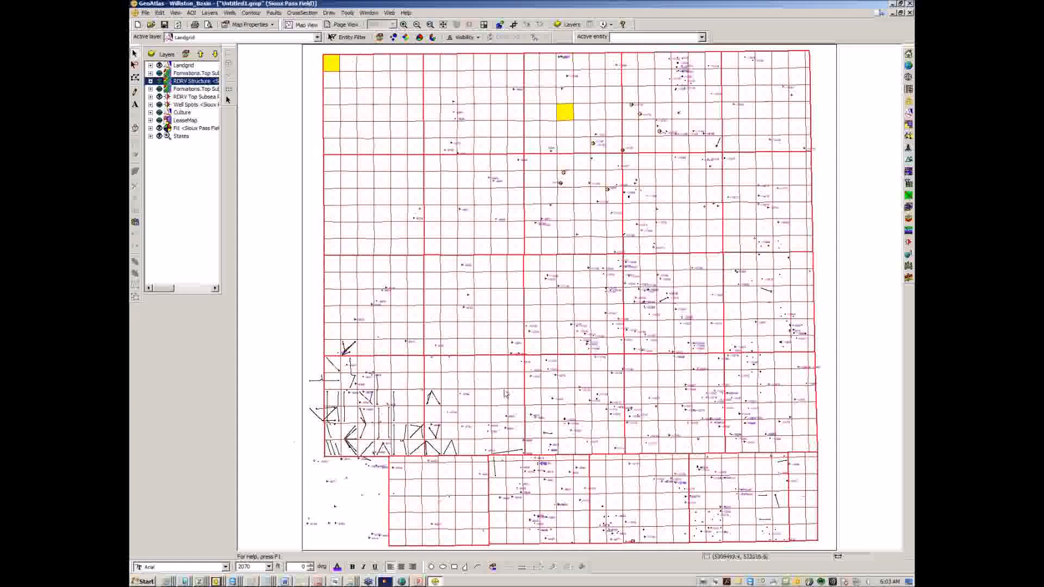
- Switch to ProjectExplorer, enlarge its window, and start ZoneManager for the Williston_Basin project
key(alt+Tab)
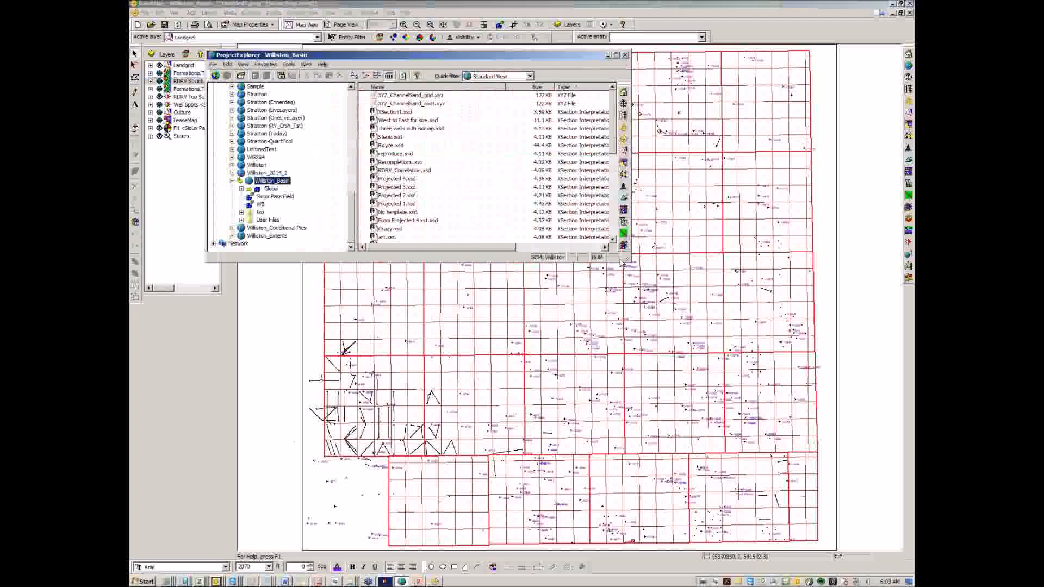
drag(620, 262, 627, 331)
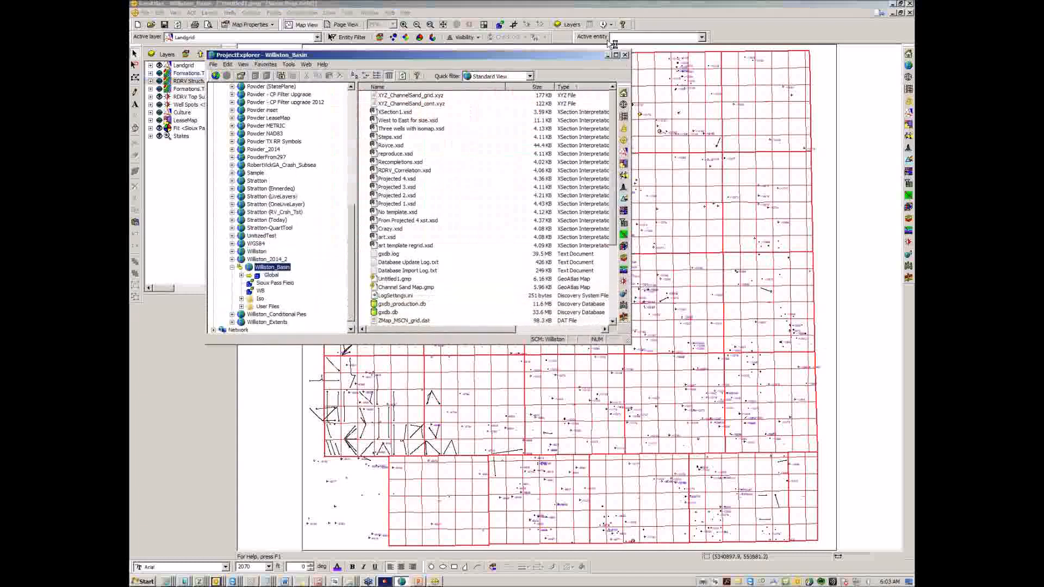
click(625, 55)
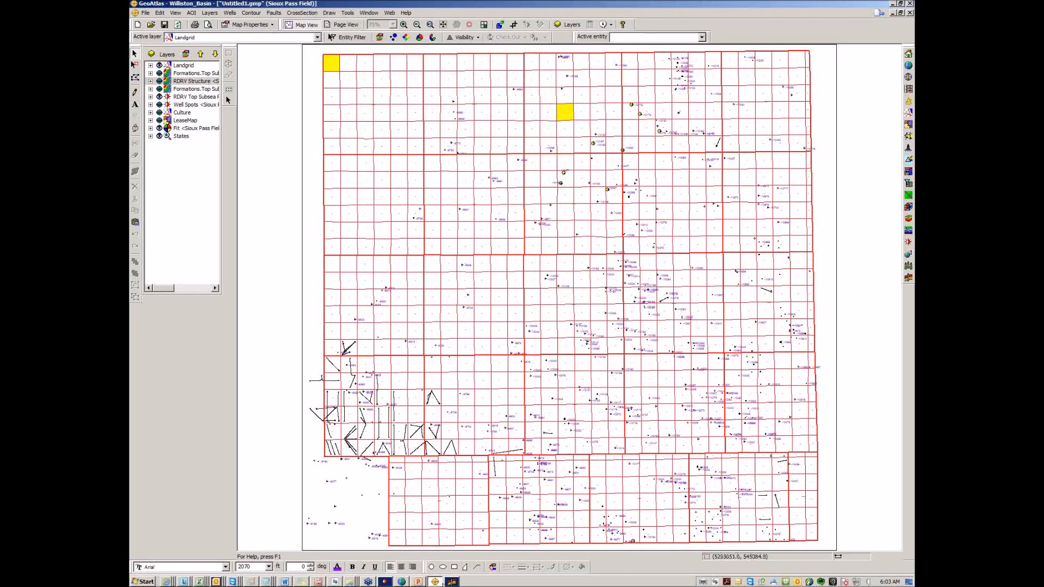
- Switch to ZoneManager and open the Bakken_Gross zone data in the spreadsheet view
click(451, 581)
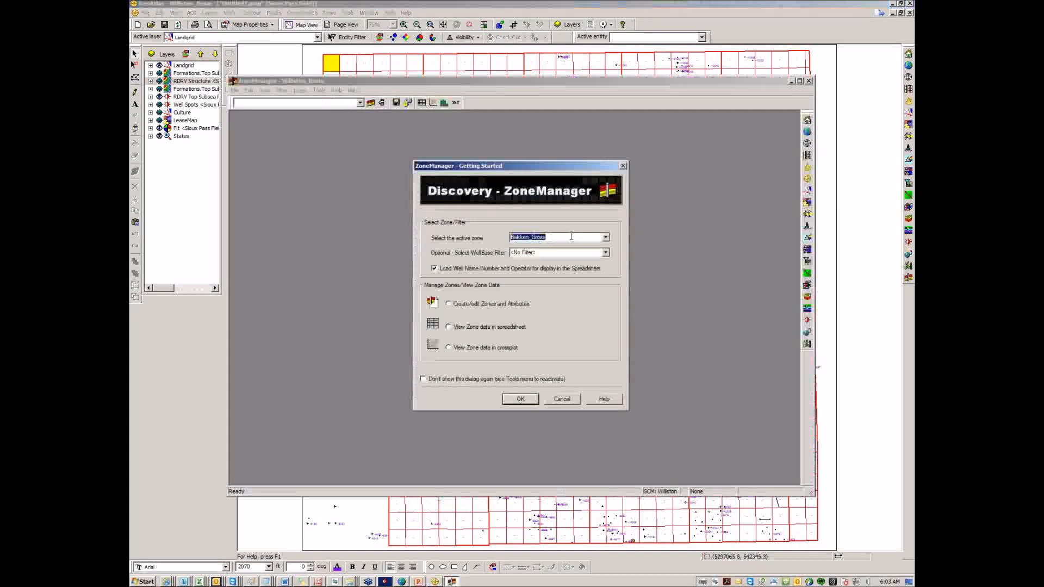
click(448, 327)
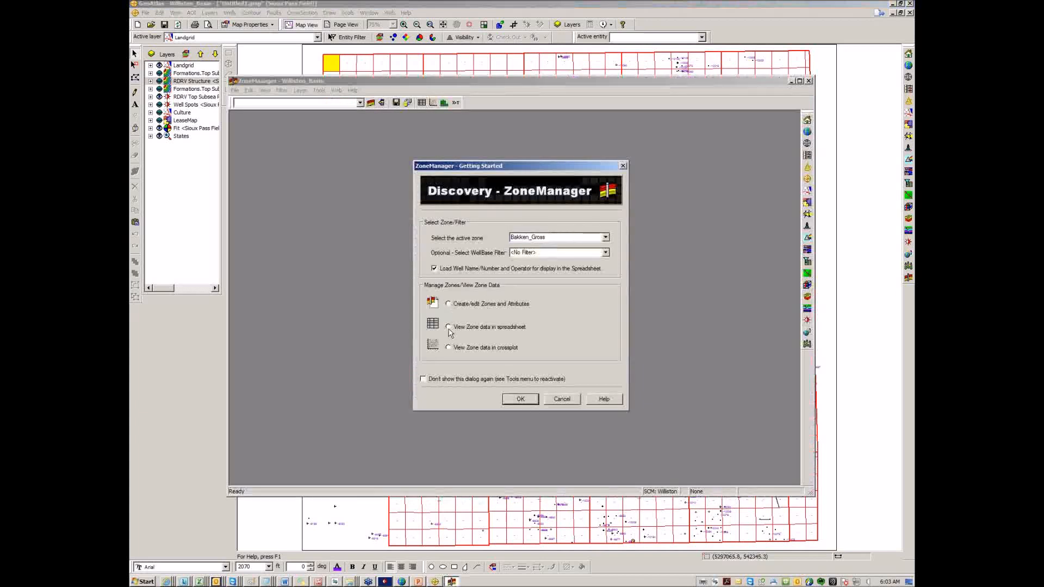
click(519, 399)
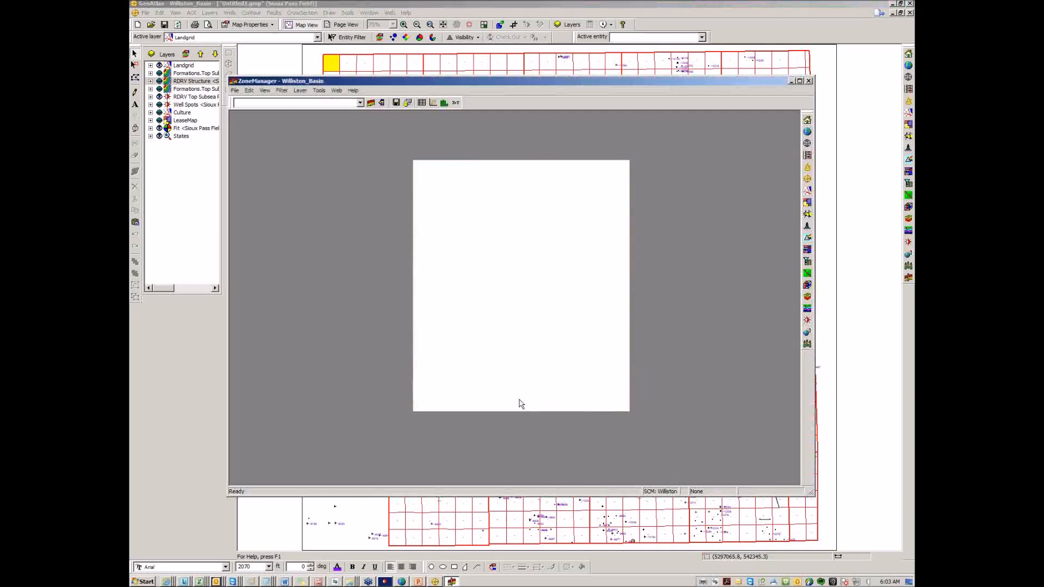
- Open the All Attributes spreadsheet for Bakken_Gross and compute the zone's Vertical Thickness (Top TVD - Base TVD) attribute
click(510, 247)
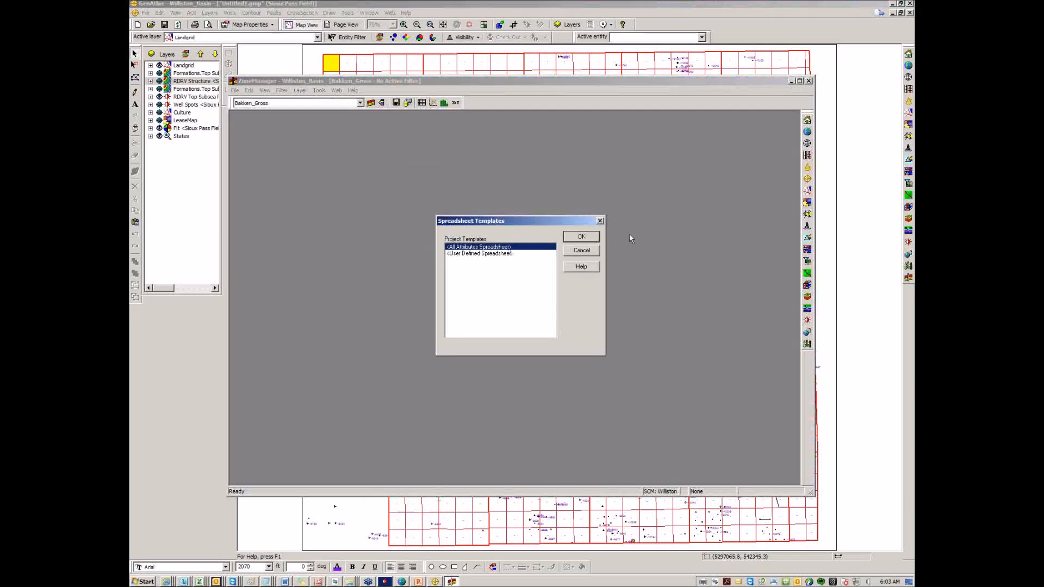
click(581, 237)
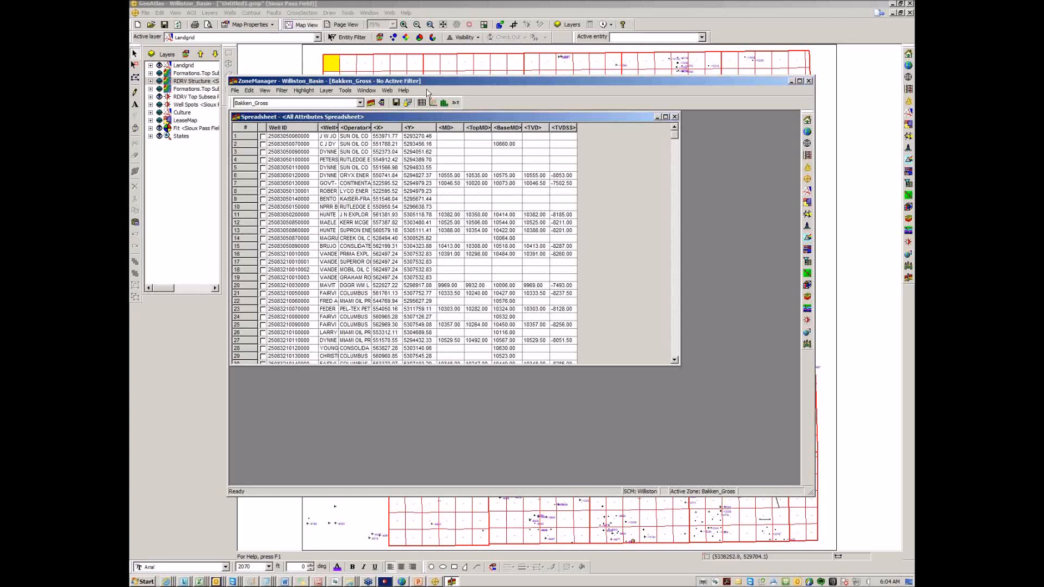
click(345, 91)
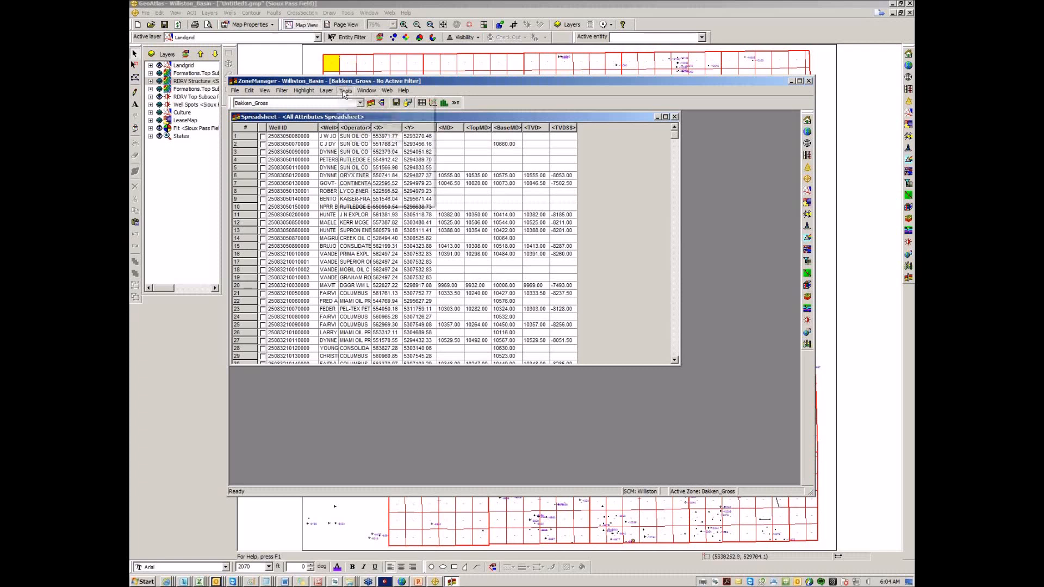
click(344, 91)
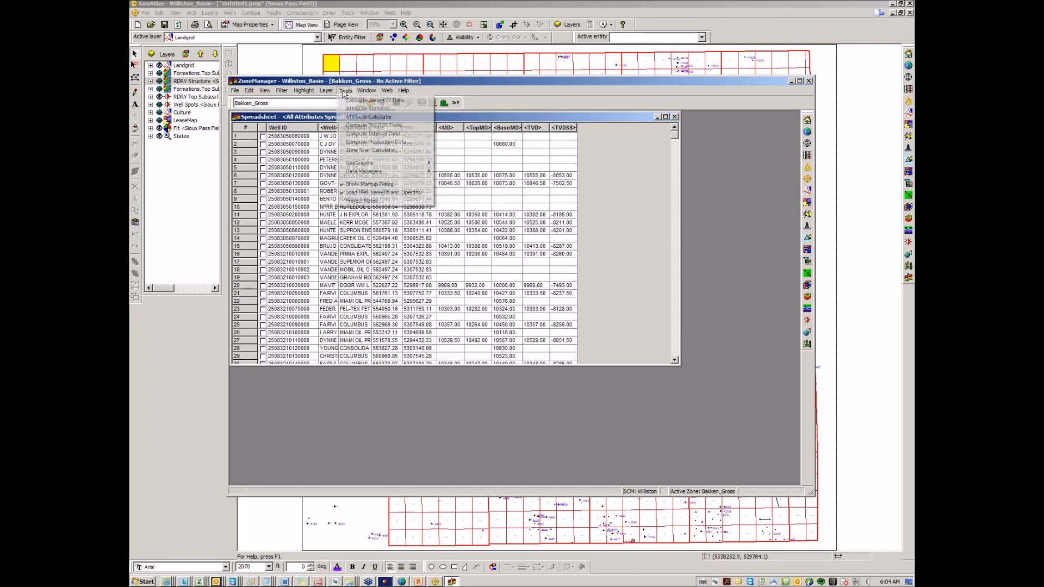
click(365, 127)
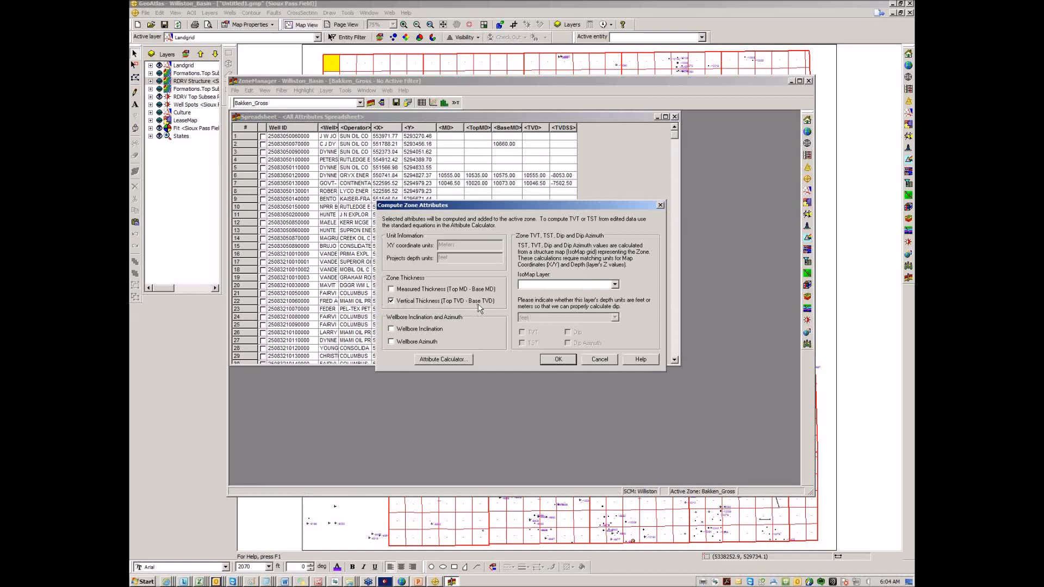
click(557, 359)
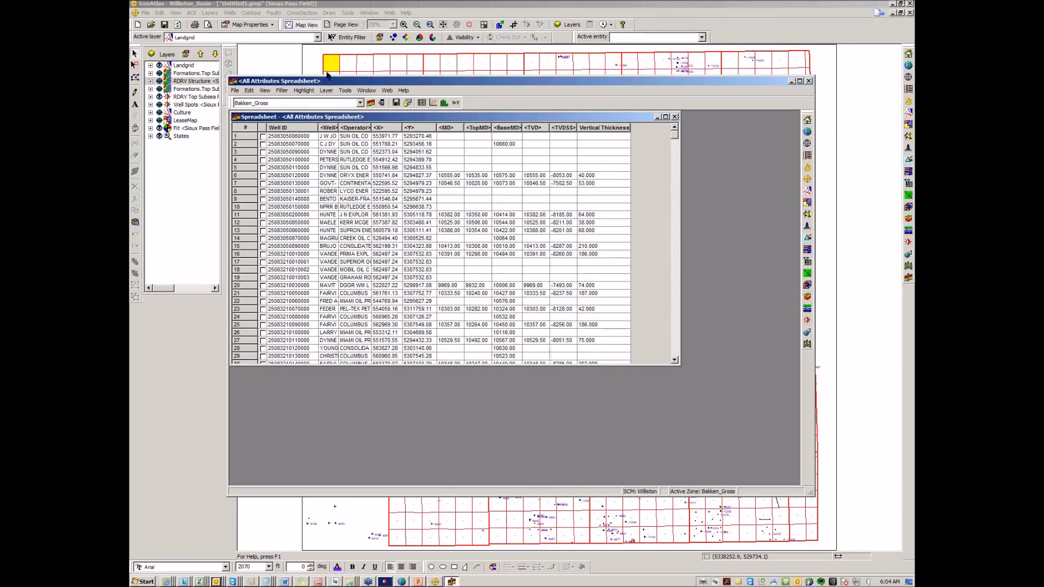
- Create an IsoMap layer named BKKN TVT from ZM using the Bakken_Gross zone and its Vertical Thickness attribute
click(327, 91)
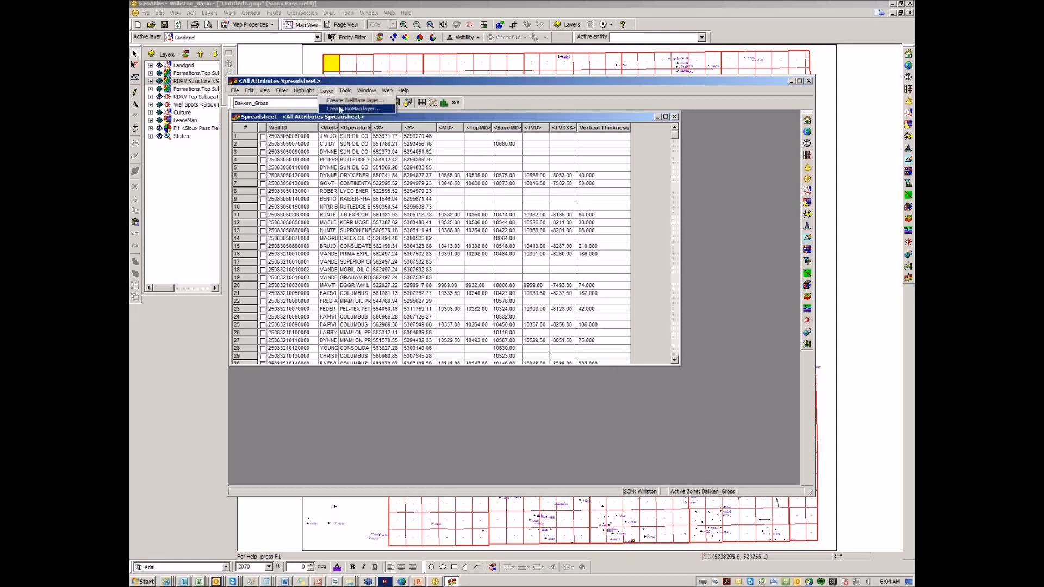
click(342, 110)
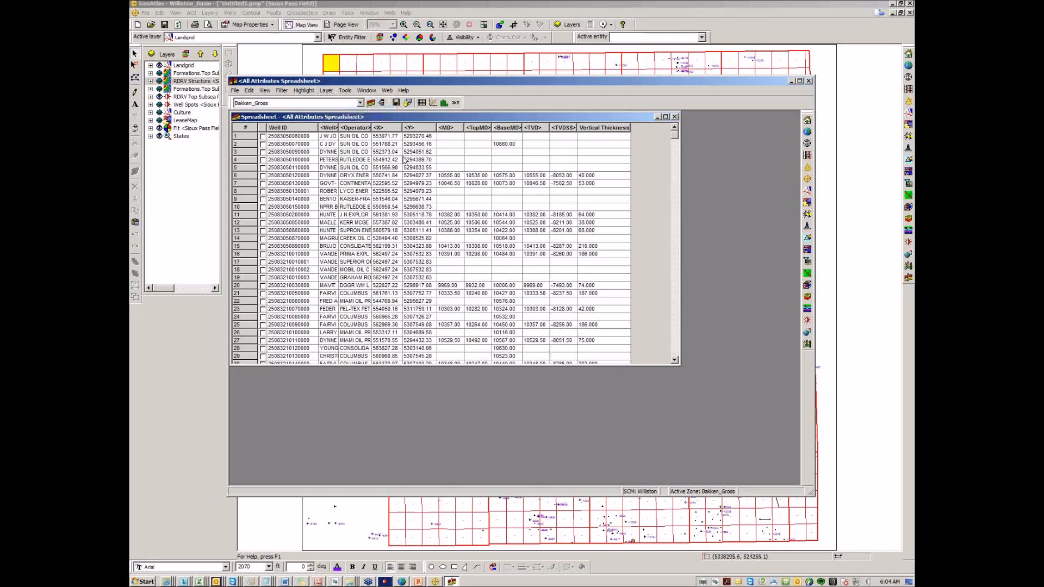
drag(496, 257, 442, 169)
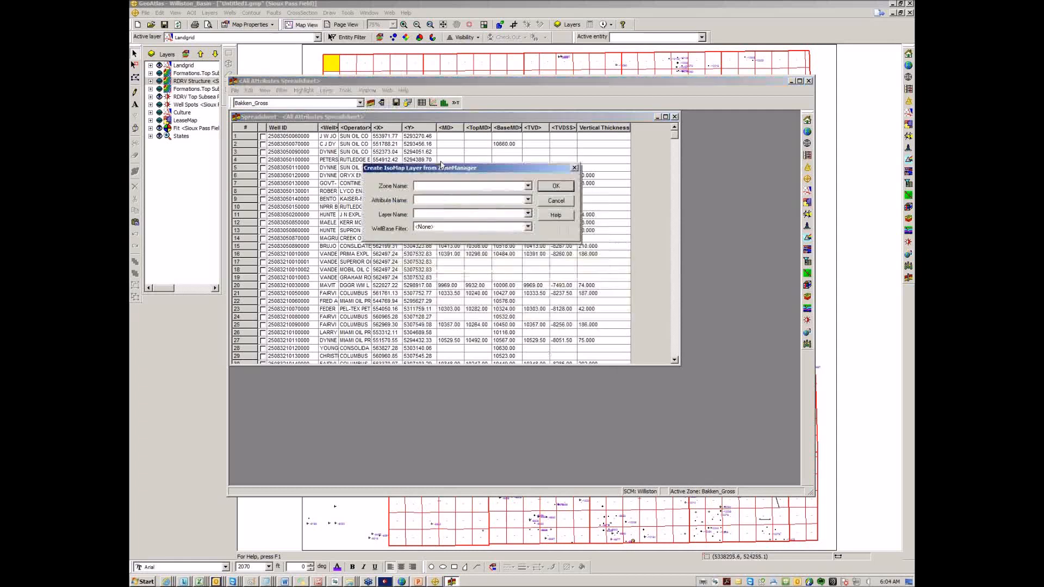
click(454, 182)
click(450, 197)
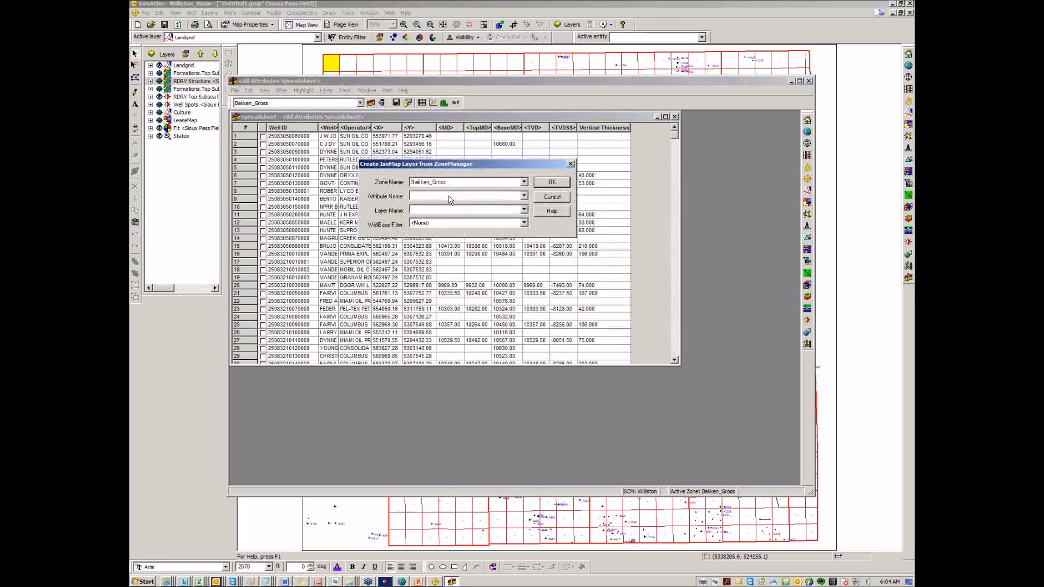
click(449, 196)
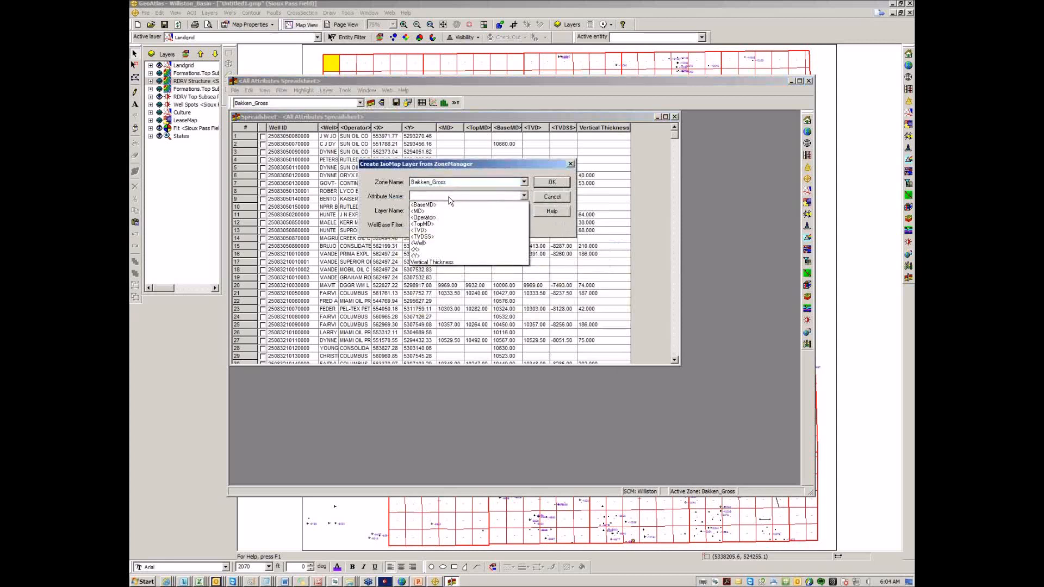
click(433, 263)
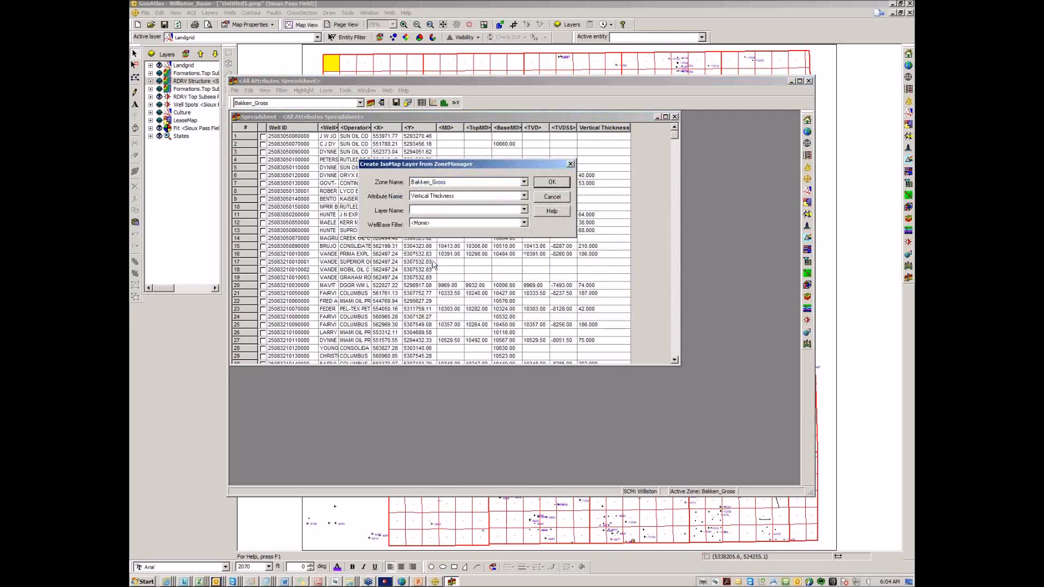
click(435, 211)
text(BKKN)
text(TVT from ZM)
click(542, 185)
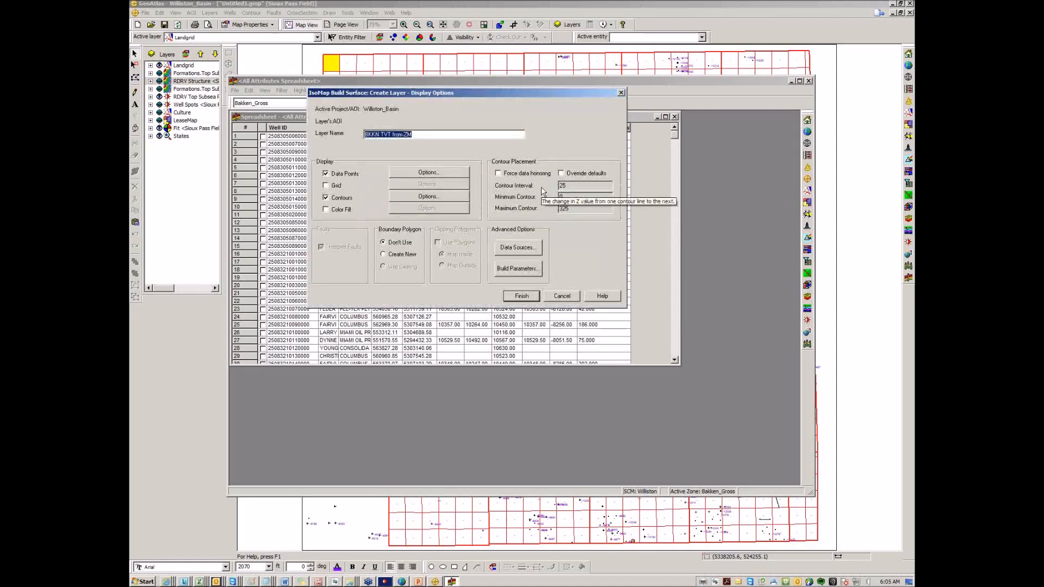
- Review the BKKN TVT from ZM layer's data sources and open its grid spacing build parameters
click(519, 248)
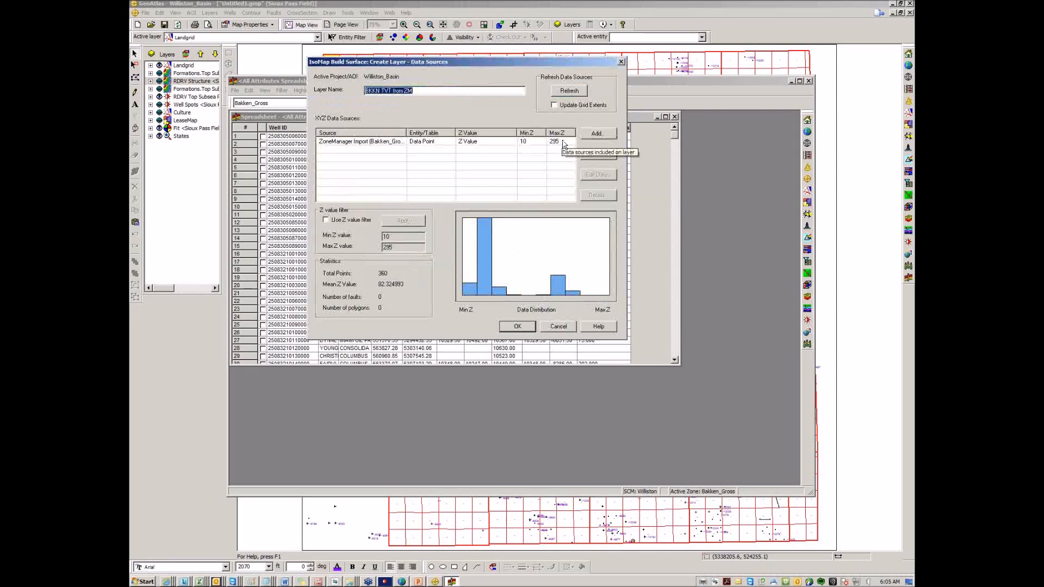
click(519, 327)
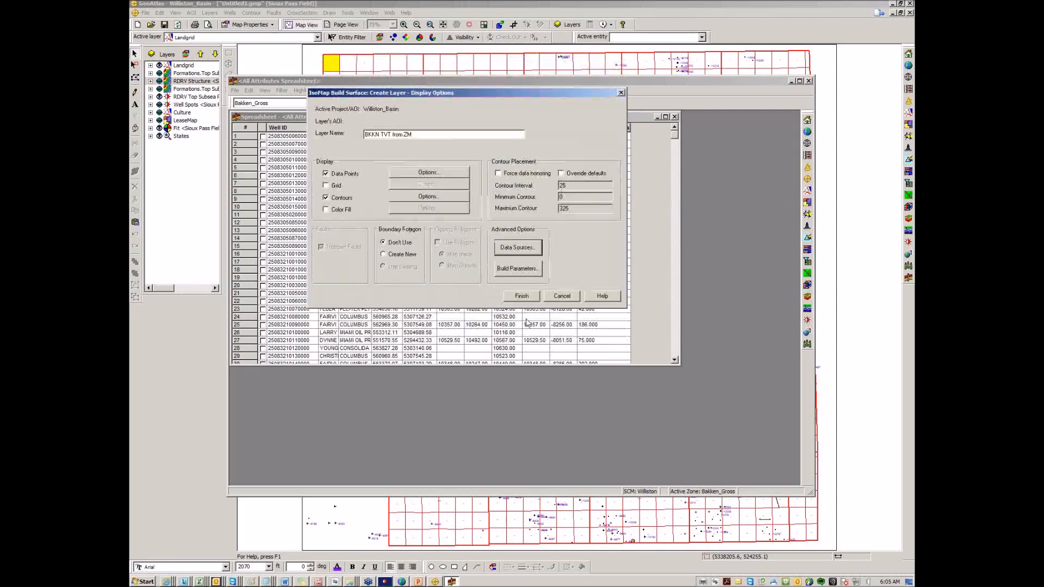
click(519, 270)
click(399, 126)
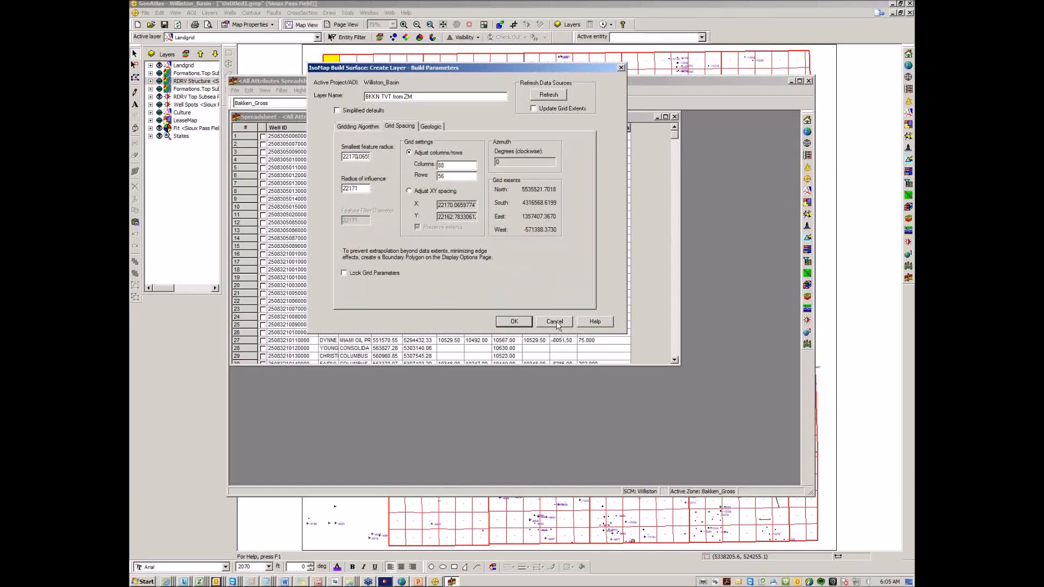
- Try a smallest feature radius of 10000, settle on 5000, and build the BKKN TVT from ZM surface
double_click(359, 156)
text(10000)
click(362, 189)
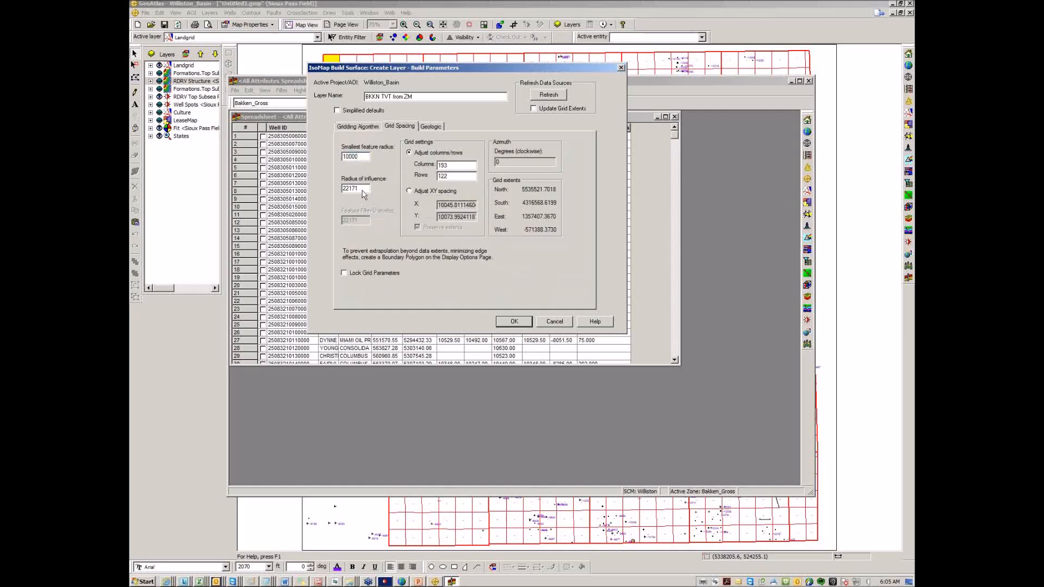
double_click(359, 156)
text(5000)
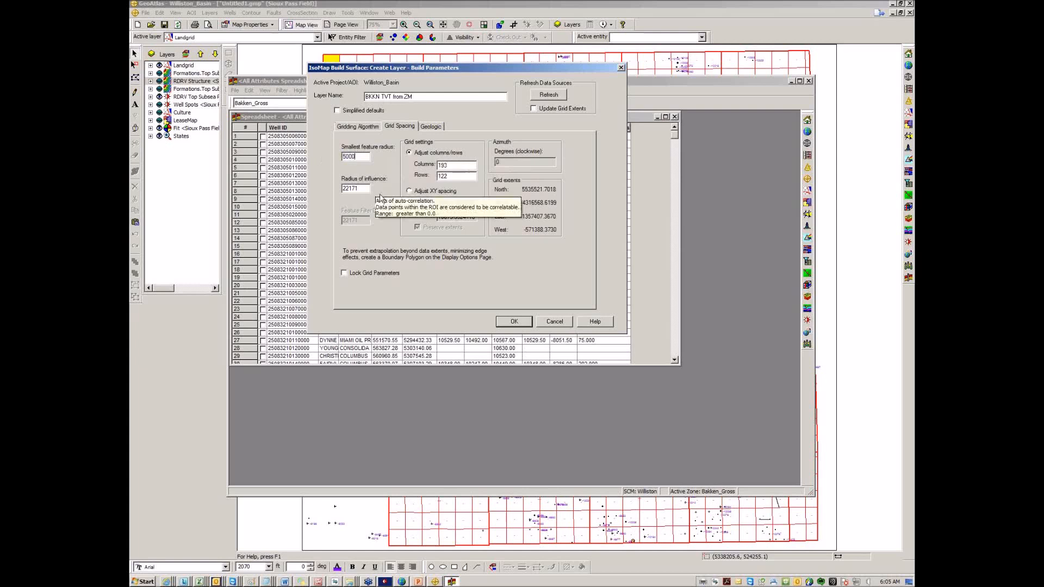
click(505, 321)
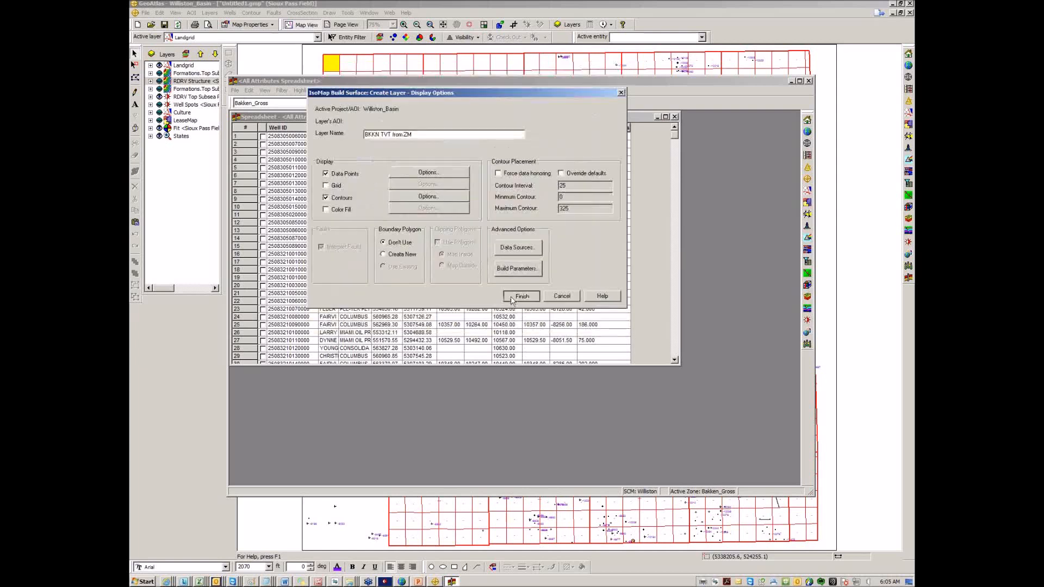
click(511, 298)
- Switch to GeoAtlas and add the BKKN TVT from ZM layer to the map
click(365, 3)
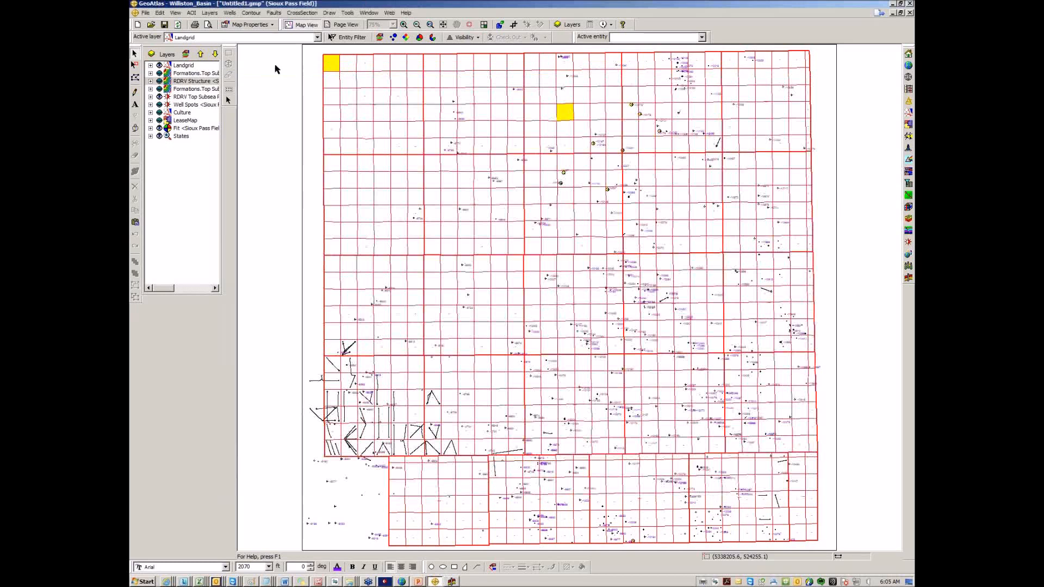
click(168, 55)
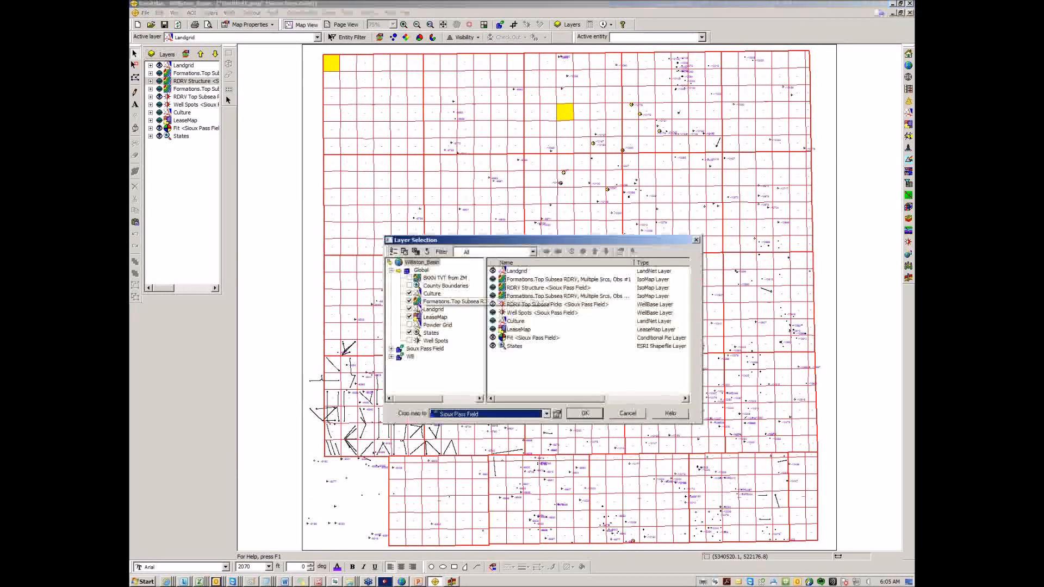
click(409, 278)
click(583, 414)
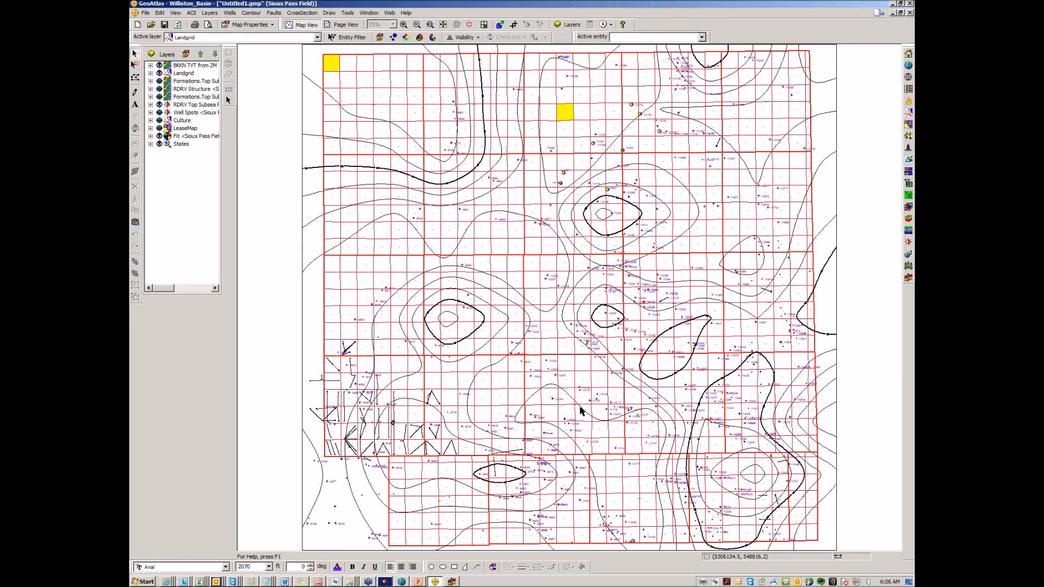
- Activate the Sioux Pass Field area of interest and hide the BKKN TVT from ZM layer
click(188, 14)
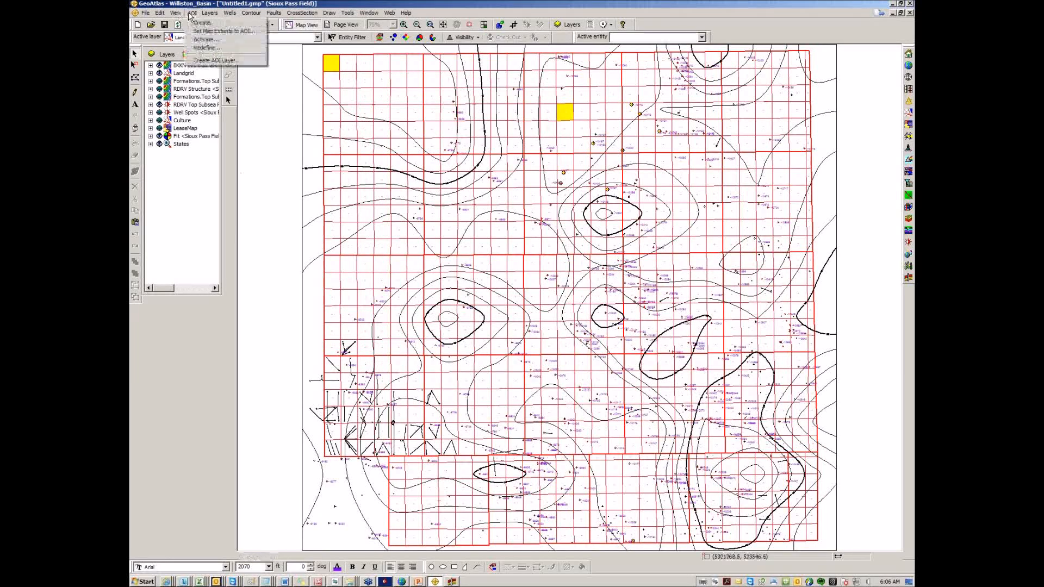
click(206, 39)
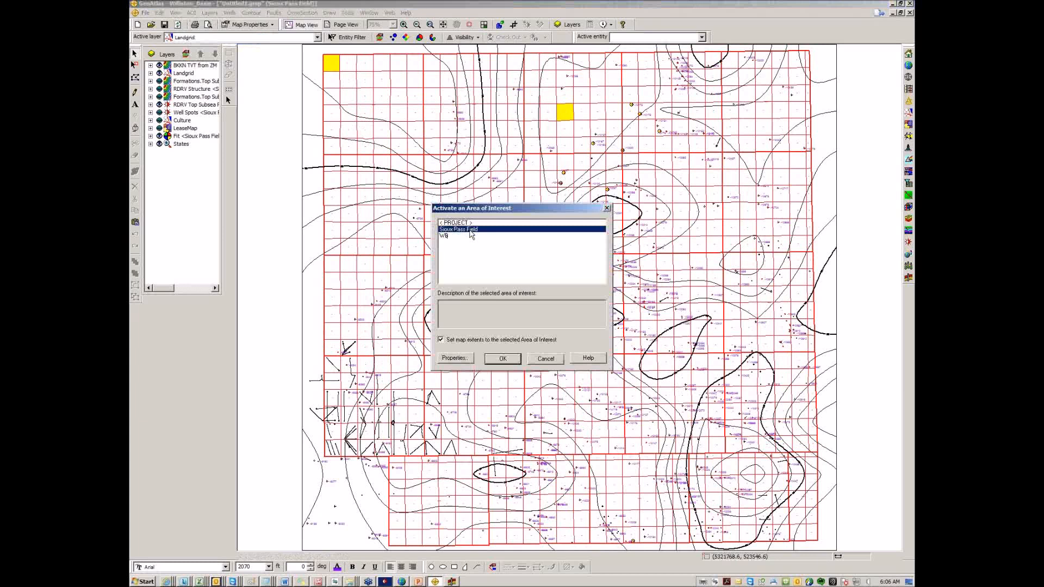
click(507, 359)
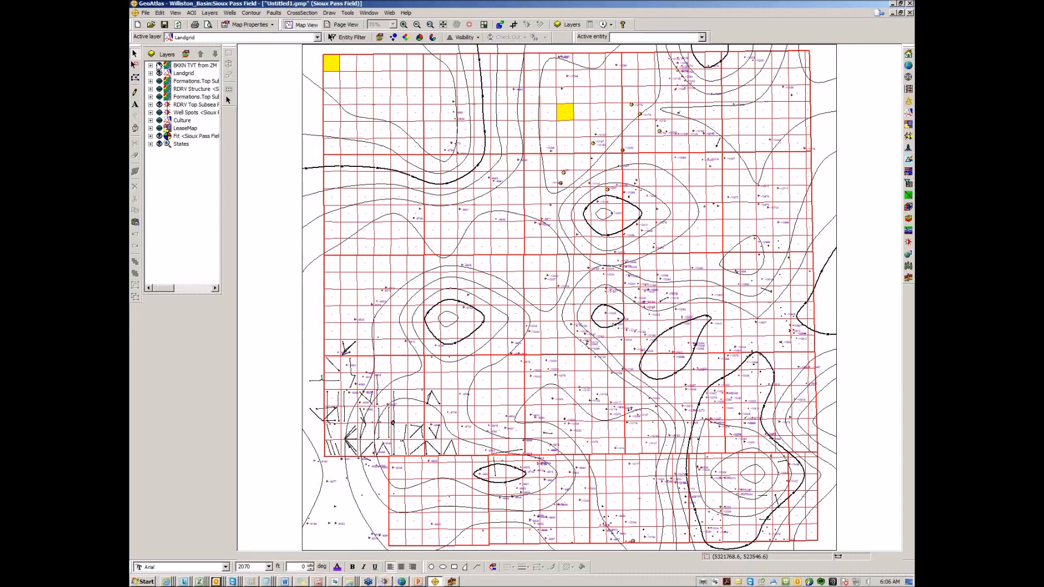
click(169, 66)
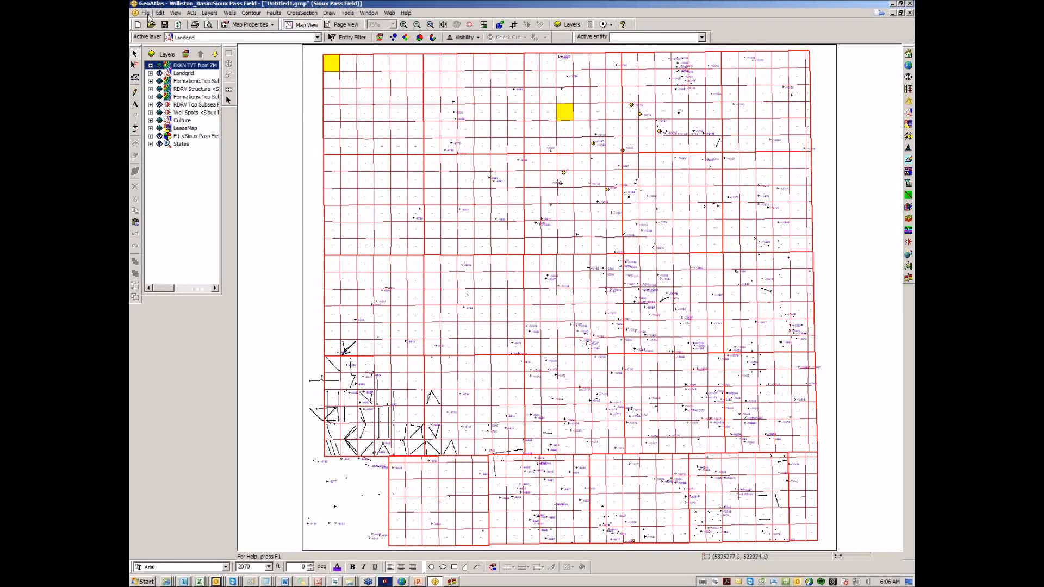
- Start an ASCII XYZ surface data import and select the MSNC UTMtops.csv file from the project's Iso folder
click(146, 13)
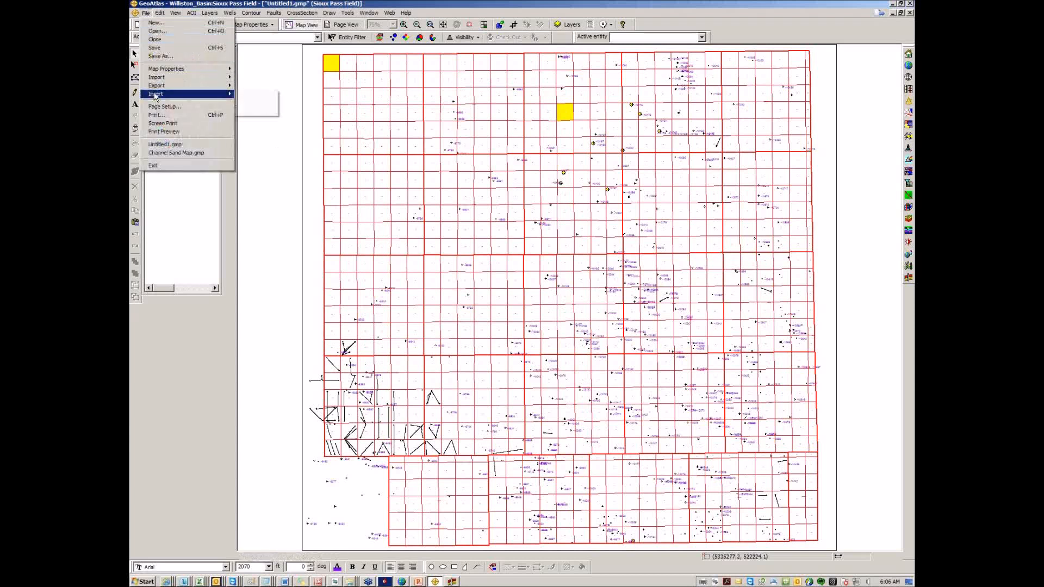
mouse_move(161, 80)
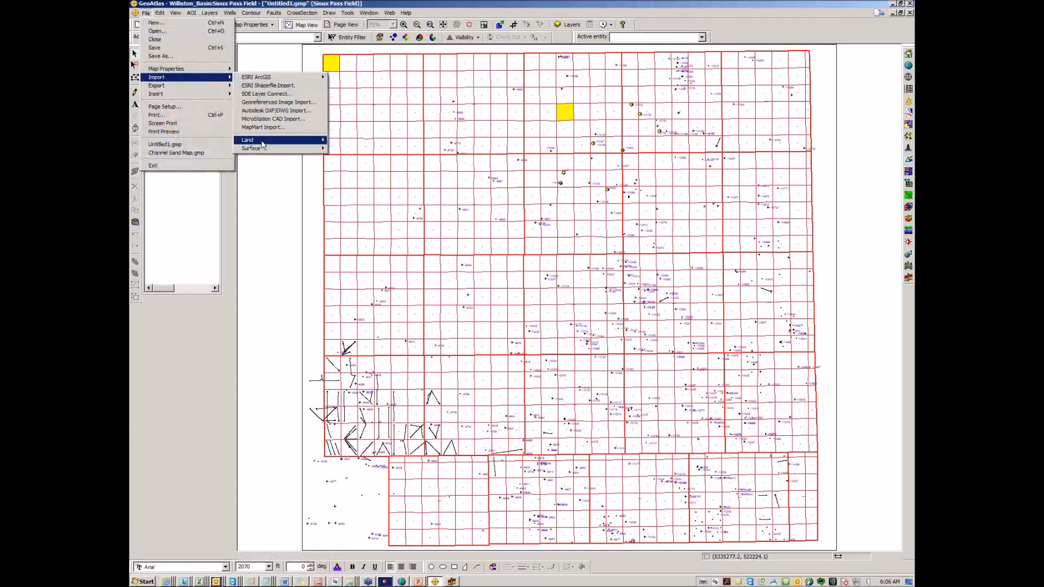
mouse_move(258, 151)
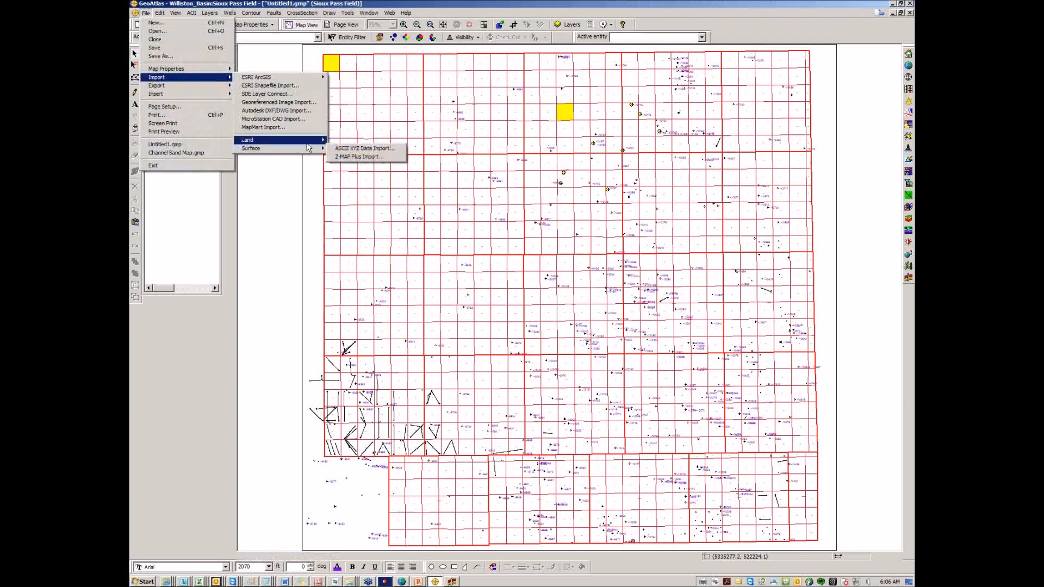
click(348, 152)
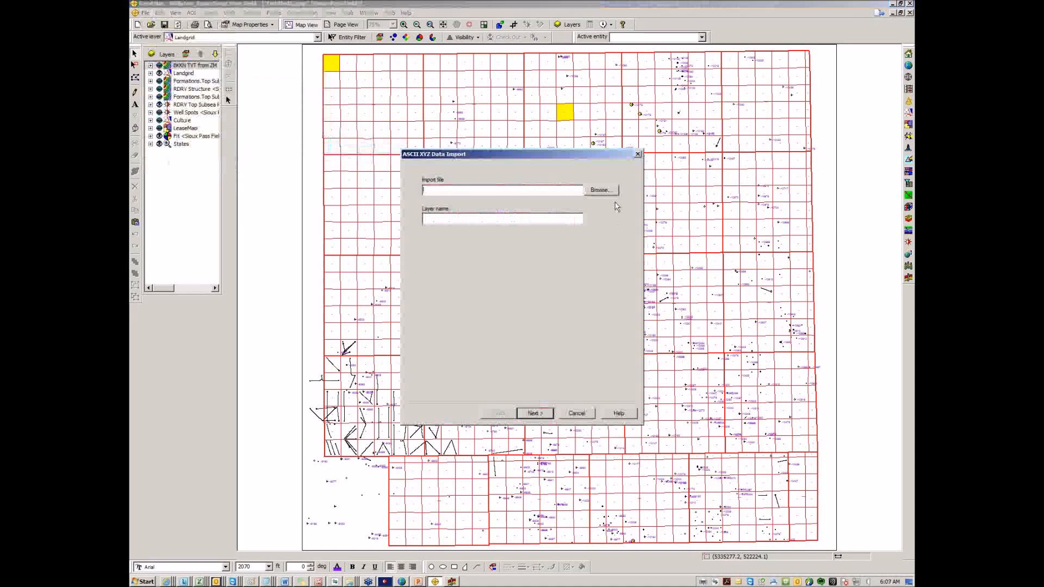
click(601, 193)
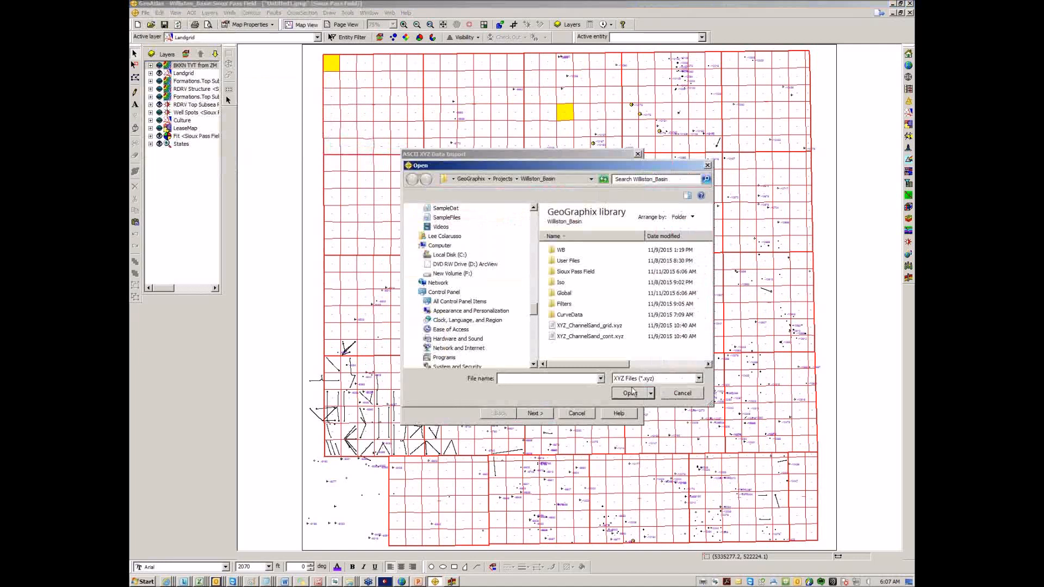
click(698, 378)
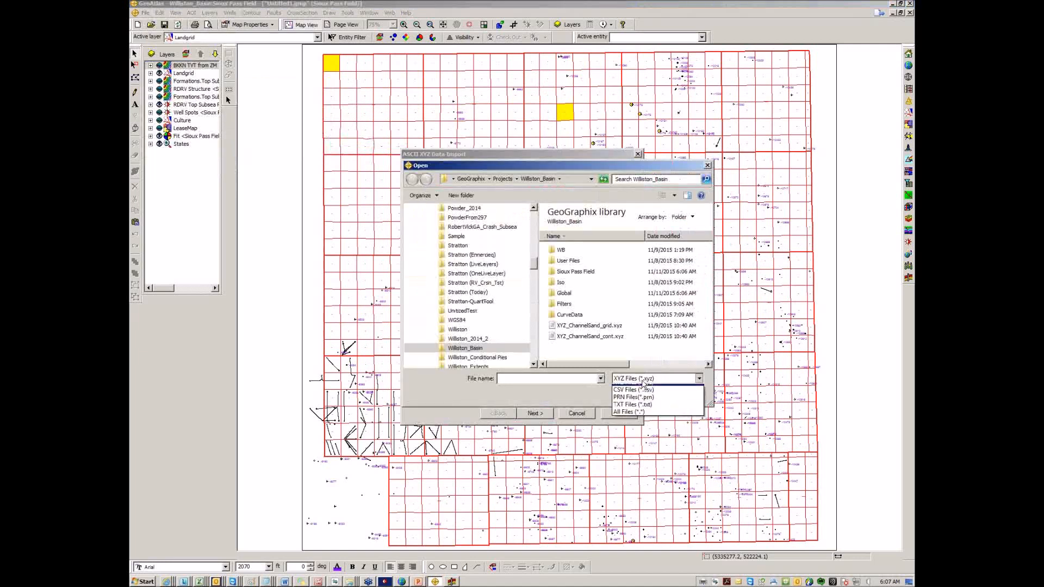
click(647, 396)
click(553, 284)
double_click(553, 283)
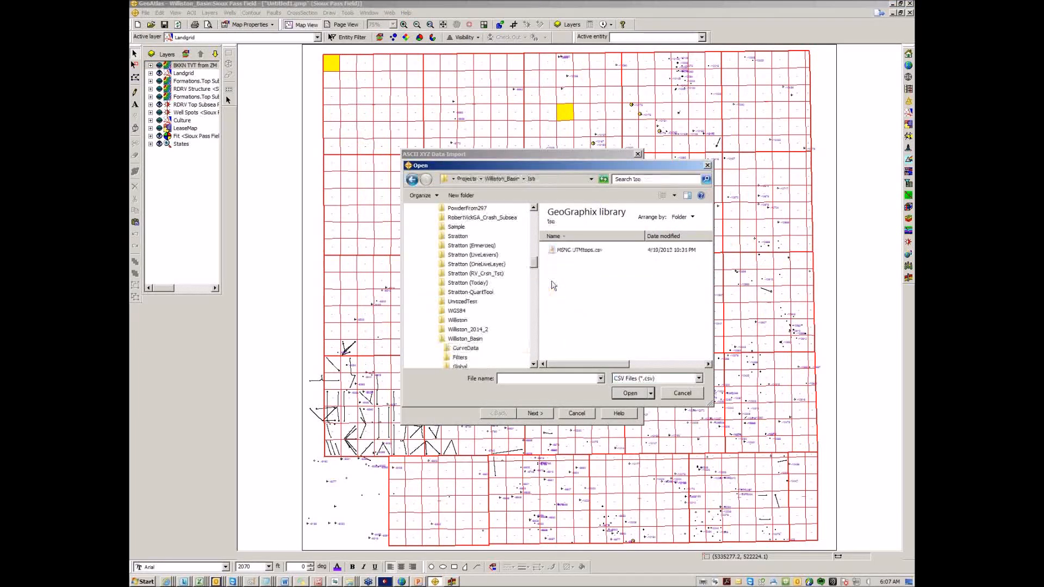
click(576, 249)
click(622, 395)
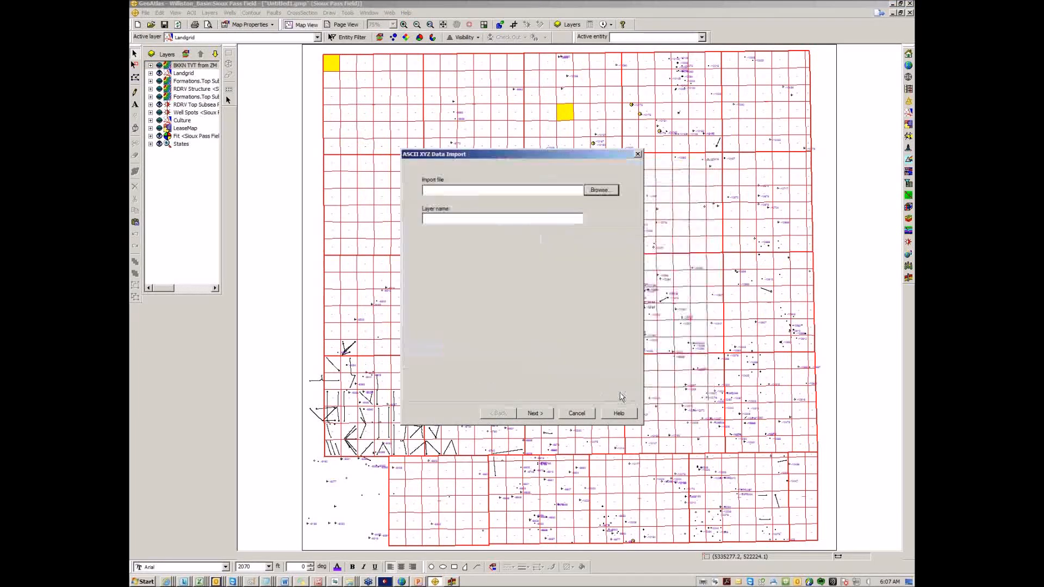
- Name the import layer "MSCN Structure from XYZ file" and proceed to the file format settings
click(480, 216)
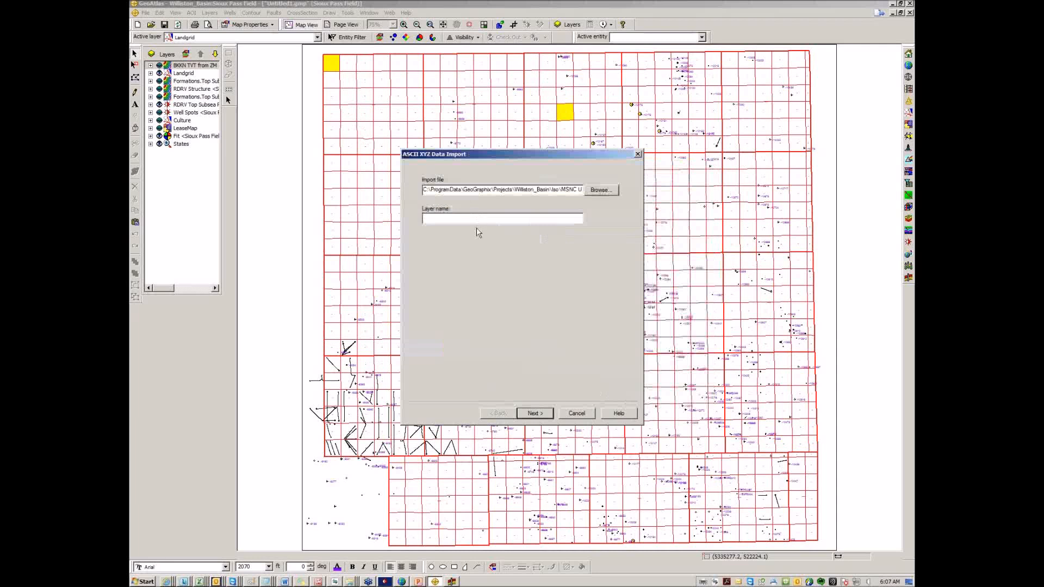
text(MSCN)
text( T)
text(tructure from )
text(XYZ)
text( file)
click(534, 414)
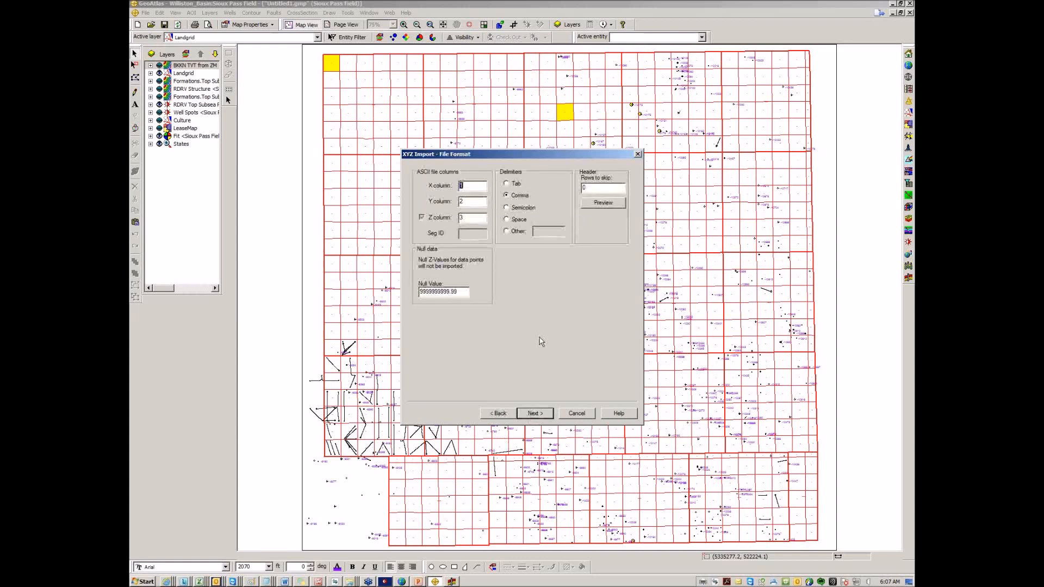
- Preview the import file and examine its header, column order and delimiters against the file format settings
click(596, 204)
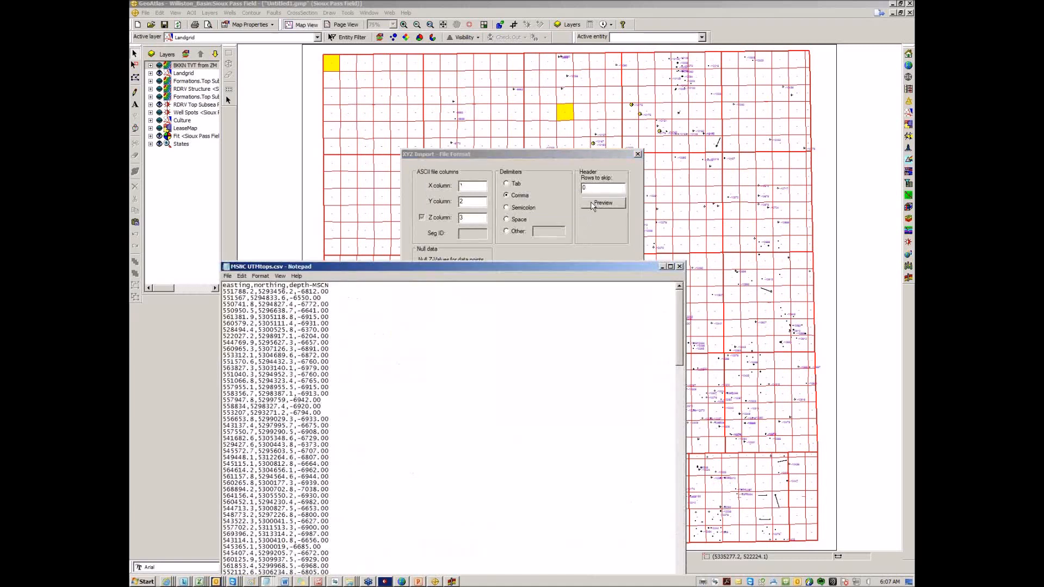
drag(531, 153, 513, 68)
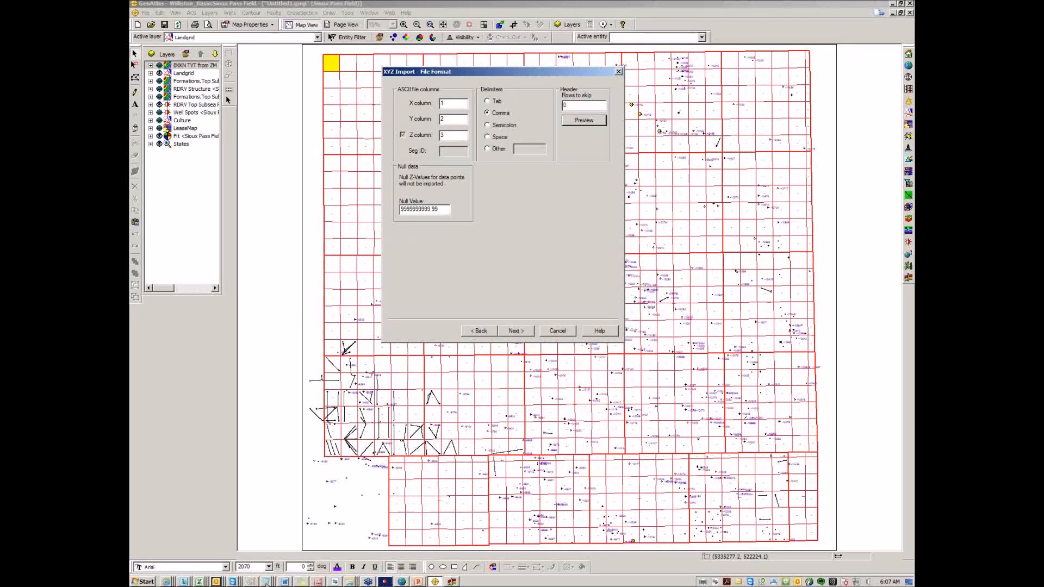
click(268, 565)
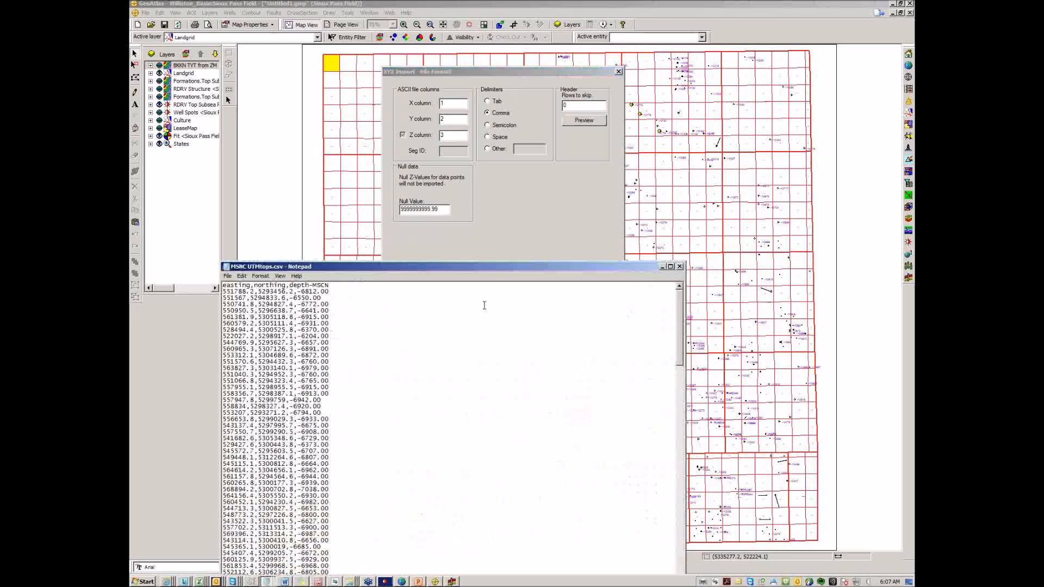
double_click(251, 285)
mouse_move(249, 292)
mouse_down()
mouse_move(290, 285)
mouse_move(250, 285)
mouse_up()
drag(332, 285, 291, 287)
click(510, 407)
scroll(510, 407, down, 1)
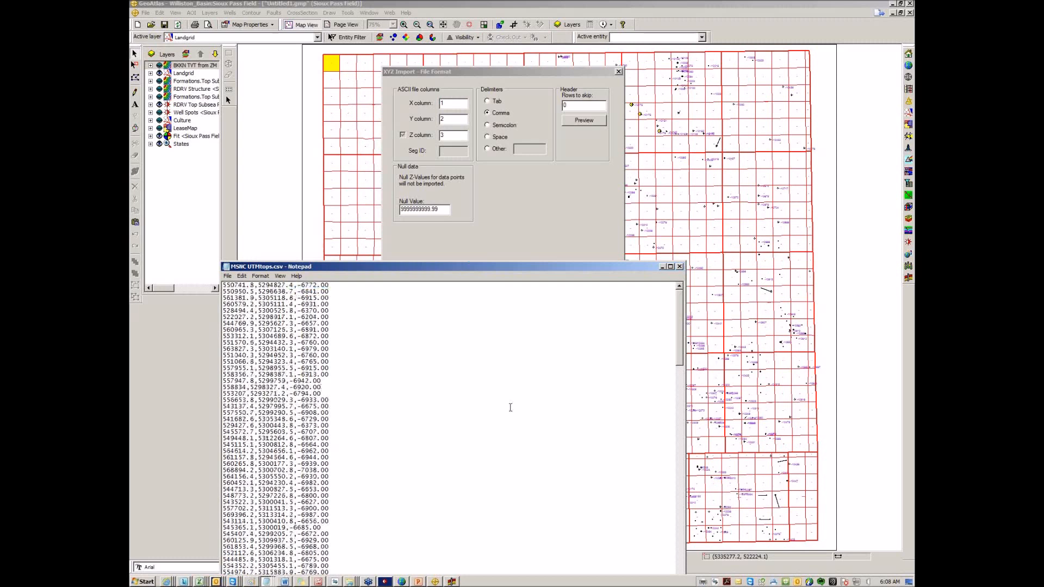
scroll(510, 407, down, 2)
scroll(510, 407, down, 2)
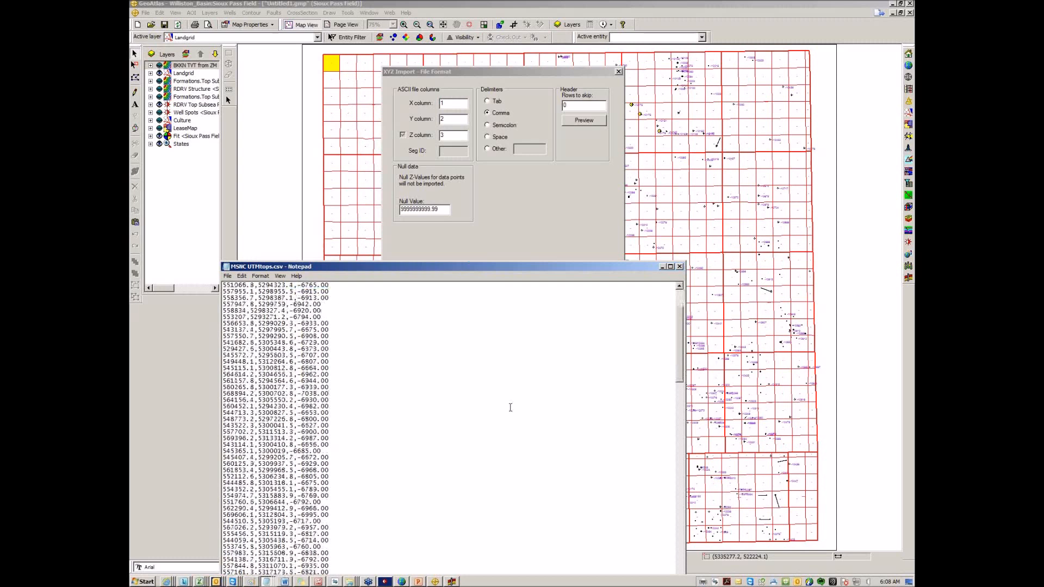
scroll(510, 408, down, 1)
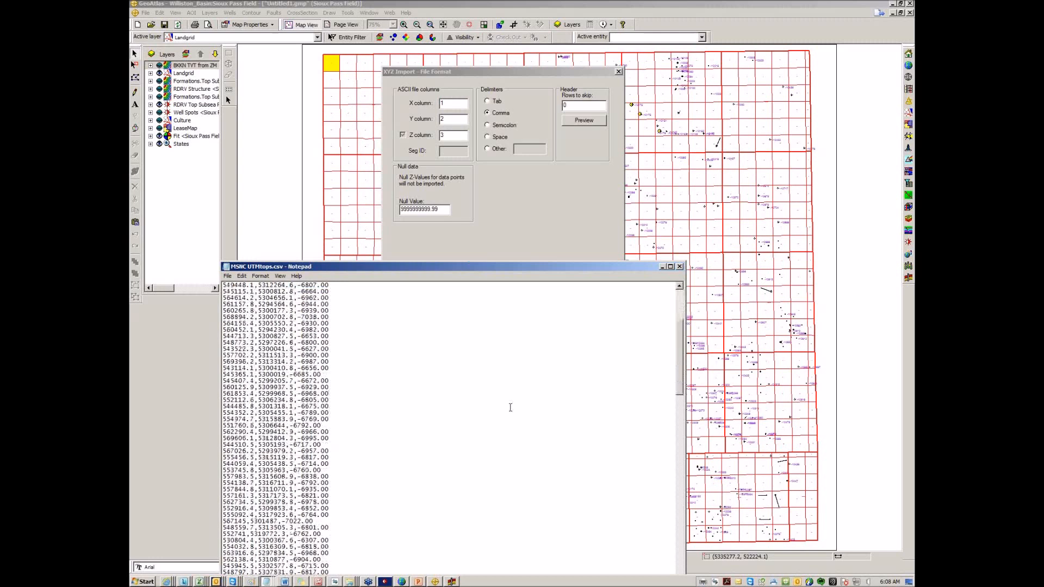
scroll(510, 407, up, 7)
- Skip 1 header row in the XYZ import and proceed to the coordinate system settings
drag(330, 285, 224, 283)
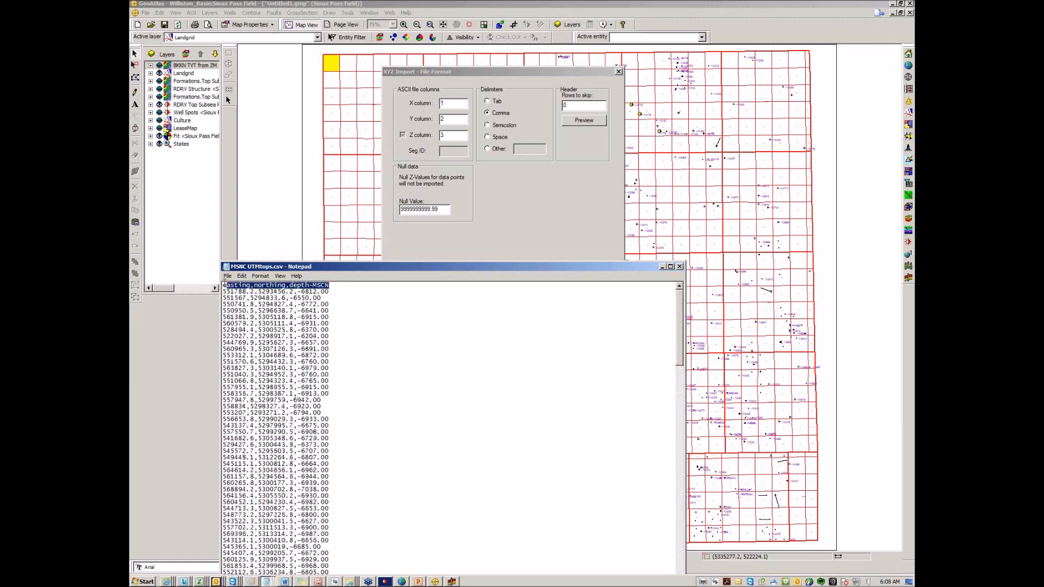
click(567, 195)
text(1)
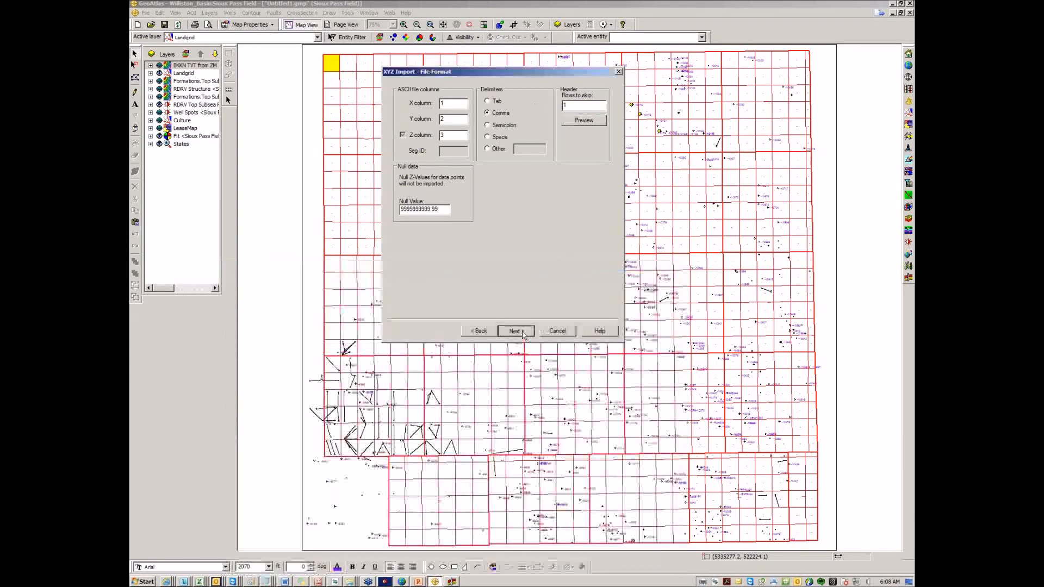
click(522, 331)
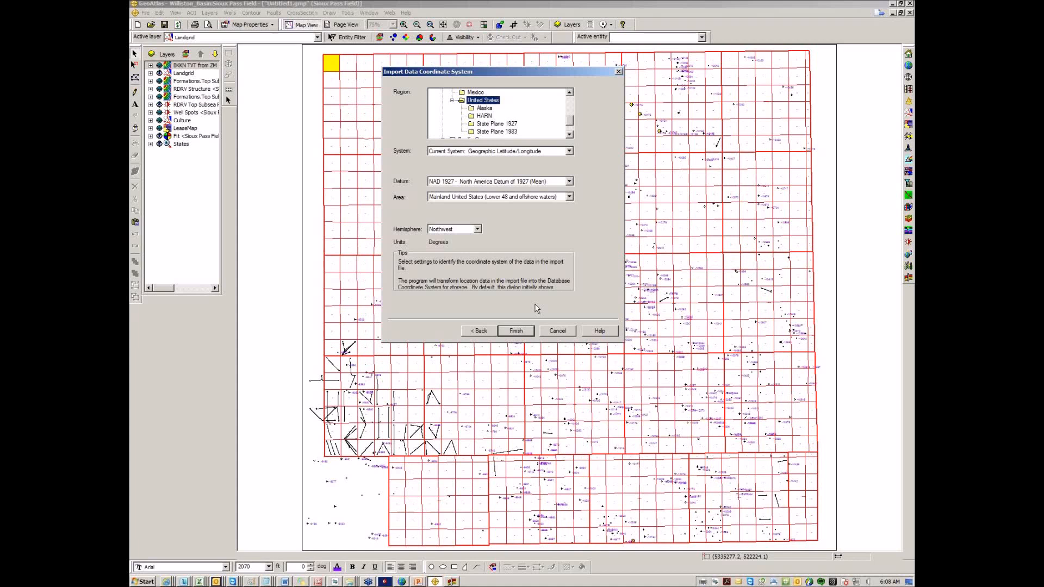
- Set the import coordinate system to Universal Transverse Mercator, zone 13 (108 W - 102 W Longitude), and import the data points
click(569, 152)
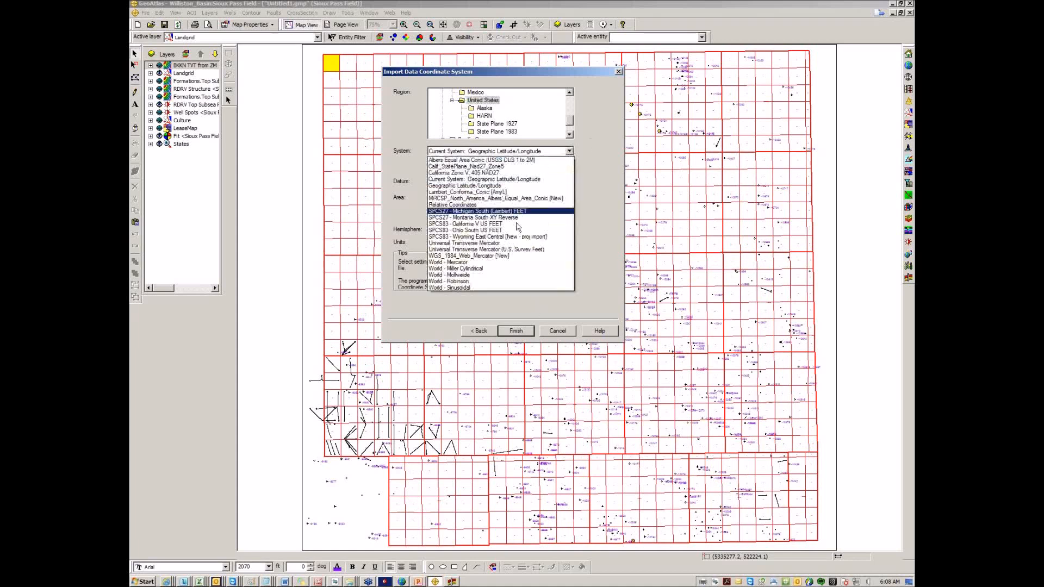
click(505, 246)
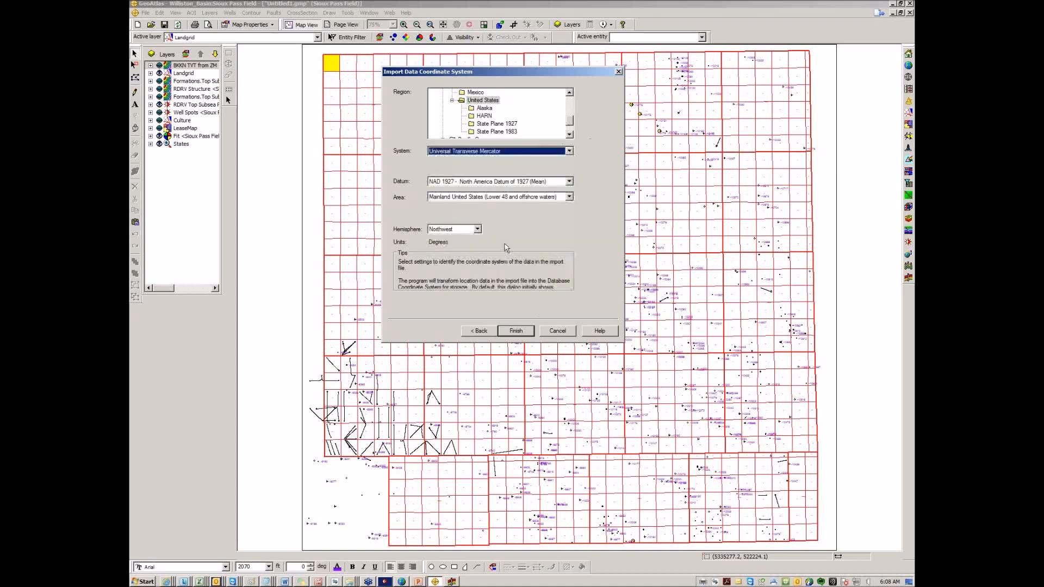
click(537, 166)
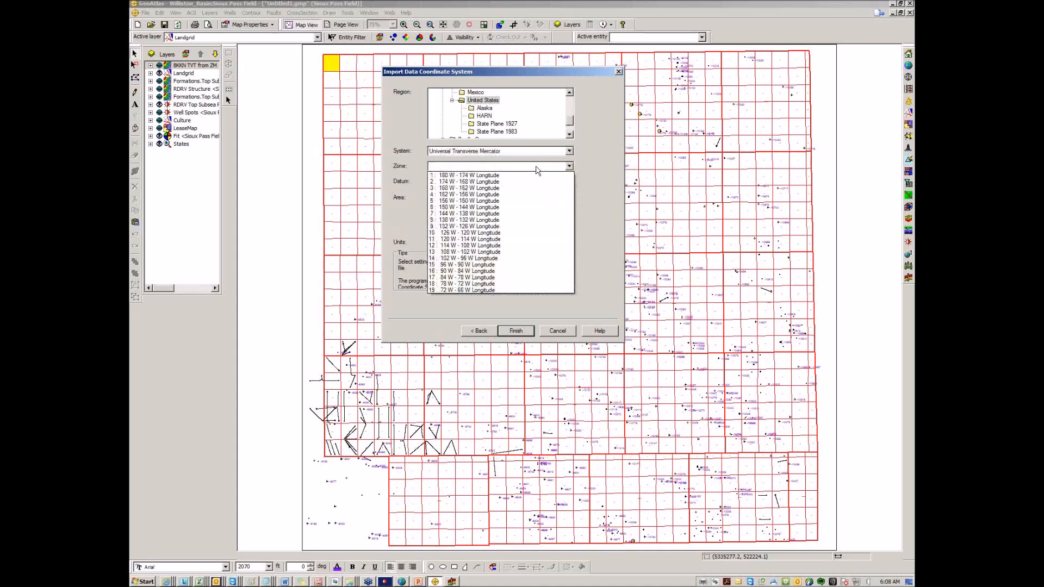
click(492, 245)
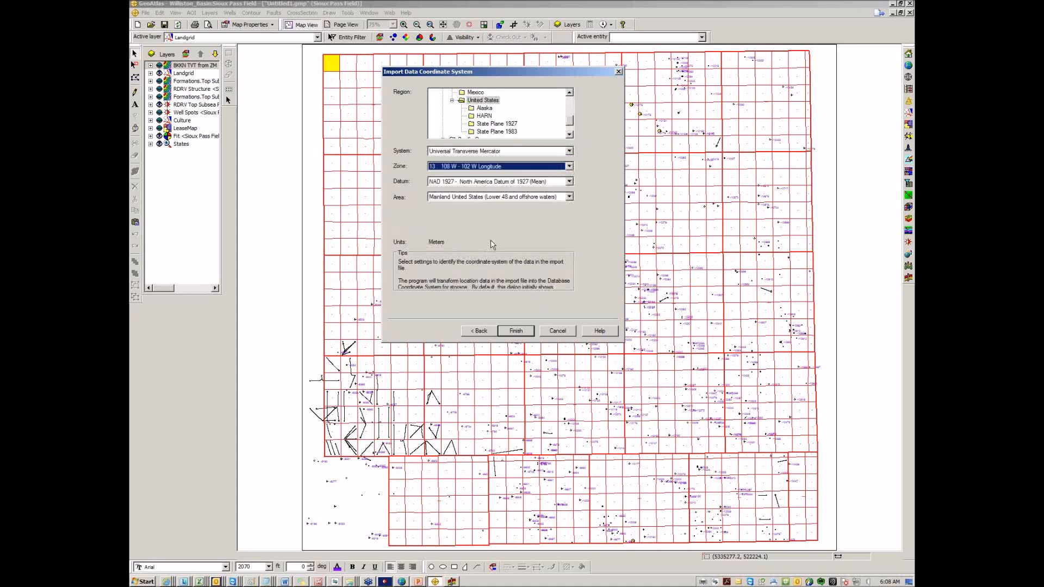
click(515, 331)
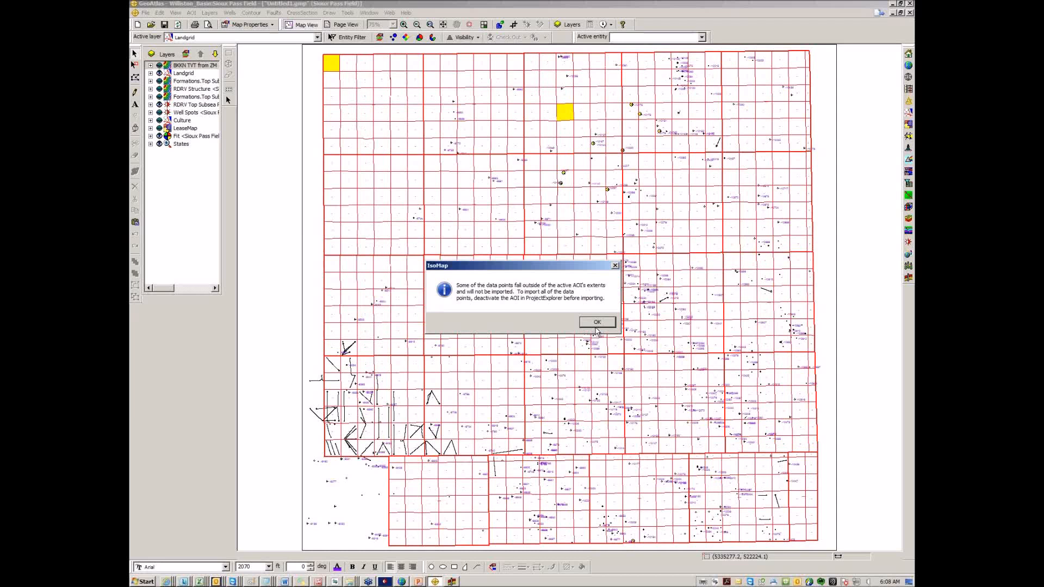
click(596, 322)
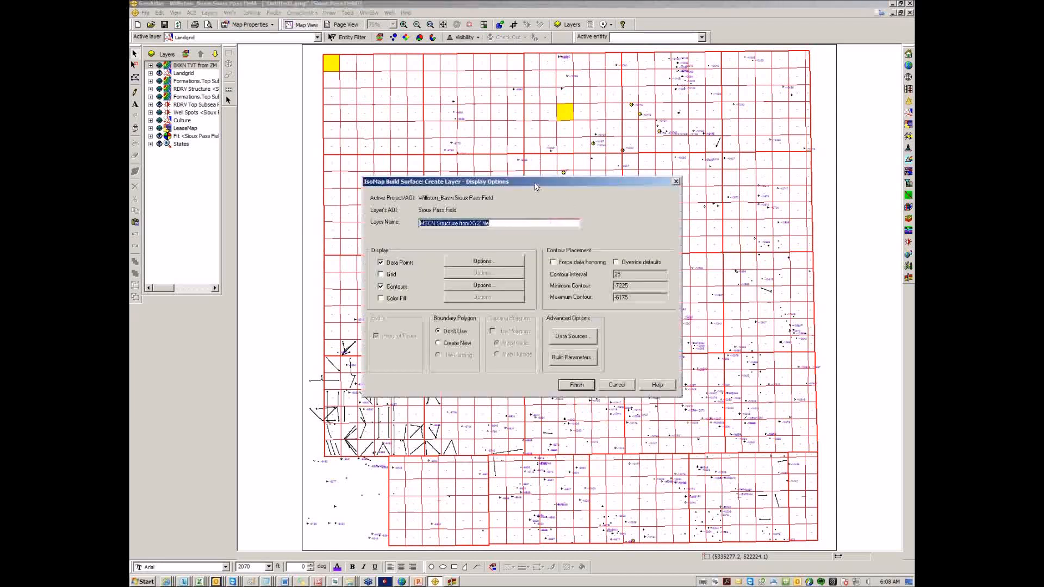
- Set the smallest feature radius to 100 in the grid spacing parameters and build the MSCN Structure from XYZ file surface
drag(534, 182, 517, 73)
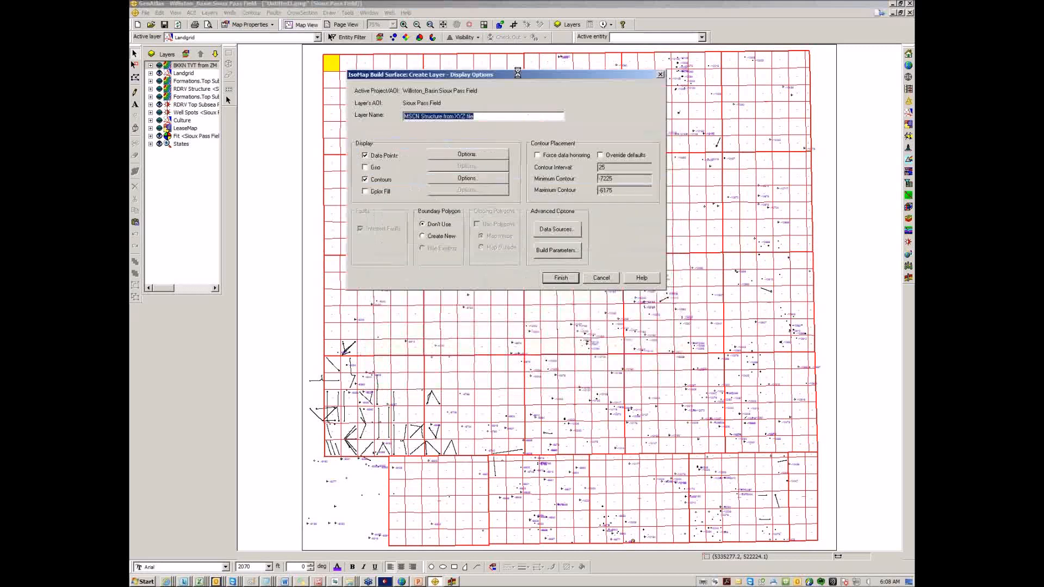
mouse_move(517, 73)
mouse_down()
mouse_move(516, 54)
mouse_move(517, 84)
mouse_up()
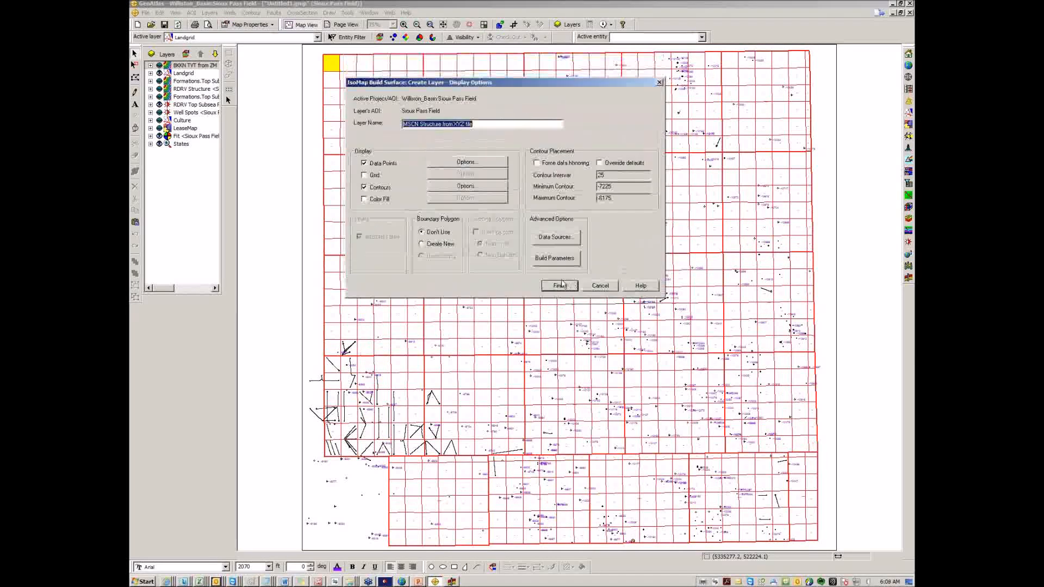
click(564, 285)
click(437, 116)
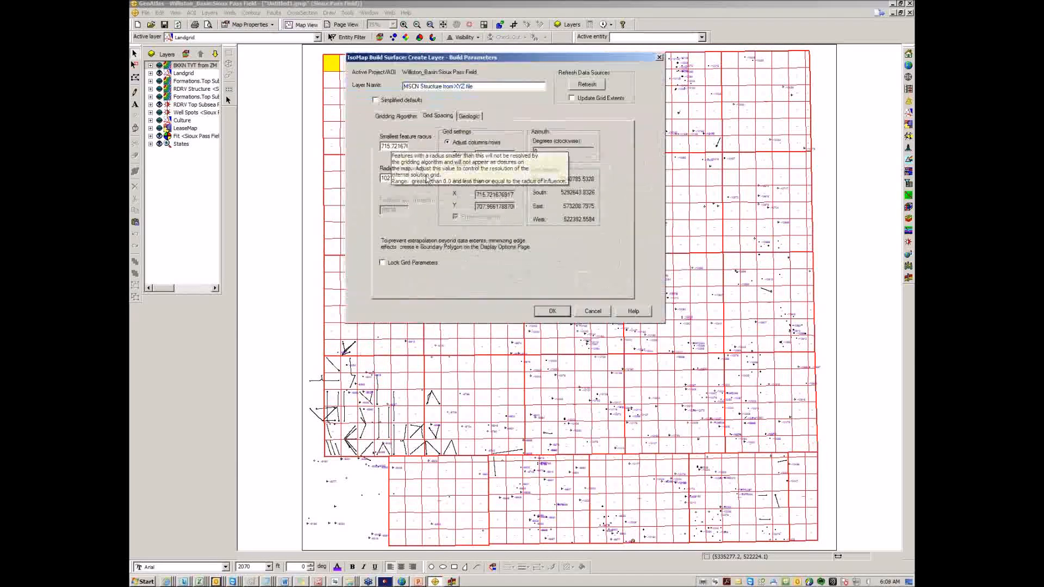
text(100)
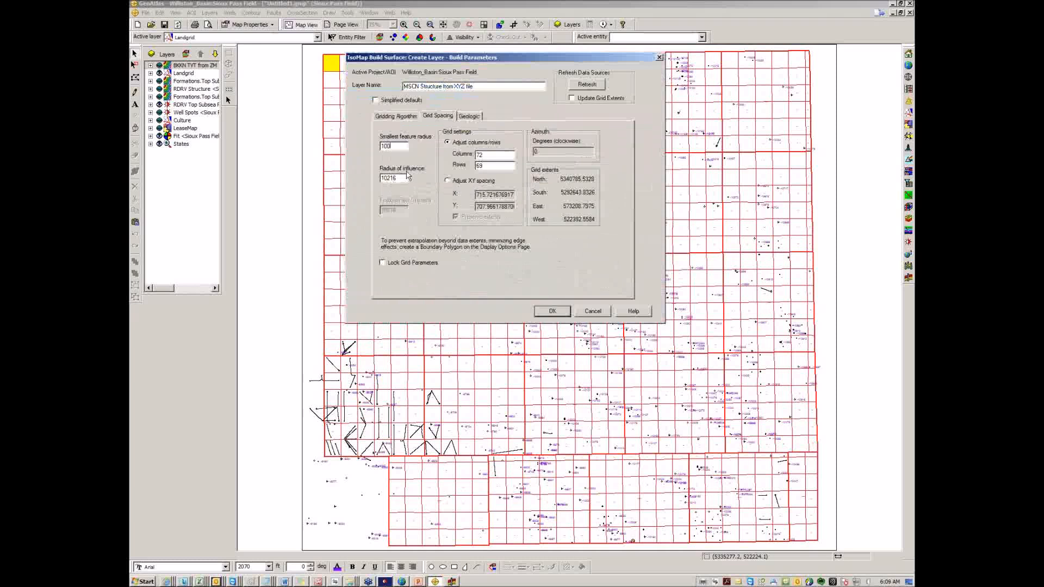
click(407, 178)
click(551, 313)
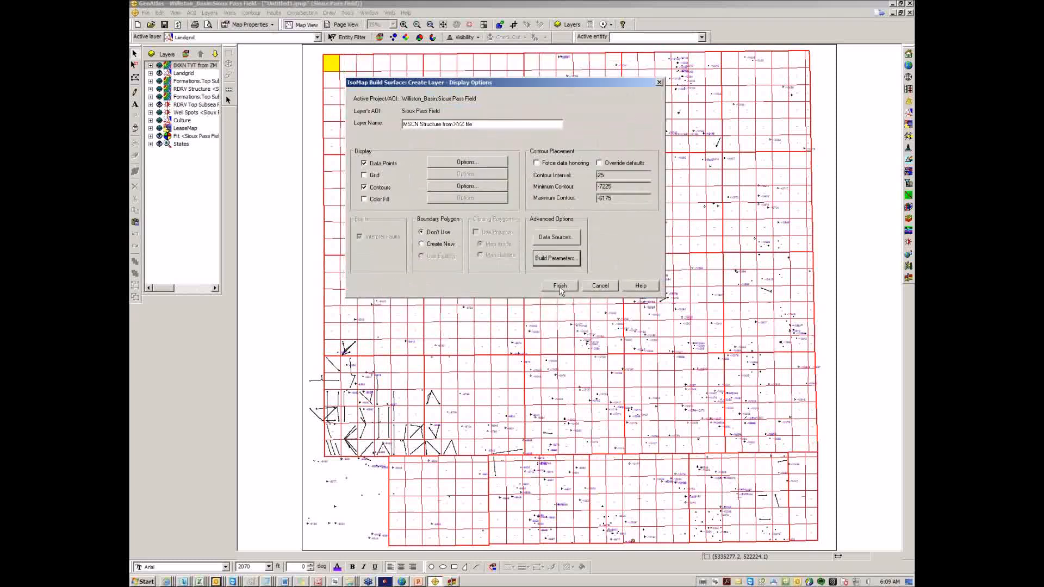
click(561, 288)
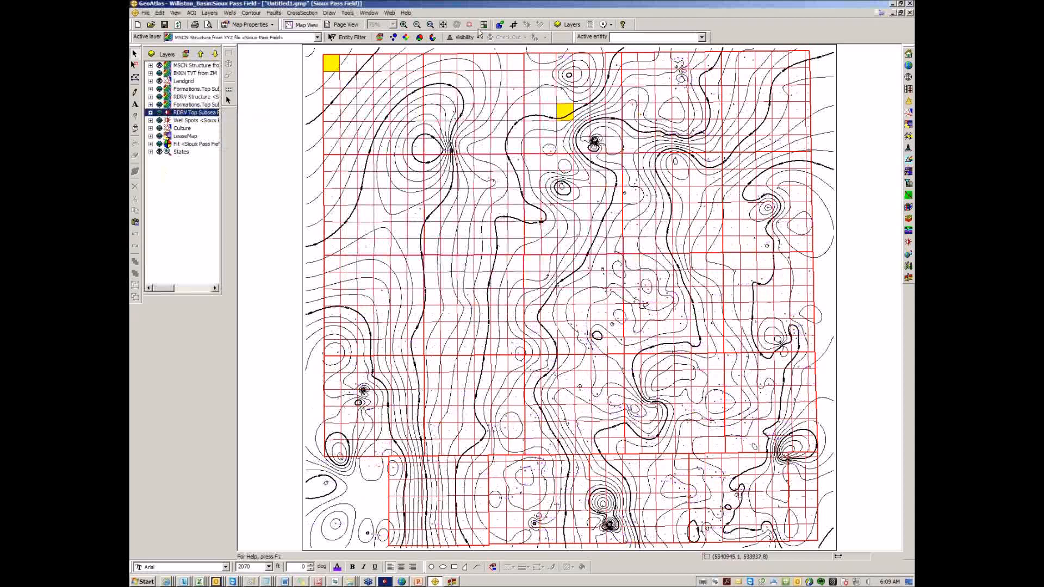
- Hide the Landgrid layer's posted text and inspect the new MSCN structure contours near the middle of the map
click(151, 81)
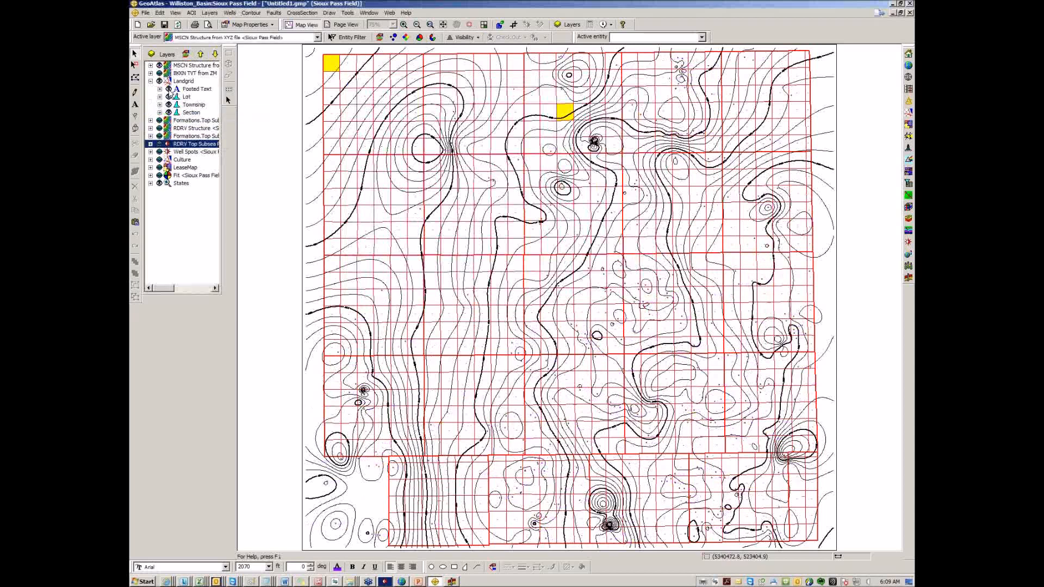
click(173, 89)
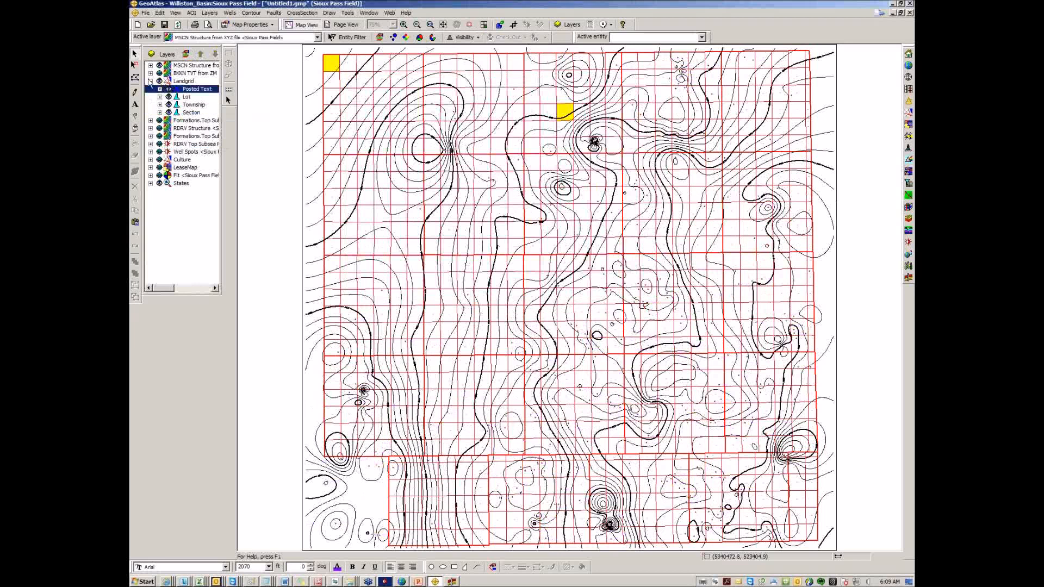
click(150, 81)
click(405, 26)
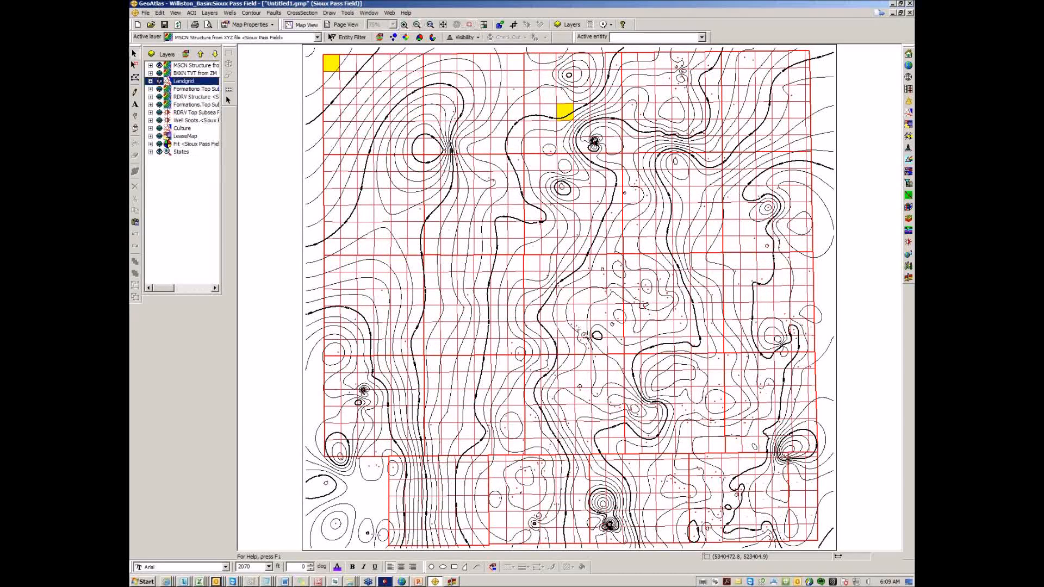
drag(540, 263, 658, 364)
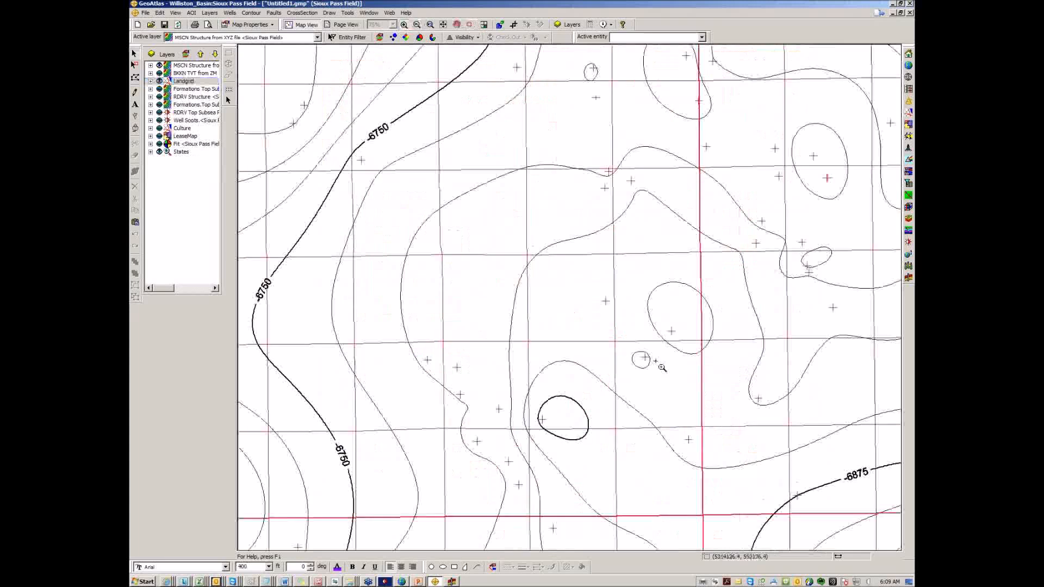
- Start a Z-MAP Plus surface import and name the new layer "MSCN from ZmapPlus format"
click(443, 25)
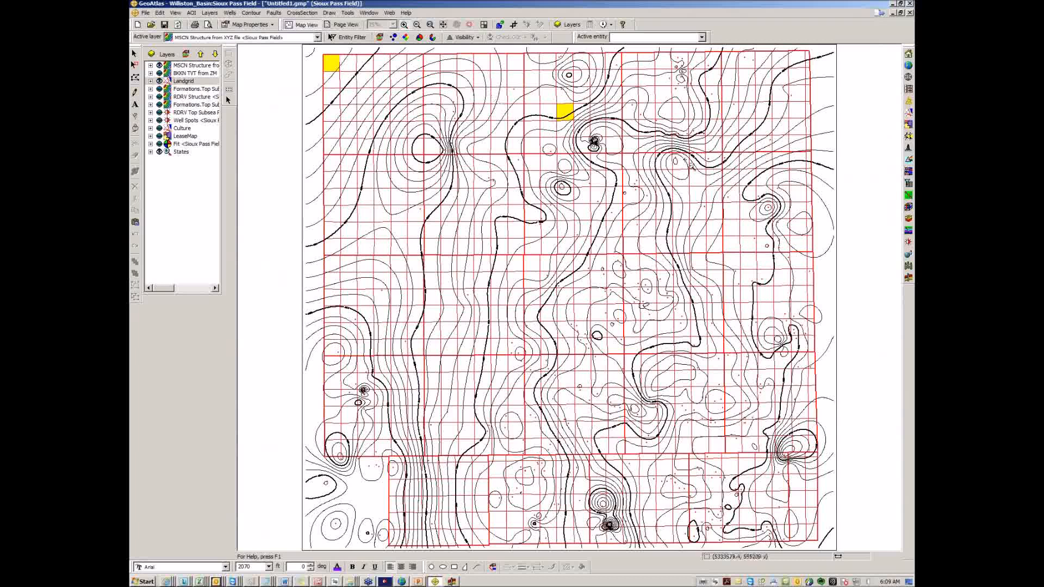
mouse_move(614, 279)
click(145, 13)
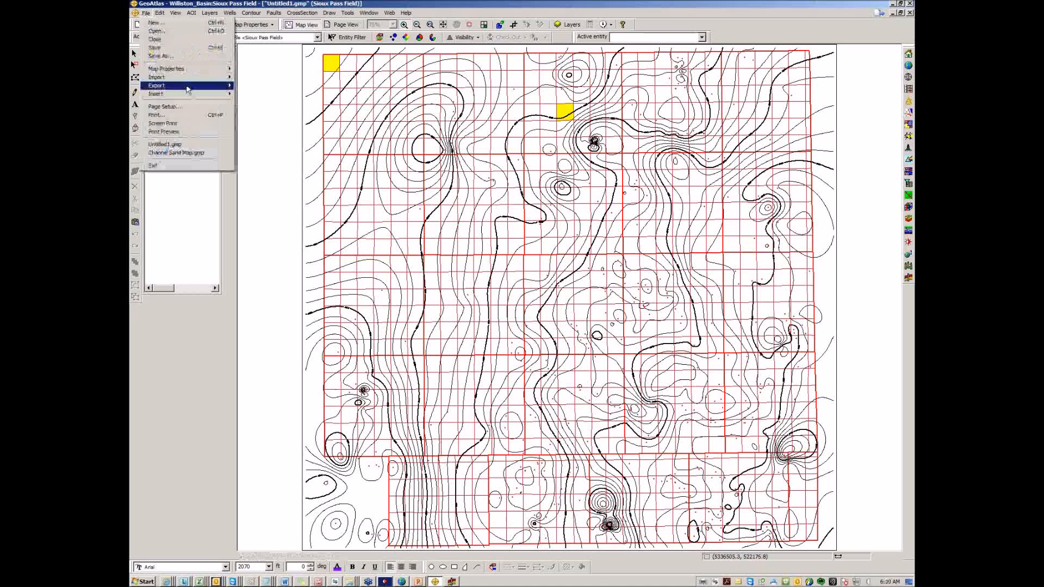
mouse_move(182, 82)
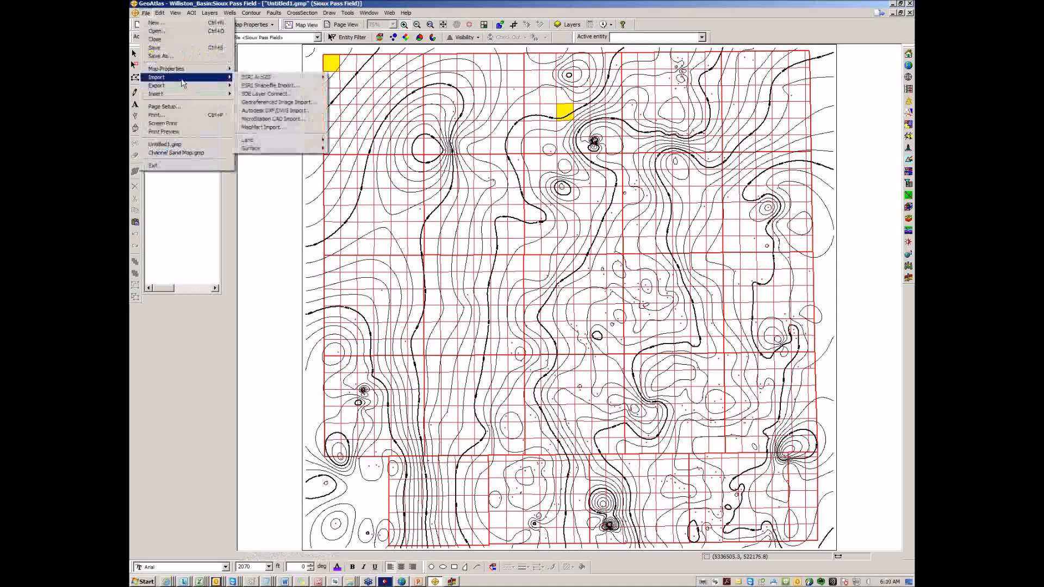
mouse_move(281, 156)
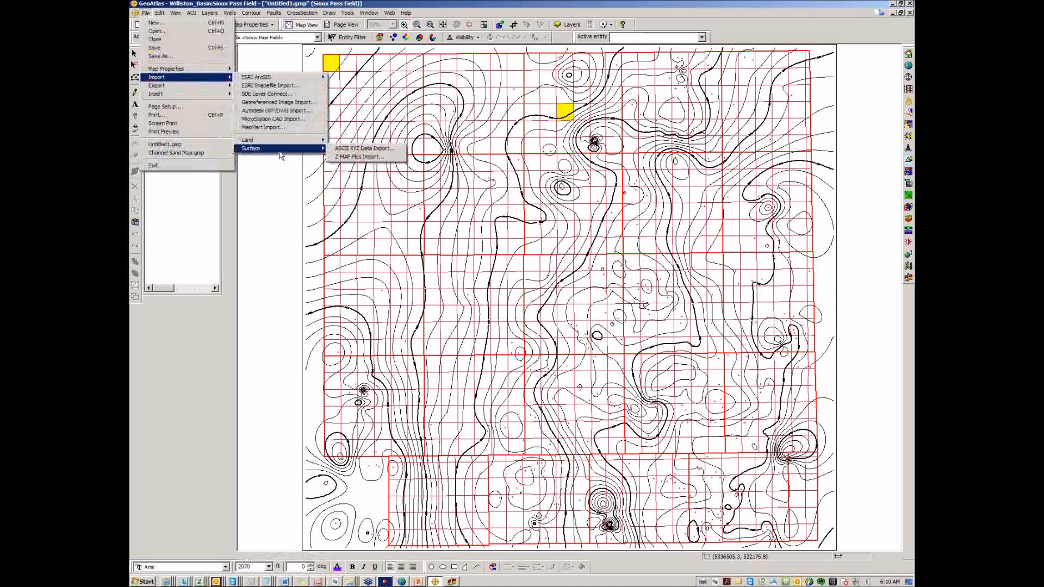
click(348, 158)
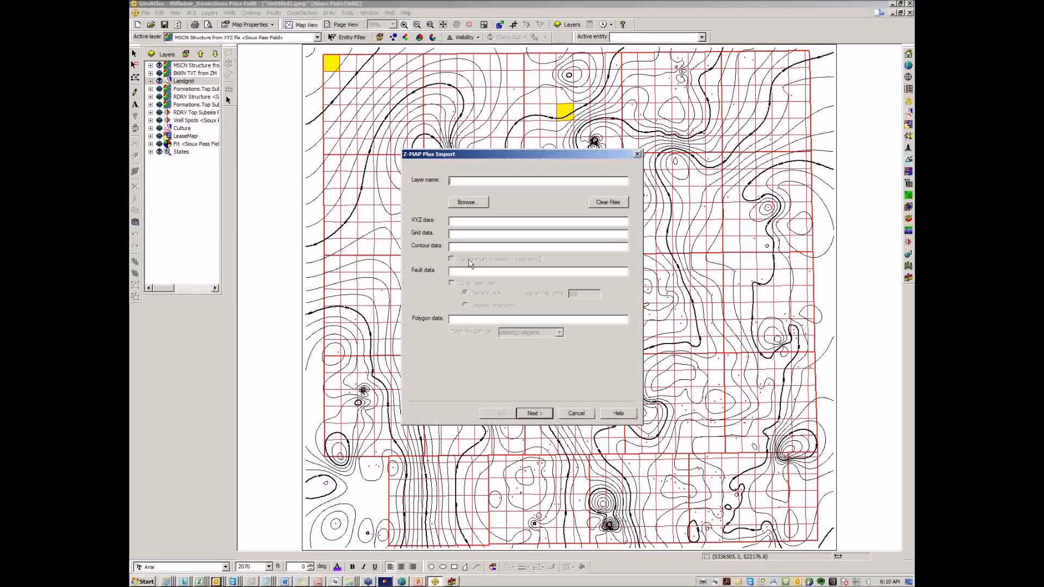
text(MSCN from ZmapPlus format)
- Load ZMap_BKKN_grid.dat, ZMap_BKKN_falt.dat, ZMap_BKKN_data.dat and ZMap_BKKN_cont.dat as the import files and proceed to the coordinate system settings
click(466, 203)
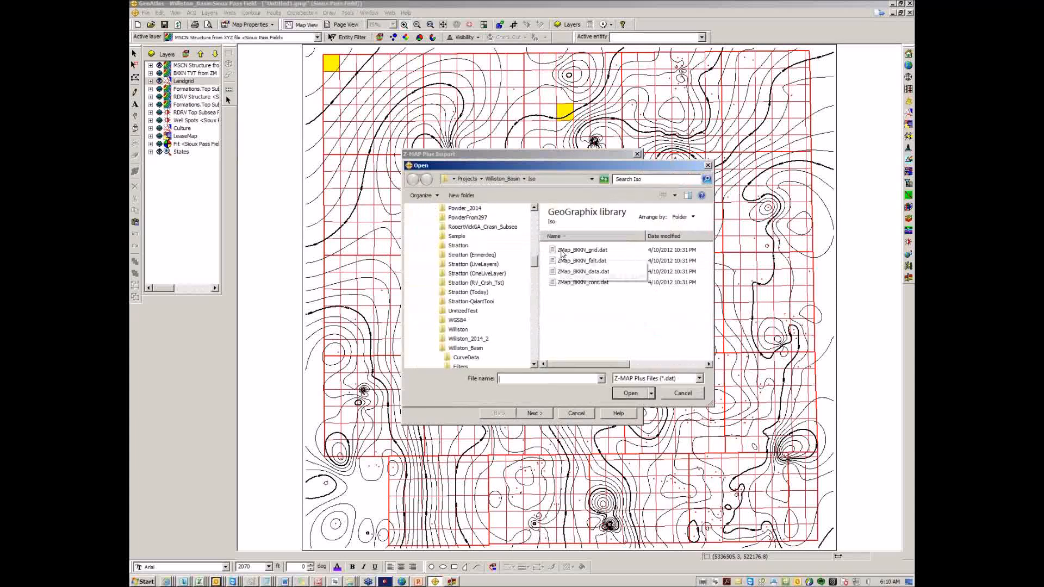
click(562, 251)
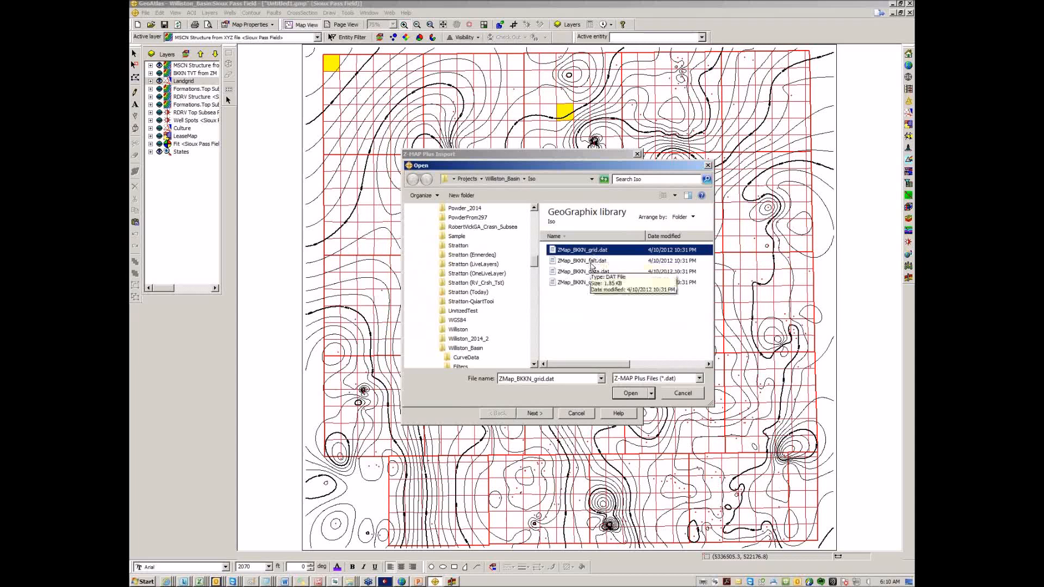
ctrl+click(591, 263)
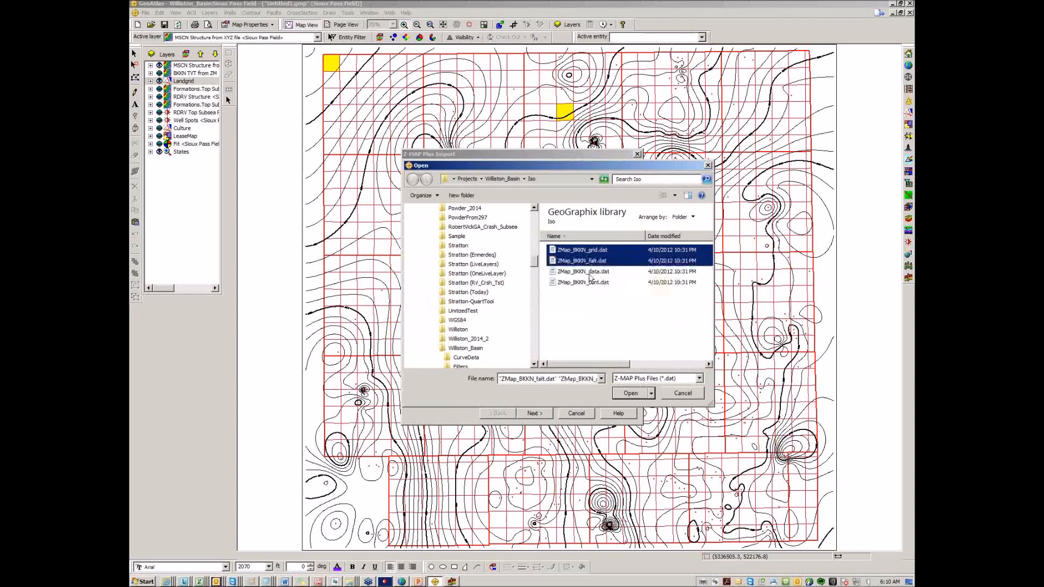
ctrl+click(589, 273)
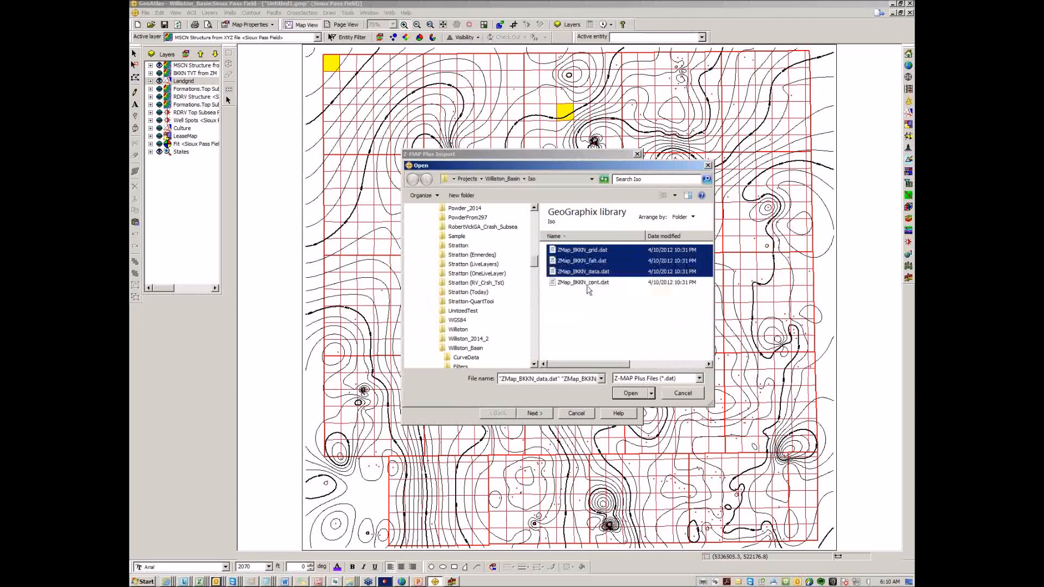
ctrl+click(589, 282)
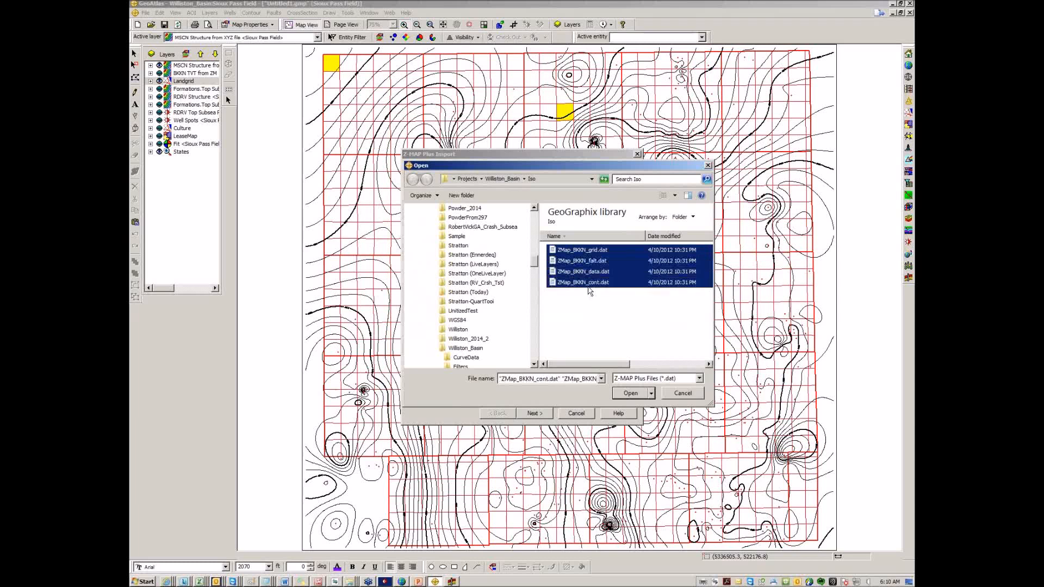
click(624, 394)
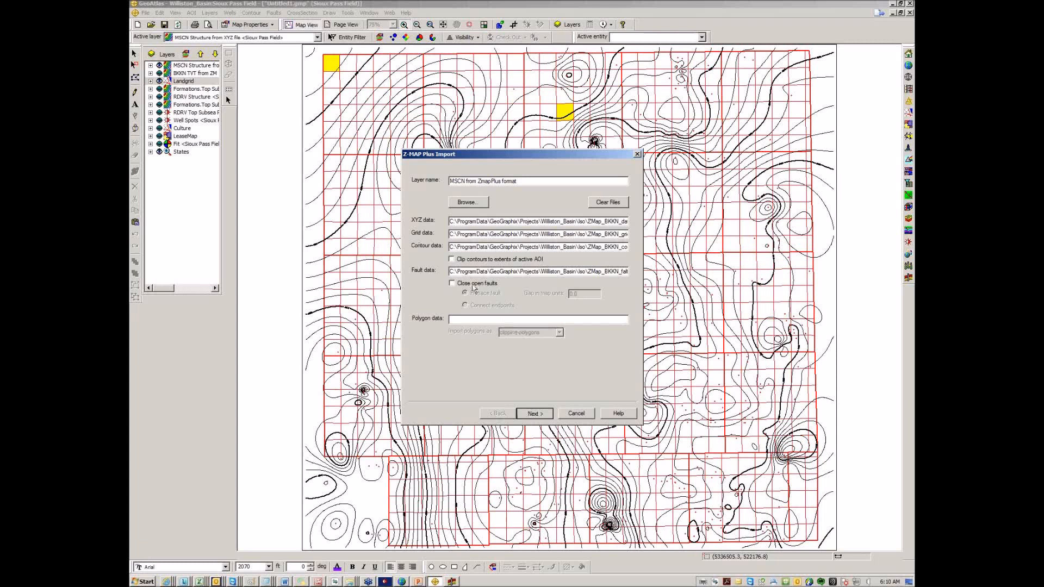
key(Return)
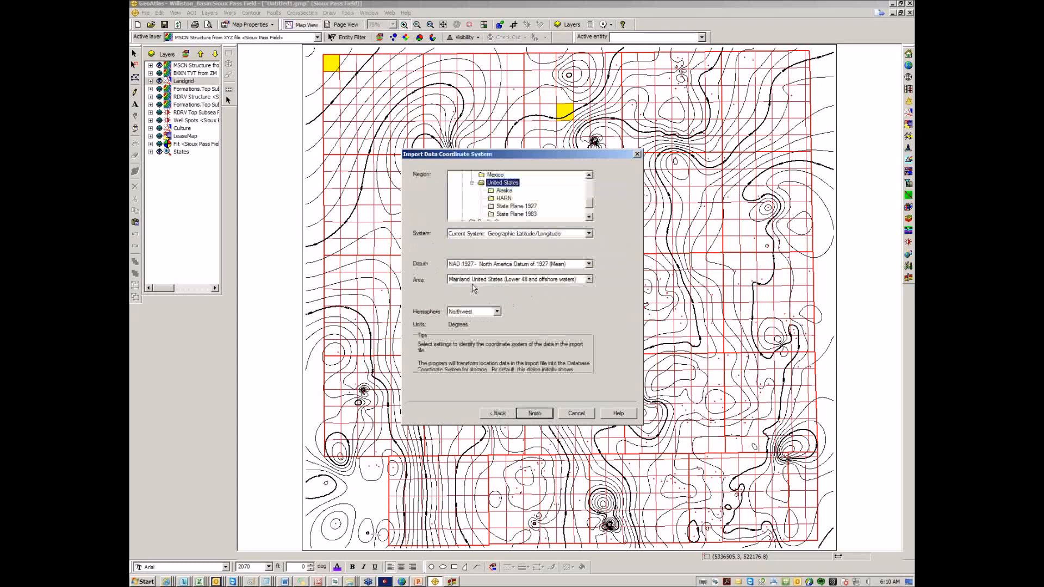
- Set the Z-MAP Plus import to Universal Transverse Mercator, zone 13 (108 W - 102 W Longitude), and import the files as a map layer
click(479, 234)
click(481, 234)
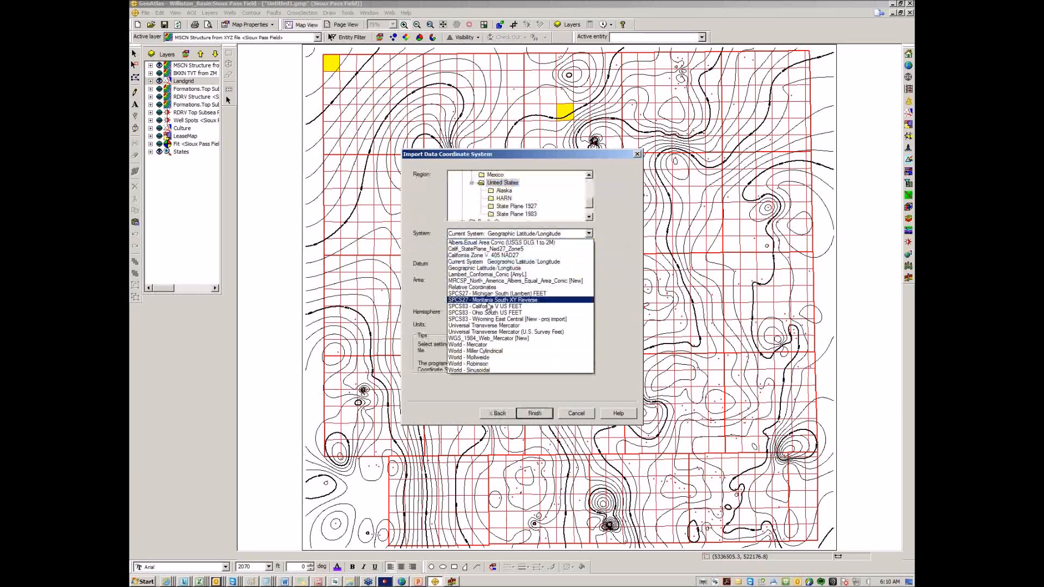
click(483, 325)
click(487, 249)
click(484, 304)
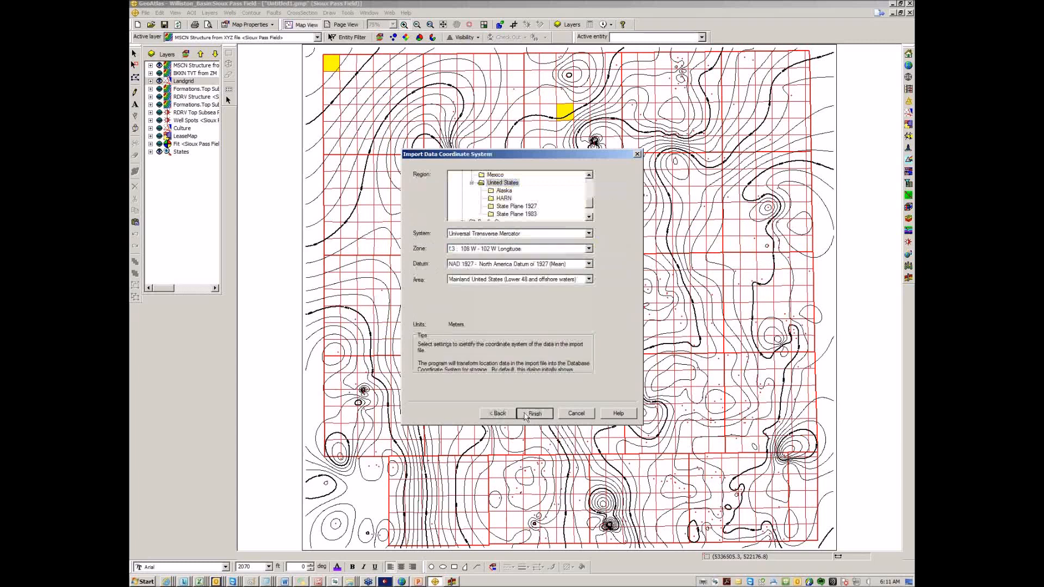
click(534, 413)
click(589, 325)
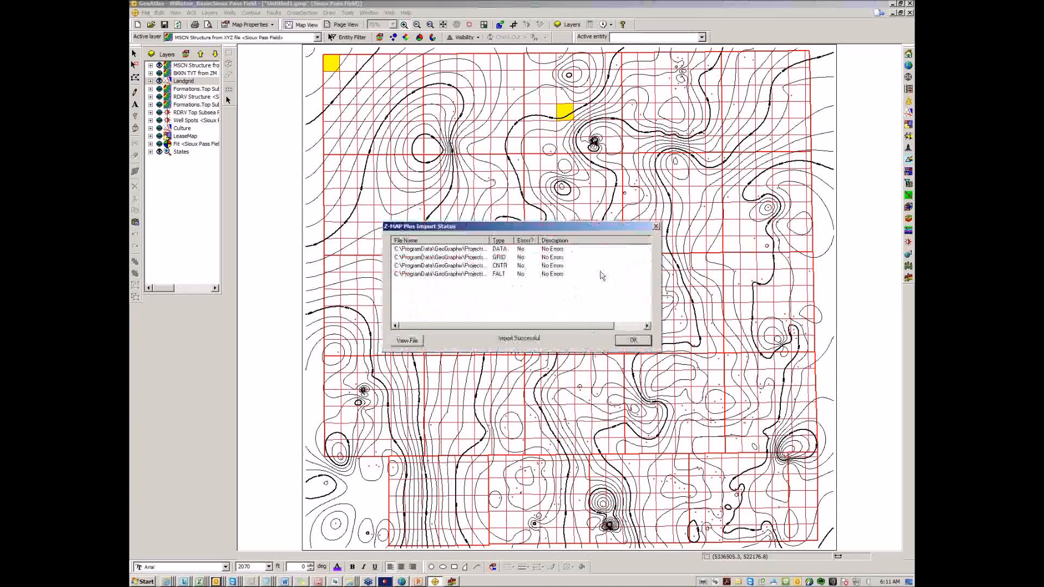
click(633, 341)
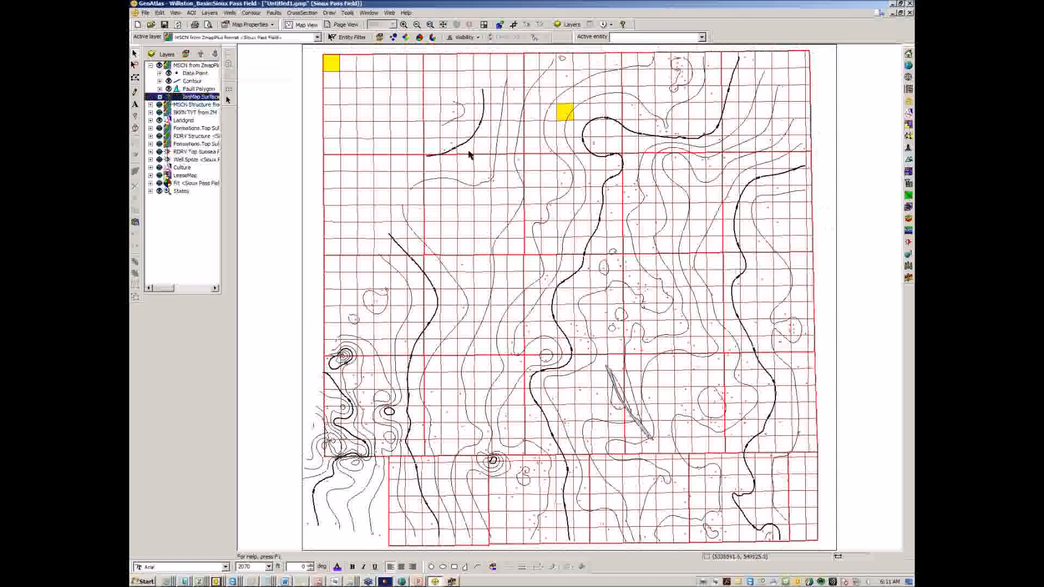
mouse_move(613, 332)
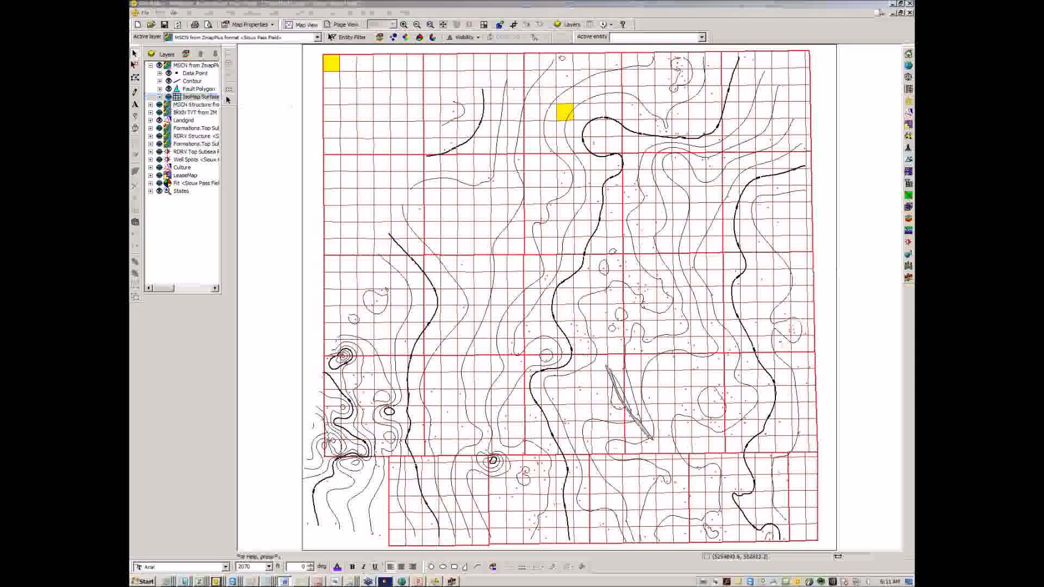
- Switch to the PowerPoint slide show and advance to the "Common IsoMap Data Sources" slide
click(419, 582)
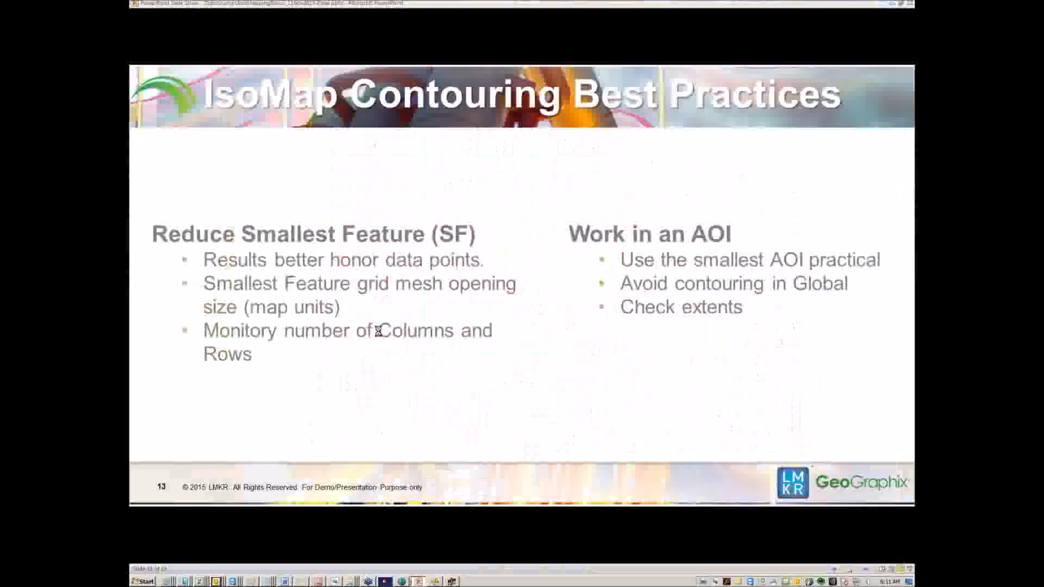
click(499, 300)
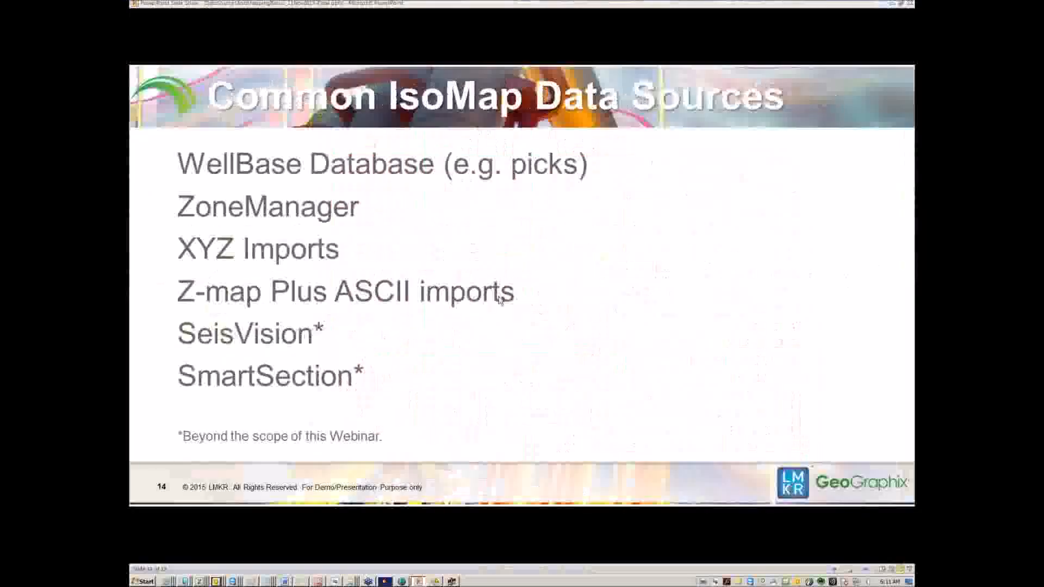